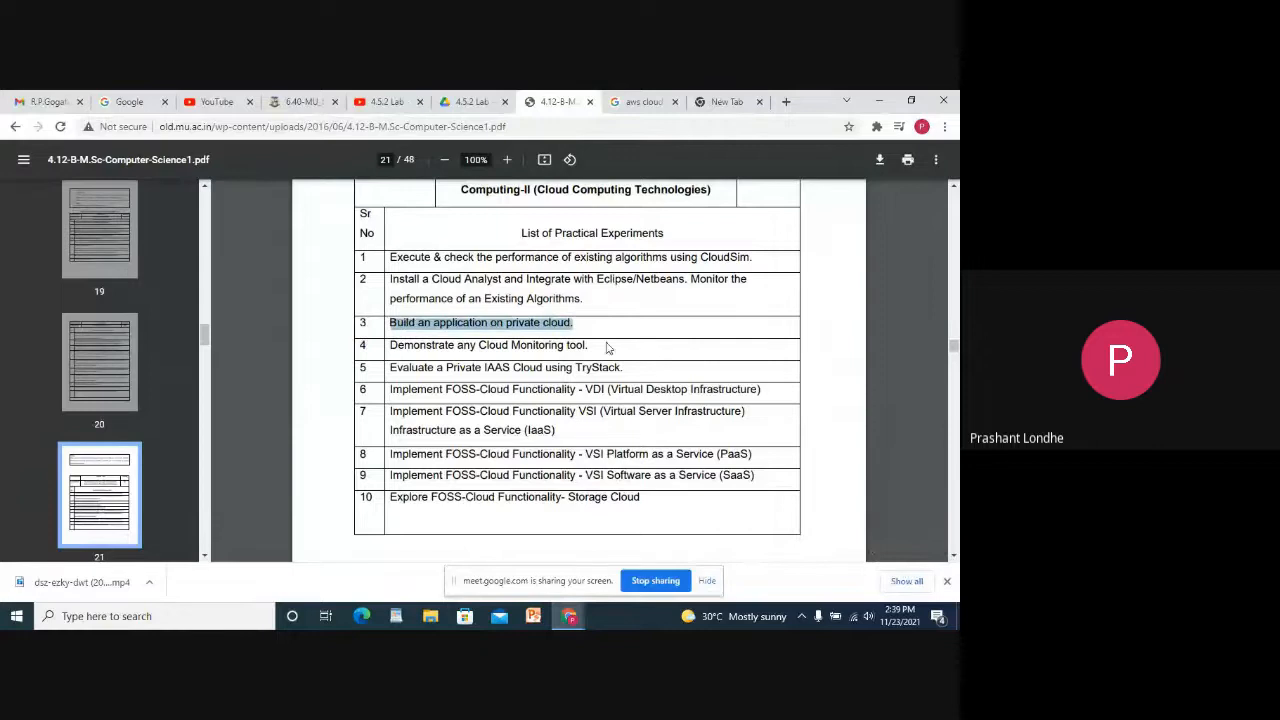
Clear the text selection in the experiments list PDF and switch to the empty new tab.
left_click(611, 350)
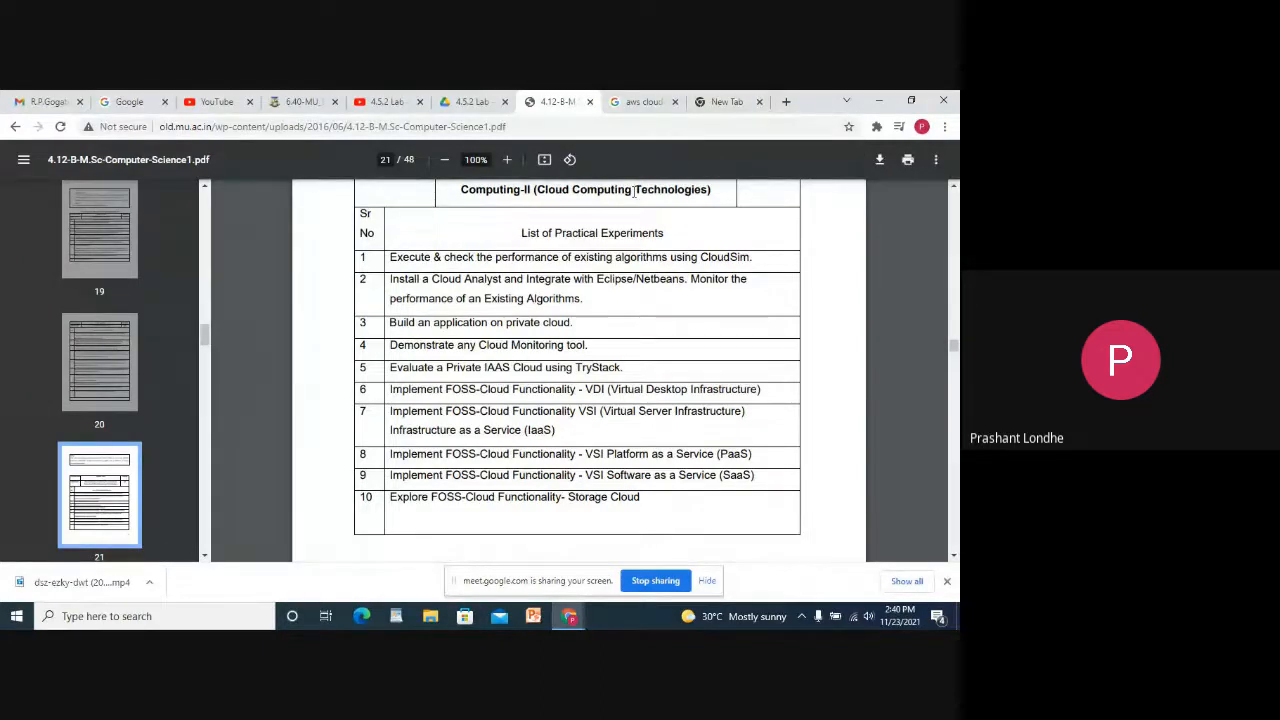
left_click(715, 101)
Search Google for aws, open the AWS Free Tier result and start a free account.
type("google.com")
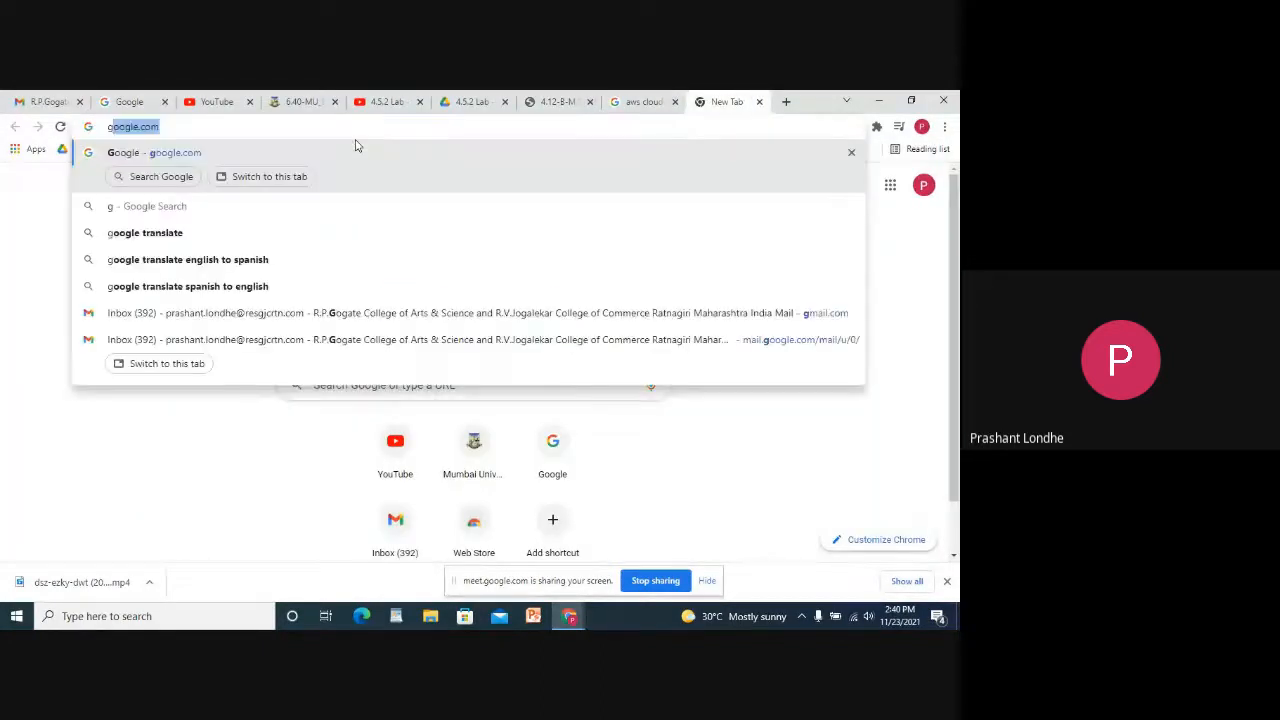
key("Return")
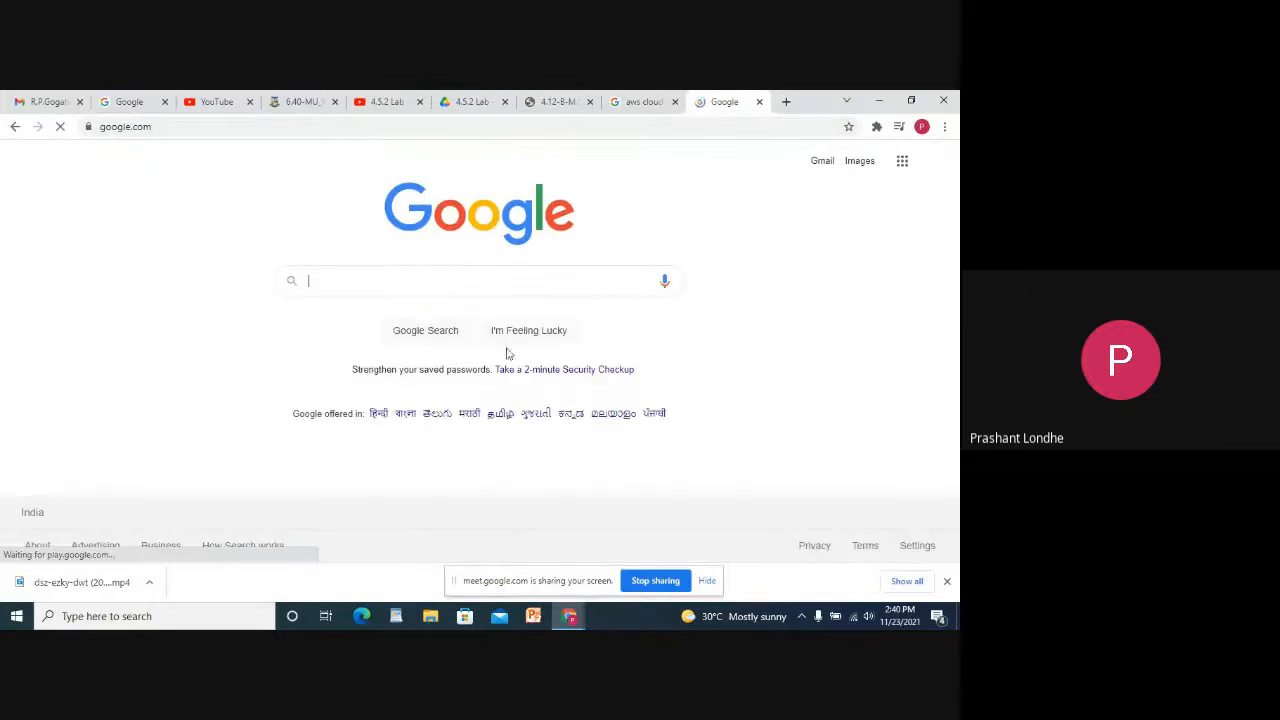
type("aws")
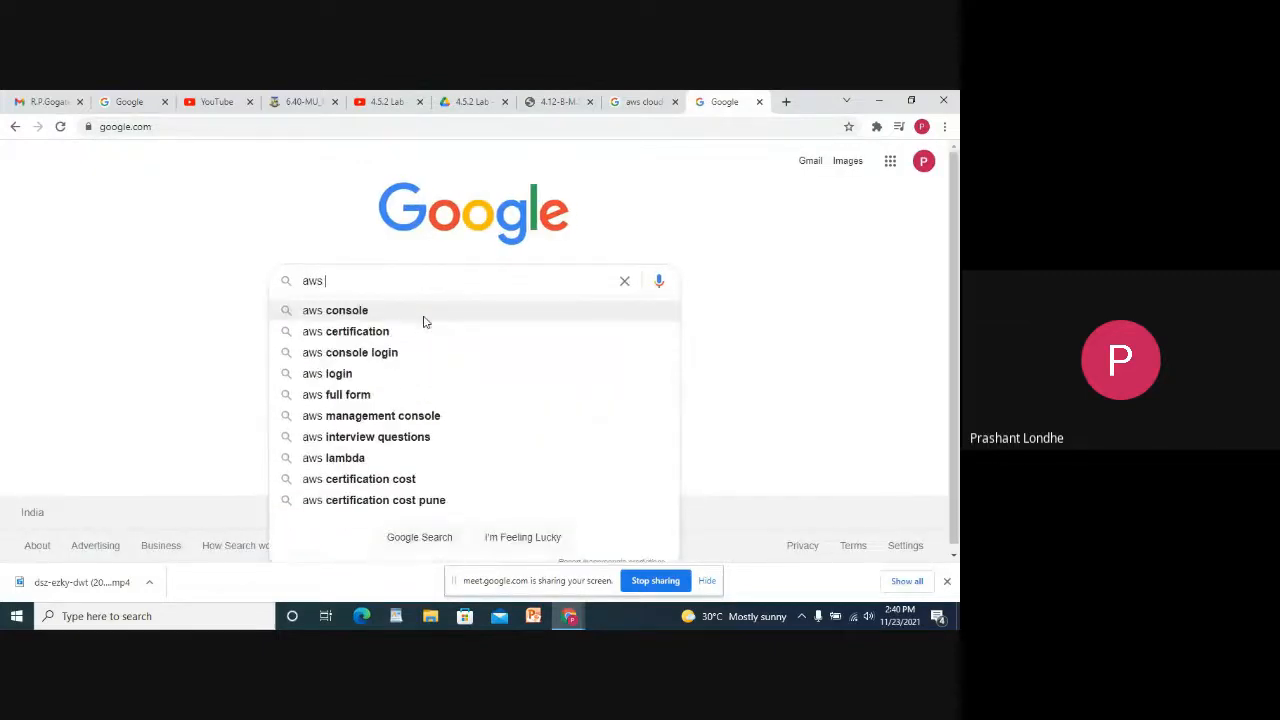
key("Return")
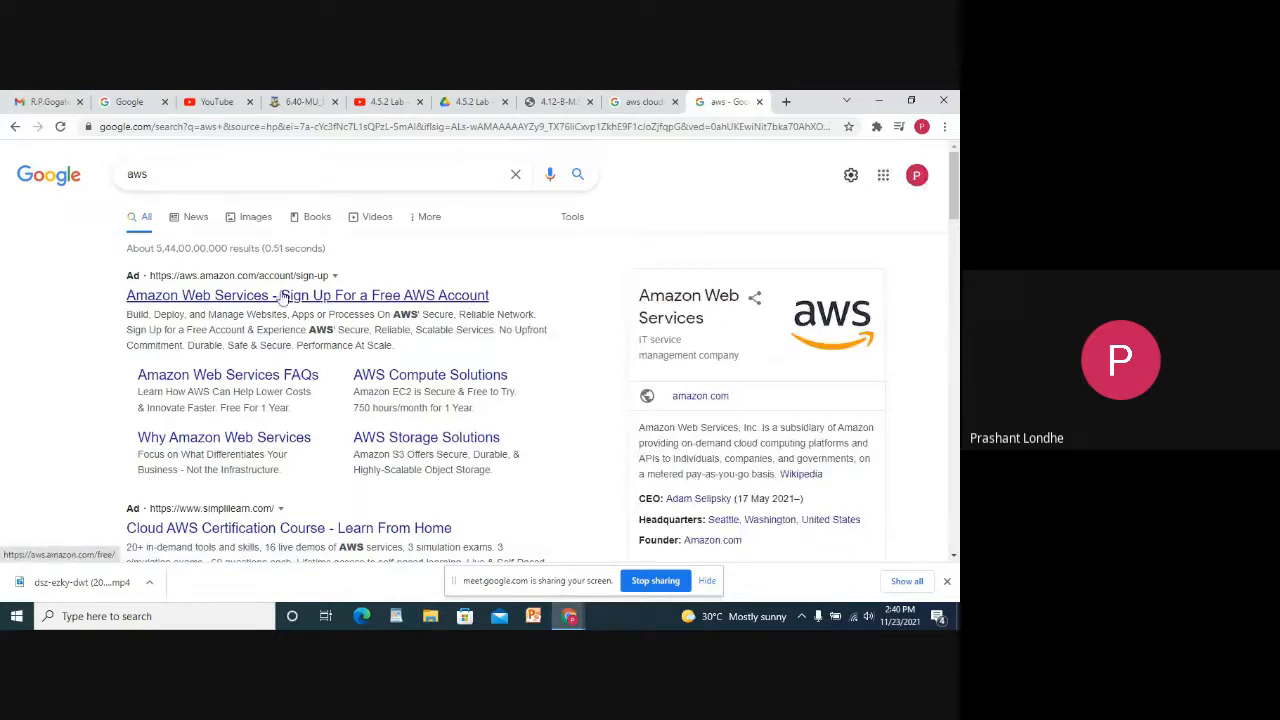
left_click(233, 300)
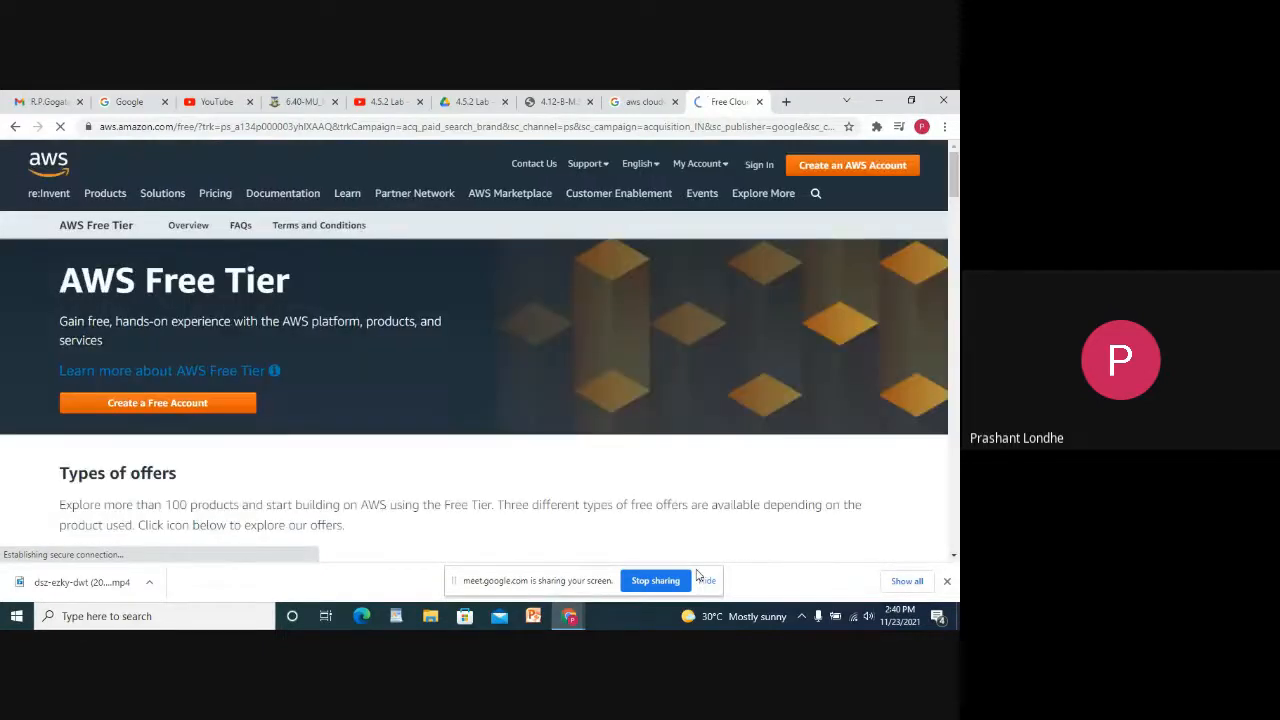
left_click(152, 404)
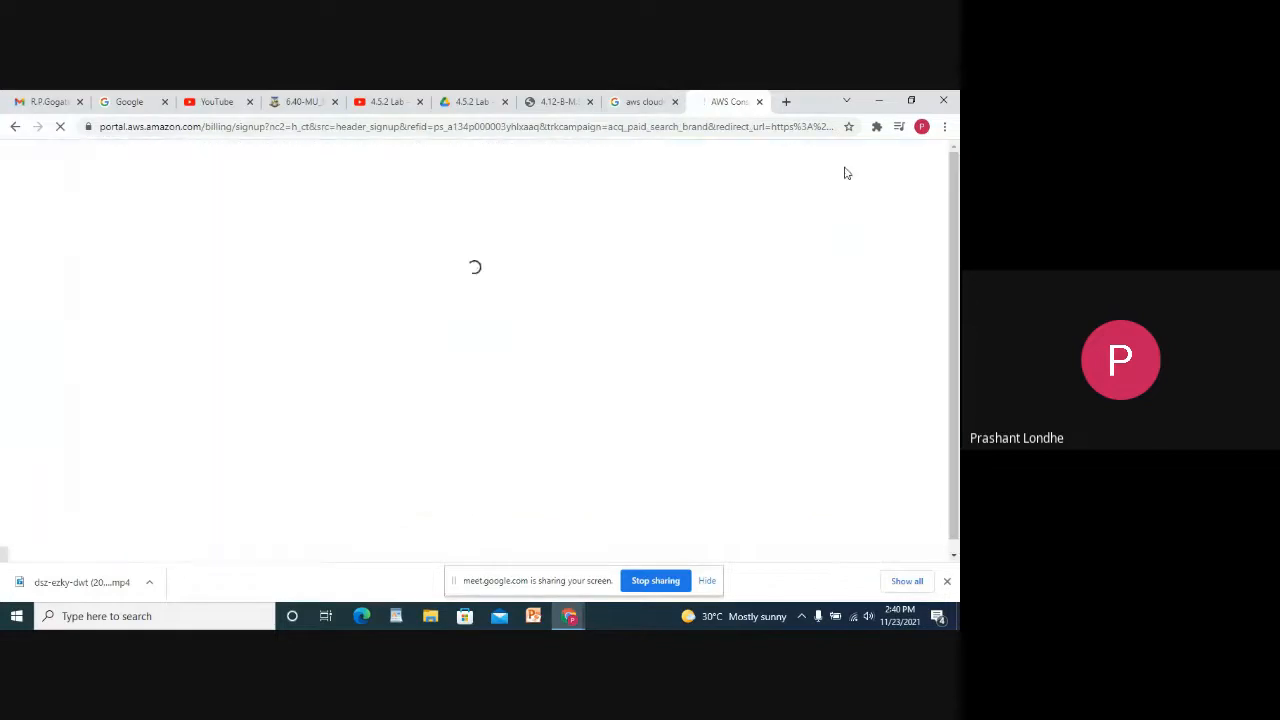
Enter the account e-mail, password, password confirmation and AWS account name.
left_click(570, 360)
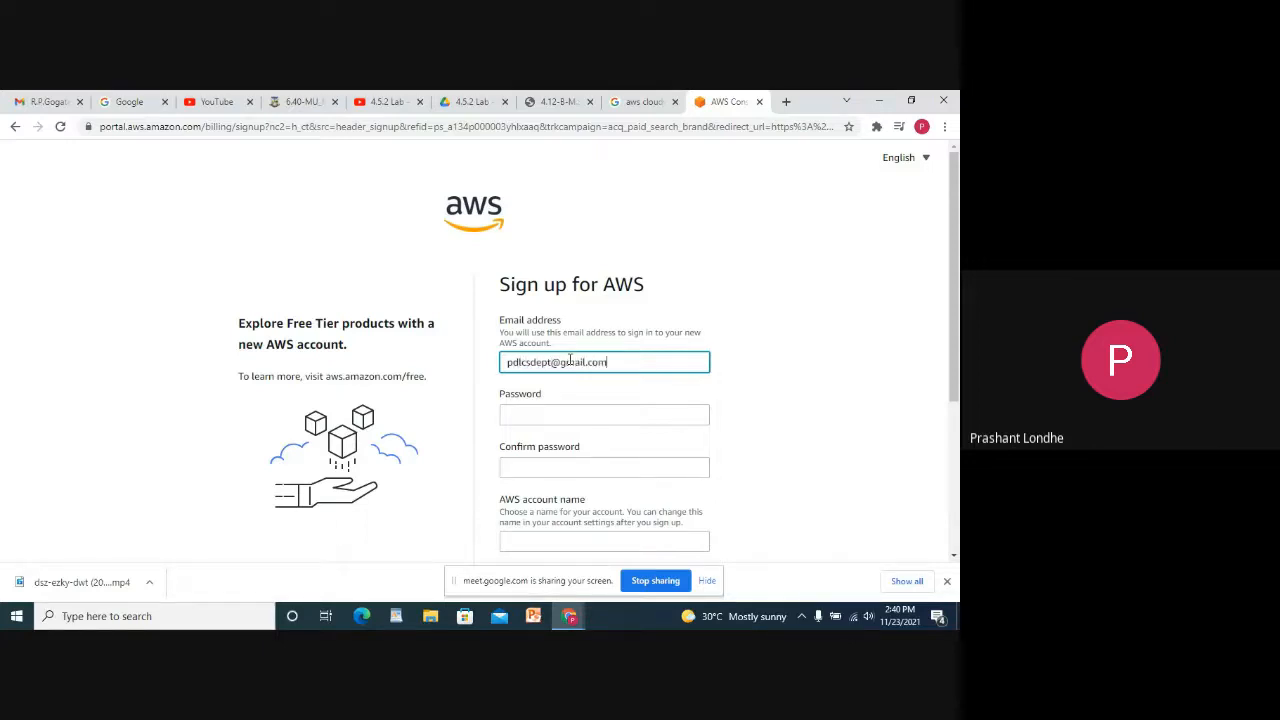
key("Tab")
type("p")
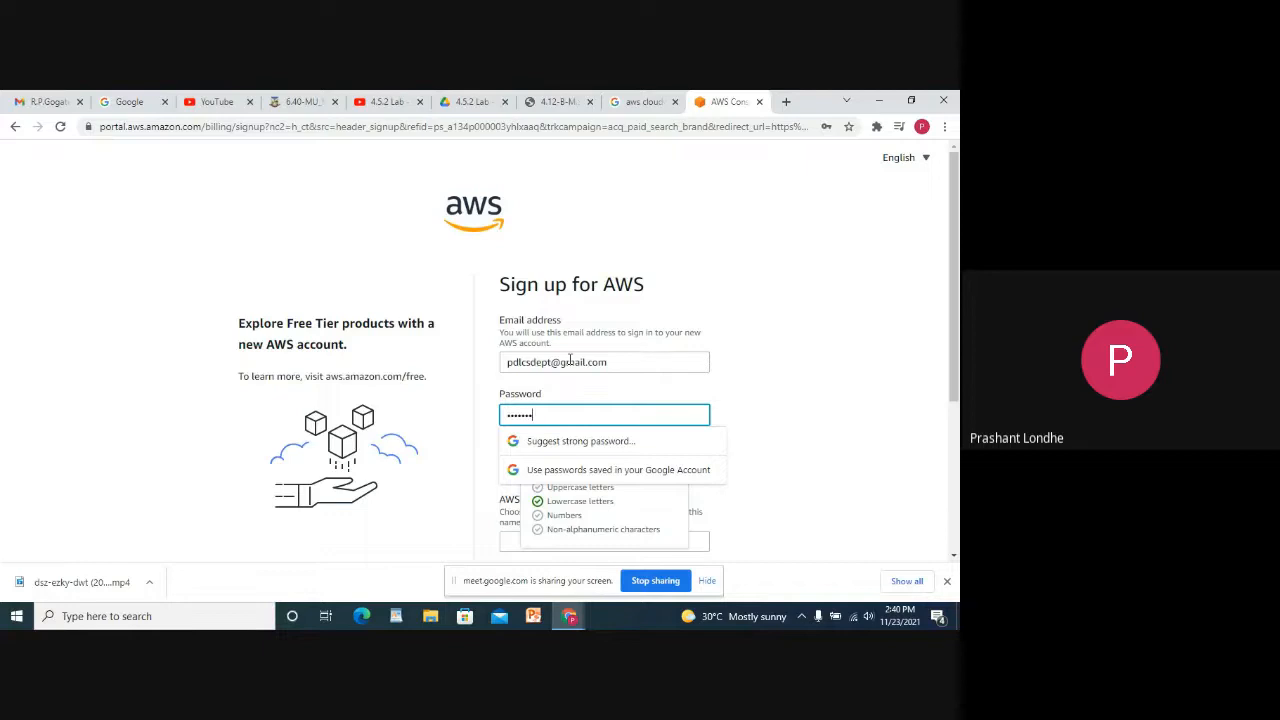
type("t")
key("Tab")
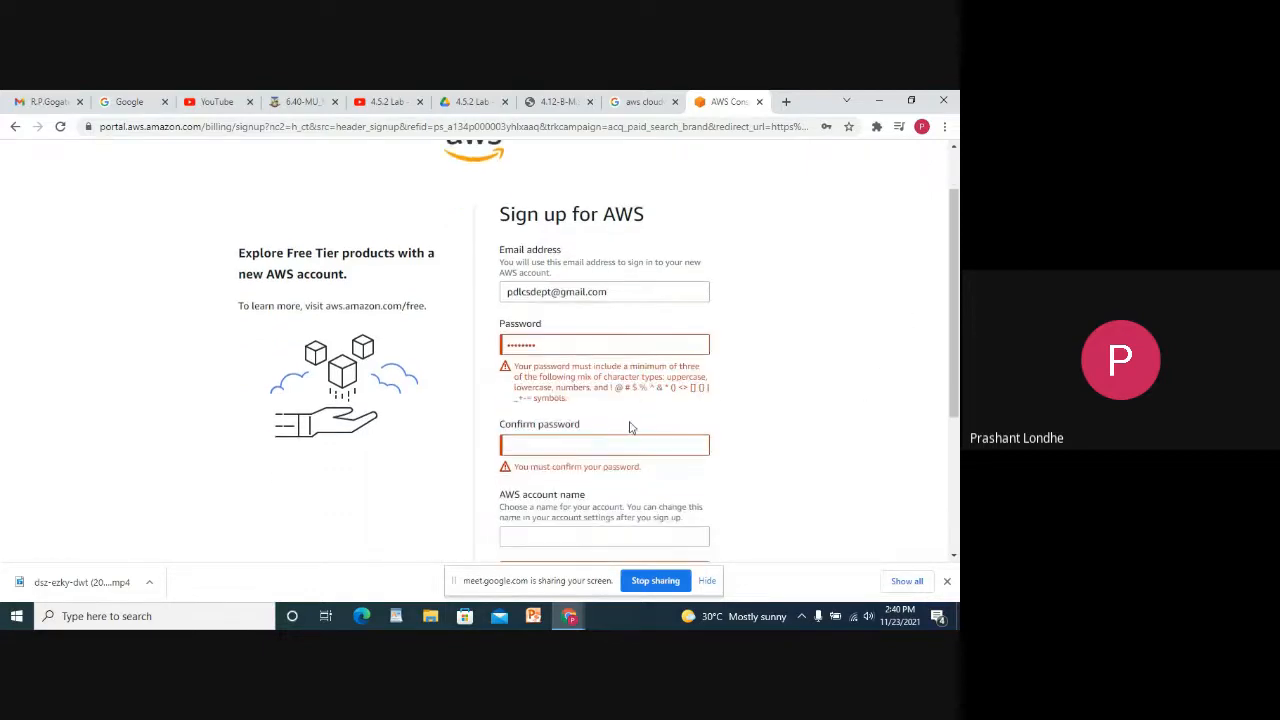
double_click(574, 346)
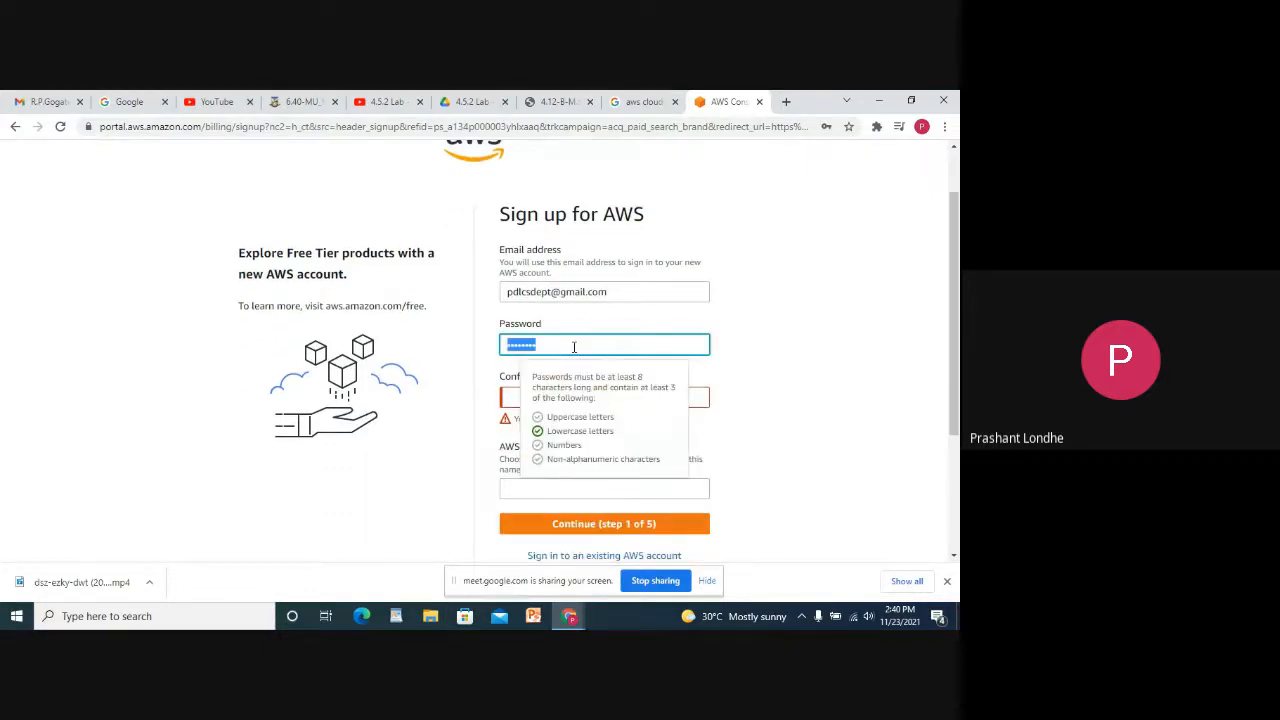
type("•••••••")
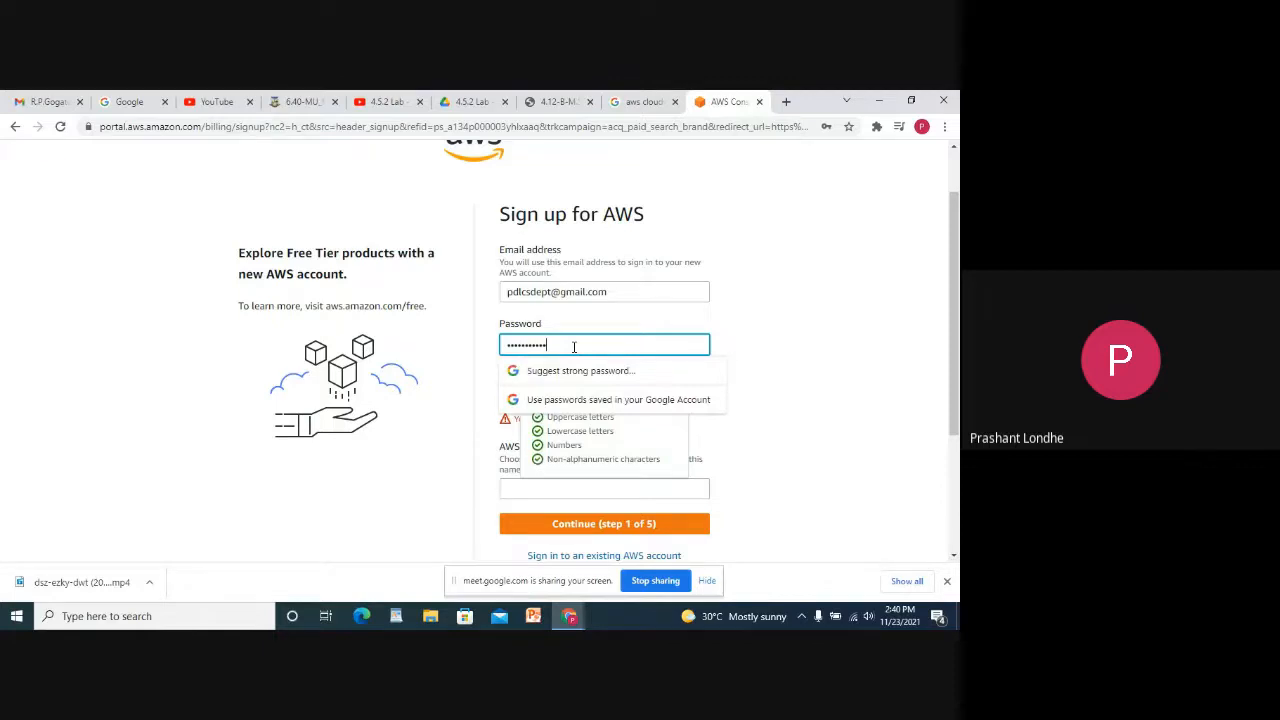
key("Tab")
key("Tab")
key("shift+Tab")
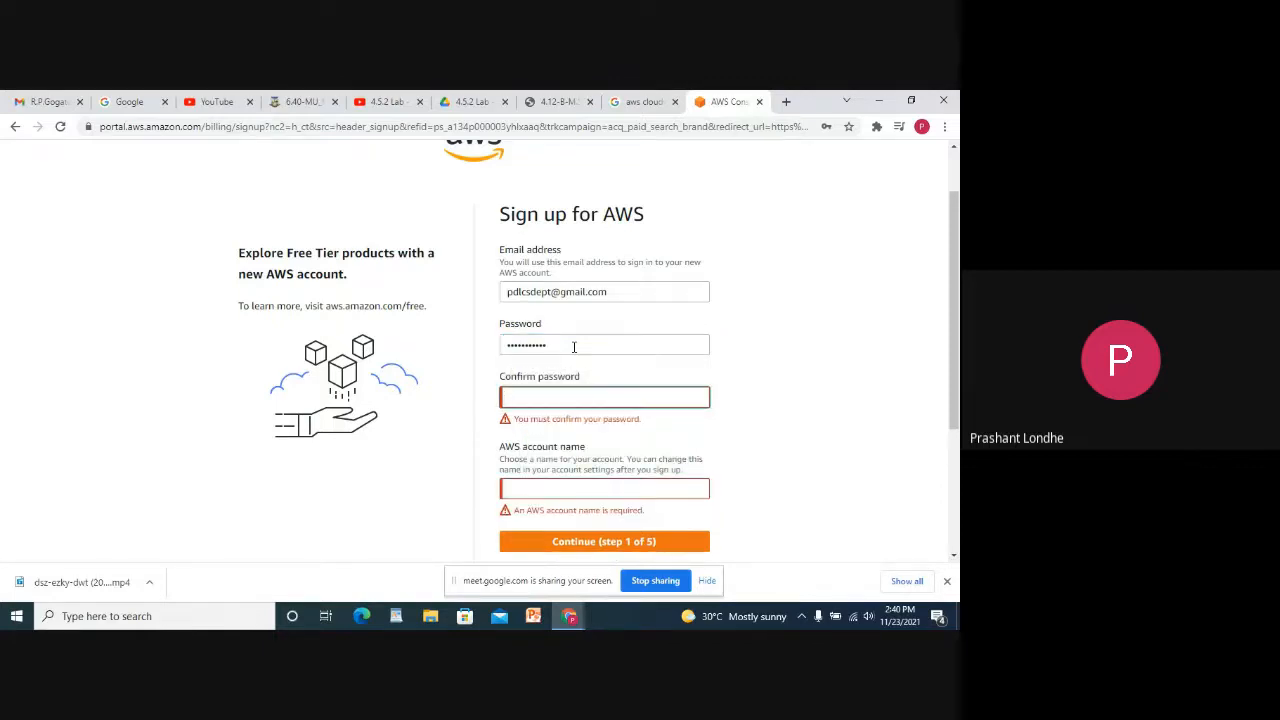
type("••••")
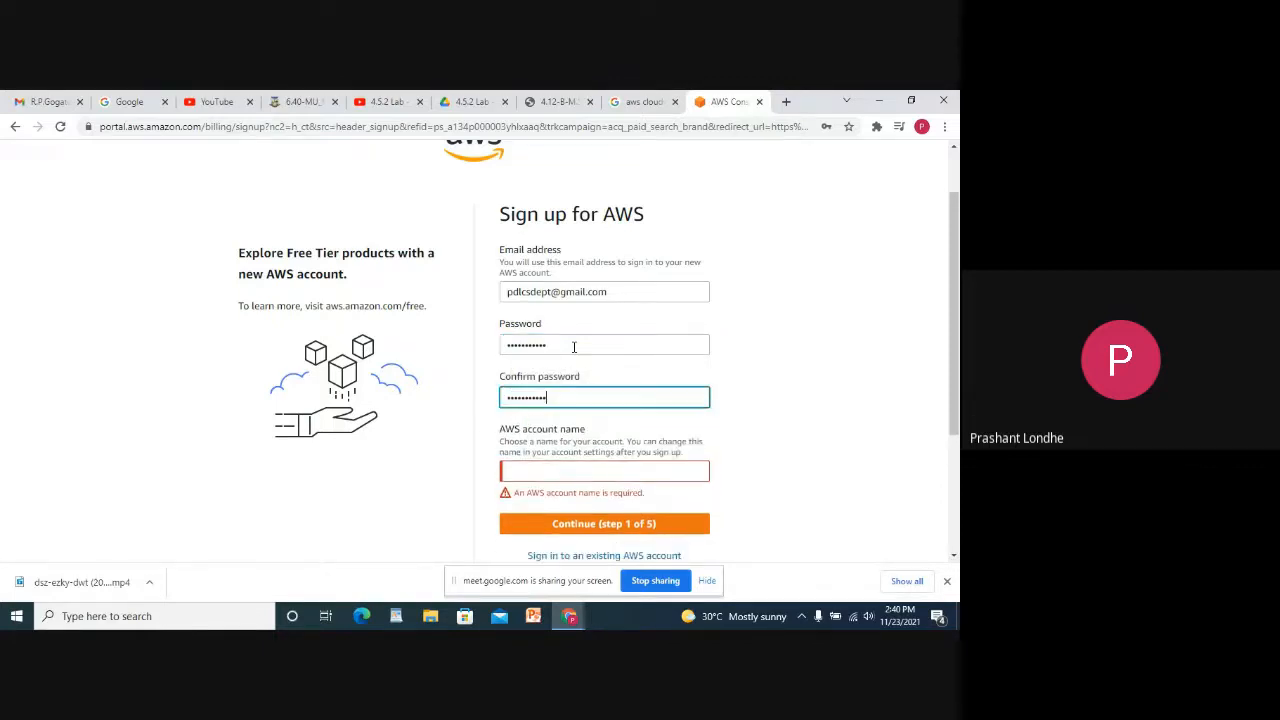
key("Tab")
type("PDL")
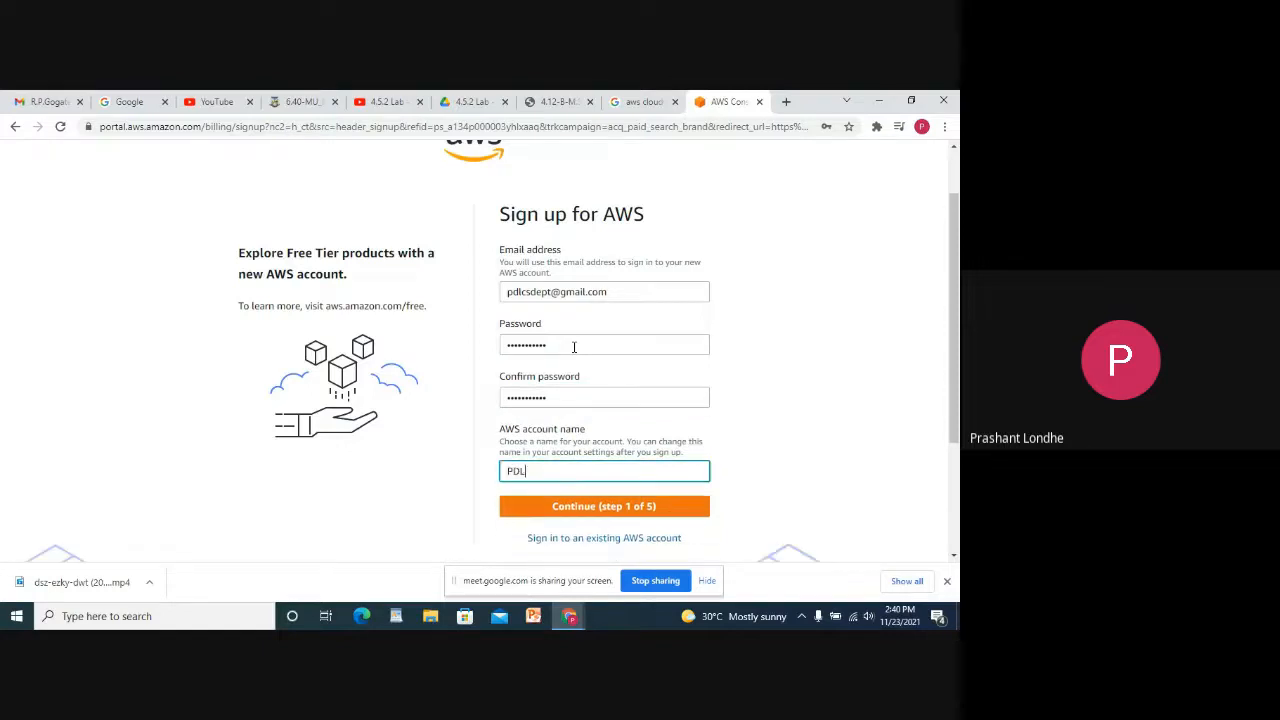
Submit step one and solve the security check captcha, refreshing its image once.
left_click(580, 510)
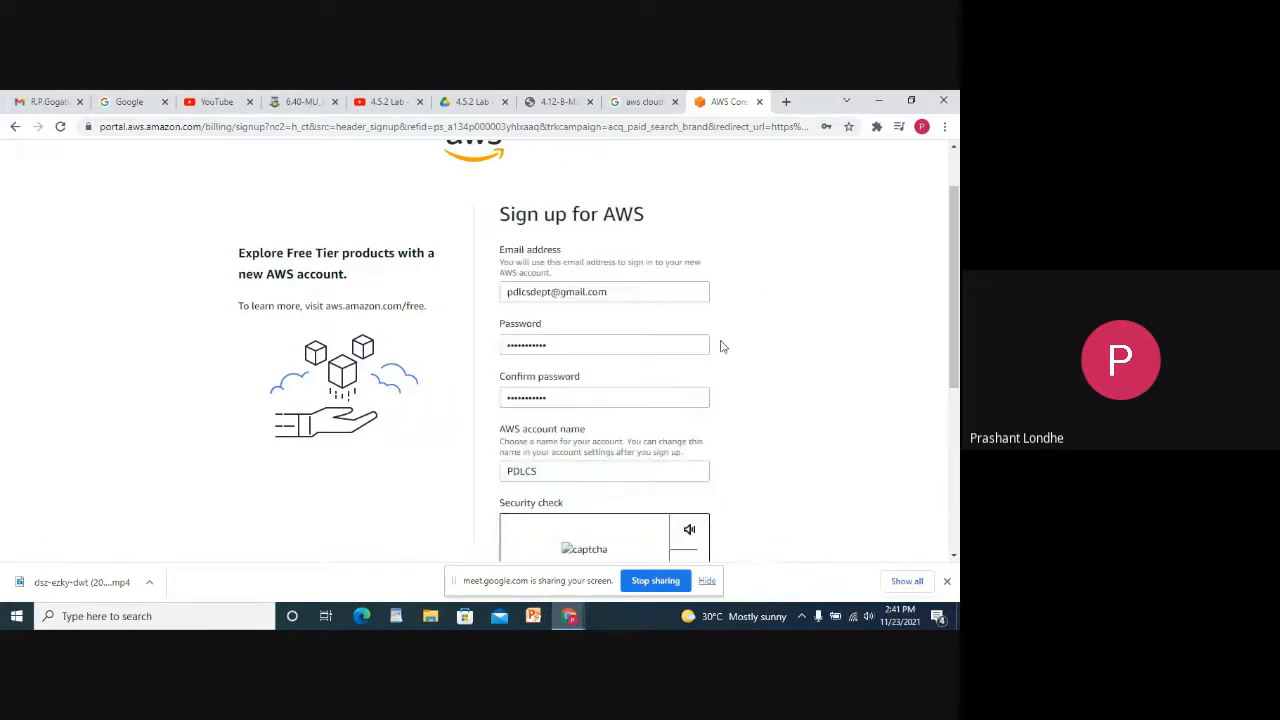
scroll(723, 346, "down", 2)
left_click(563, 419)
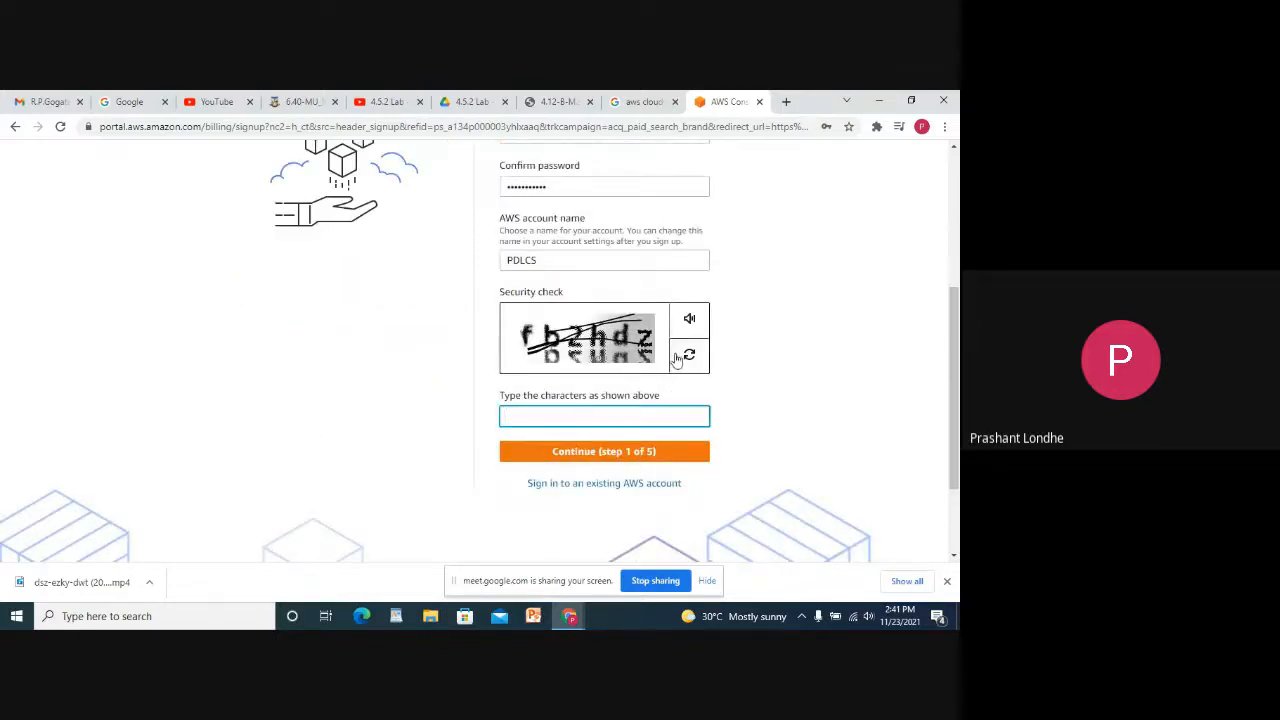
left_click(678, 362)
left_click(589, 418)
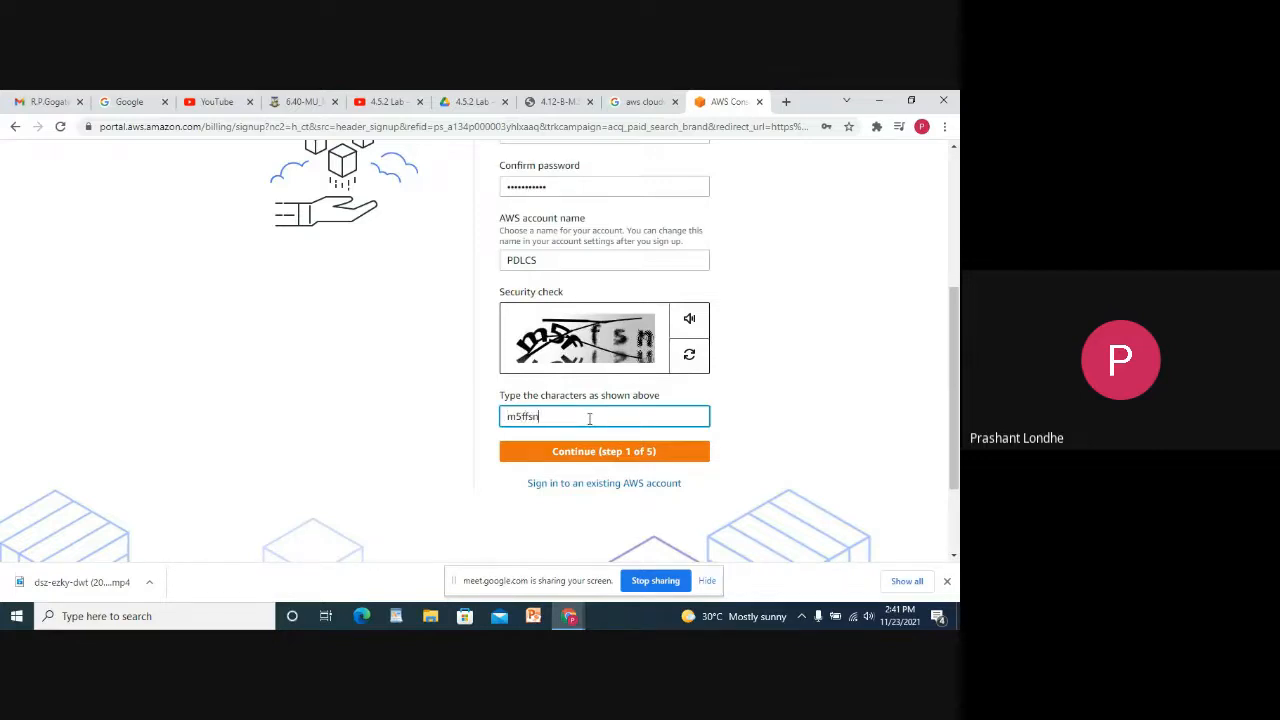
type("m5ffsn")
left_click(602, 453)
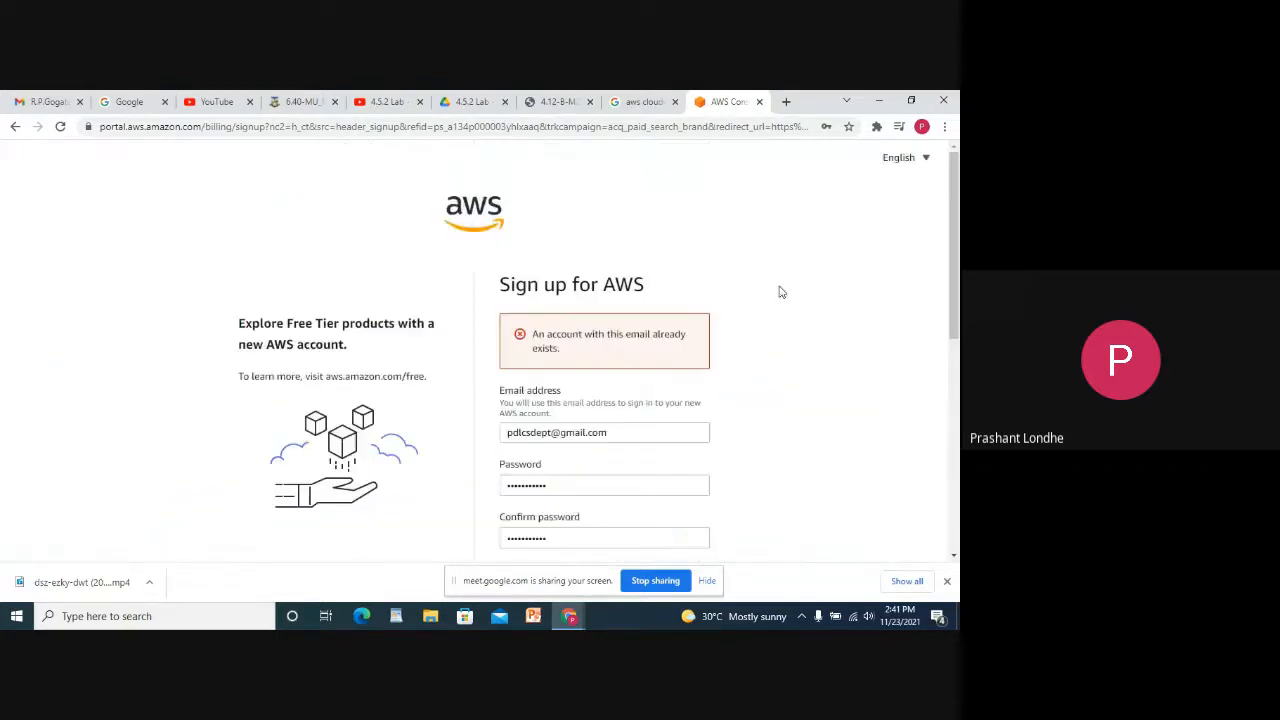
Correct the already-registered e-mail, re-enter the captcha and resubmit step one.
left_click(553, 432)
scroll(650, 470, "down", 4)
left_click(571, 417)
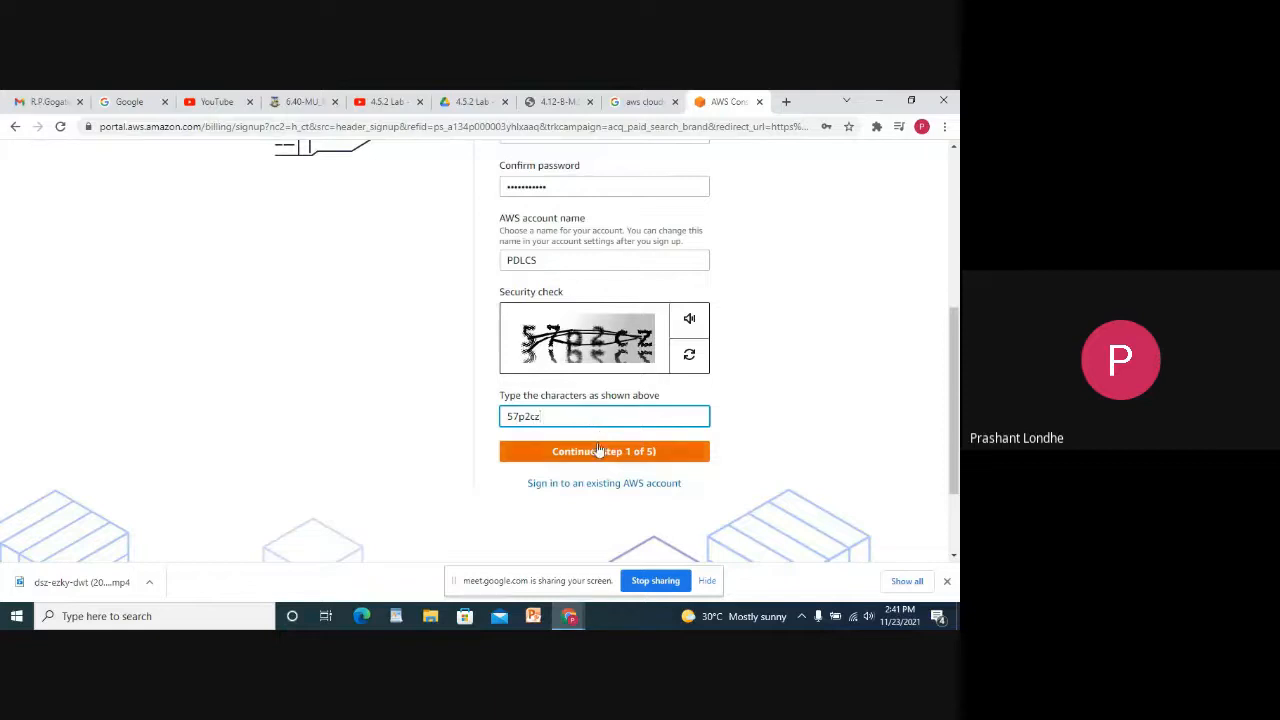
left_click(600, 451)
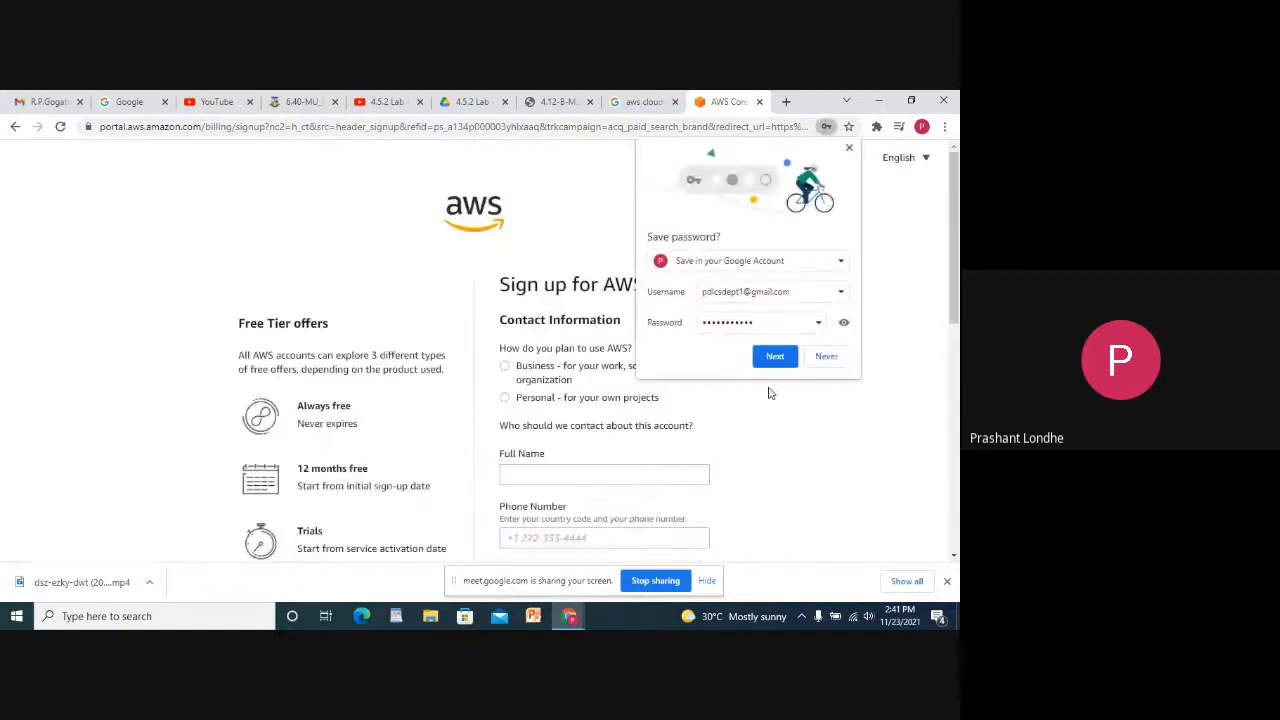
Dismiss the save-password prompt and enter the contact's full name and phone number.
left_click(850, 150)
scroll(713, 384, "down", 1)
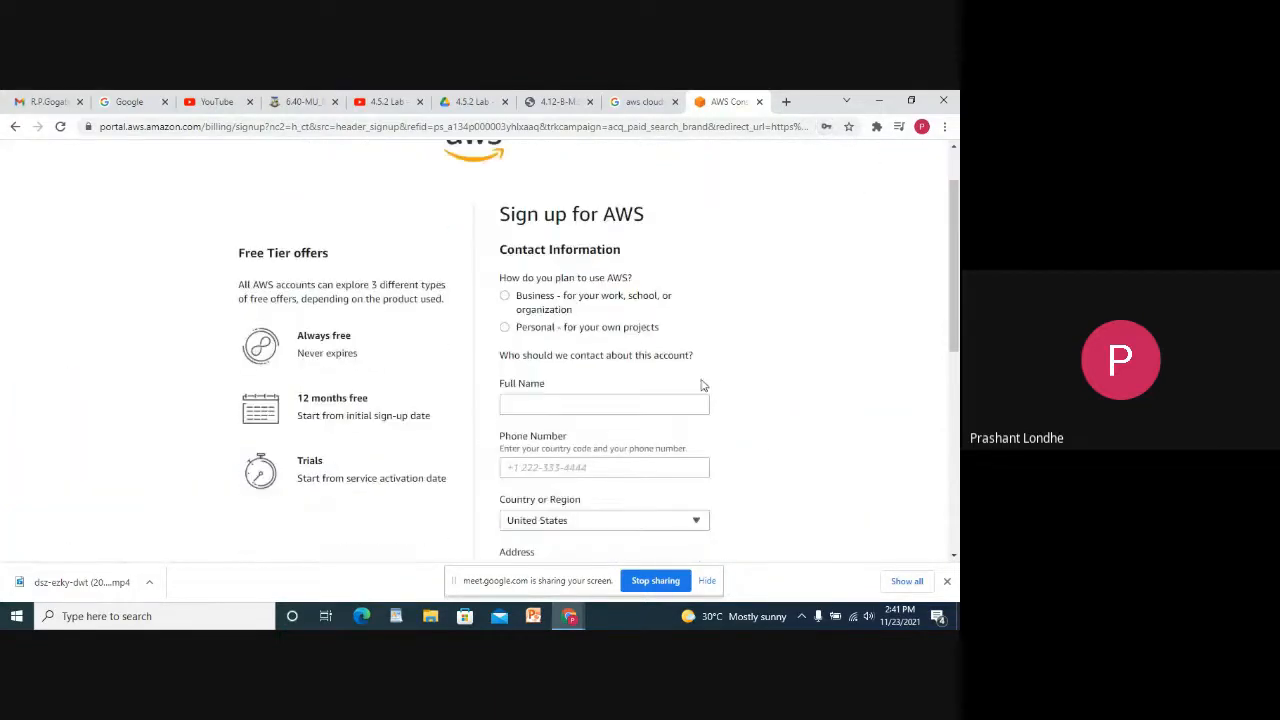
left_click(587, 405)
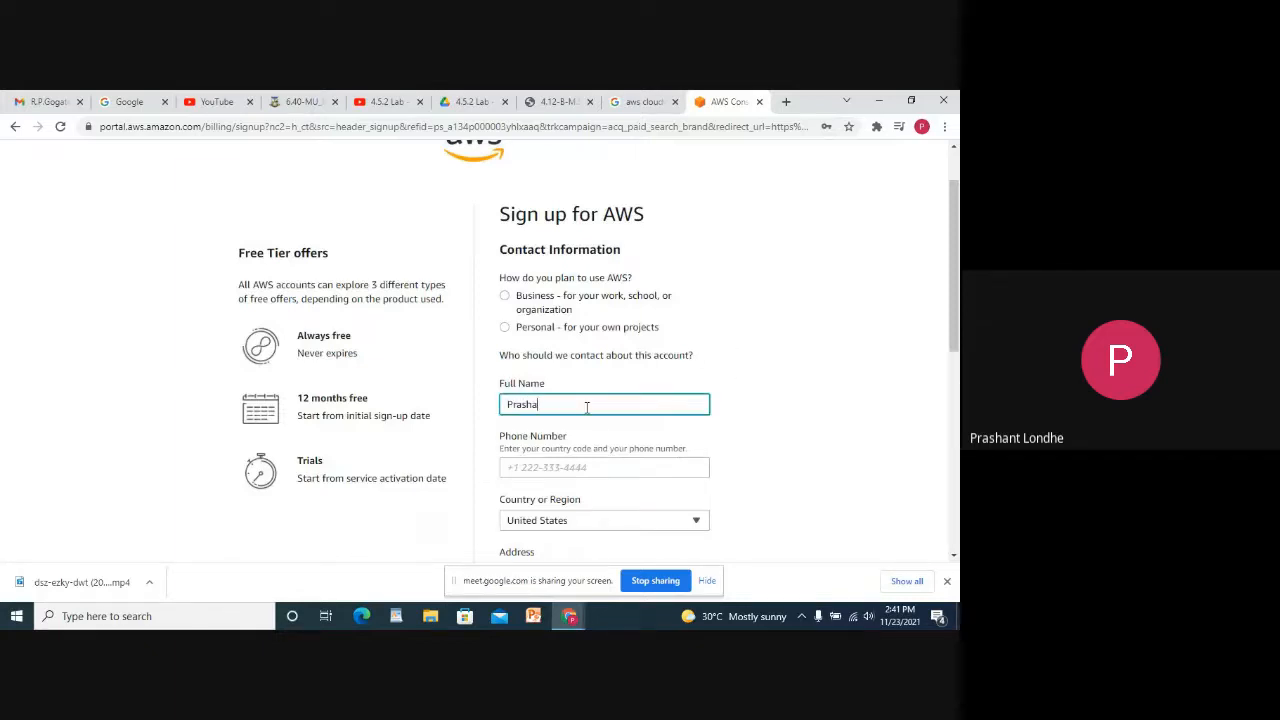
key("Tab")
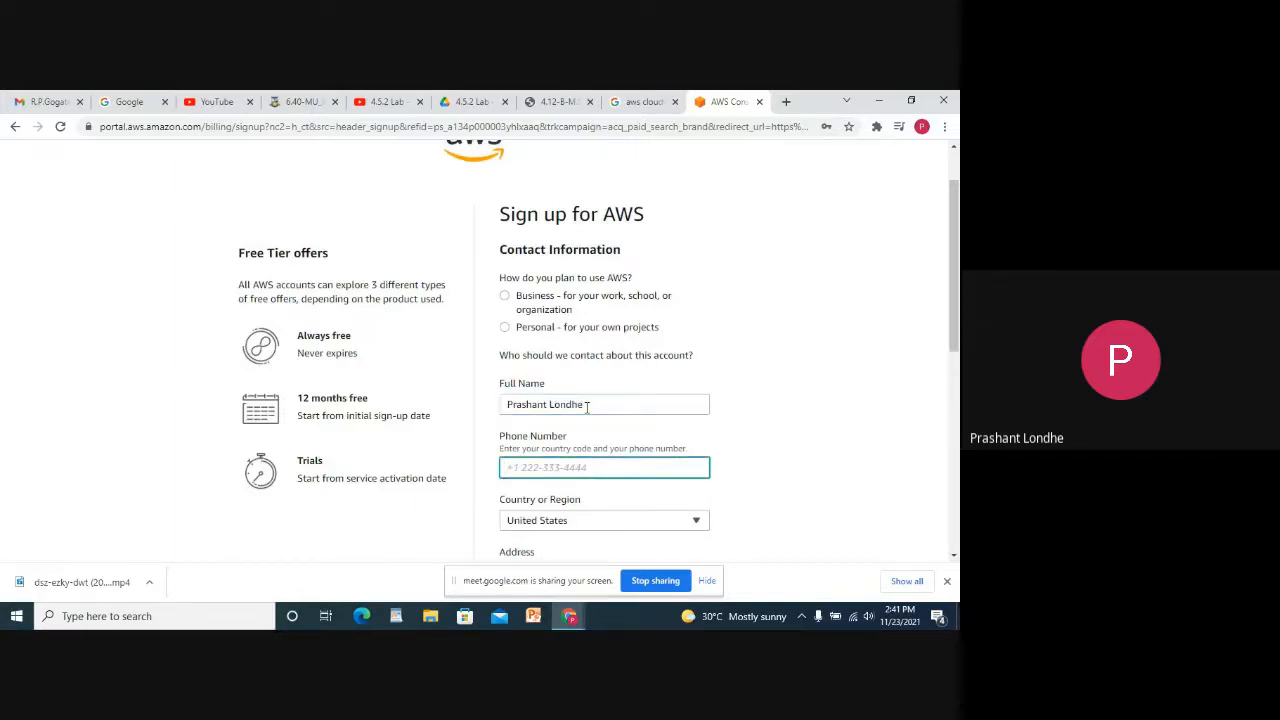
scroll(555, 380, "down", 4)
Fill in the address with country India, the street, city, state Maharashtra and postal code.
left_click(563, 312)
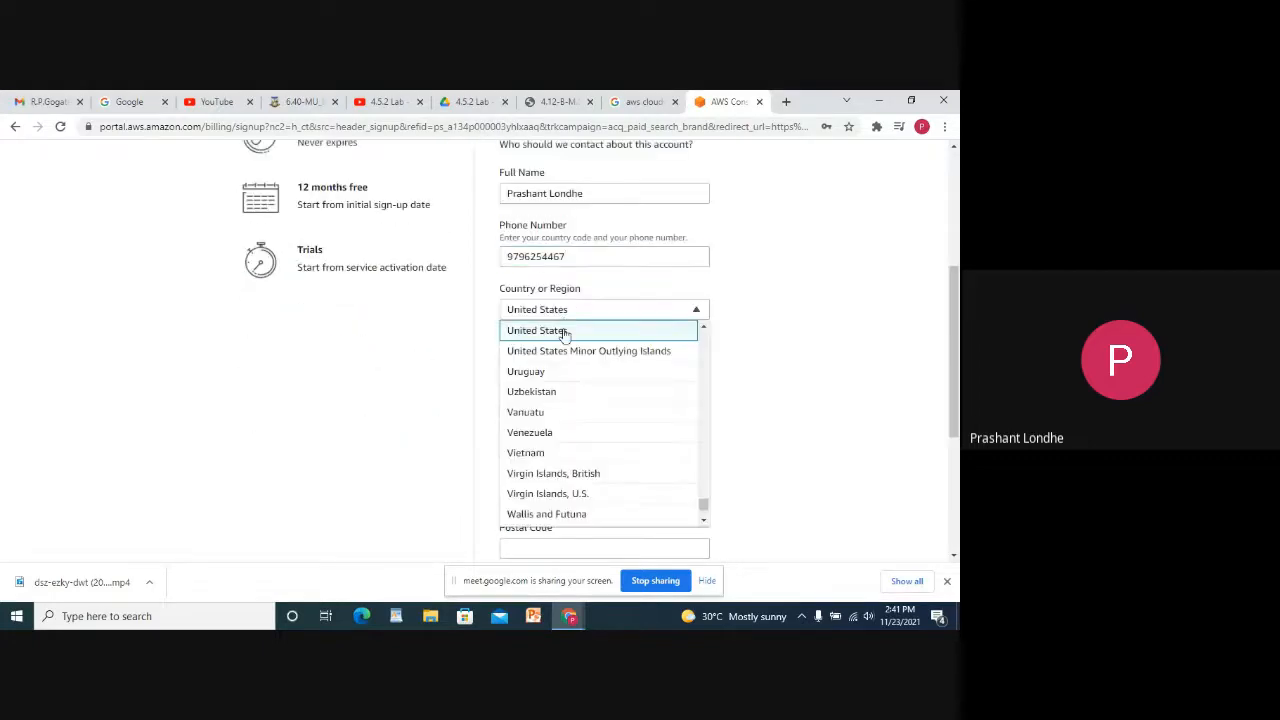
key("i")
left_click(534, 354)
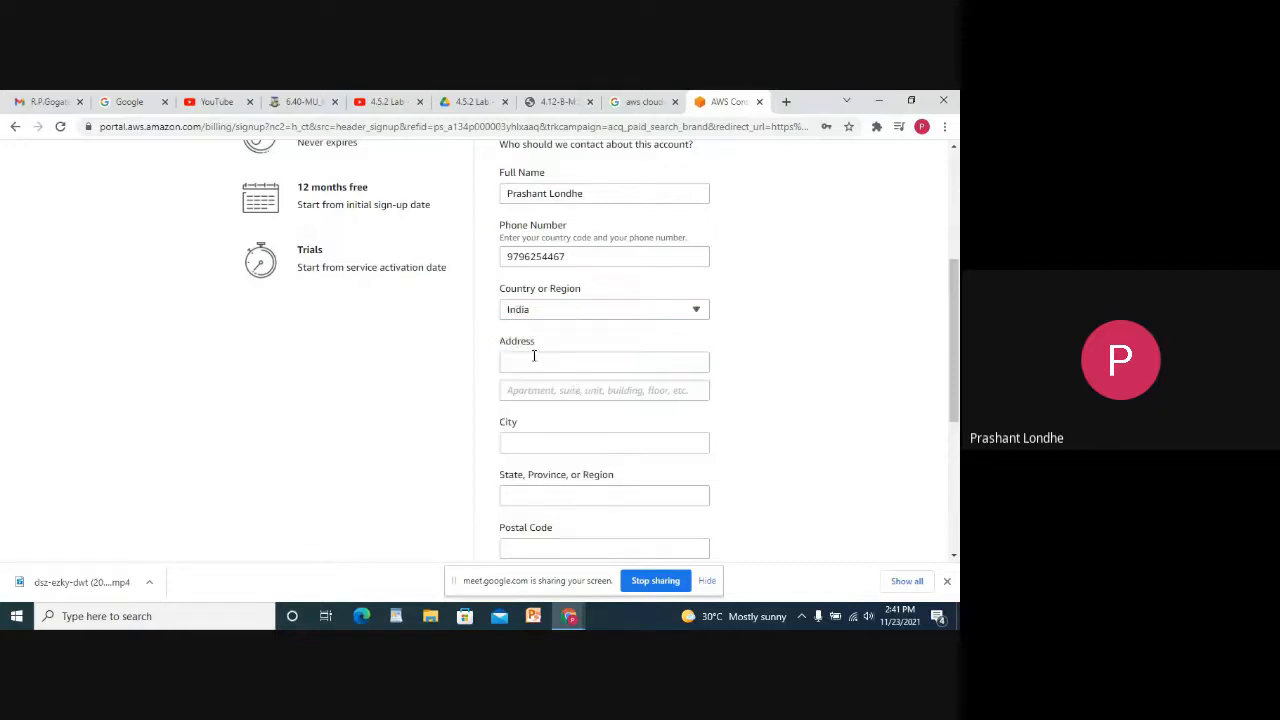
left_click(561, 358)
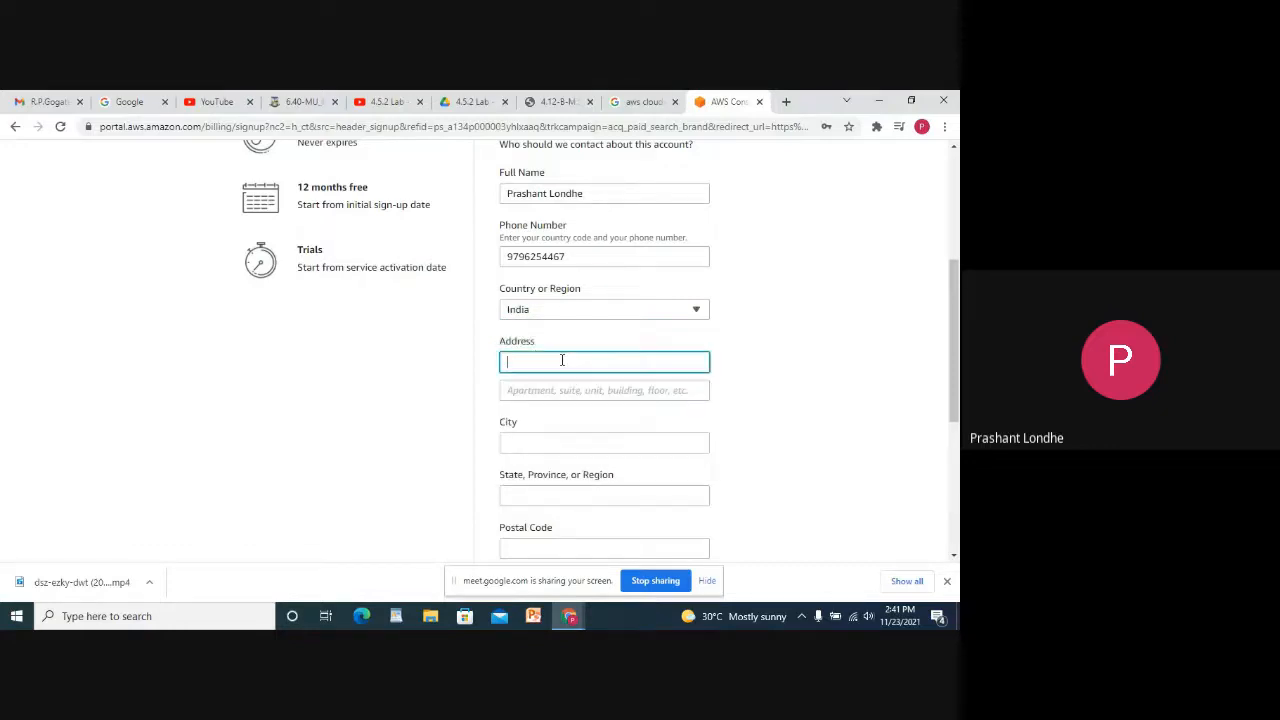
left_click(547, 436)
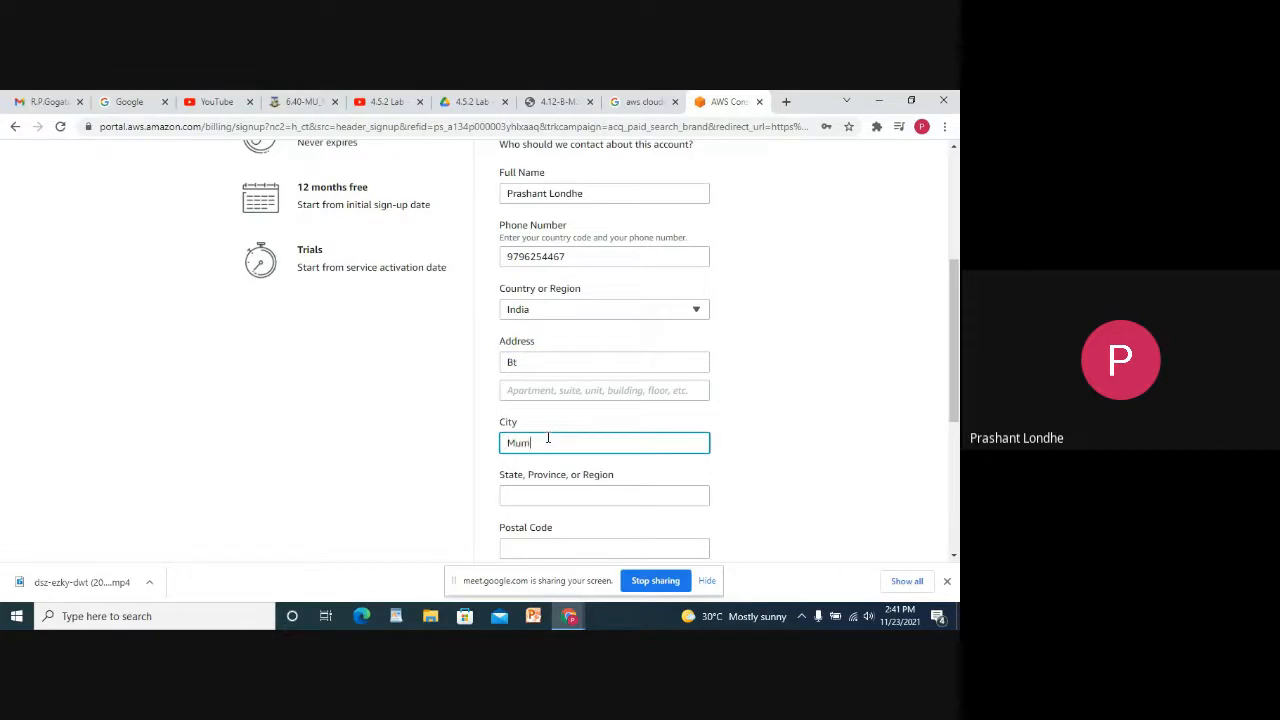
key("Tab")
scroll(557, 447, "down", 1)
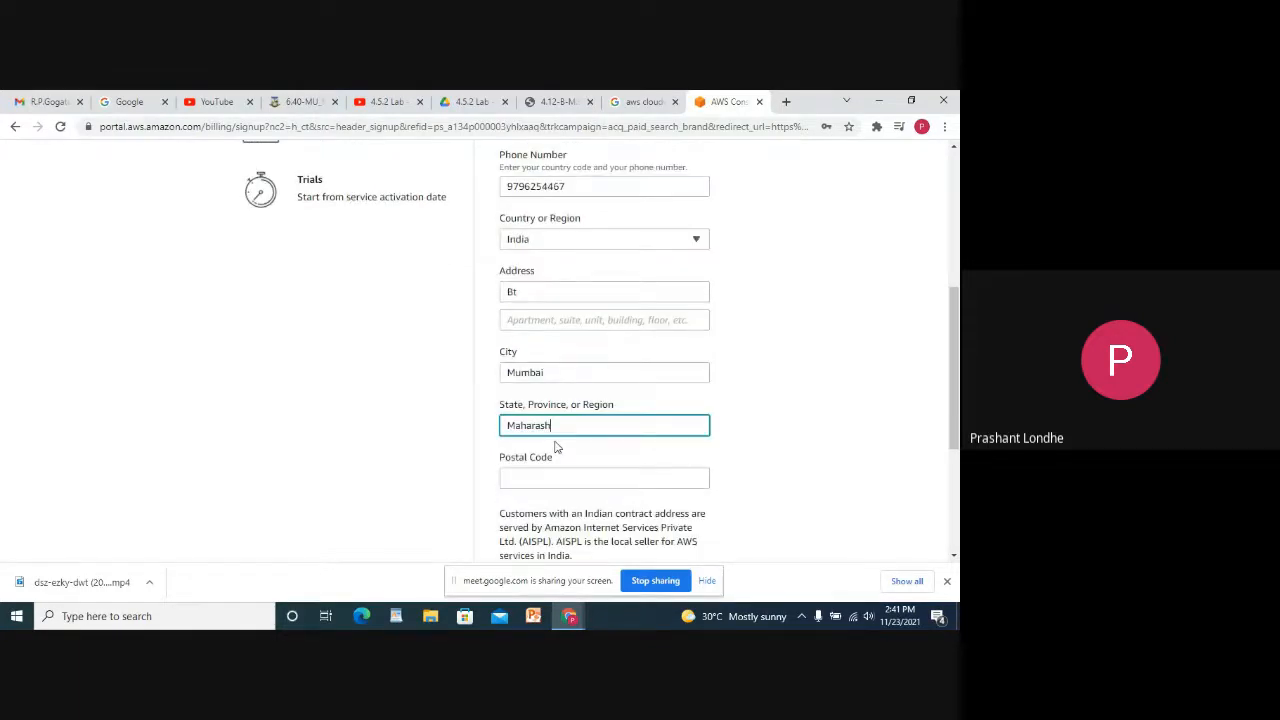
type("Maharashtra")
scroll(553, 428, "down", 1)
left_click(550, 413)
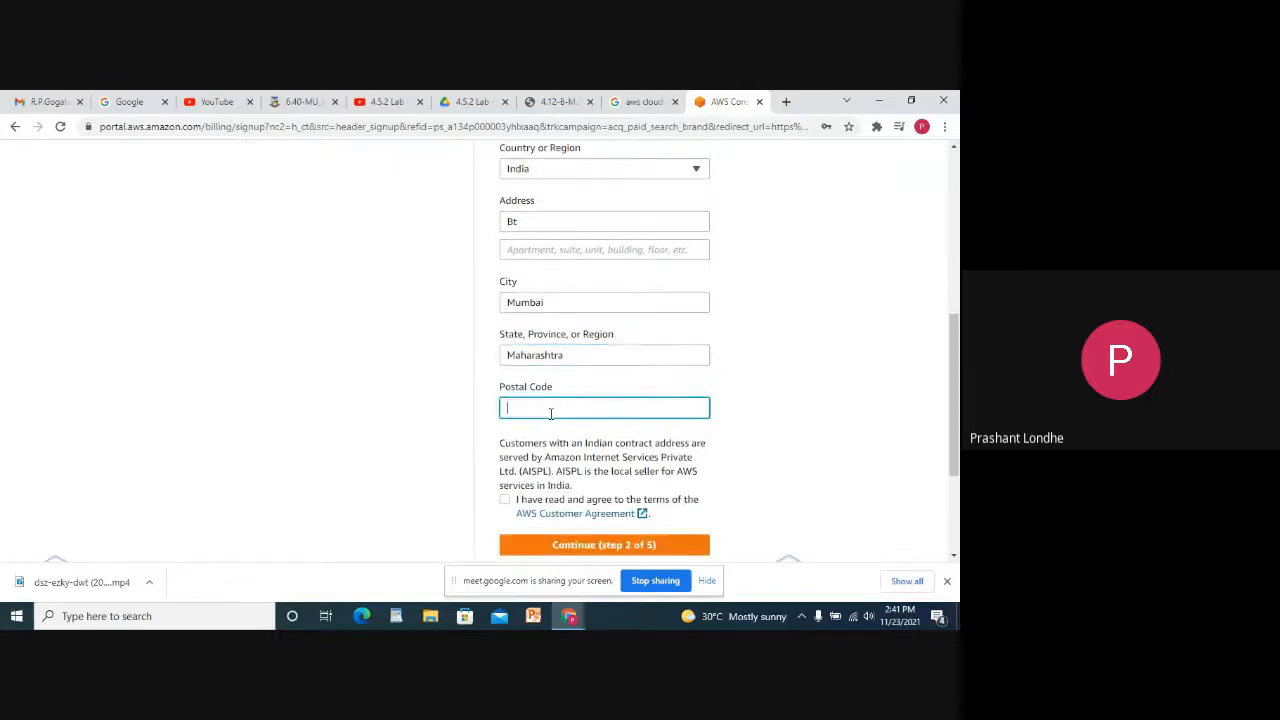
scroll(550, 413, "down", 2)
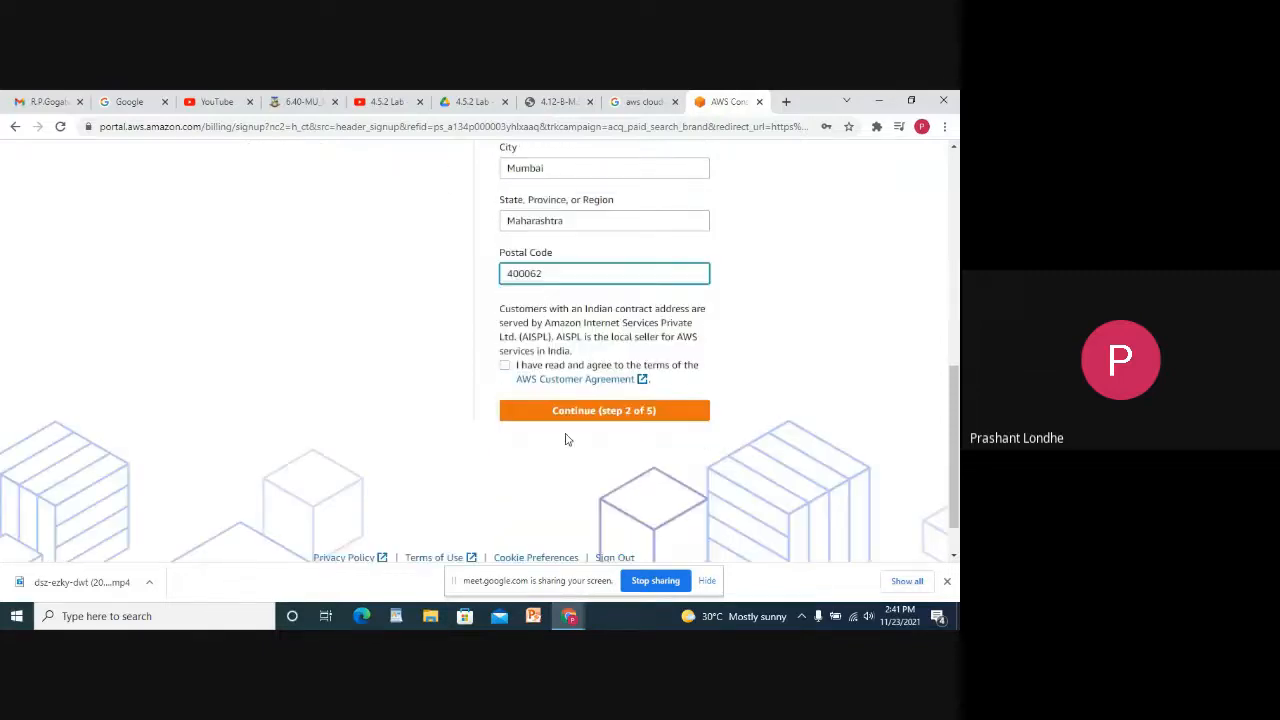
Accept the AWS Customer Agreement, briefly checking the Google Meet window.
left_click(505, 360)
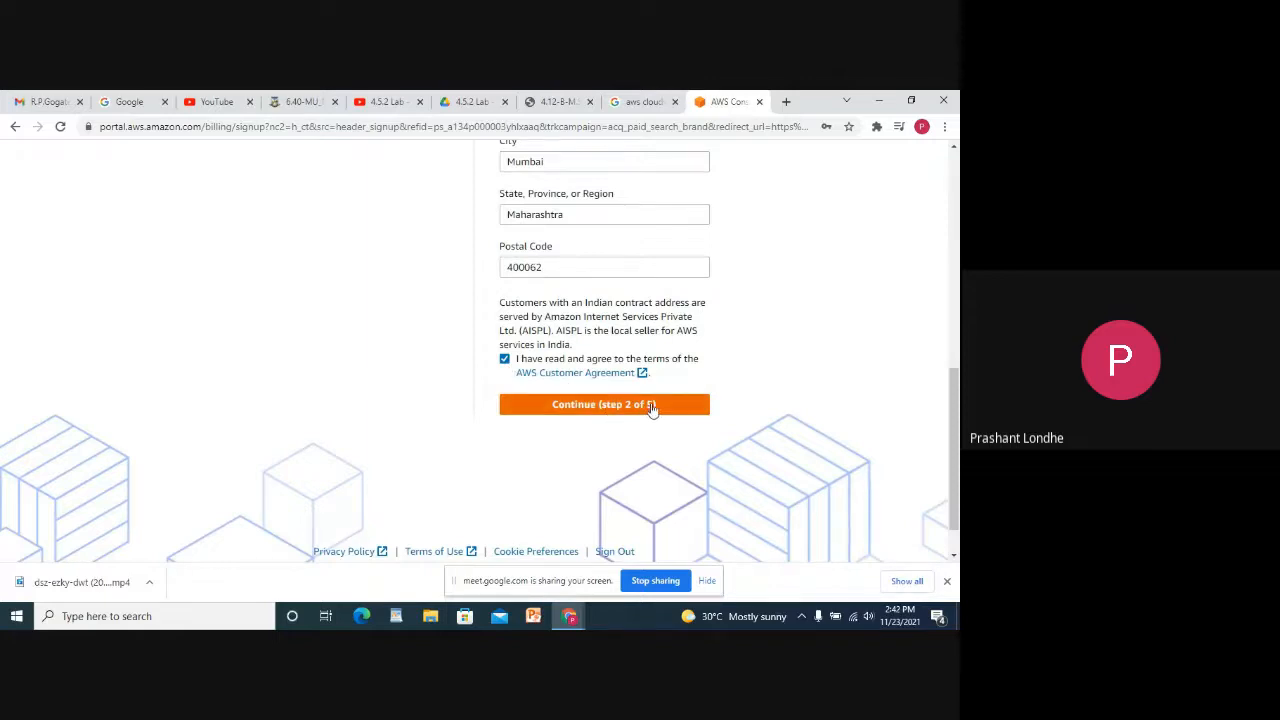
scroll(620, 408, "up", 1)
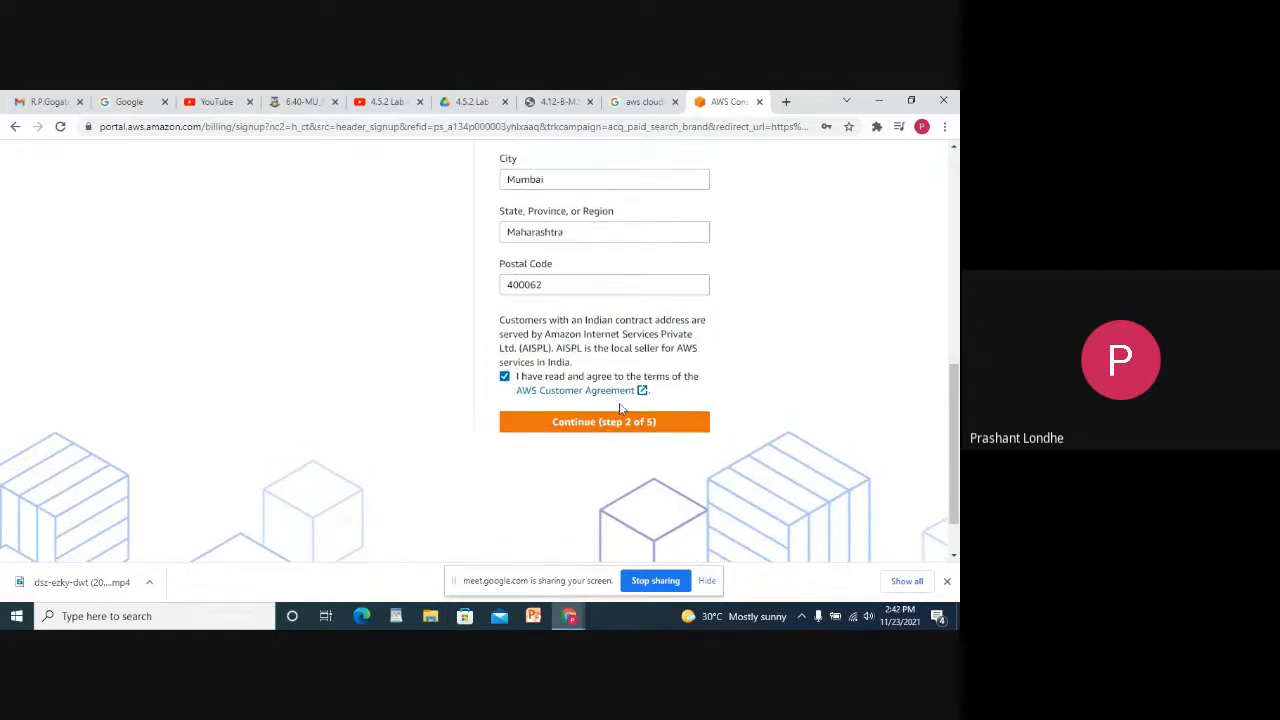
scroll(735, 432, "up", 3)
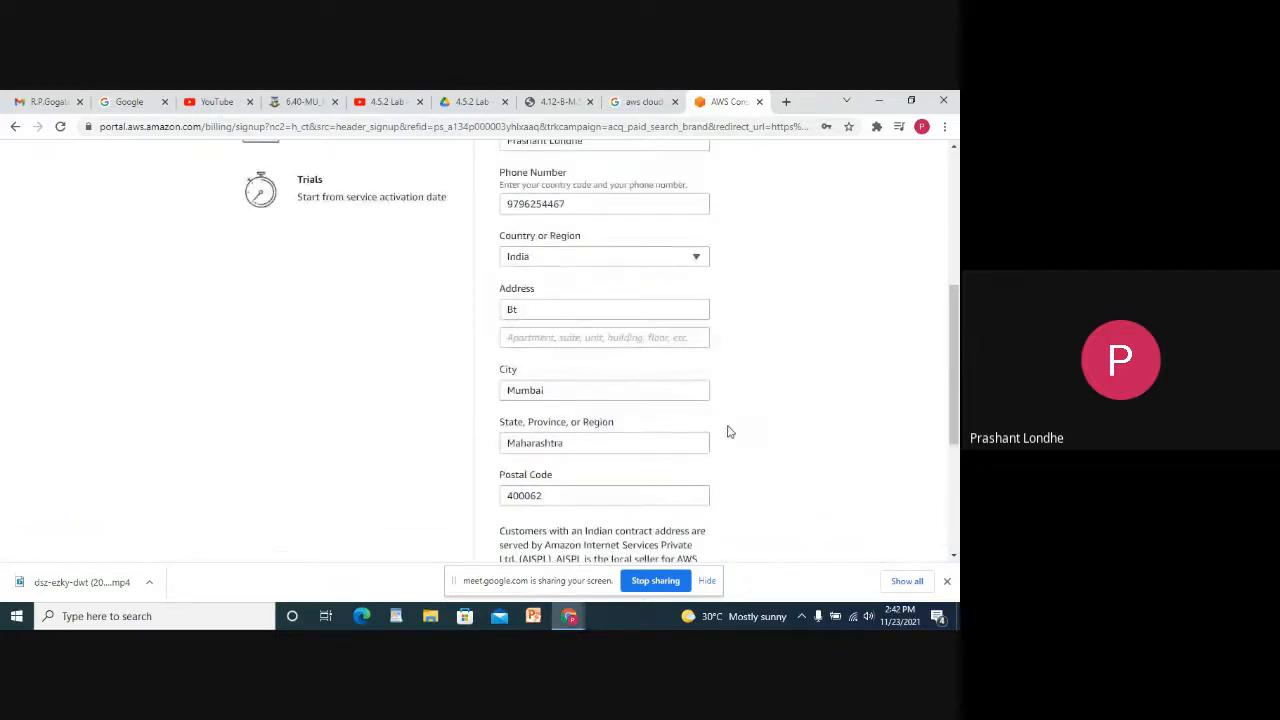
scroll(636, 254, "up", 1)
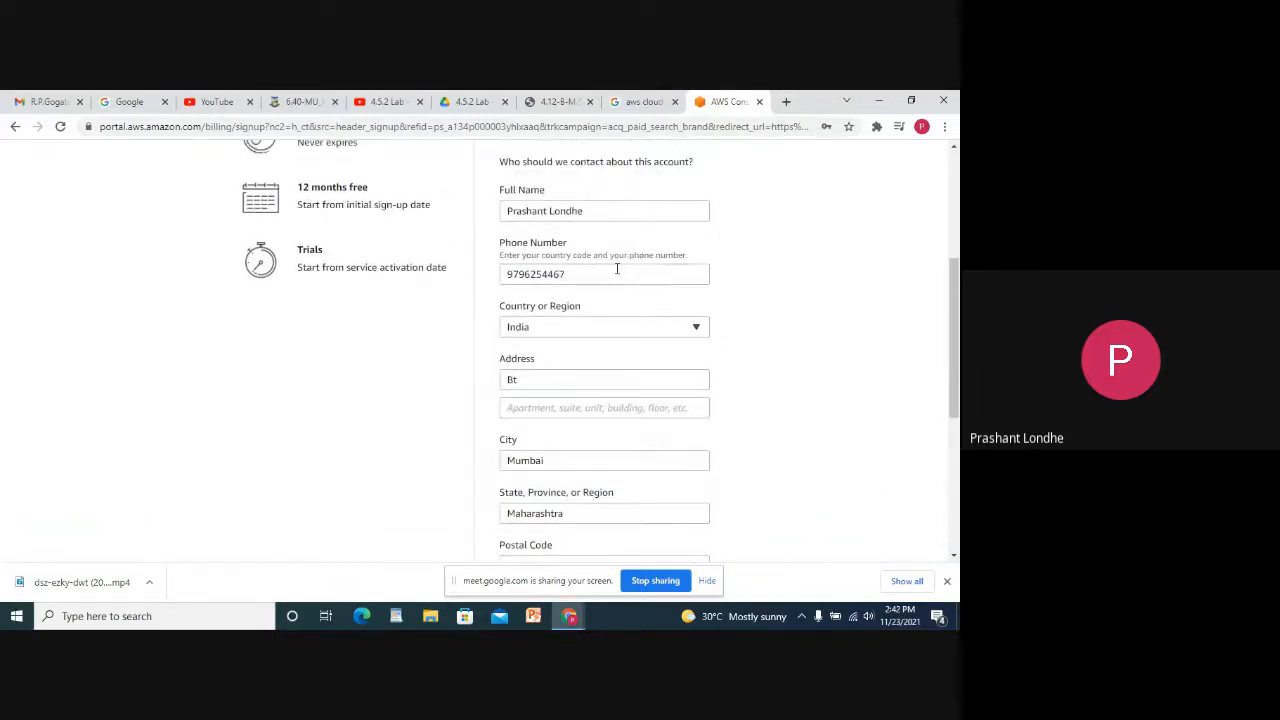
scroll(613, 272, "down", 5)
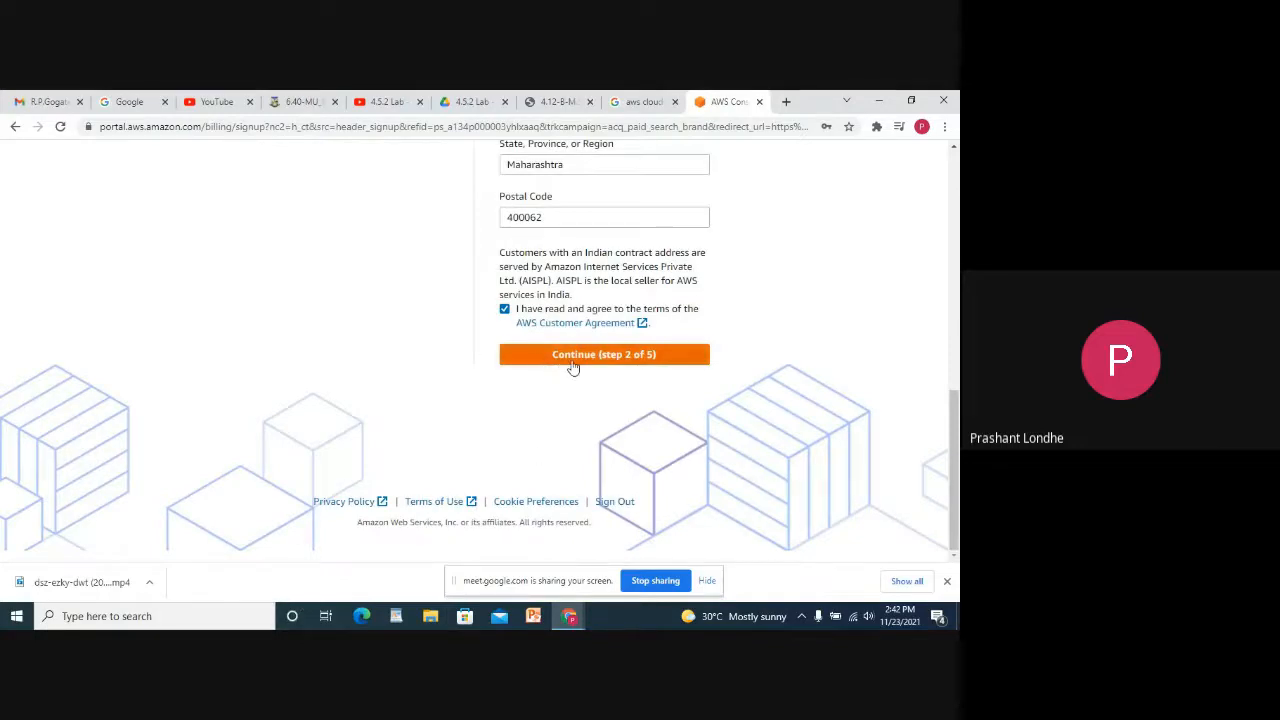
mouse_move(571, 621)
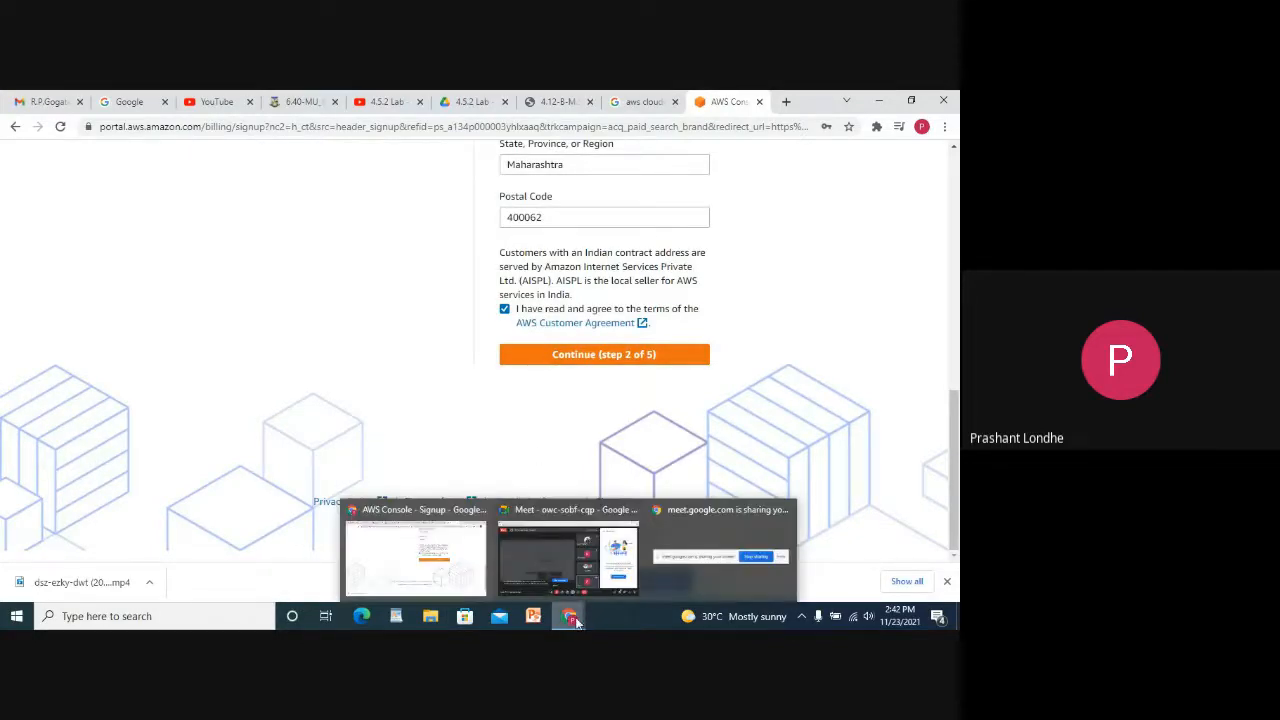
left_click(568, 556)
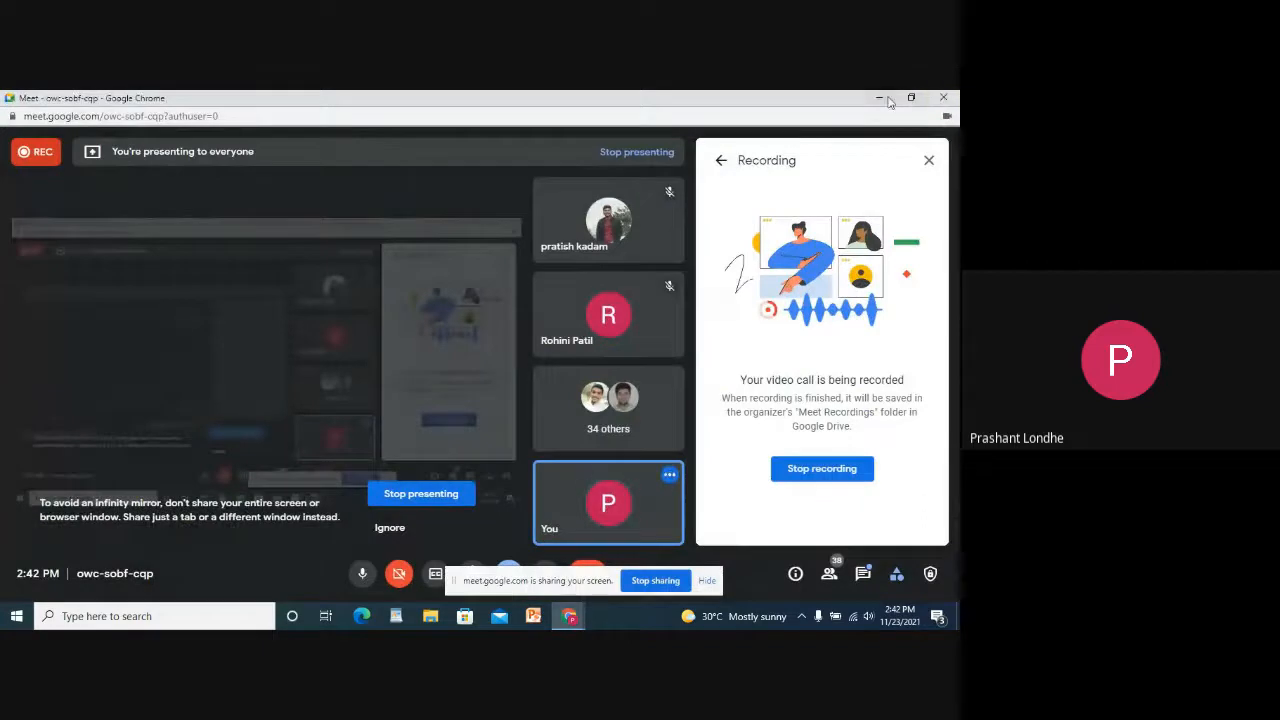
left_click(879, 97)
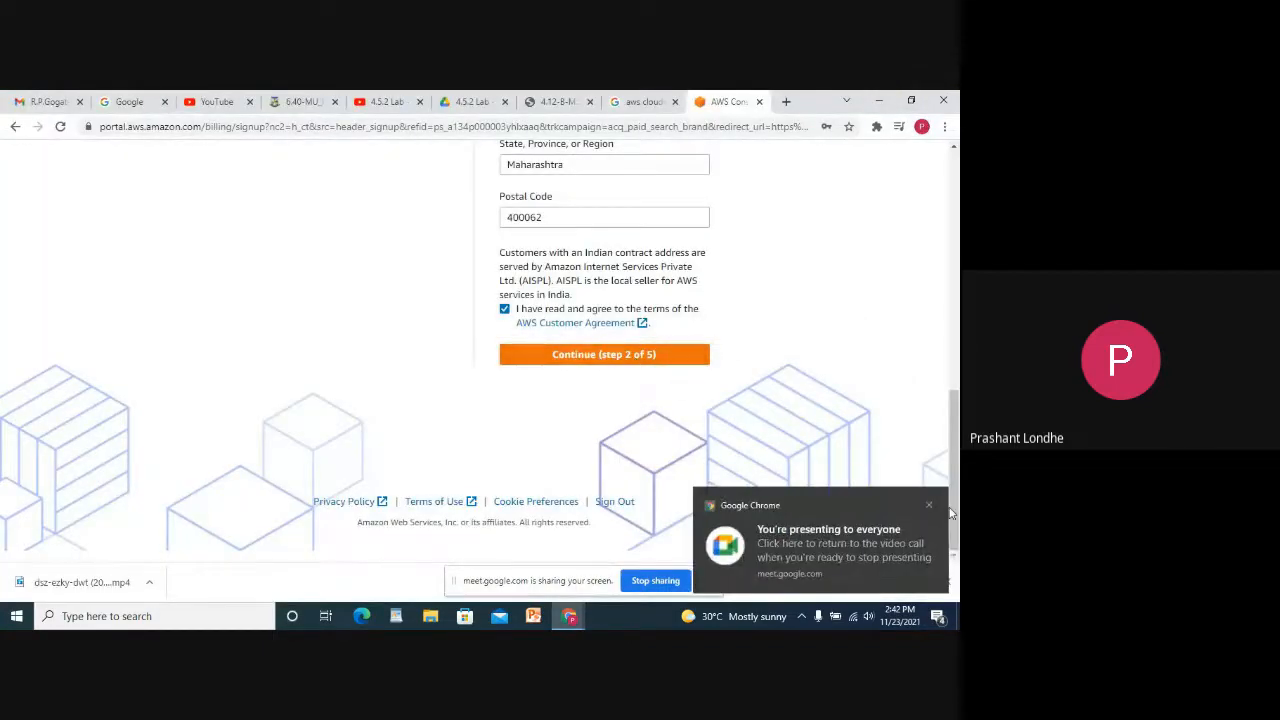
Choose the Personal account type and continue to Billing Information.
left_click(599, 360)
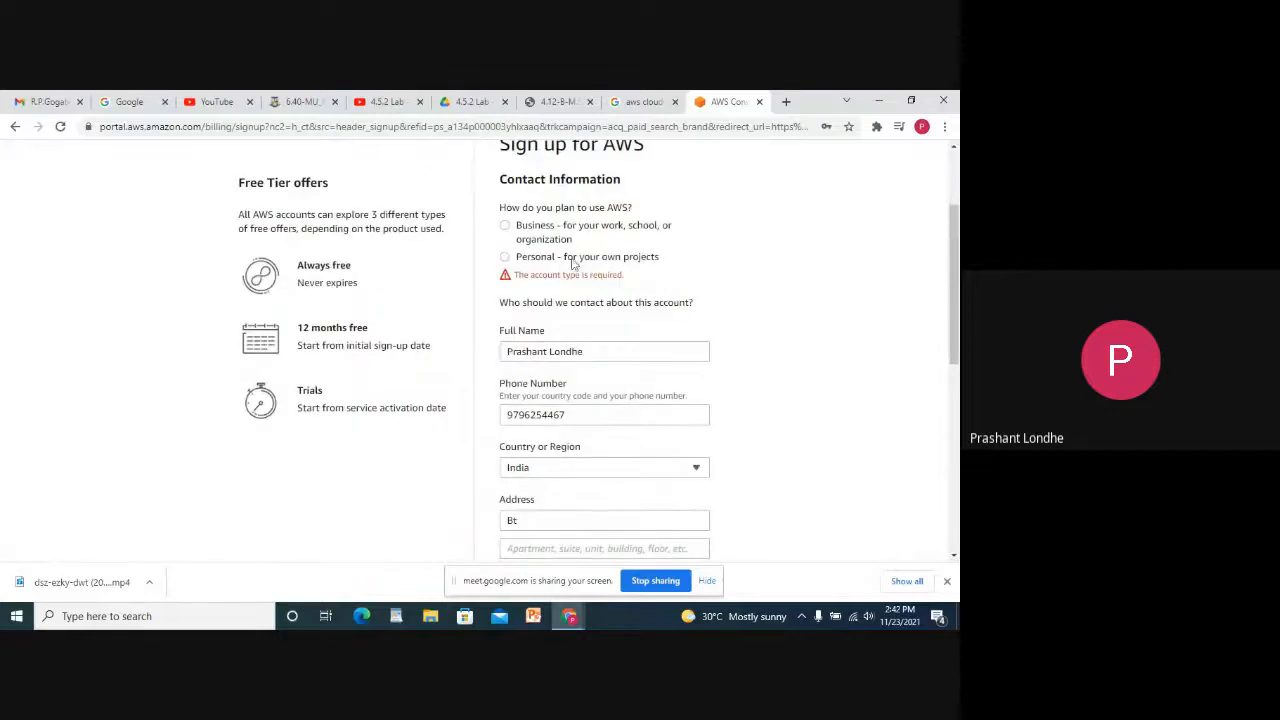
left_click(505, 257)
scroll(620, 410, "down", 4)
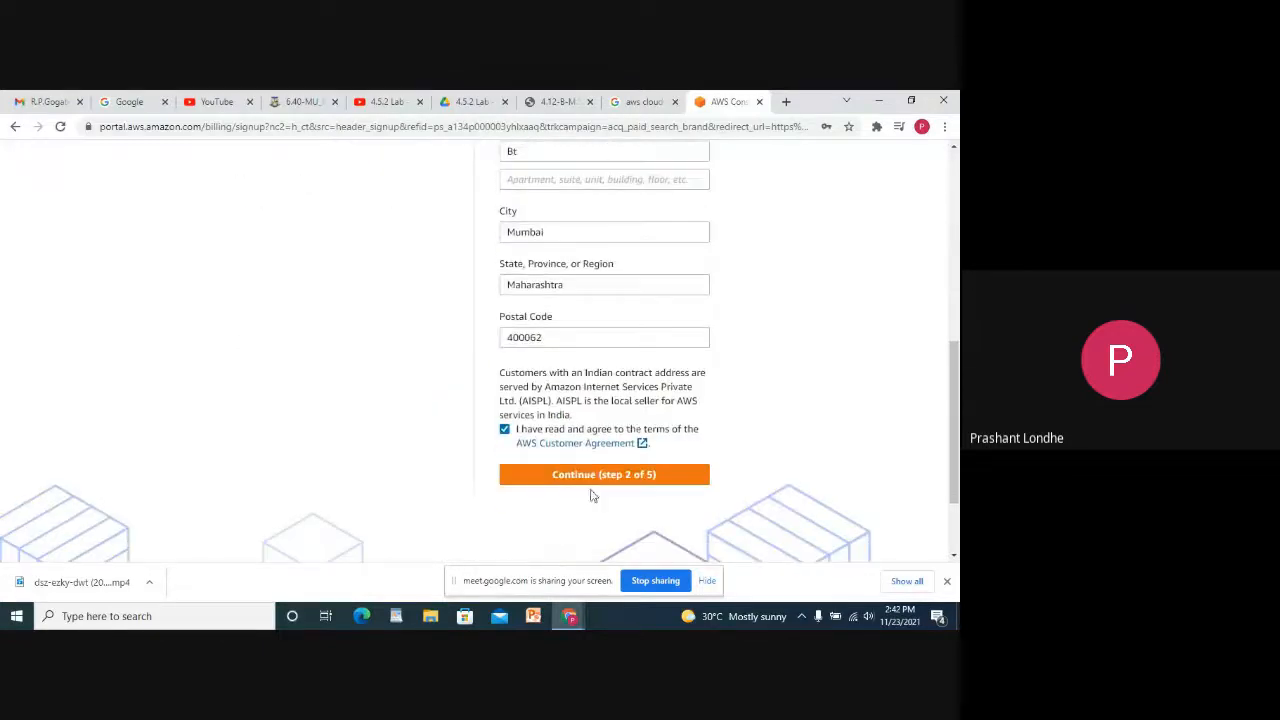
left_click(589, 478)
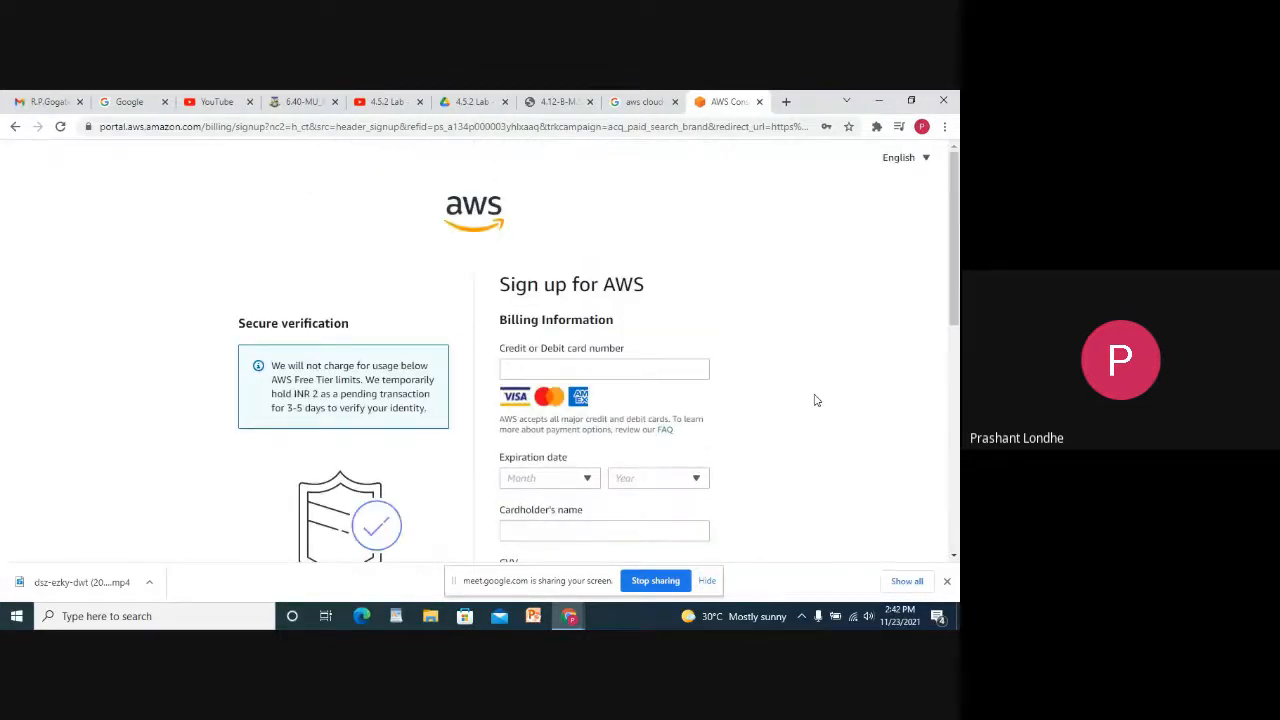
scroll(815, 400, "down", 2)
left_click(570, 224)
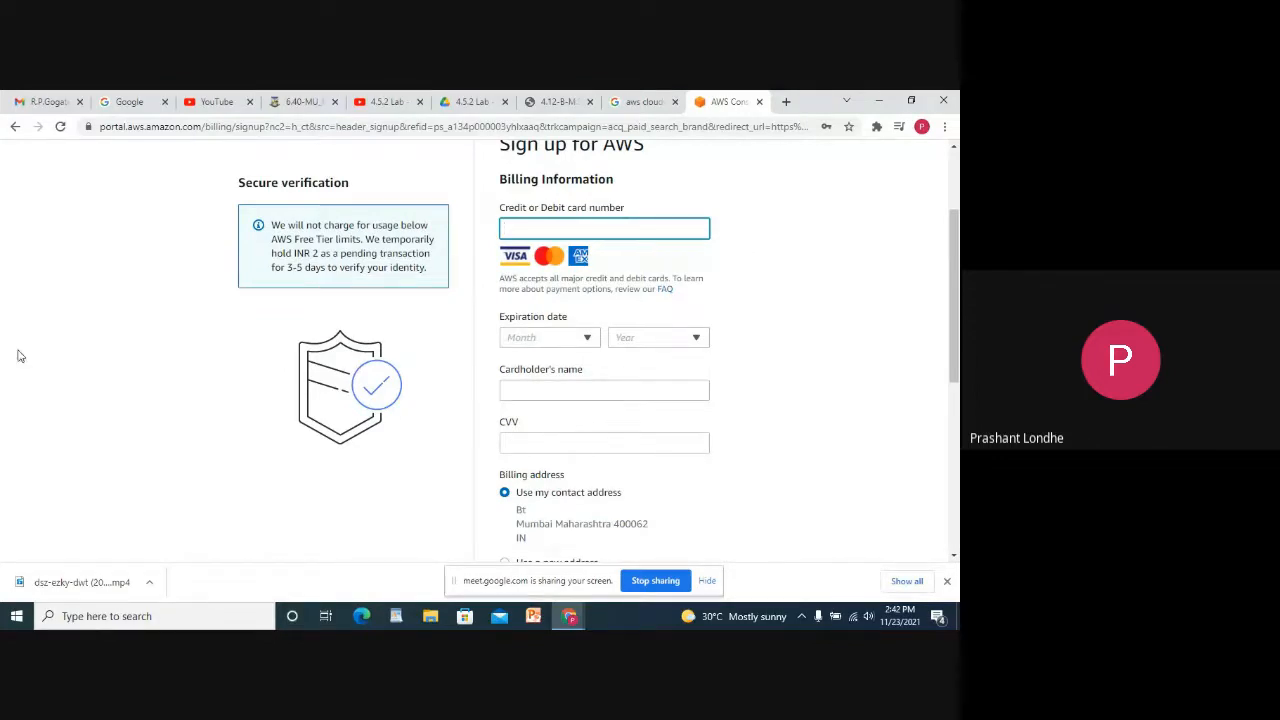
scroll(631, 291, "down", 1)
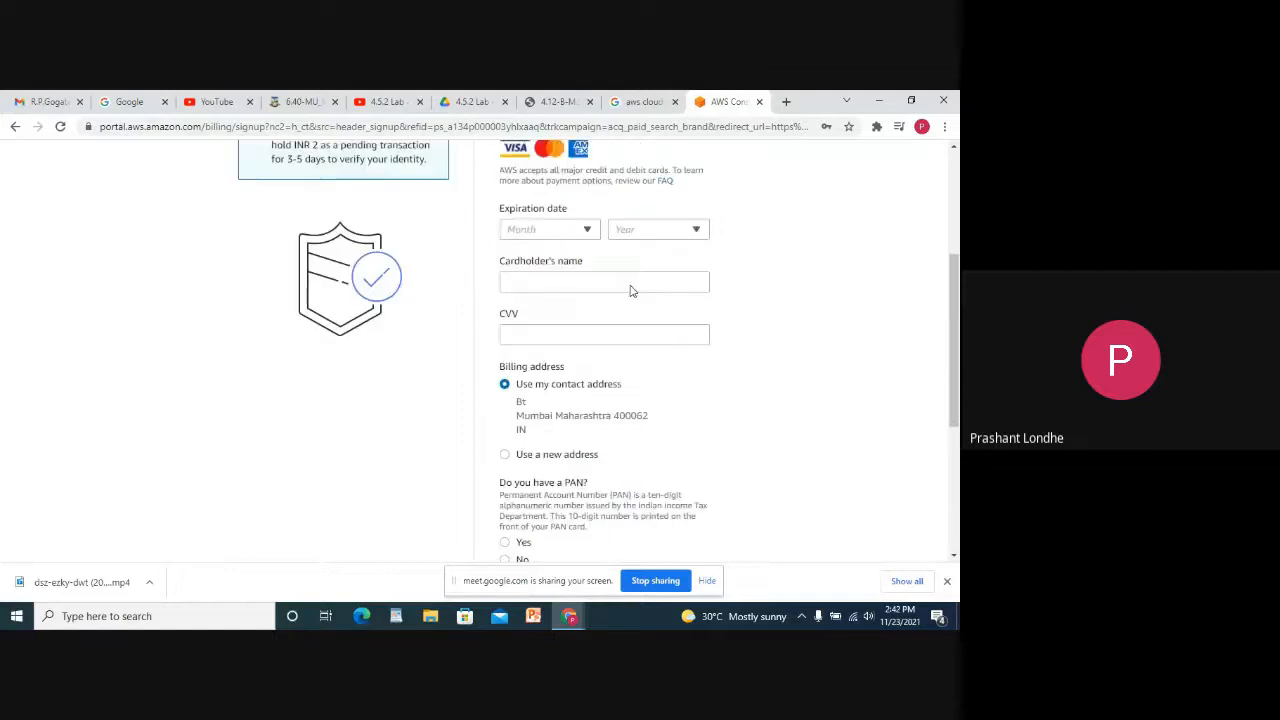
scroll(631, 291, "down", 2)
scroll(625, 272, "up", 1)
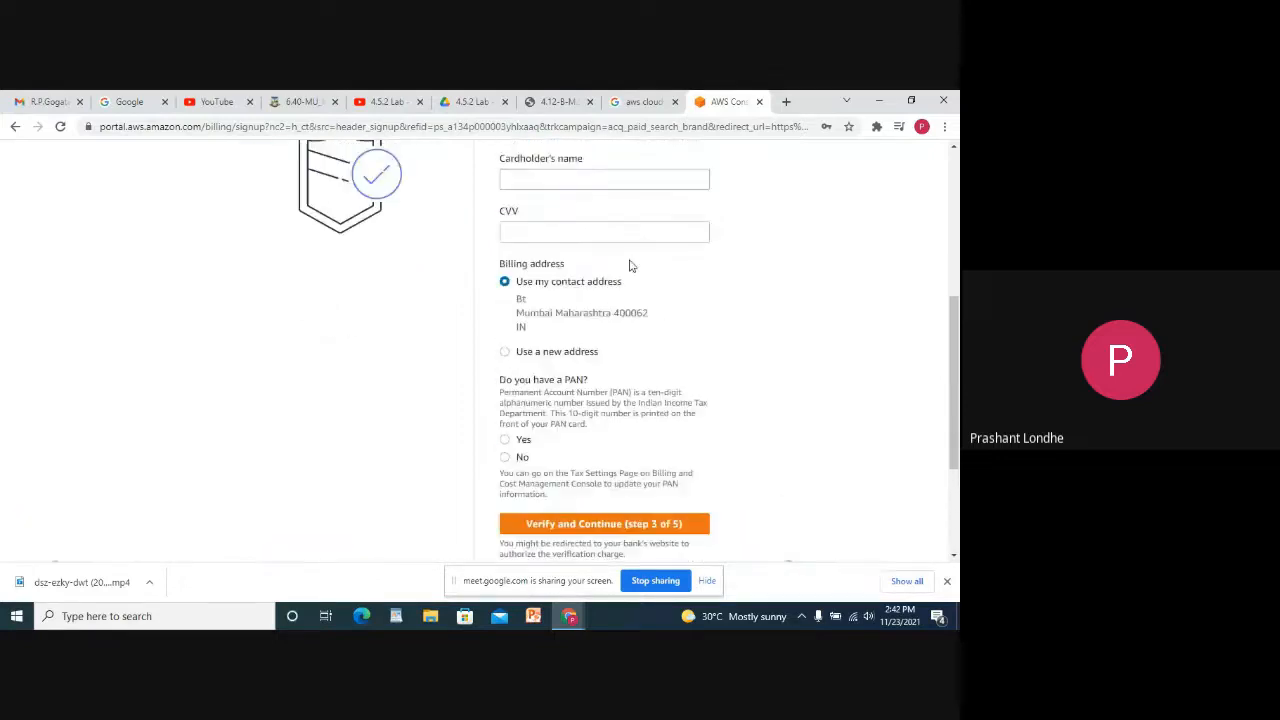
scroll(633, 284, "down", 1)
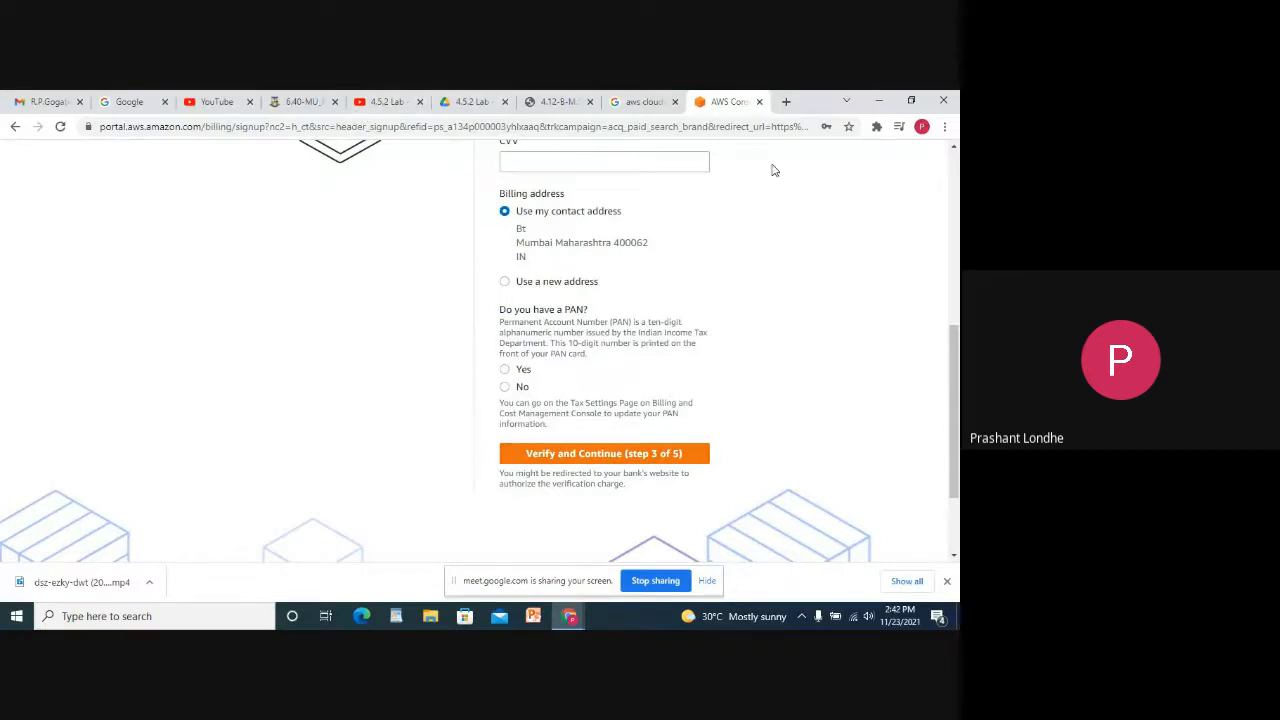
scroll(841, 181, "up", 6)
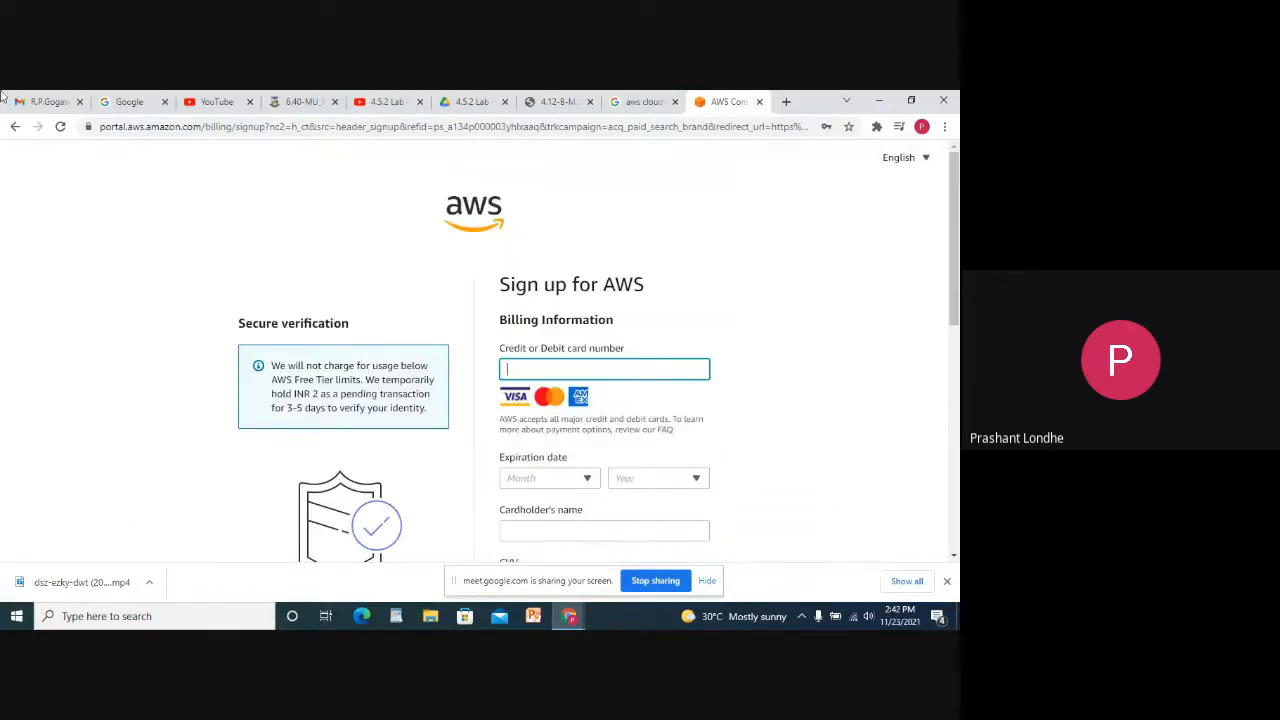
Return to the AWS result, open the sign-in page and choose Root user.
left_click(15, 127)
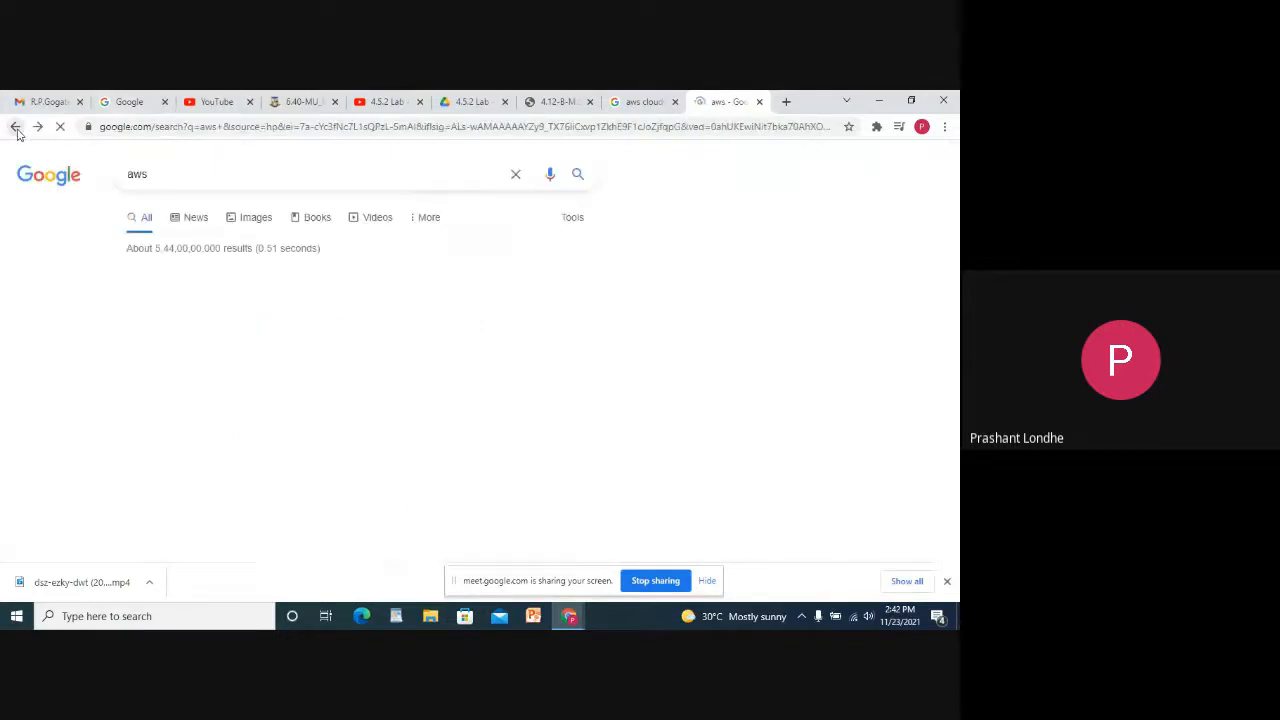
left_click(300, 295)
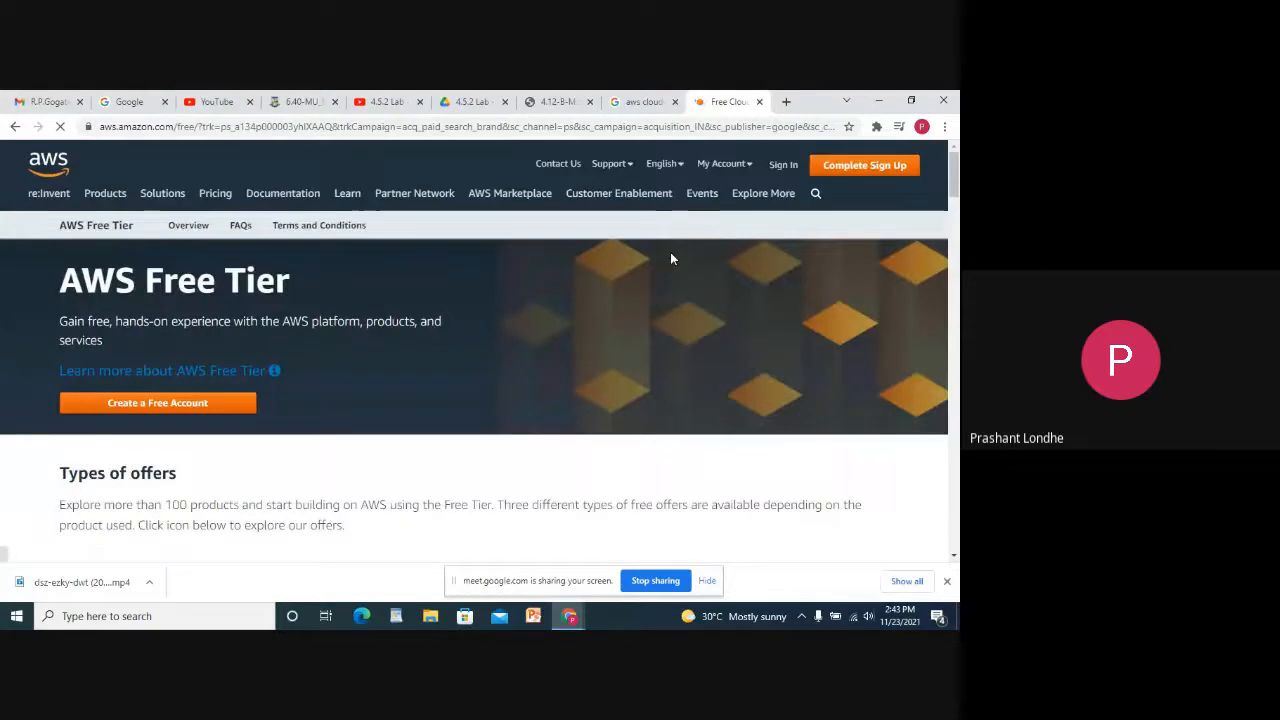
left_click(783, 165)
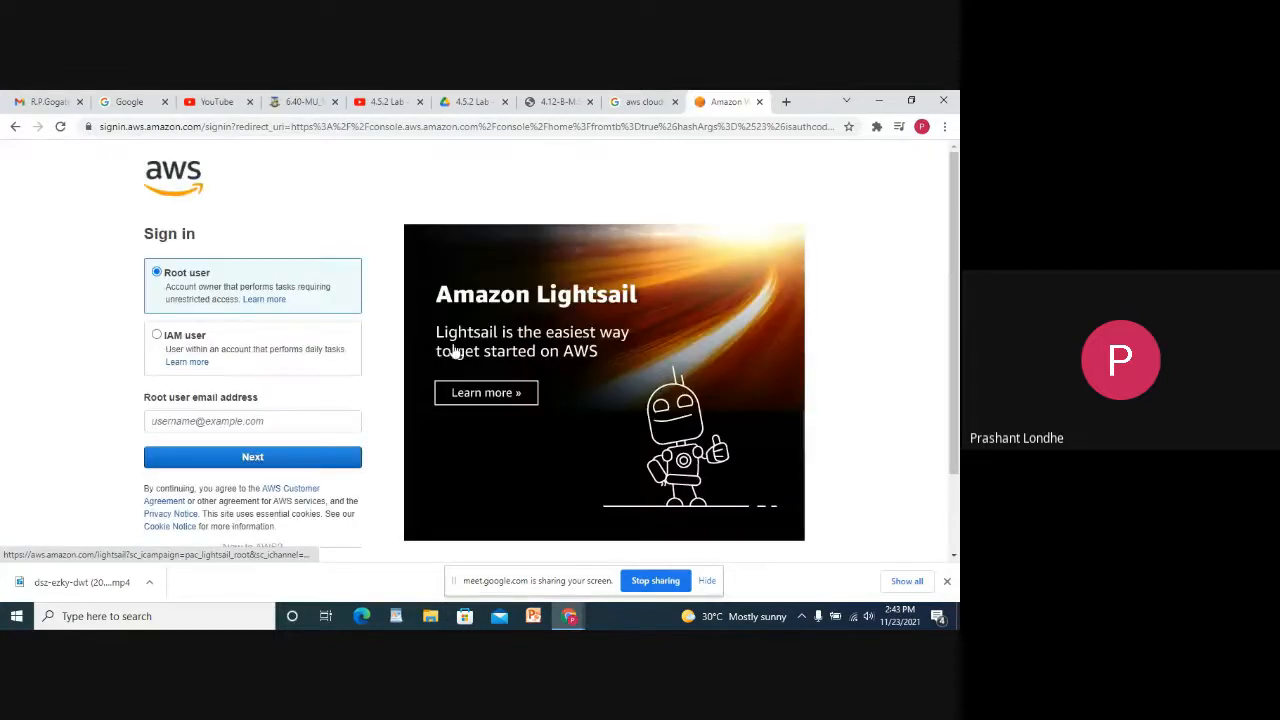
left_click(211, 420)
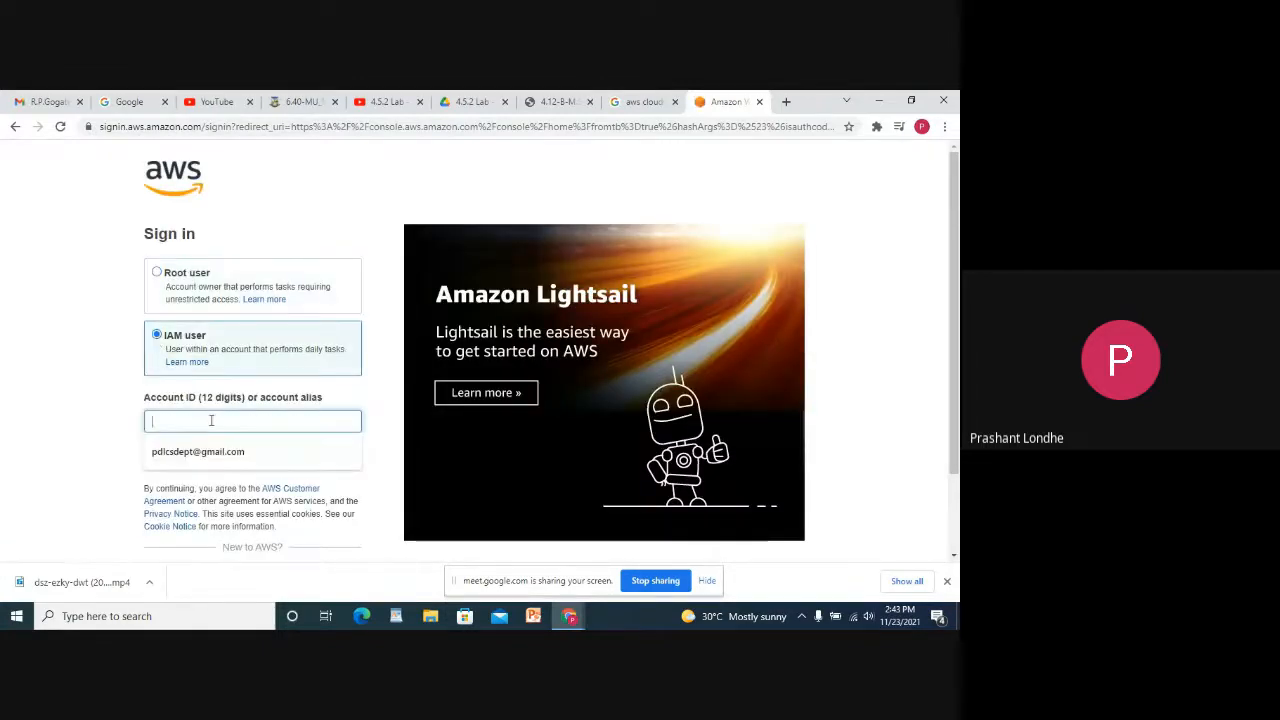
left_click(157, 273)
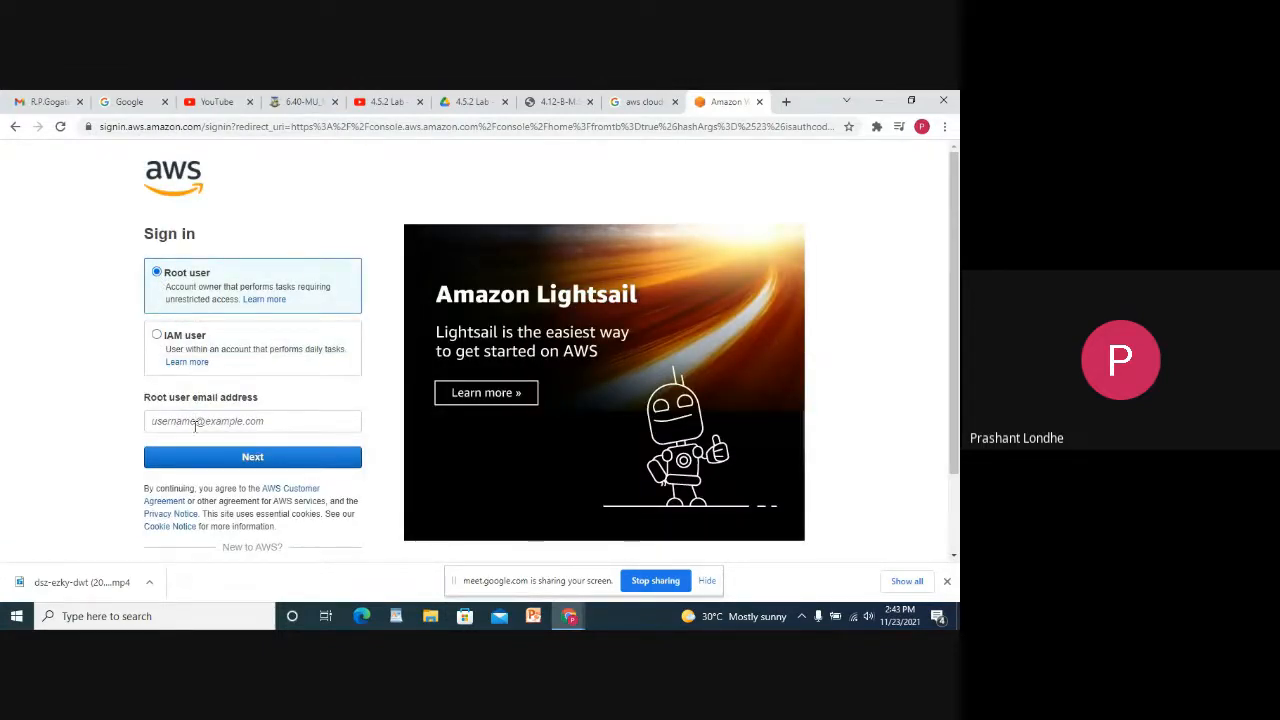
Fill in the saved root user e-mail and pass the security check.
left_click(196, 422)
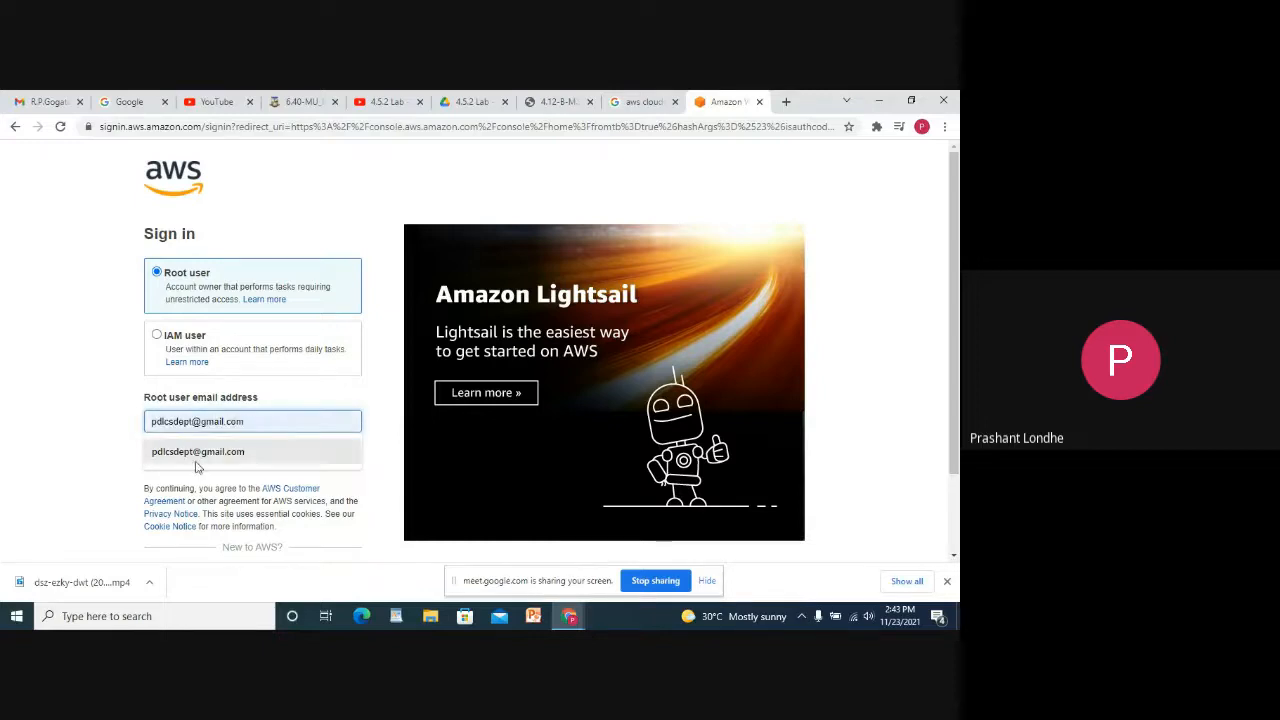
left_click(198, 453)
left_click(195, 458)
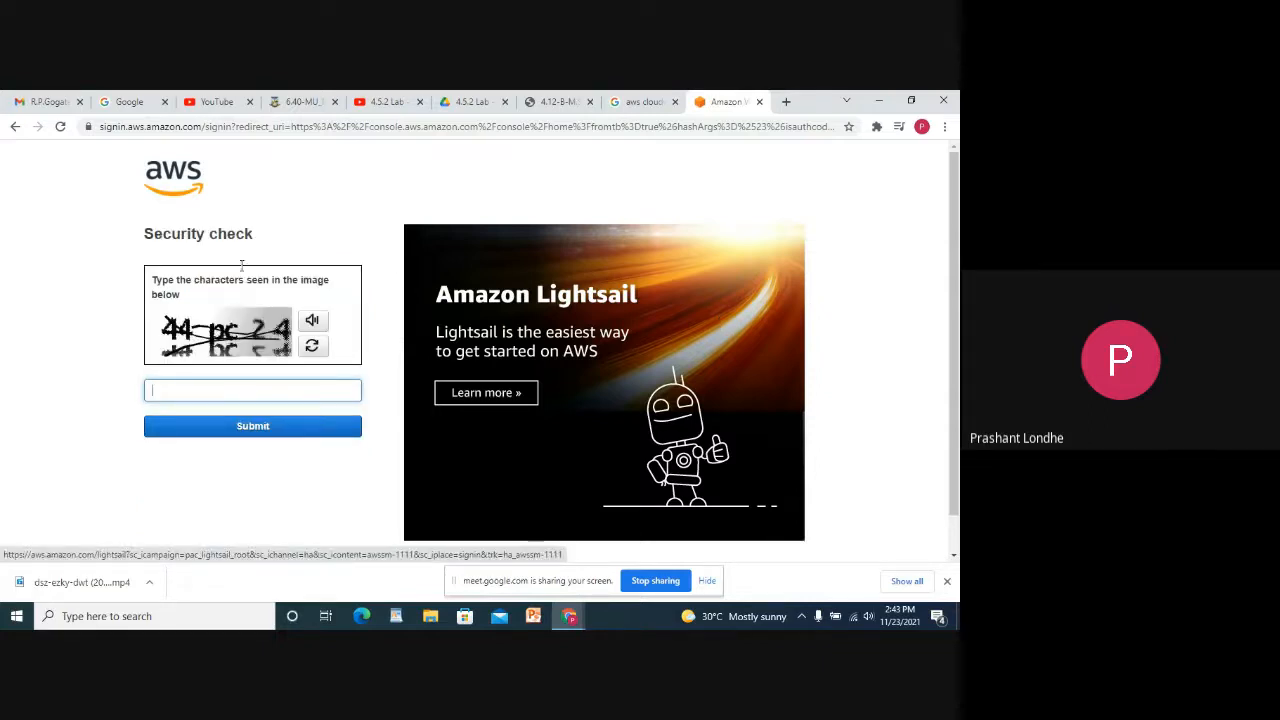
type("44pc24")
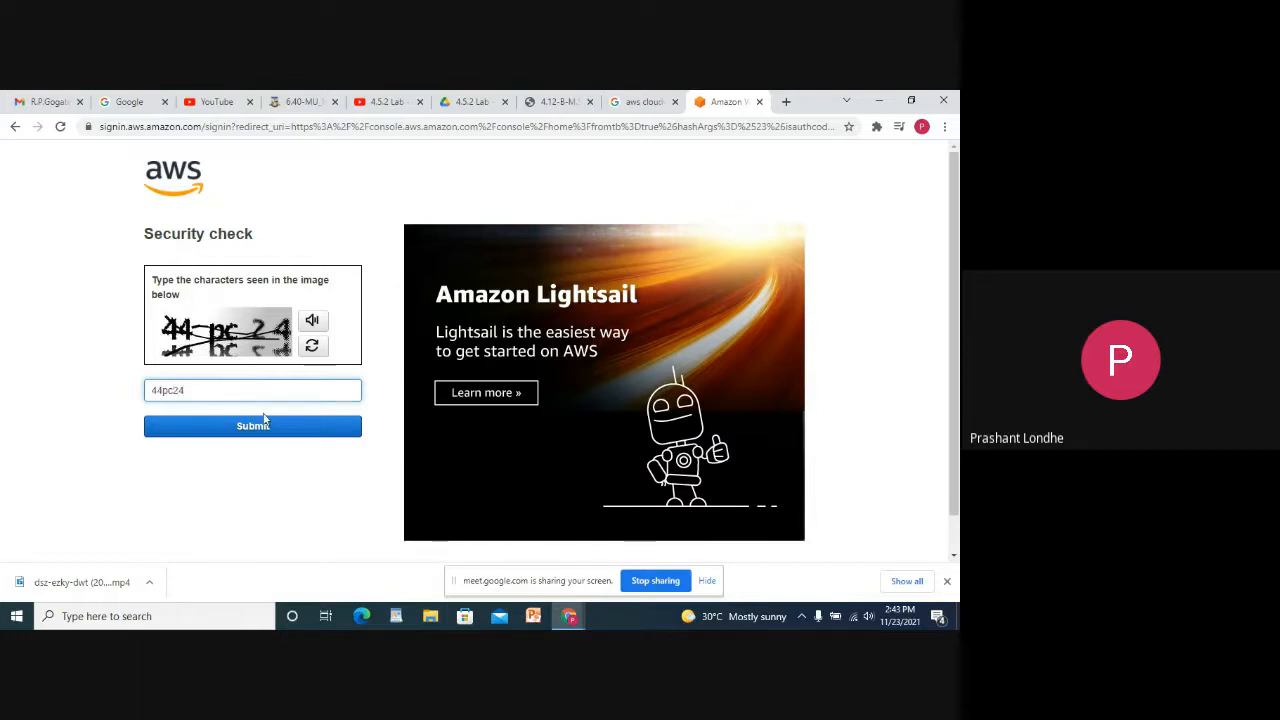
left_click(265, 424)
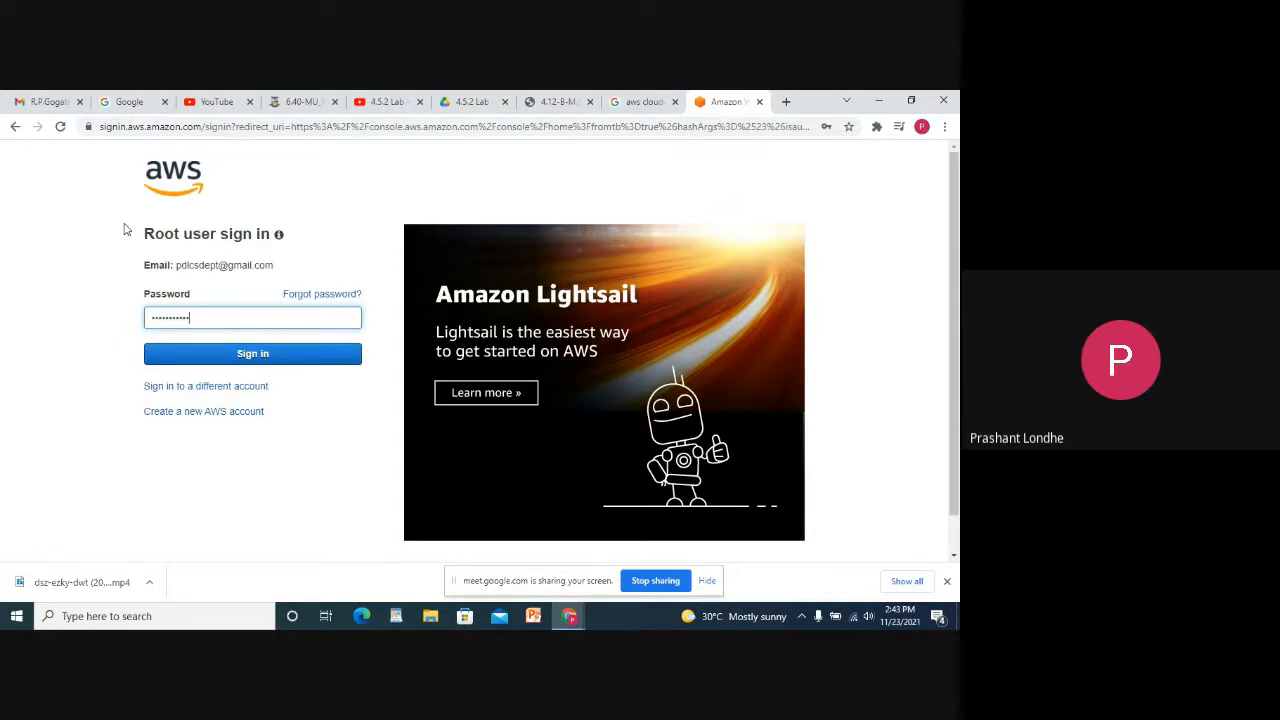
Sign in with the password and scroll the Ohio-region console home page.
left_click(215, 360)
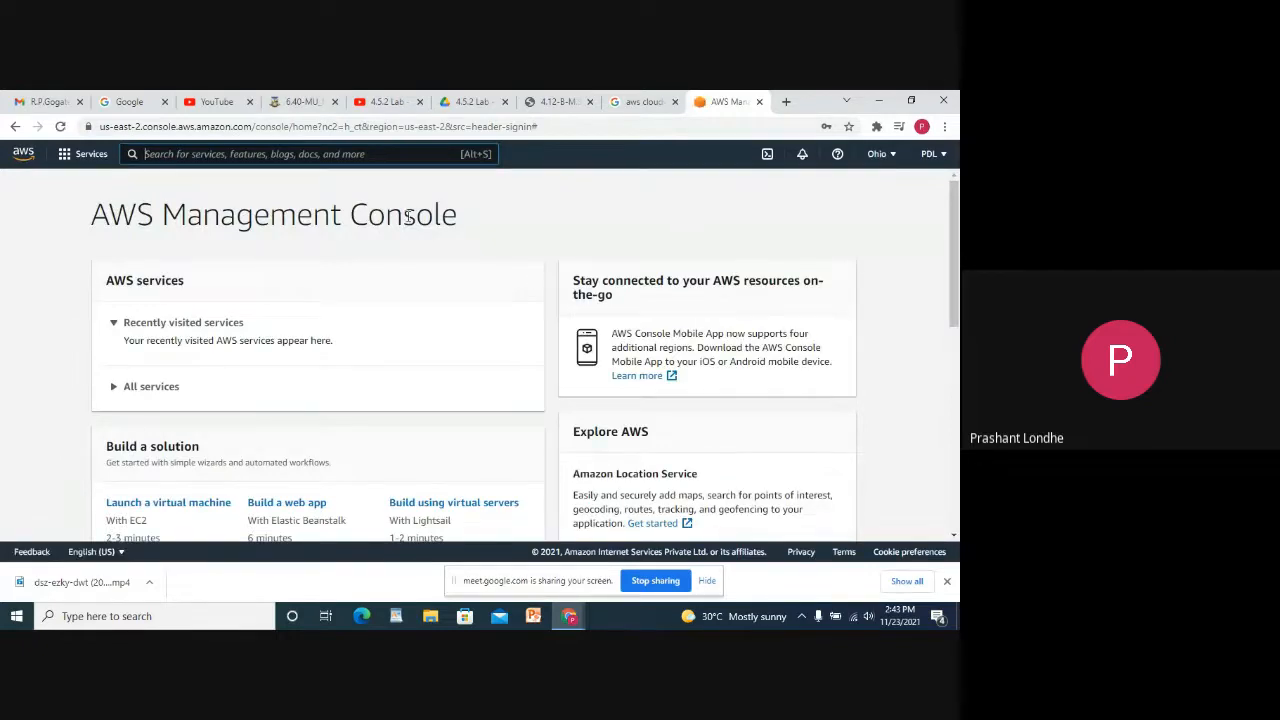
scroll(463, 247, "down", 3)
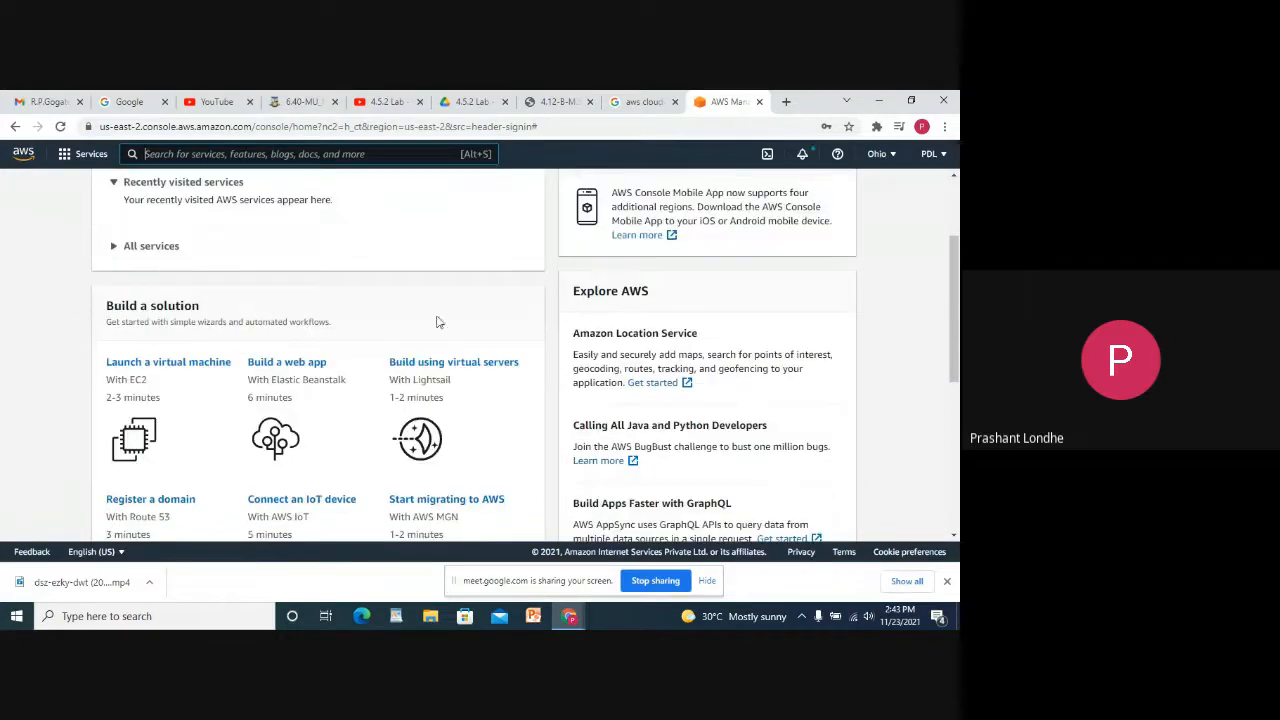
scroll(436, 322, "up", 3)
scroll(565, 372, "down", 5)
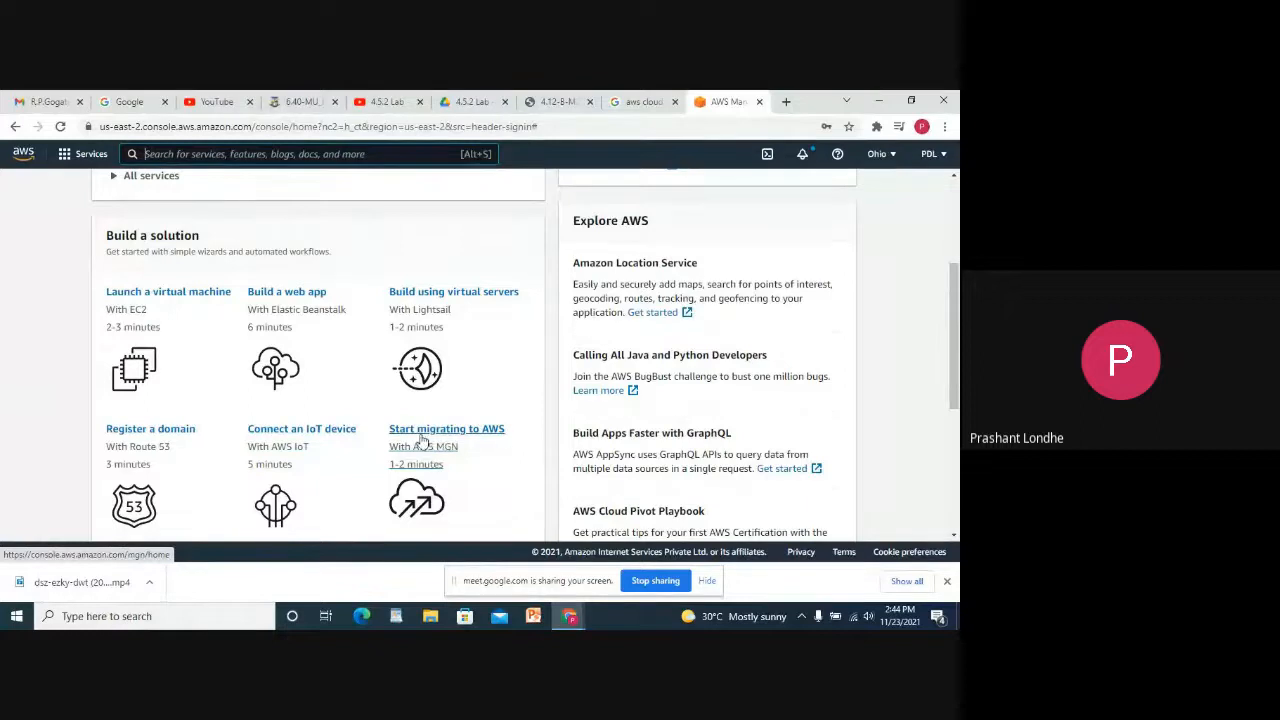
left_click(150, 298)
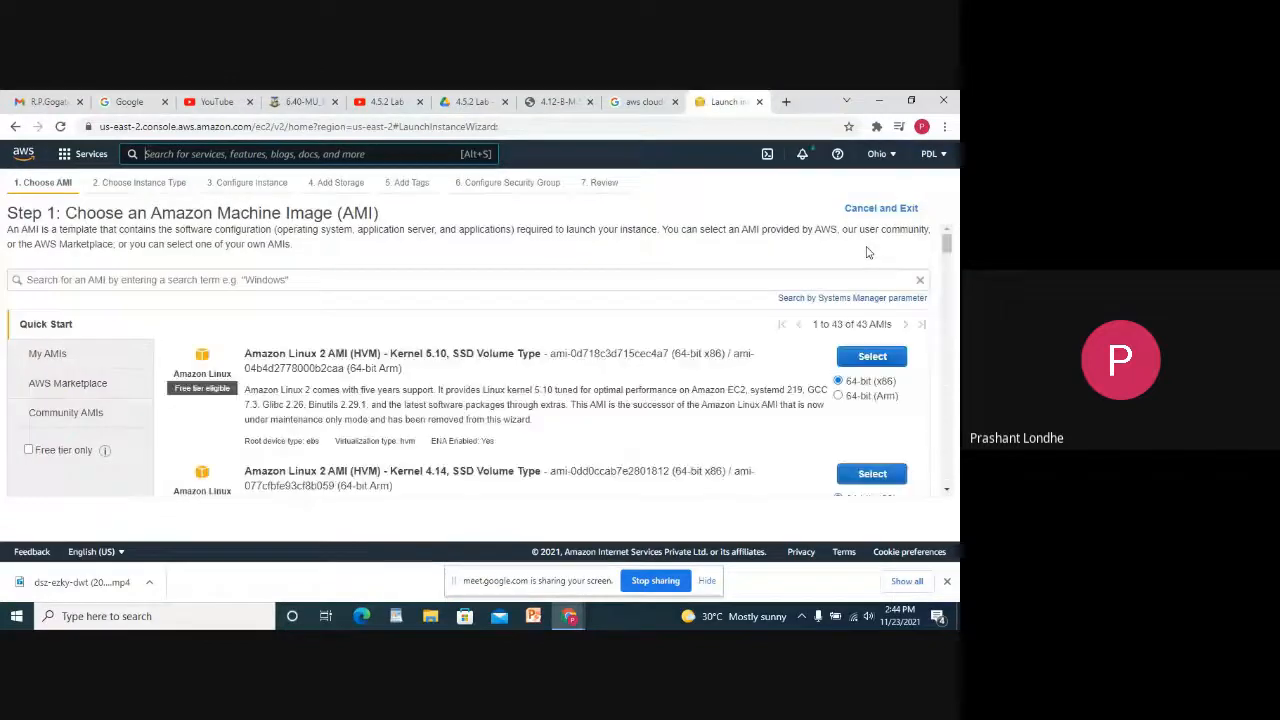
scroll(136, 353, "down", 1)
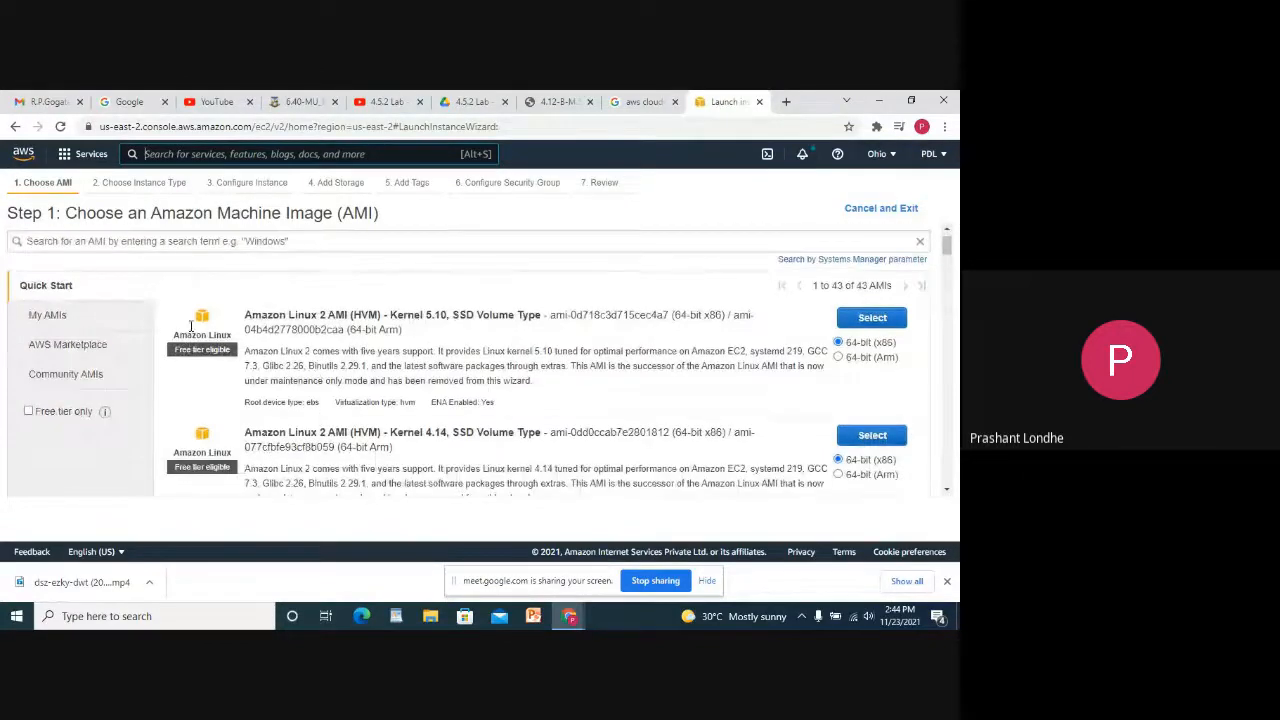
scroll(190, 327, "down", 1)
scroll(580, 410, "down", 5)
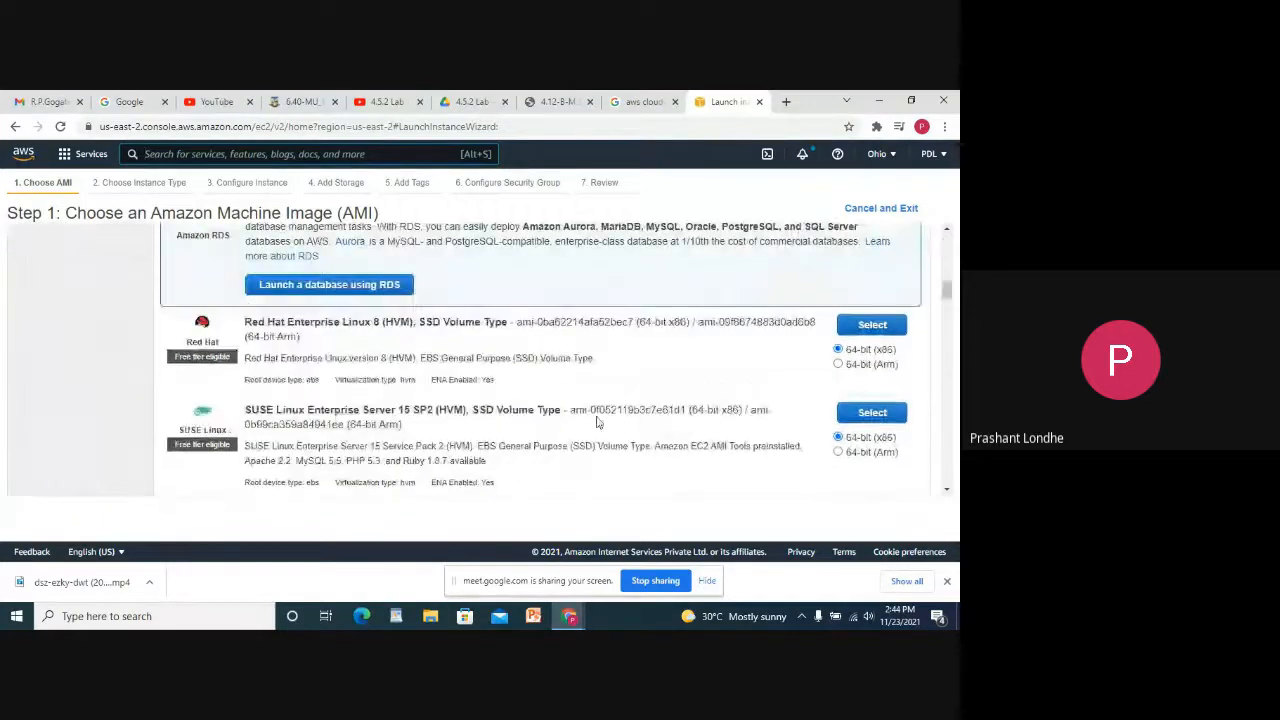
scroll(560, 405, "down", 1)
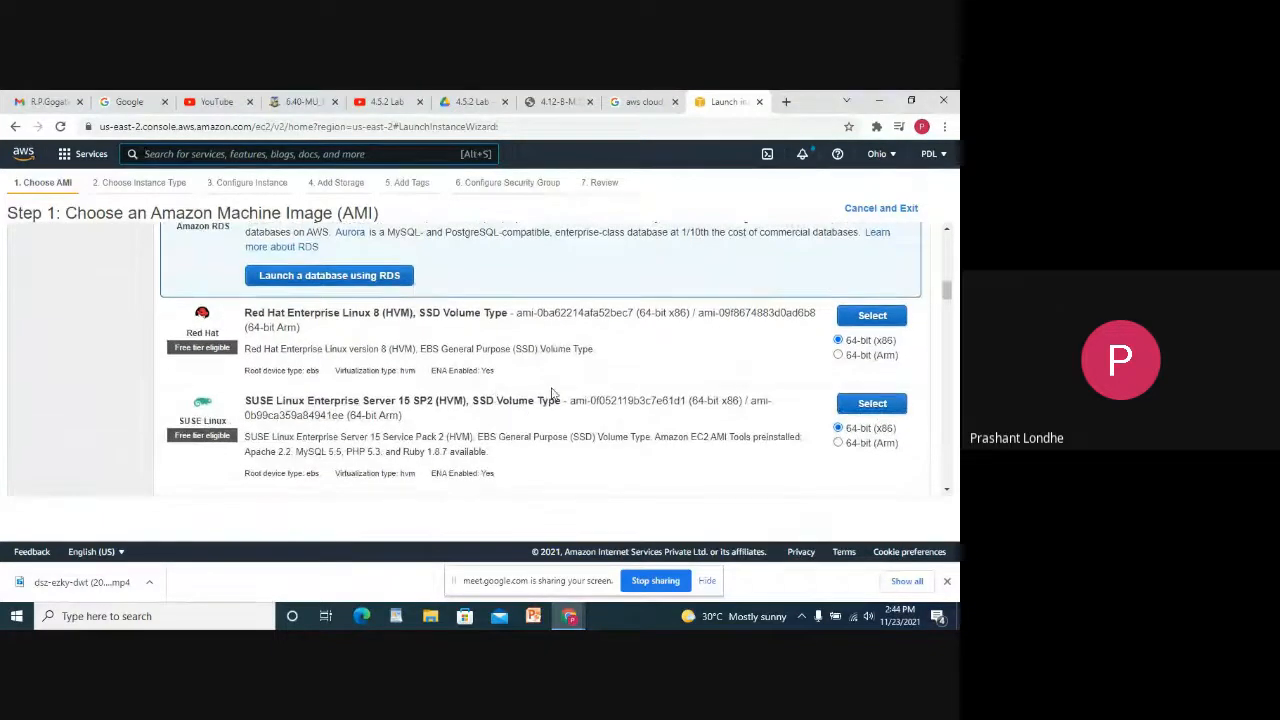
scroll(882, 432, "down", 8)
scroll(860, 350, "up", 10)
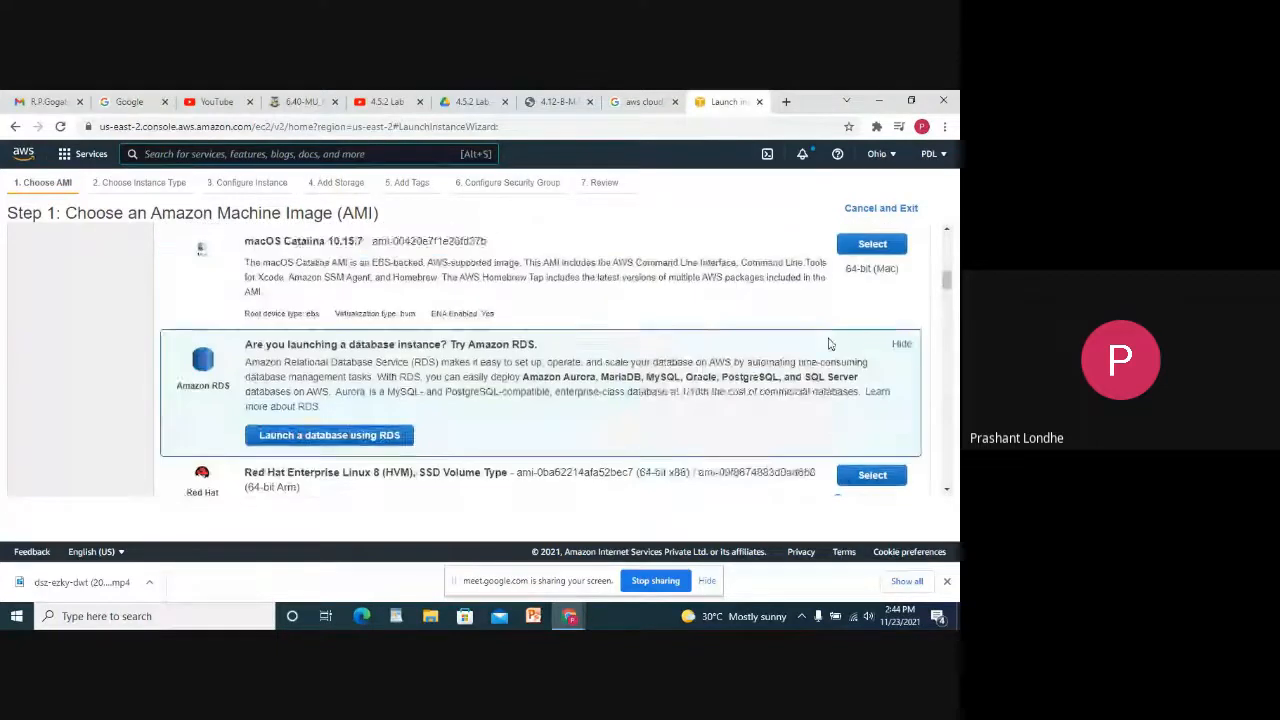
scroll(848, 330, "up", 1)
scroll(471, 314, "up", 10)
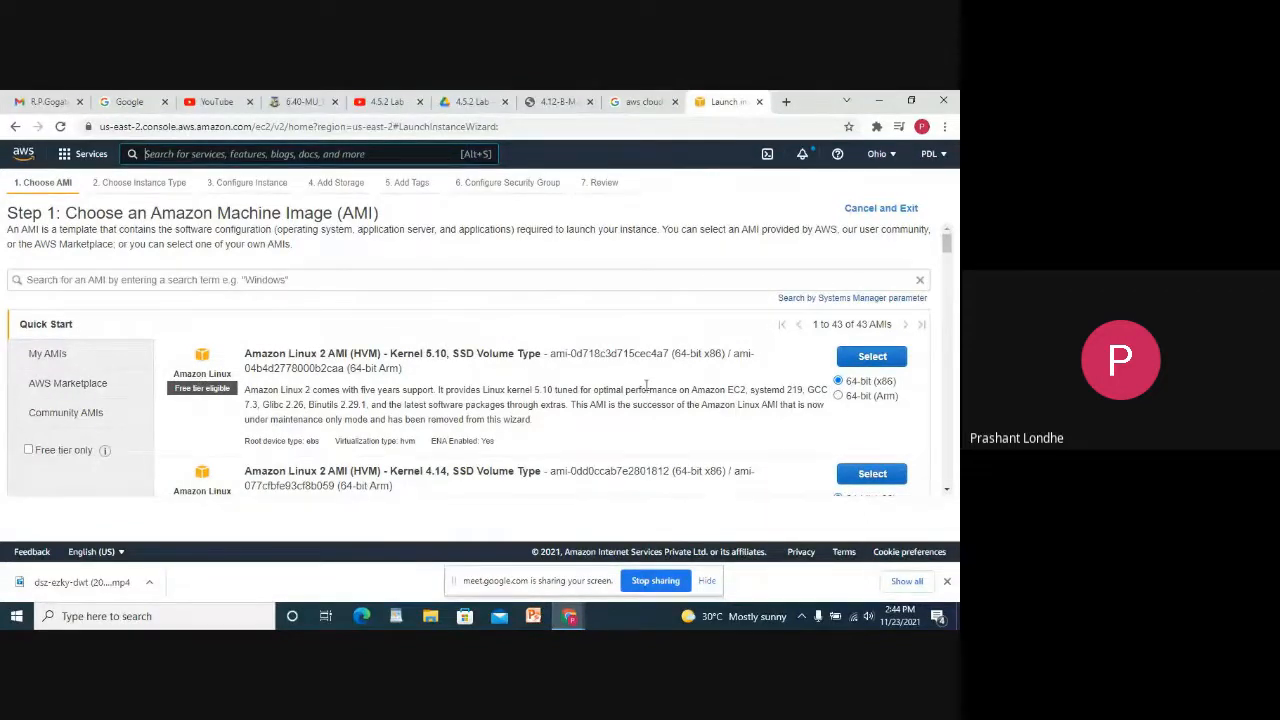
Select Amazon Linux 2 AMI (Kernel 5.10) and review Step 2 instance types, keeping t2.micro.
left_click(870, 362)
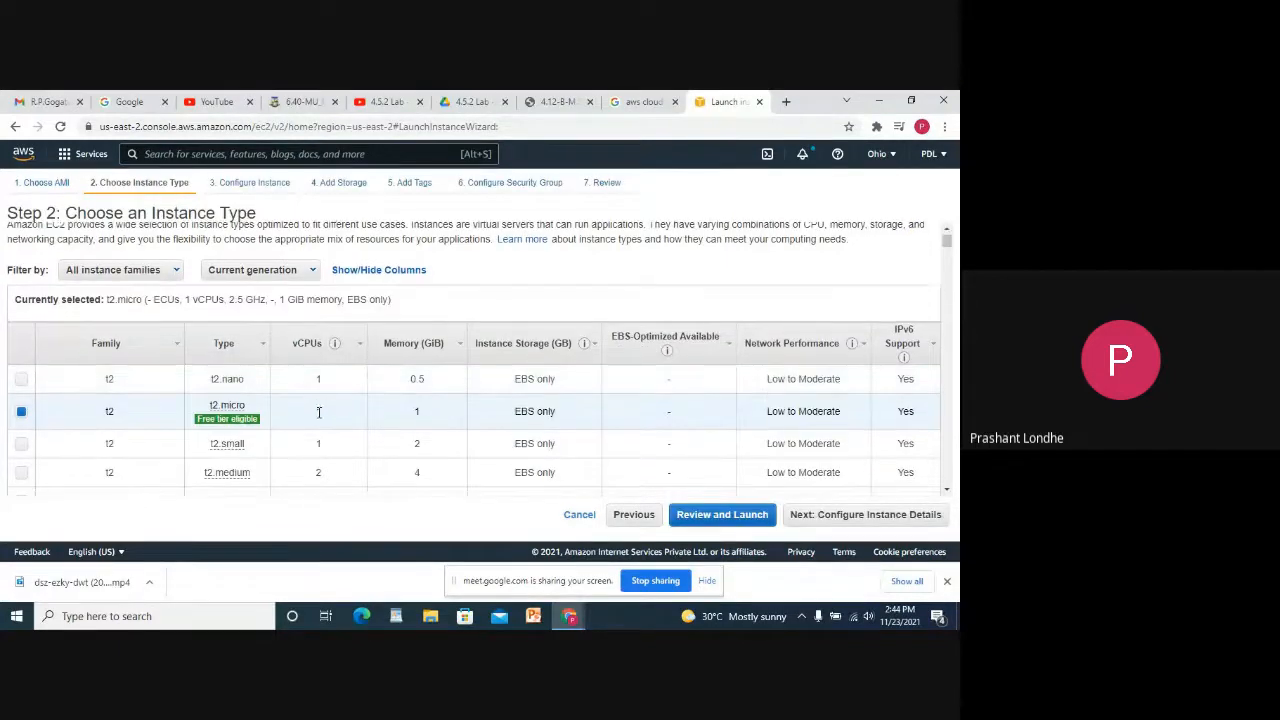
scroll(213, 410, "down", 3)
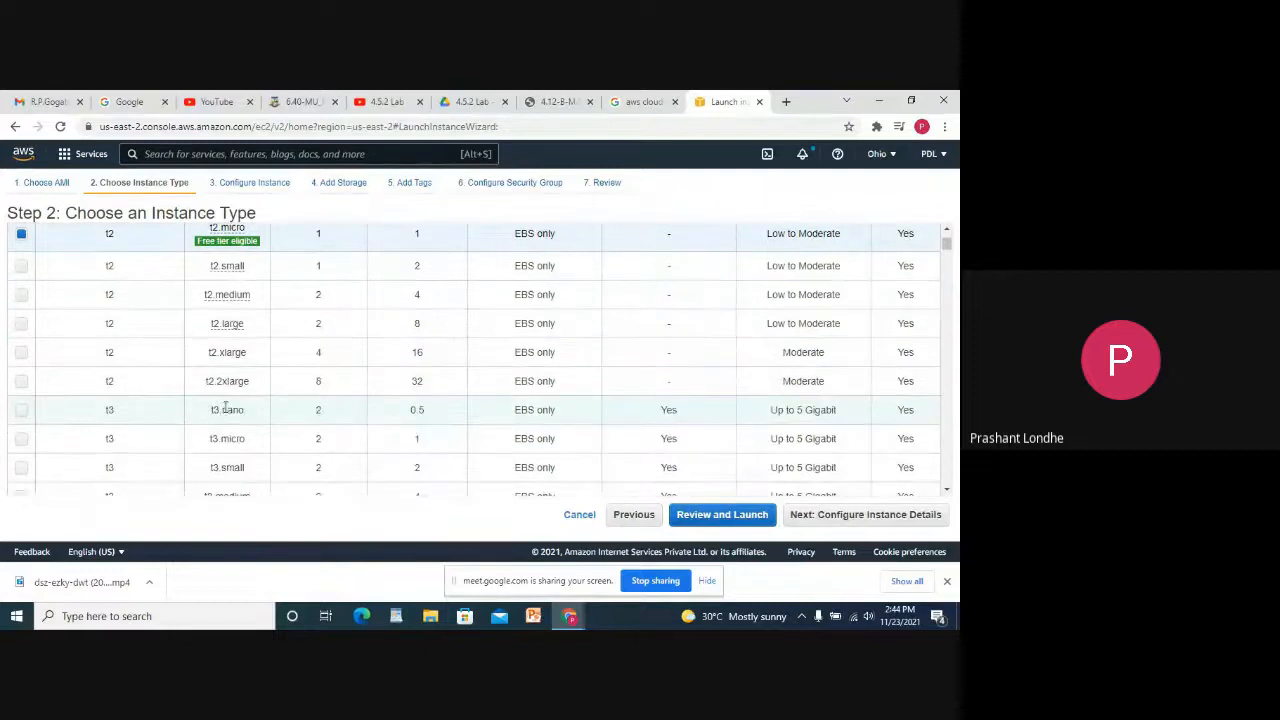
scroll(294, 449, "down", 15)
scroll(286, 423, "up", 12)
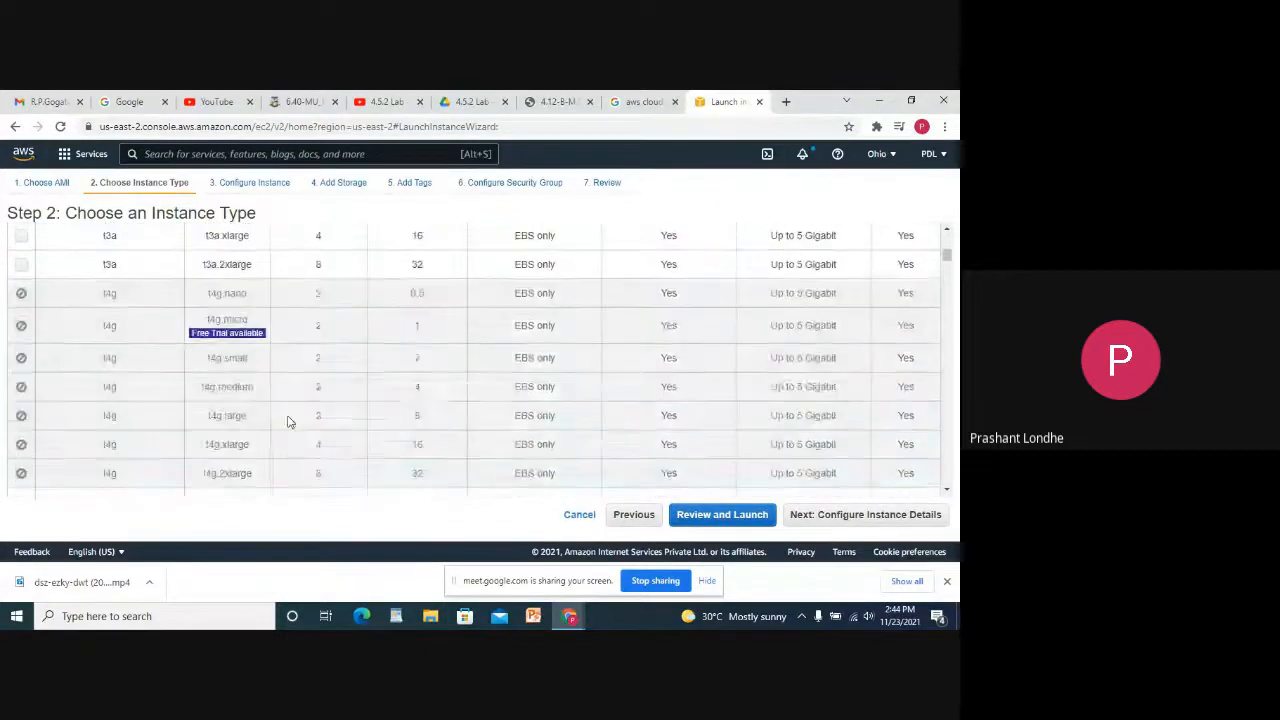
scroll(289, 424, "up", 10)
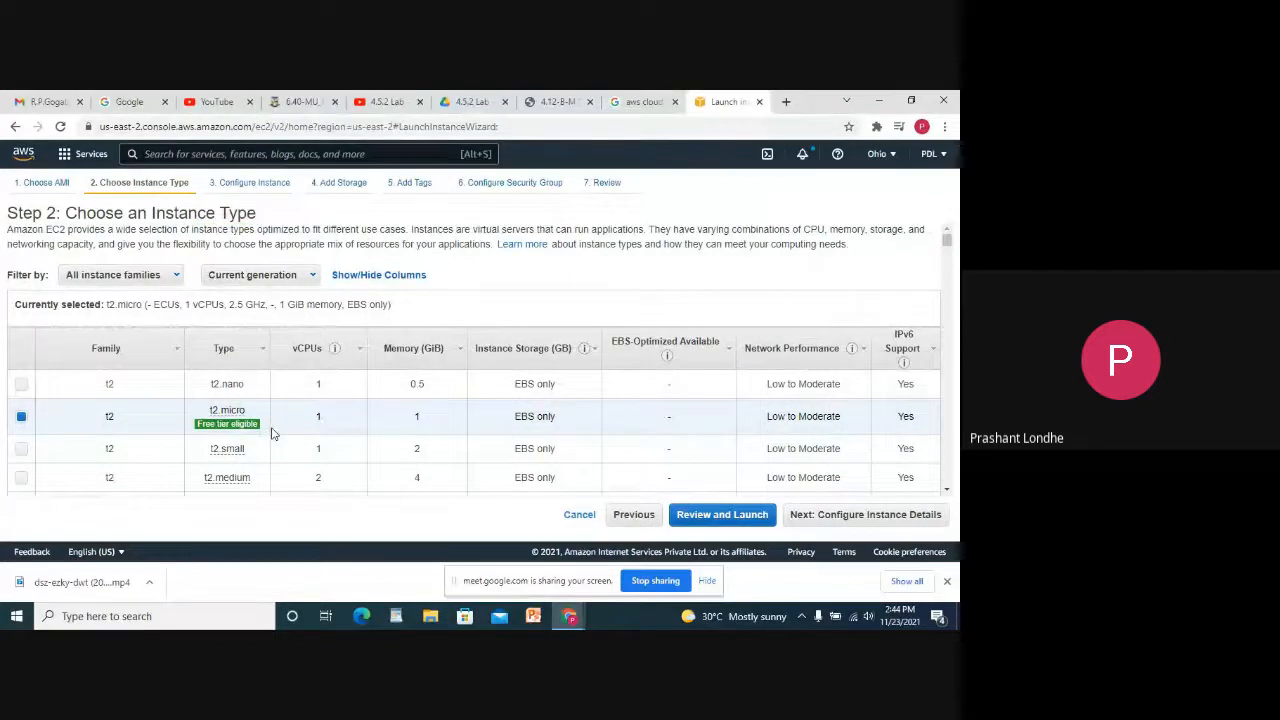
mouse_move(218, 428)
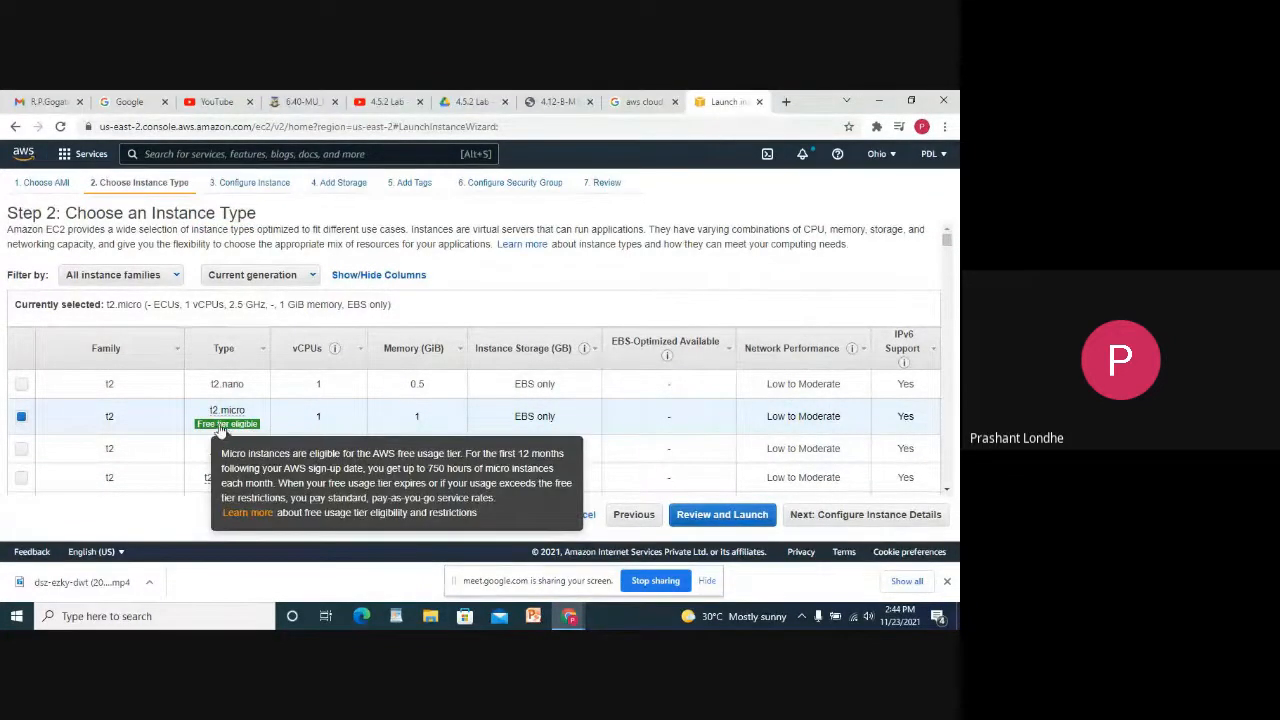
scroll(308, 421, "down", 5)
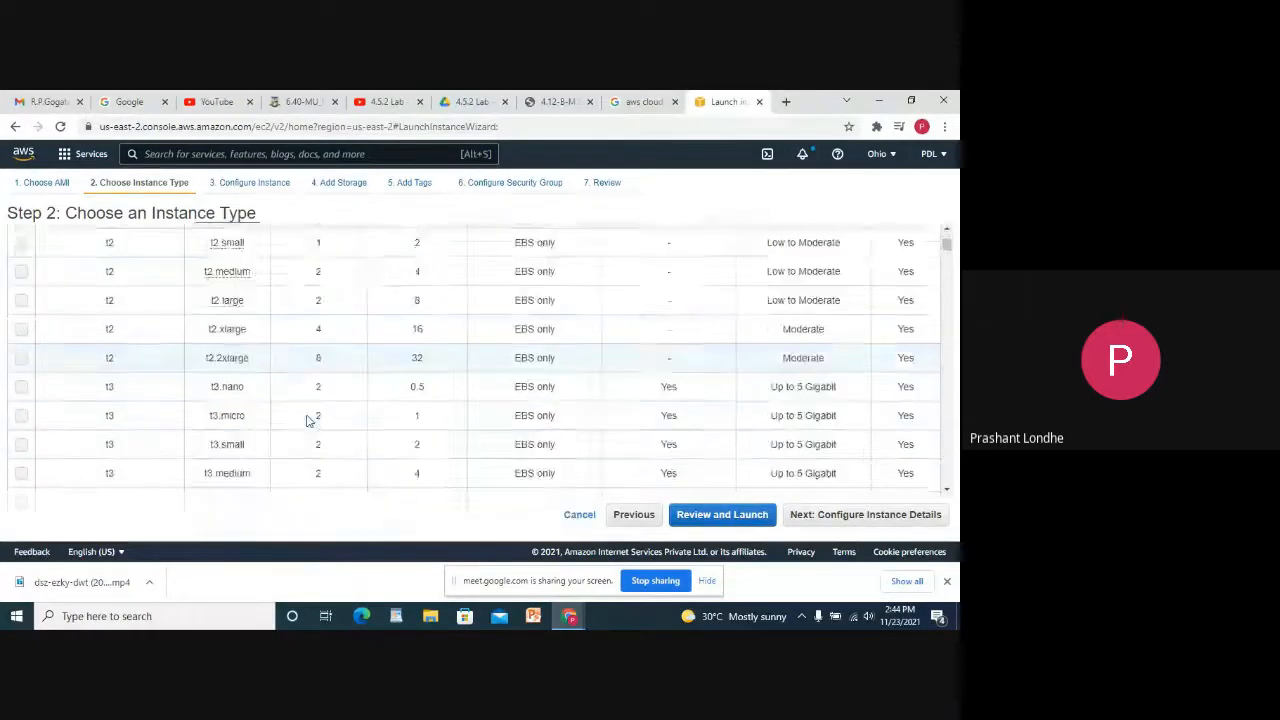
scroll(308, 421, "down", 1)
mouse_move(226, 472)
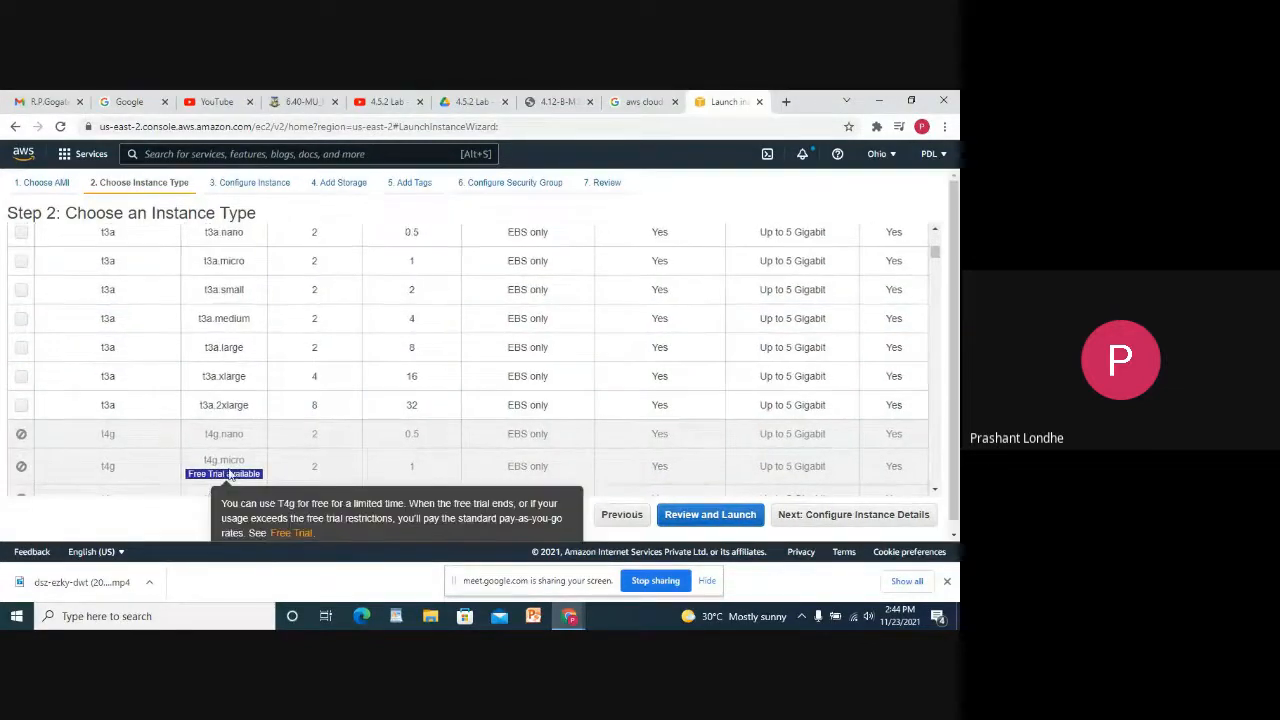
scroll(230, 475, "down", 1)
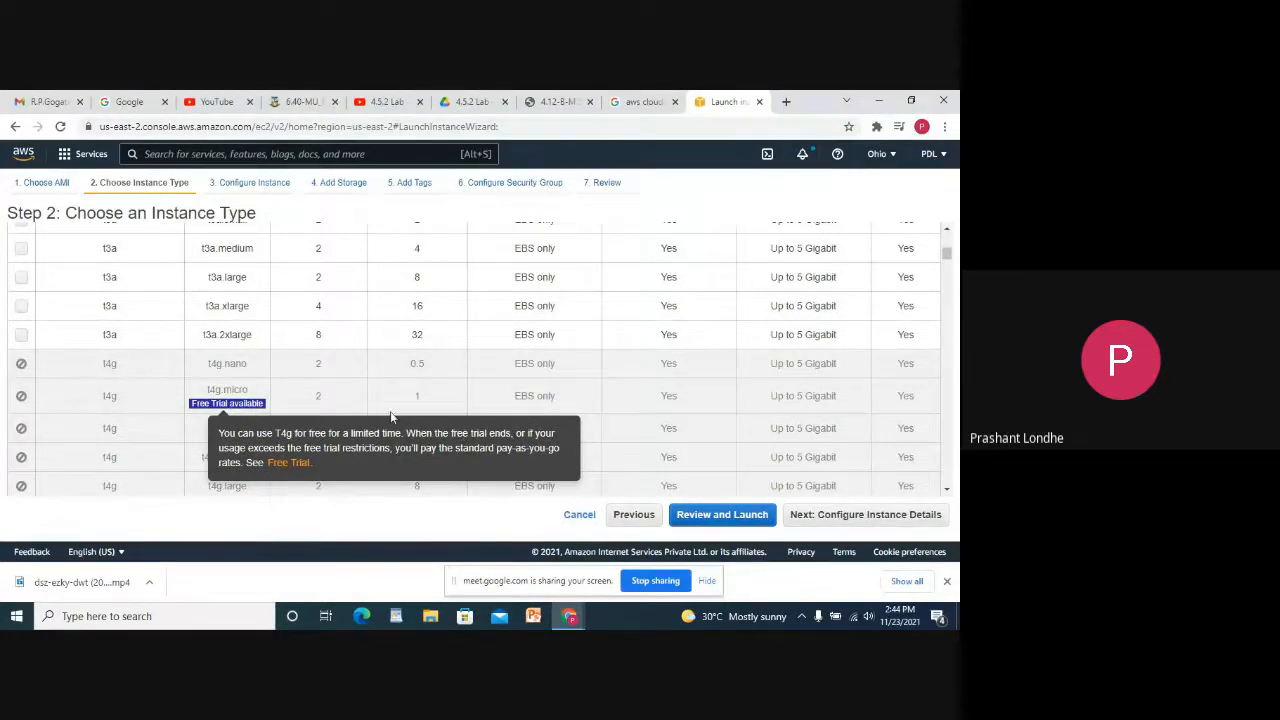
scroll(380, 415, "down", 15)
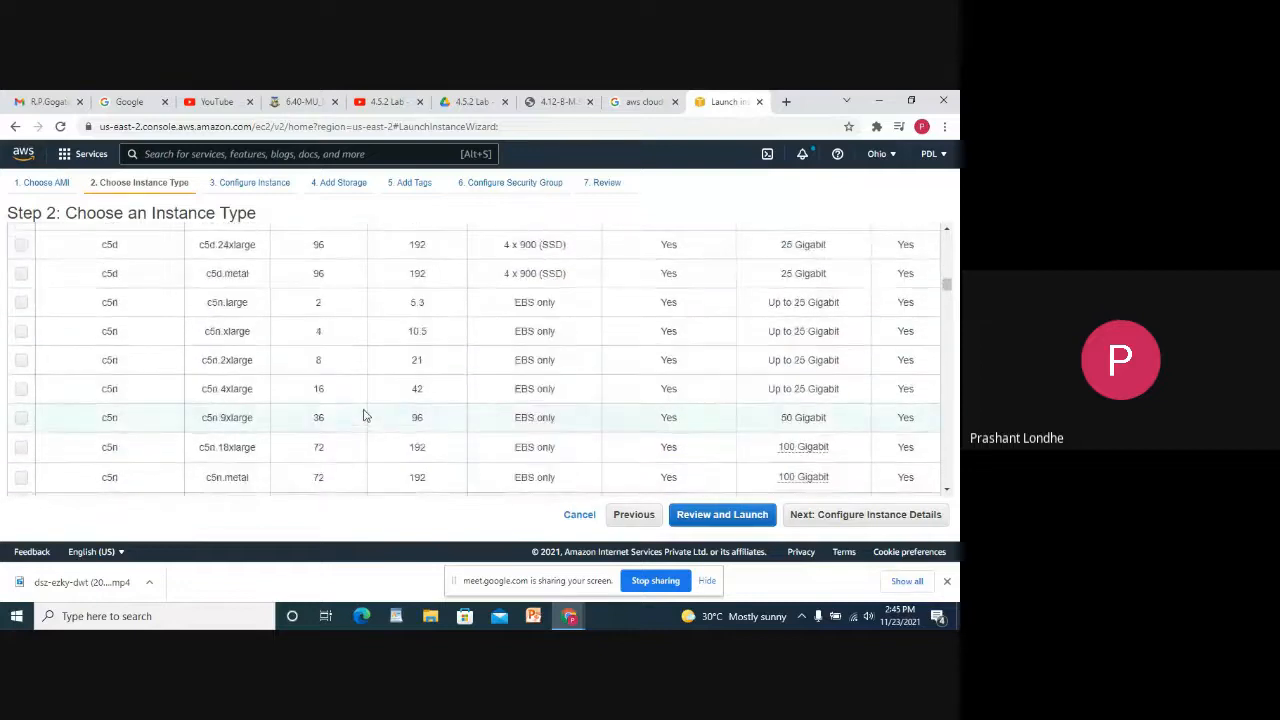
scroll(368, 412, "down", 15)
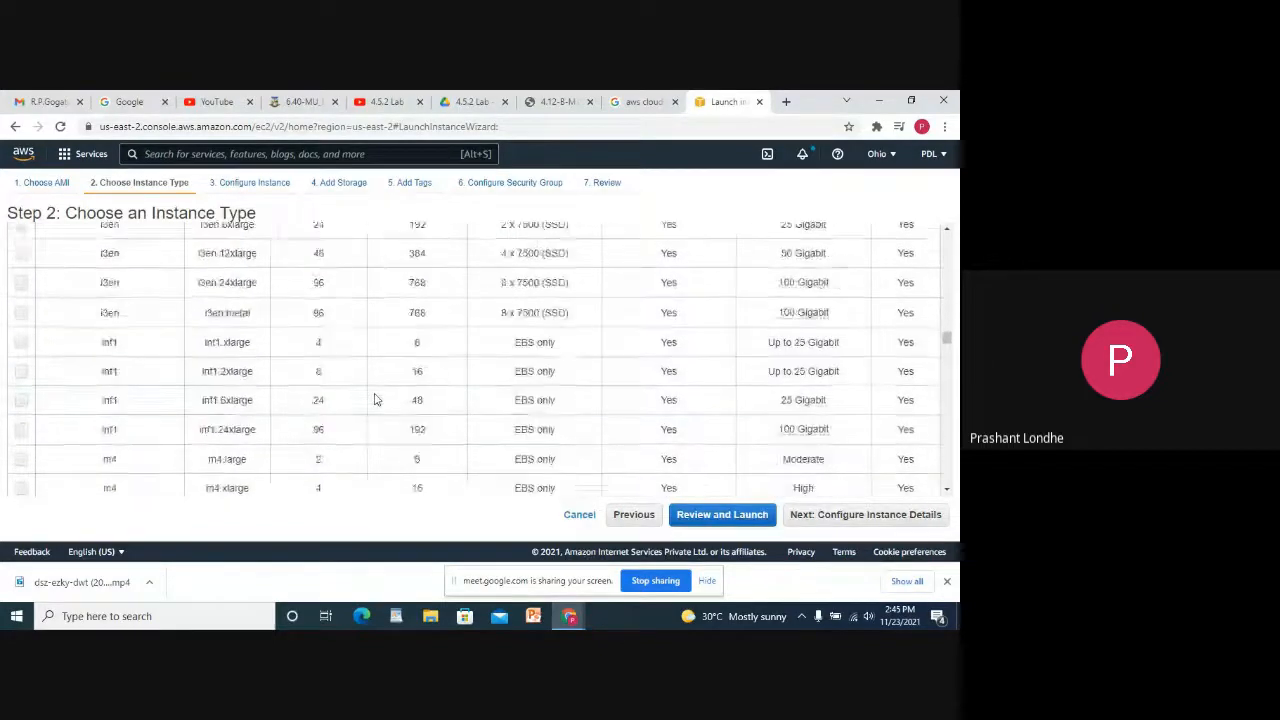
scroll(375, 399, "up", 15)
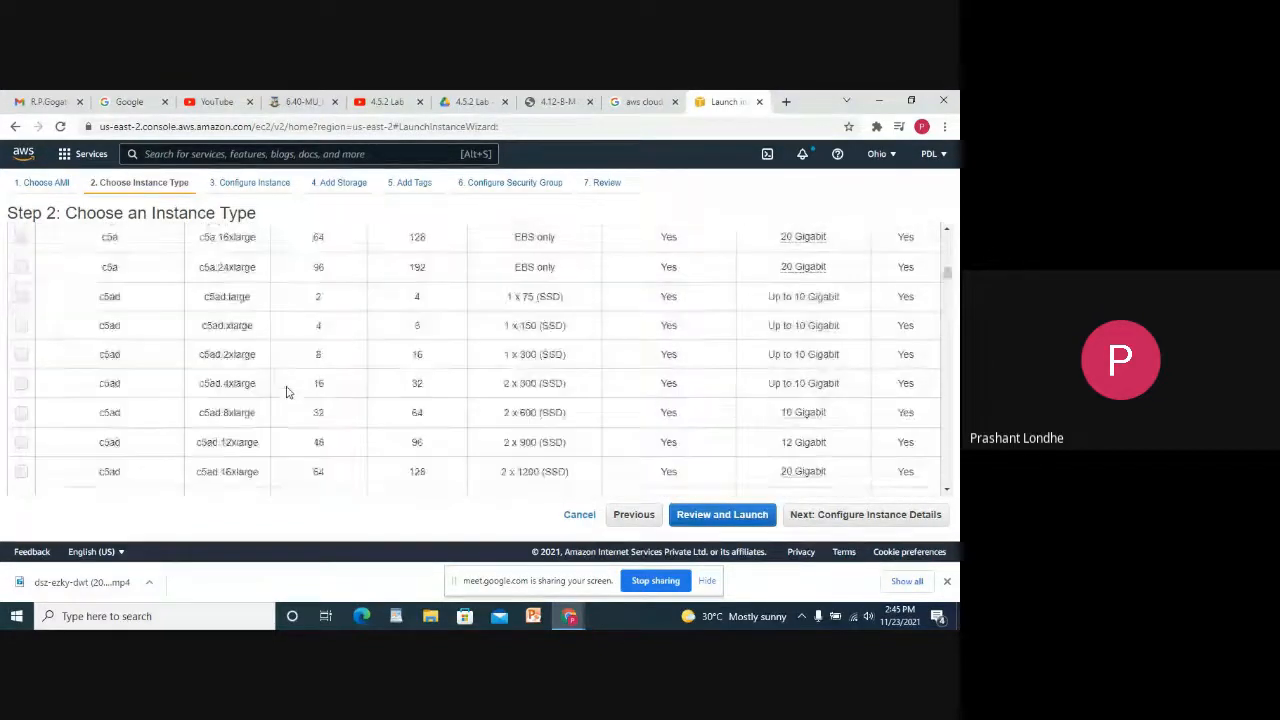
scroll(285, 391, "up", 15)
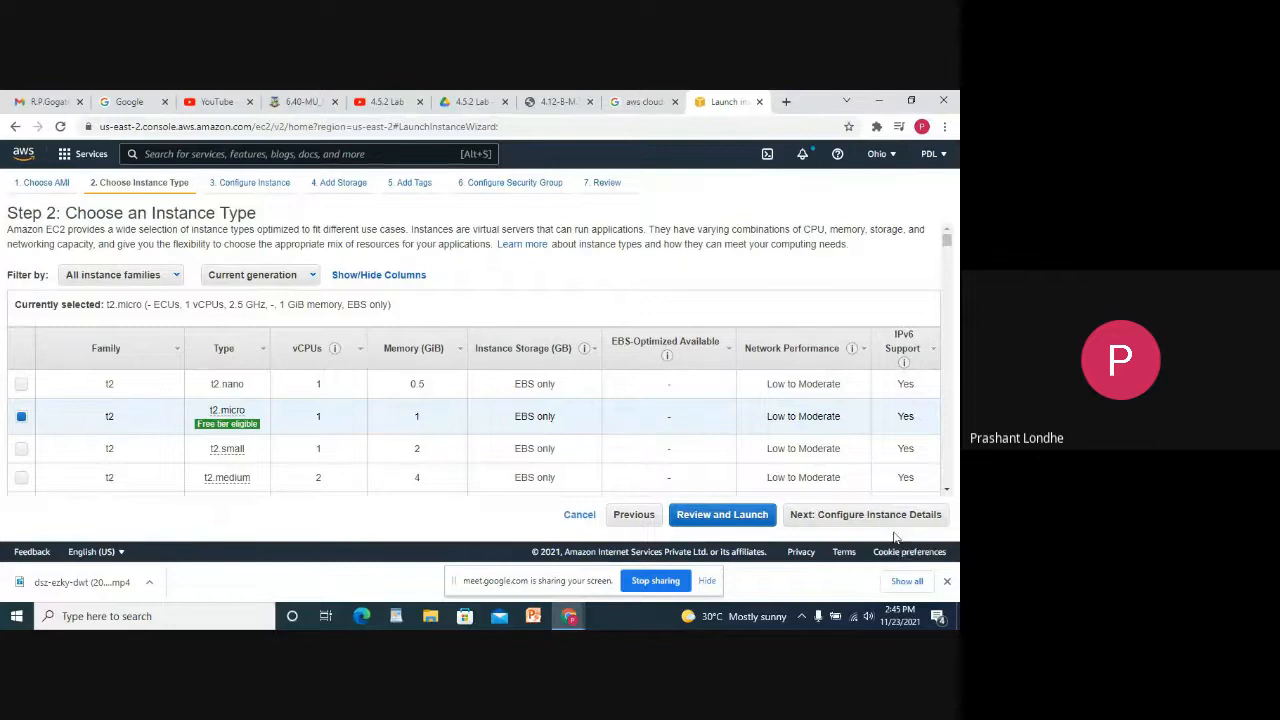
Advance to Configure Instance Details and open the VPC console via Create new VPC.
left_click(850, 518)
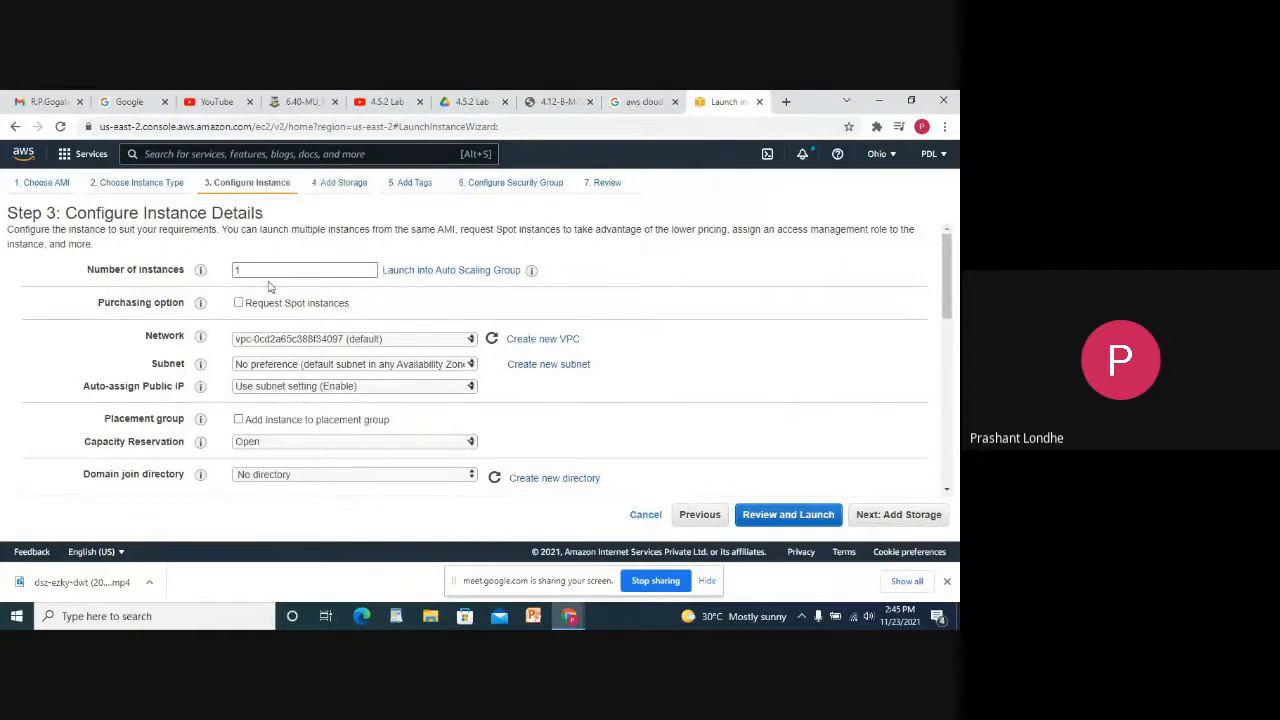
double_click(265, 270)
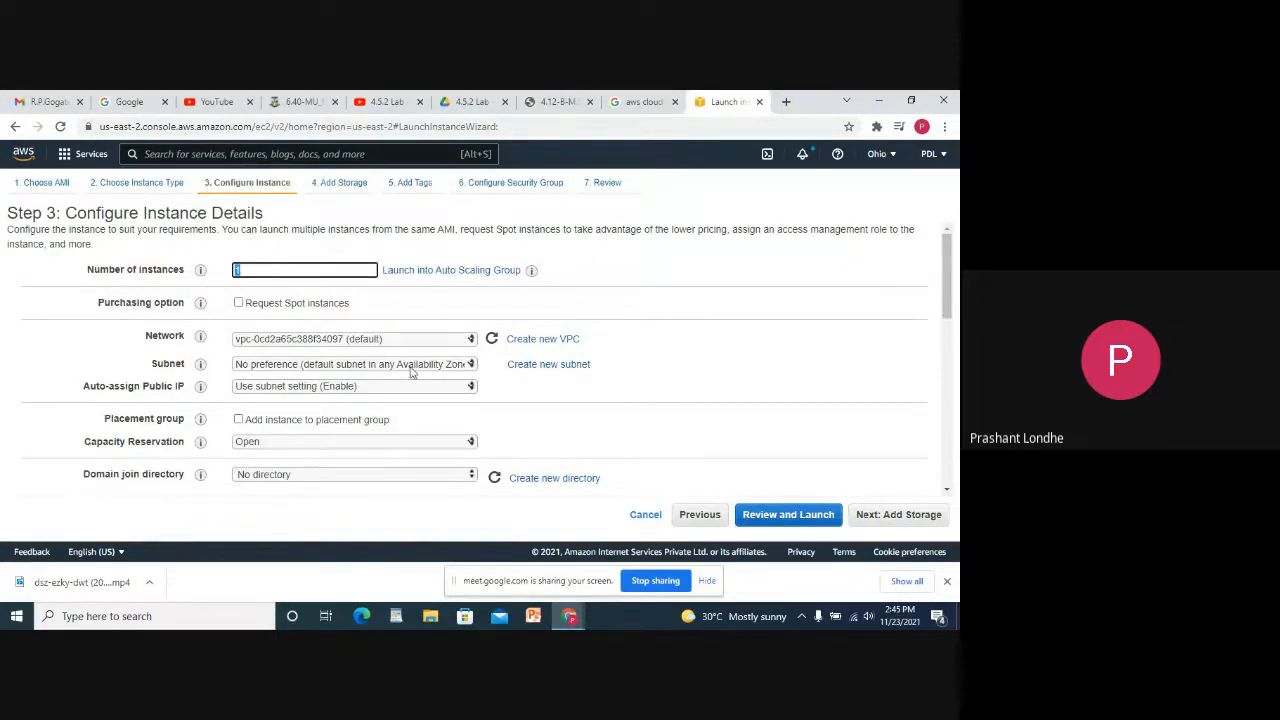
left_click(544, 339)
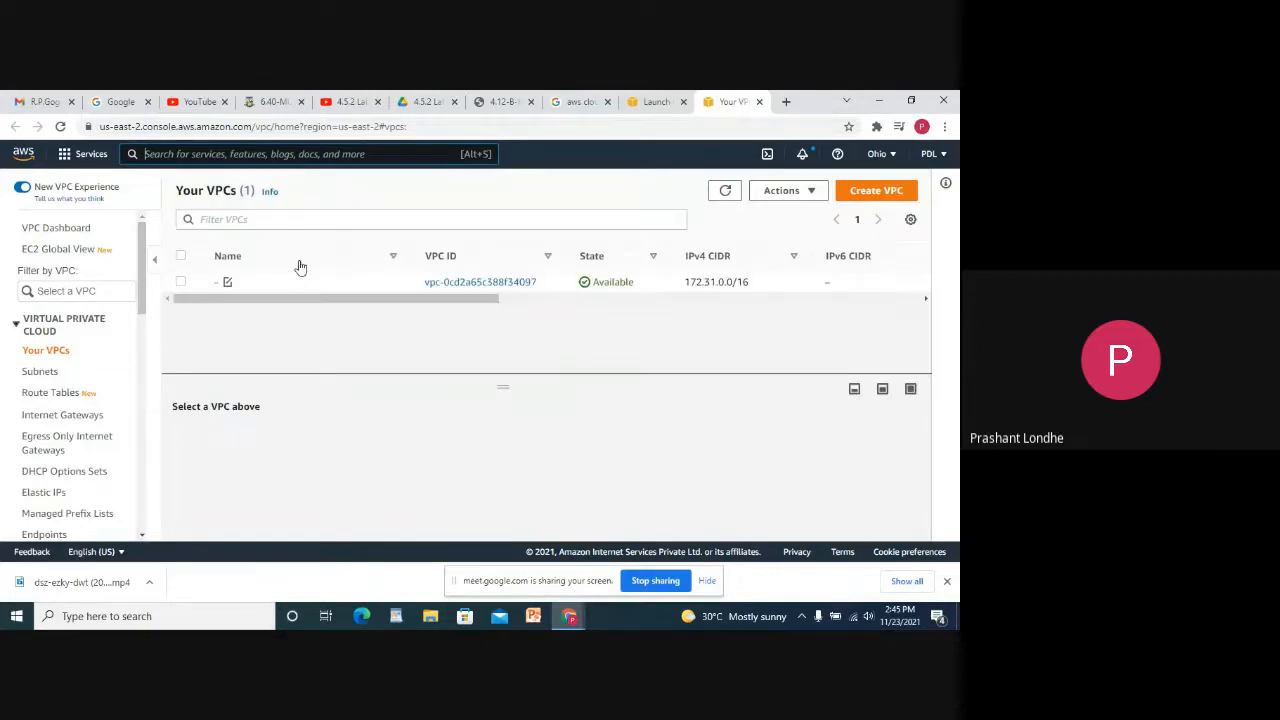
Start a new VPC with name tag my-vpc-1 and submit a first CIDR attempt.
left_click(876, 190)
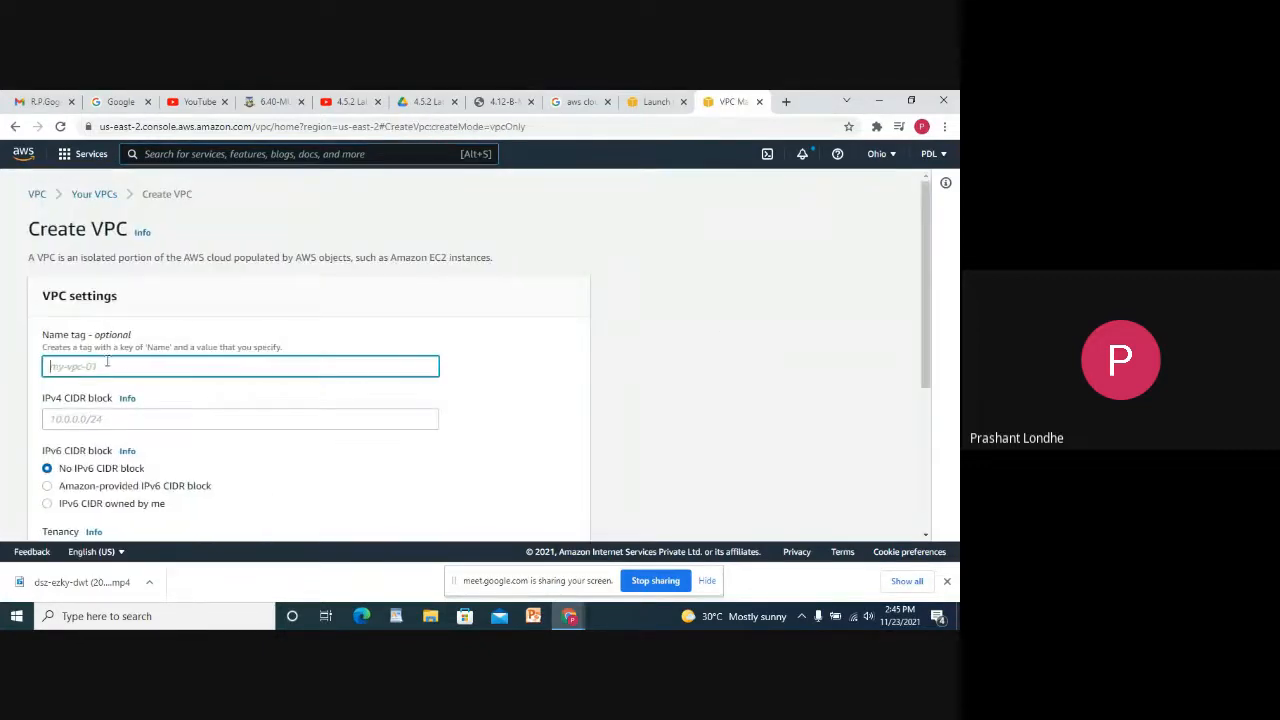
type("my-vpc-1")
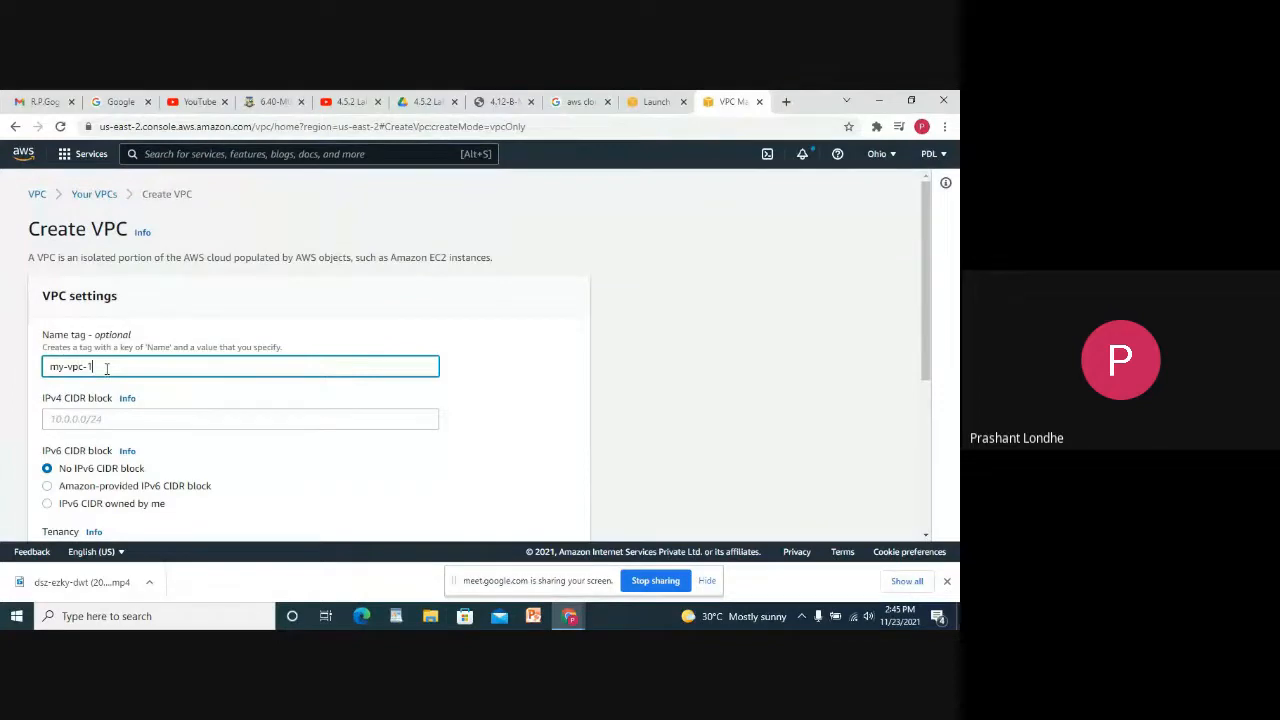
left_click(112, 416)
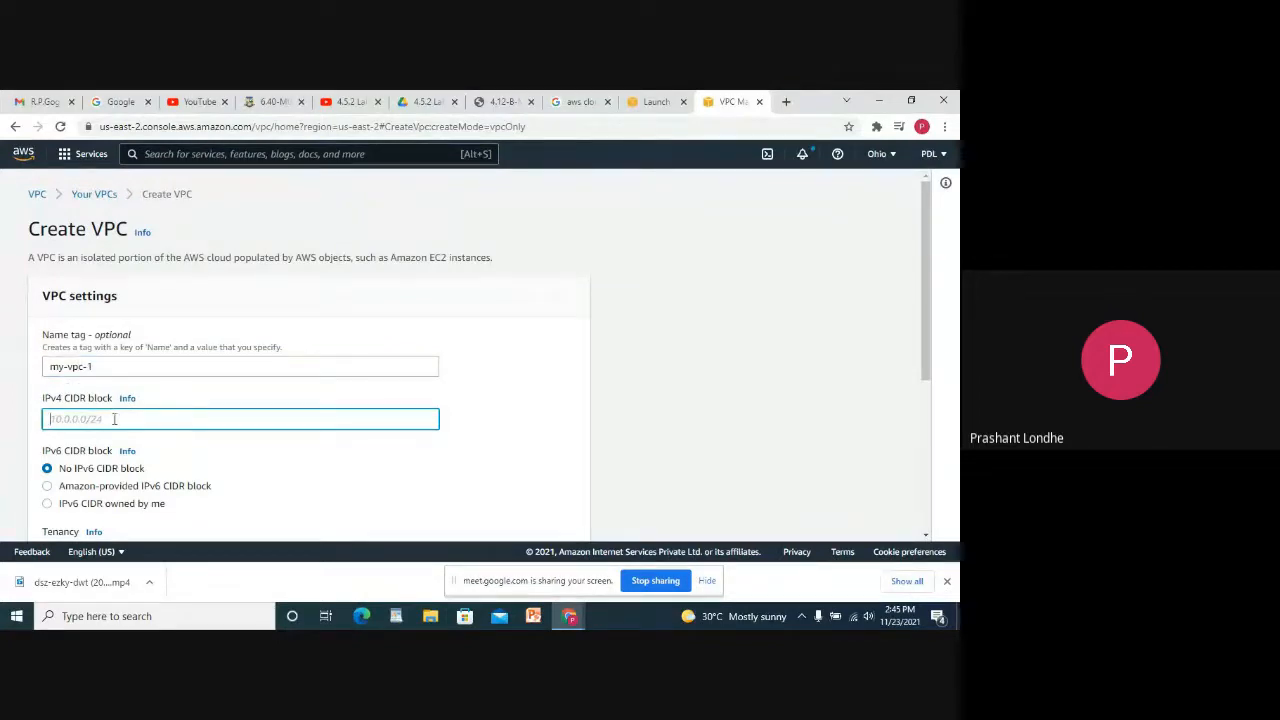
type("0.0.0.0/24")
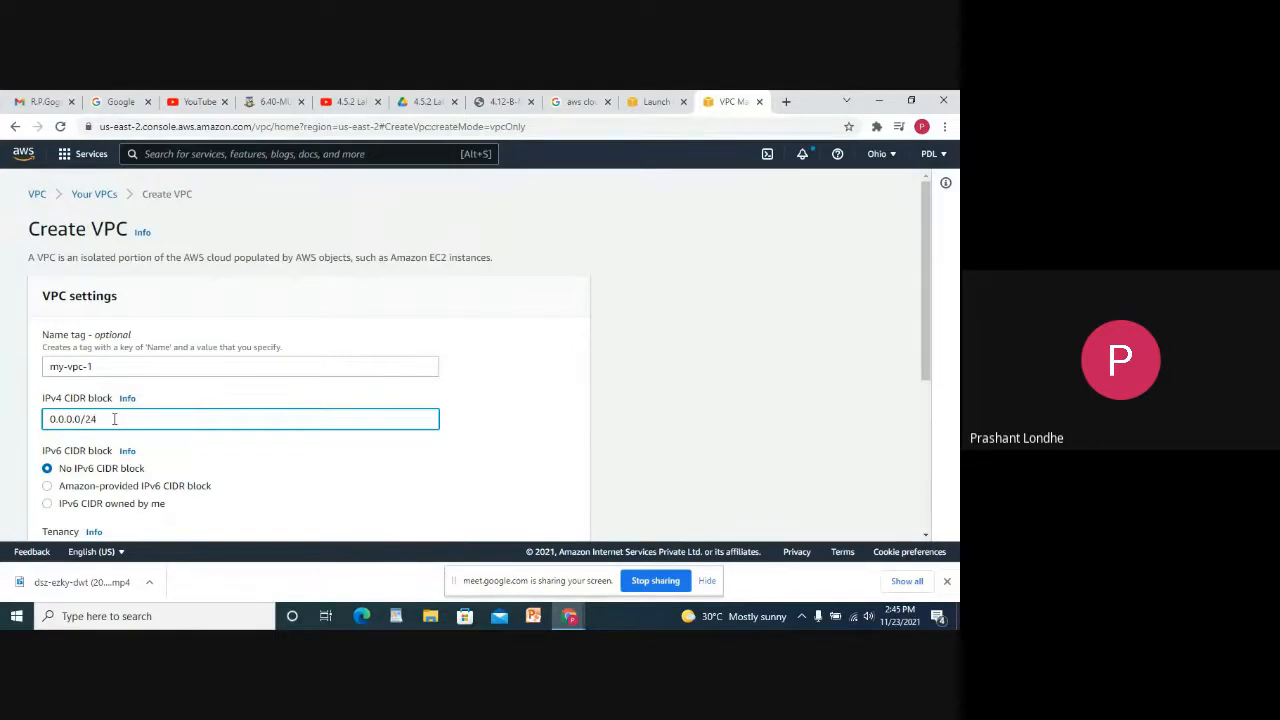
scroll(114, 419, "down", 3)
scroll(124, 362, "down", 1)
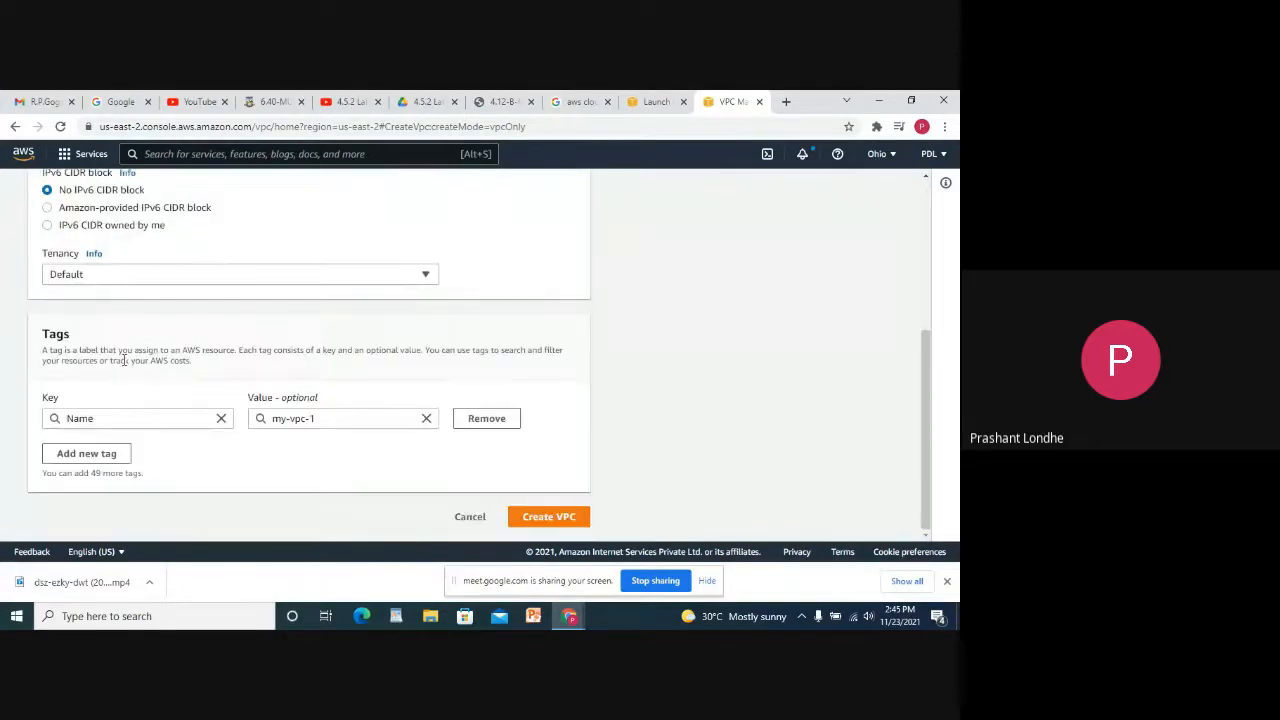
left_click(548, 516)
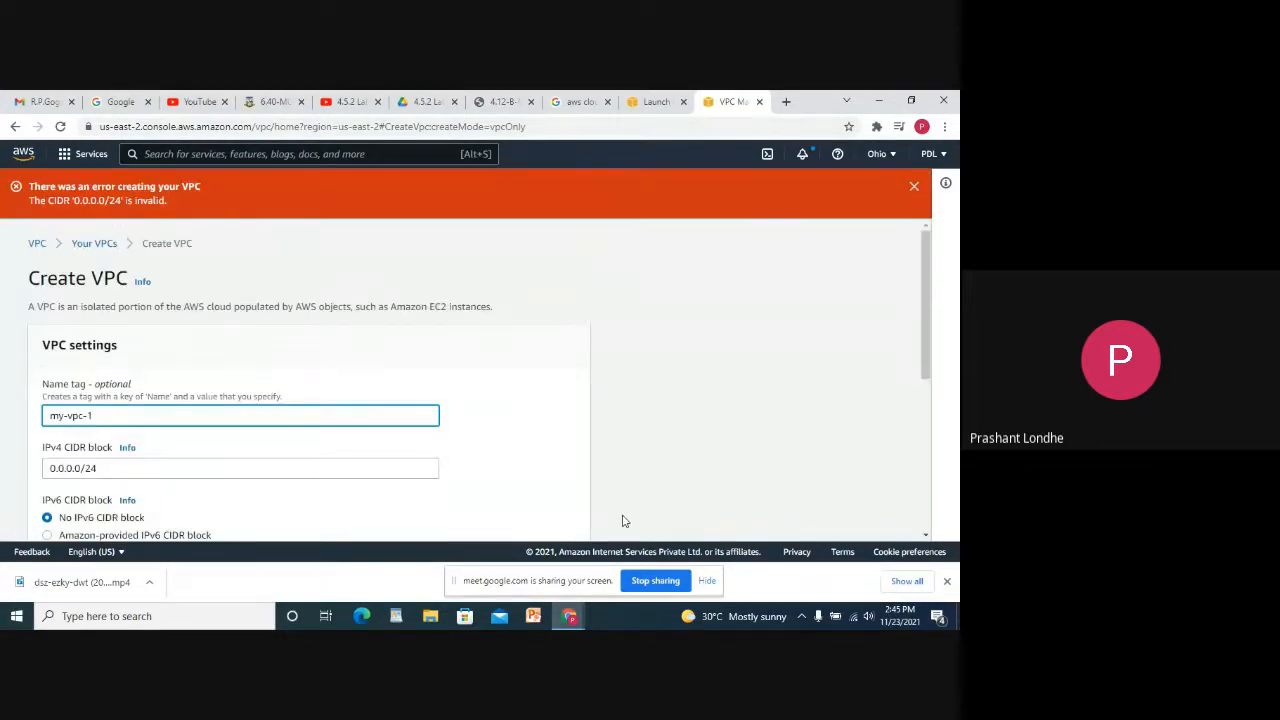
Correct the invalid IPv4 CIDR to 10.0.0.0/24 and create the VPC.
scroll(449, 429, "down", 2)
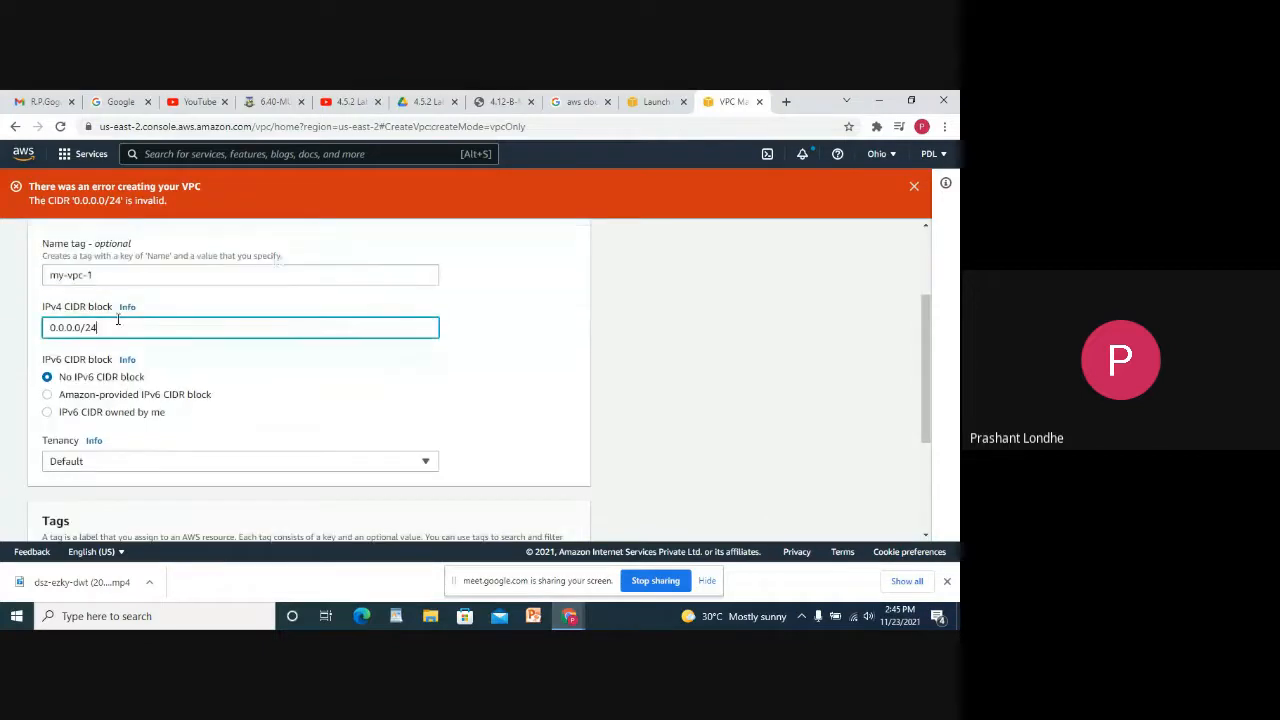
double_click(118, 322)
key("BackSpace")
key("BackSpace")
key("BackSpace")
key("BackSpace")
key("BackSpace")
key("BackSpace")
key("BackSpace")
key("BackSpace")
type("10.0.0")
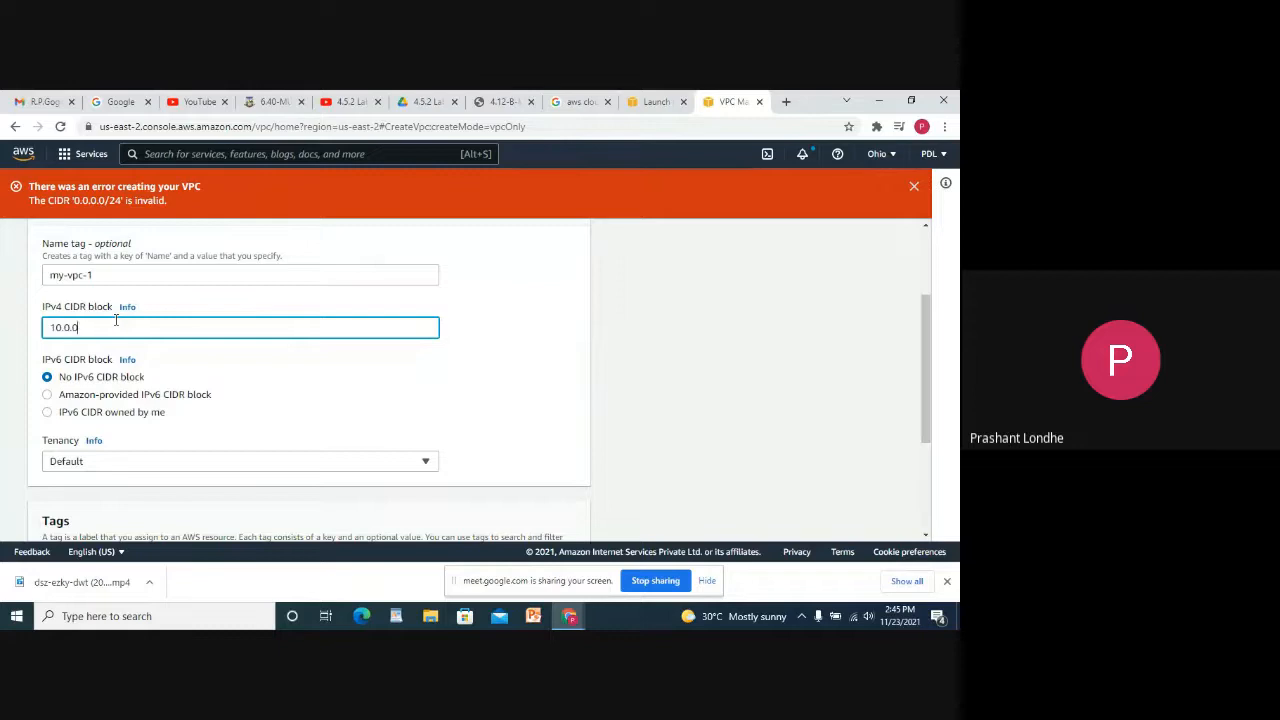
type(".0/24")
scroll(183, 340, "down", 2)
left_click(547, 518)
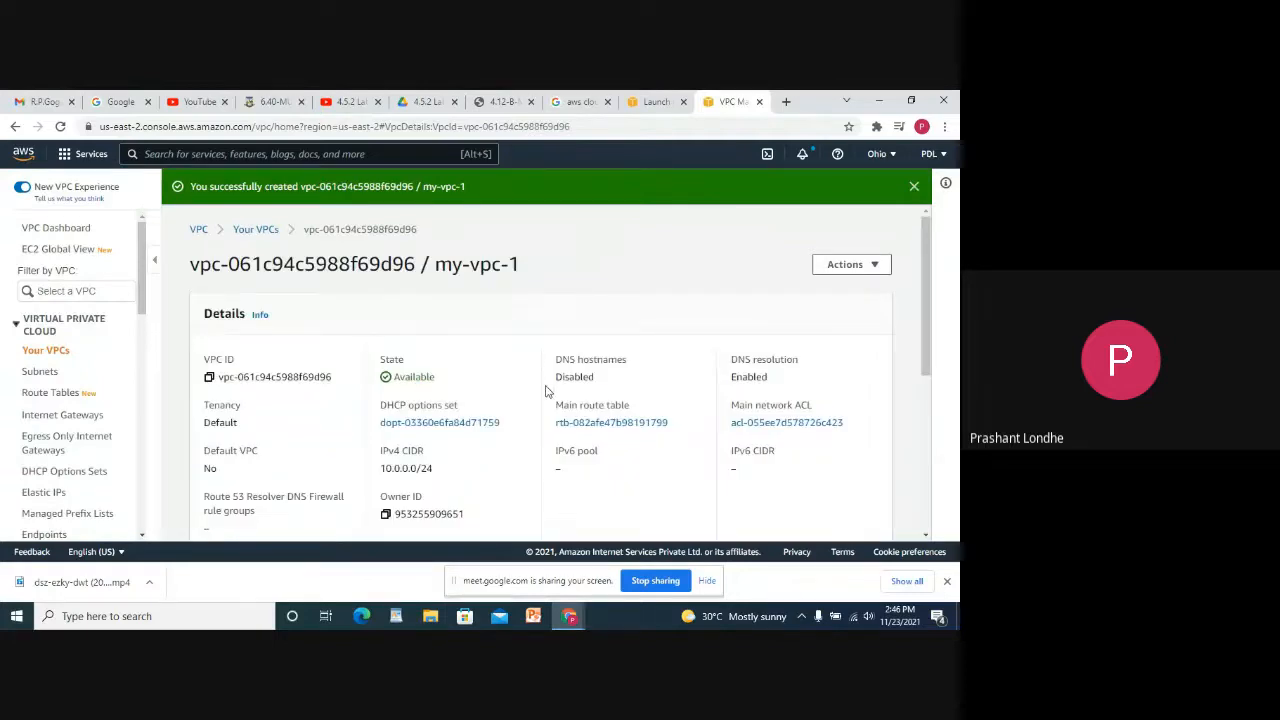
Review my-vpc-1's details, dismiss the success banner and close the VPC tab.
scroll(548, 395, "down", 5)
scroll(526, 391, "up", 5)
scroll(500, 395, "down", 5)
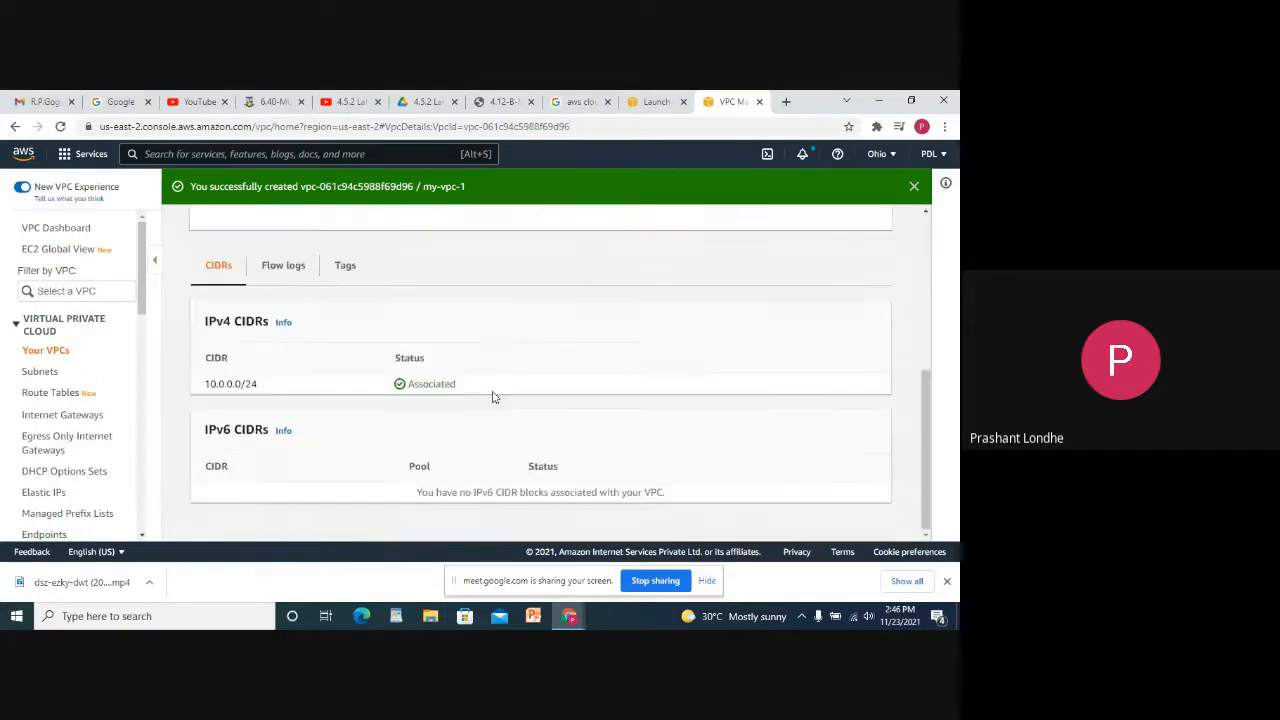
scroll(493, 399, "up", 5)
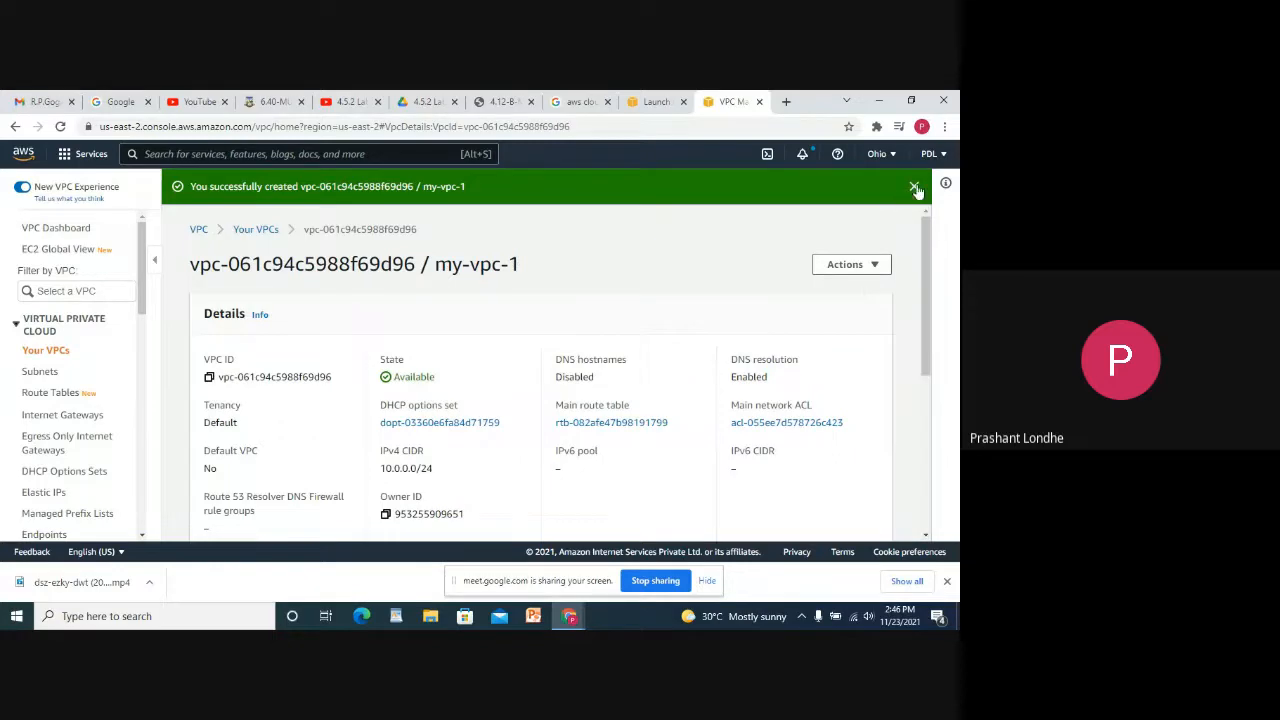
left_click(914, 188)
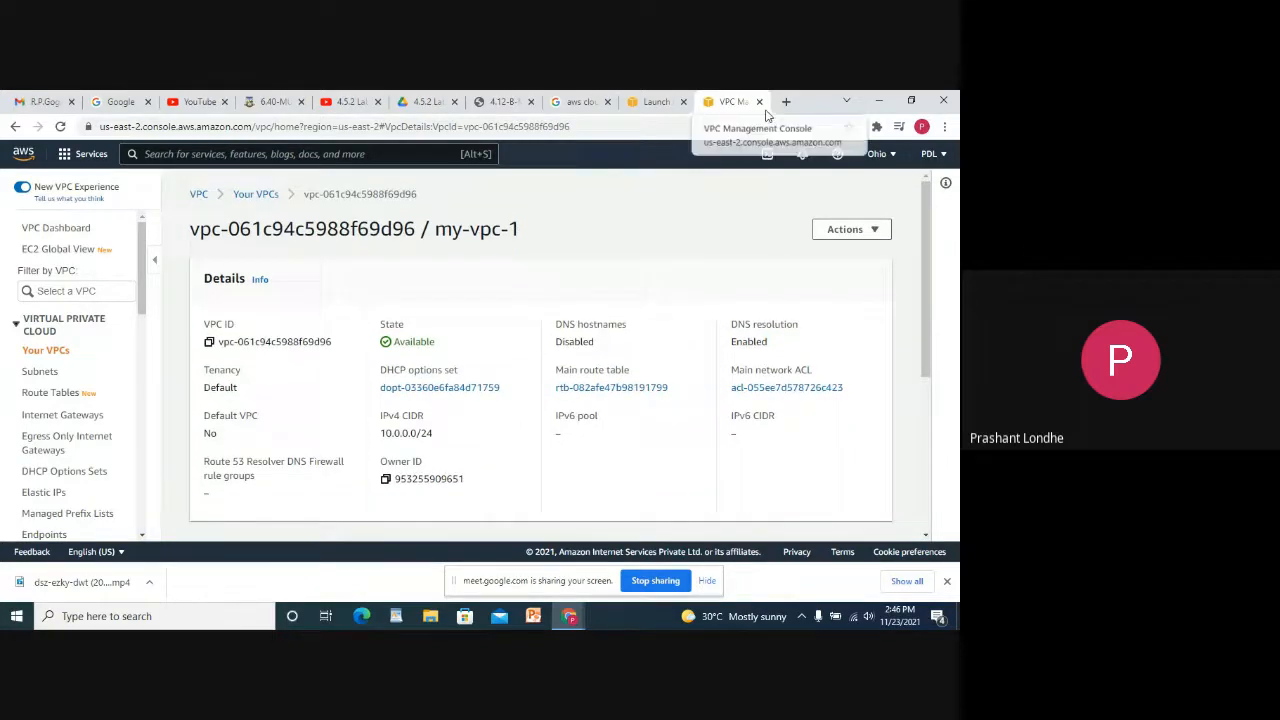
left_click(759, 101)
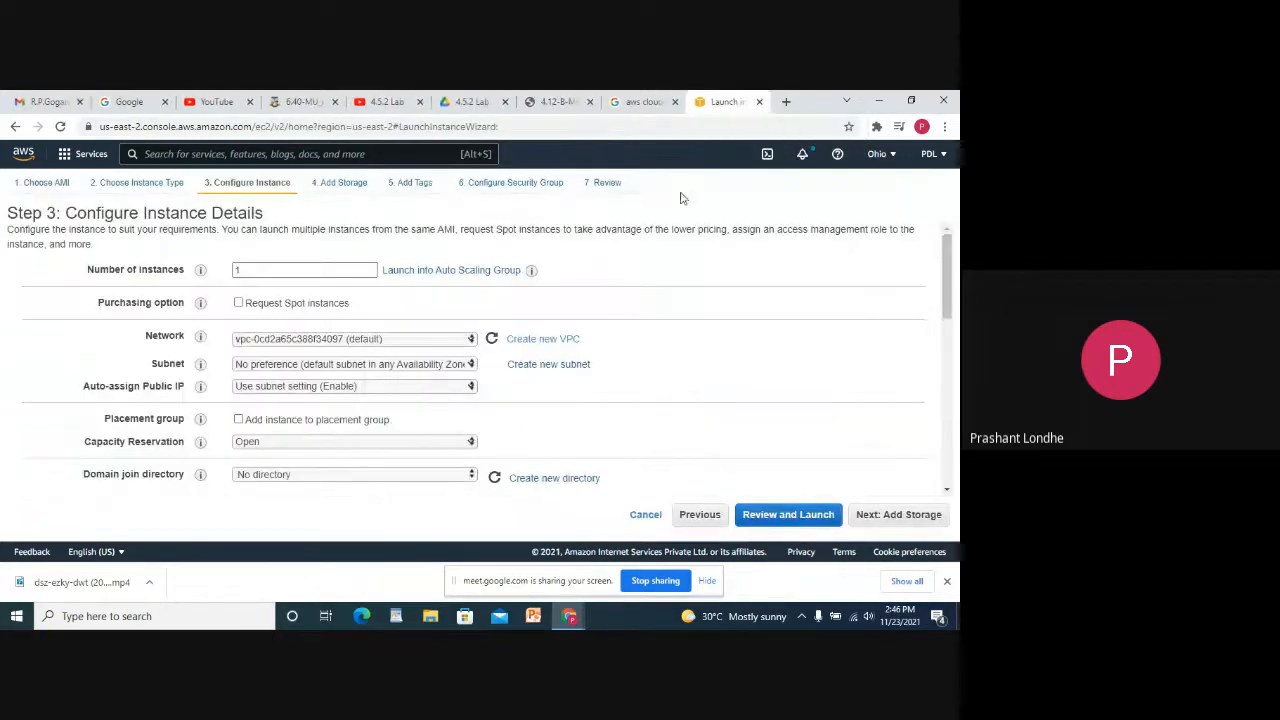
Reload the launch wizard, select the first AMI and continue to instance details.
left_click(458, 340)
left_click(458, 340)
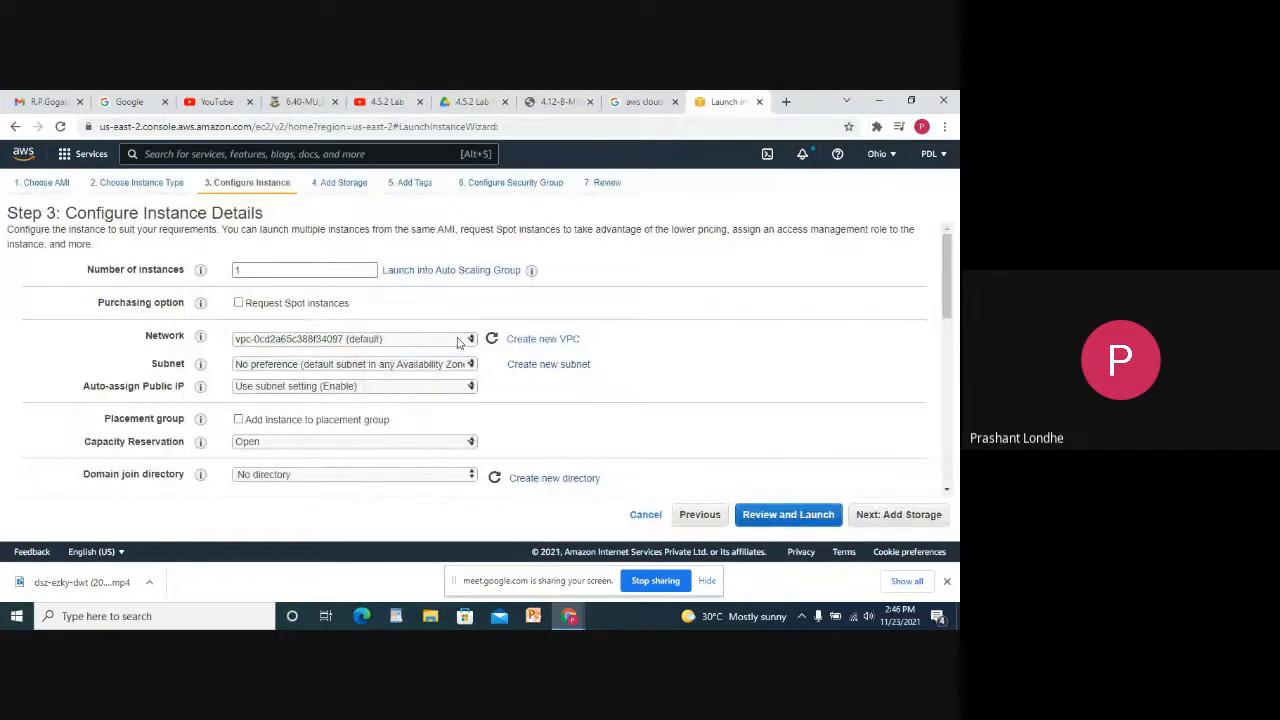
left_click(60, 126)
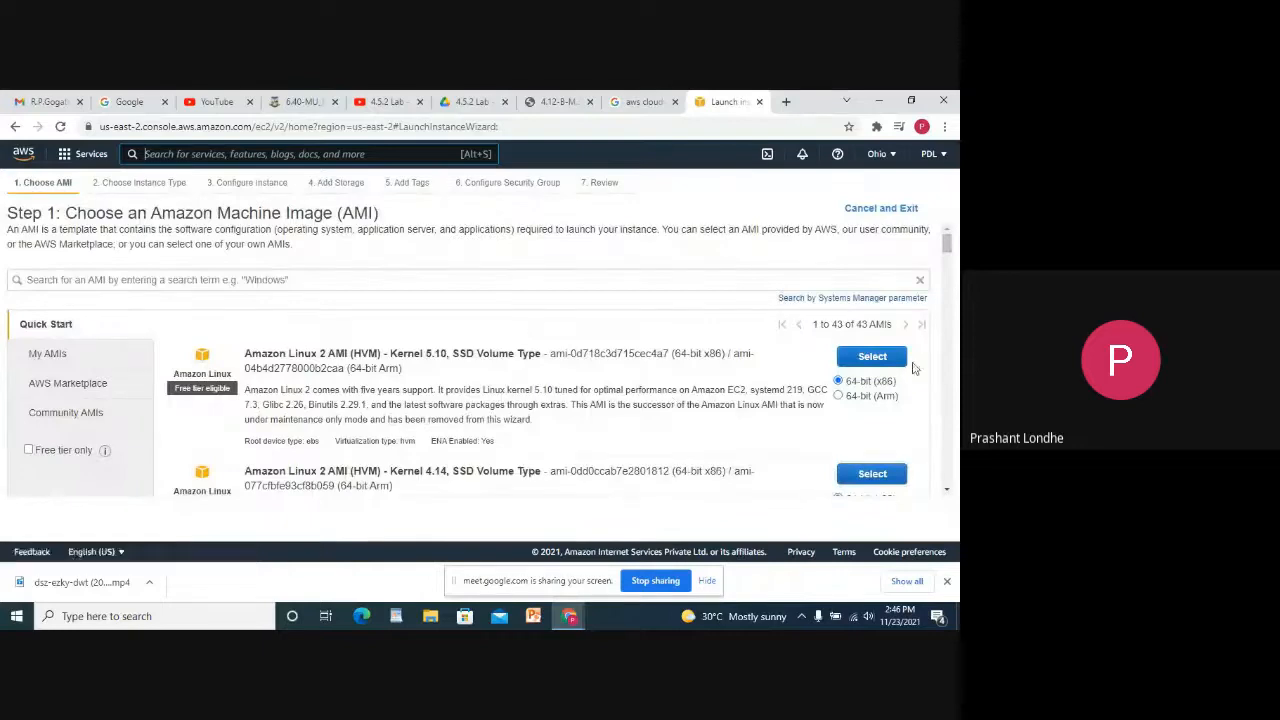
scroll(575, 300, "down", 10)
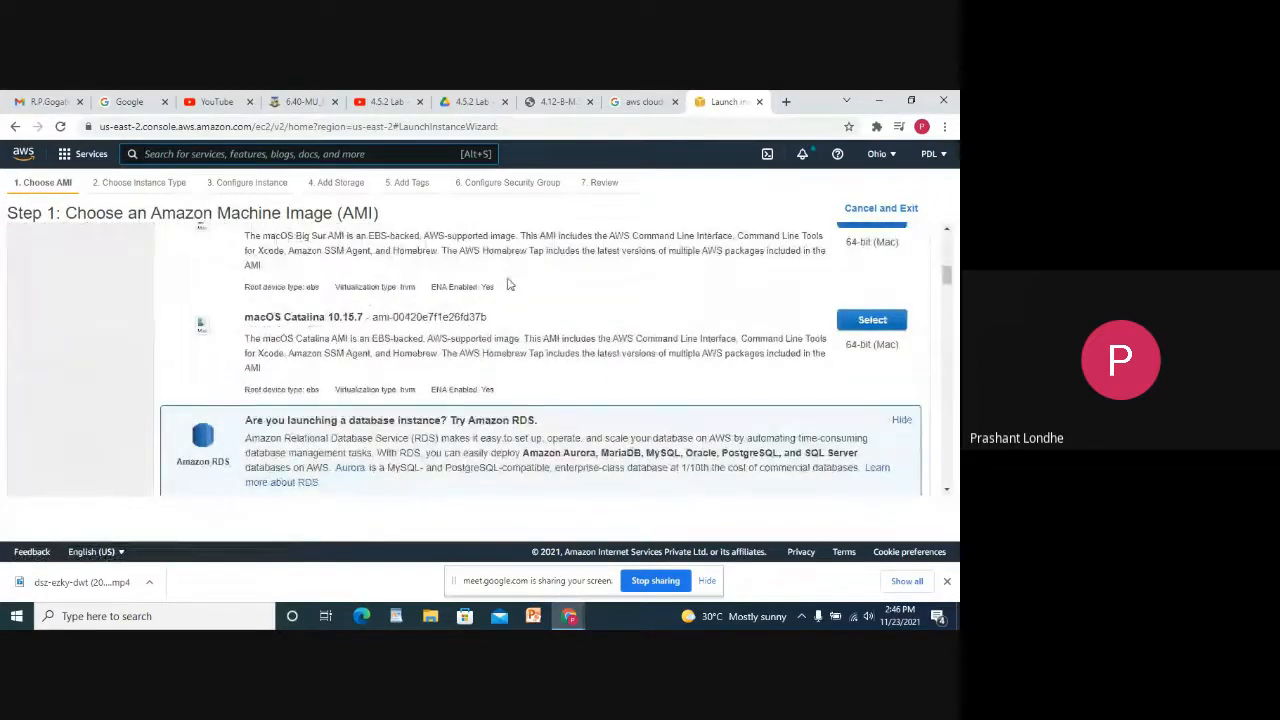
scroll(575, 300, "up", 10)
left_click(866, 358)
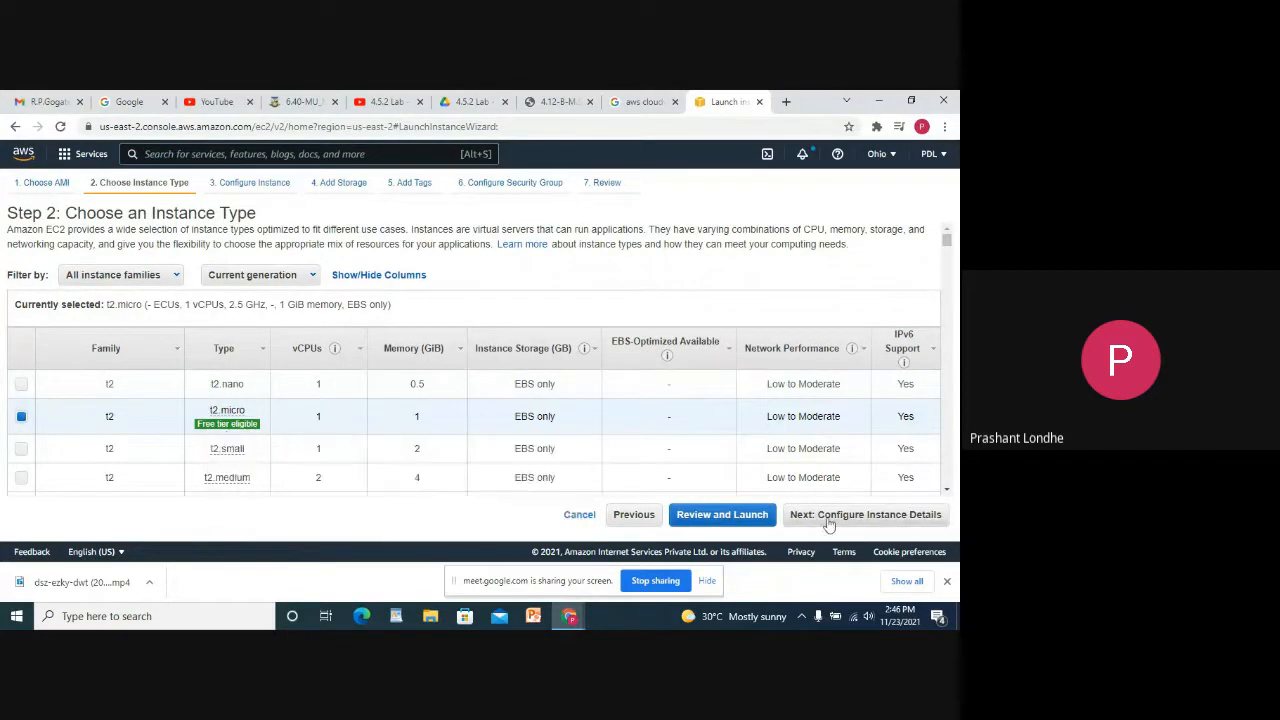
left_click(828, 515)
Set the network to my-vpc-1 and, with no subnets available, start creating a new subnet.
left_click(467, 341)
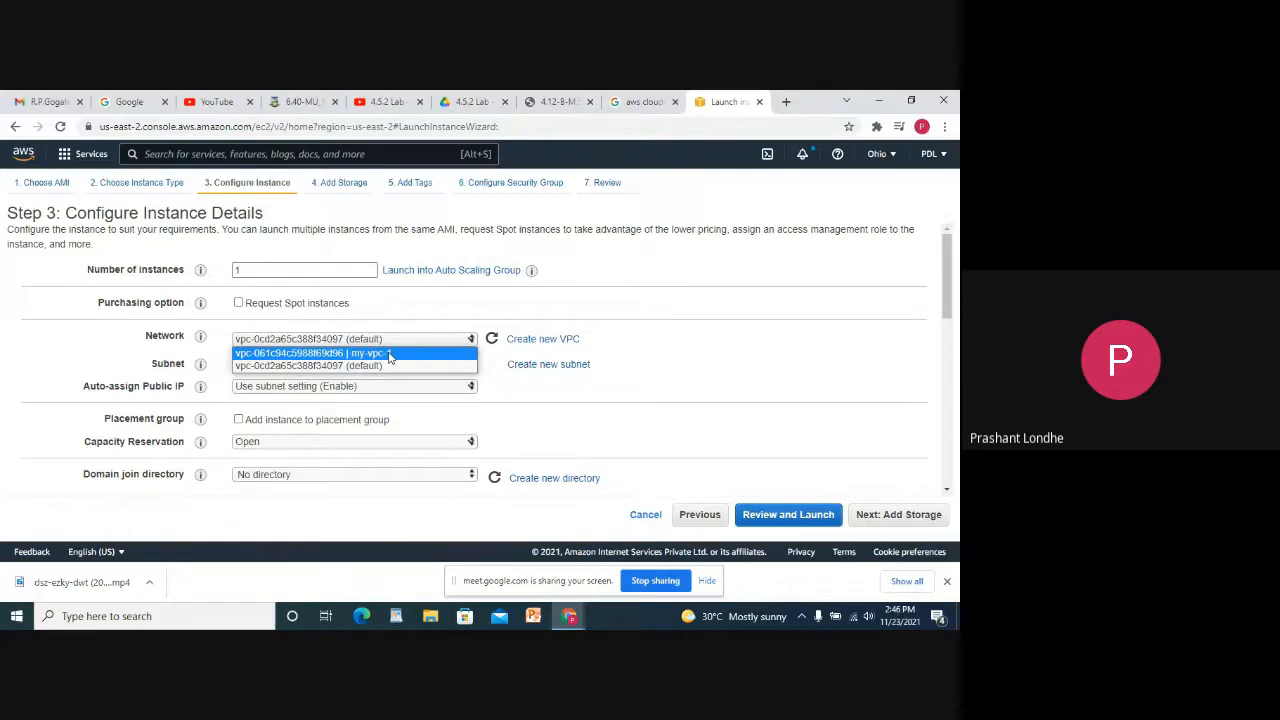
left_click(390, 354)
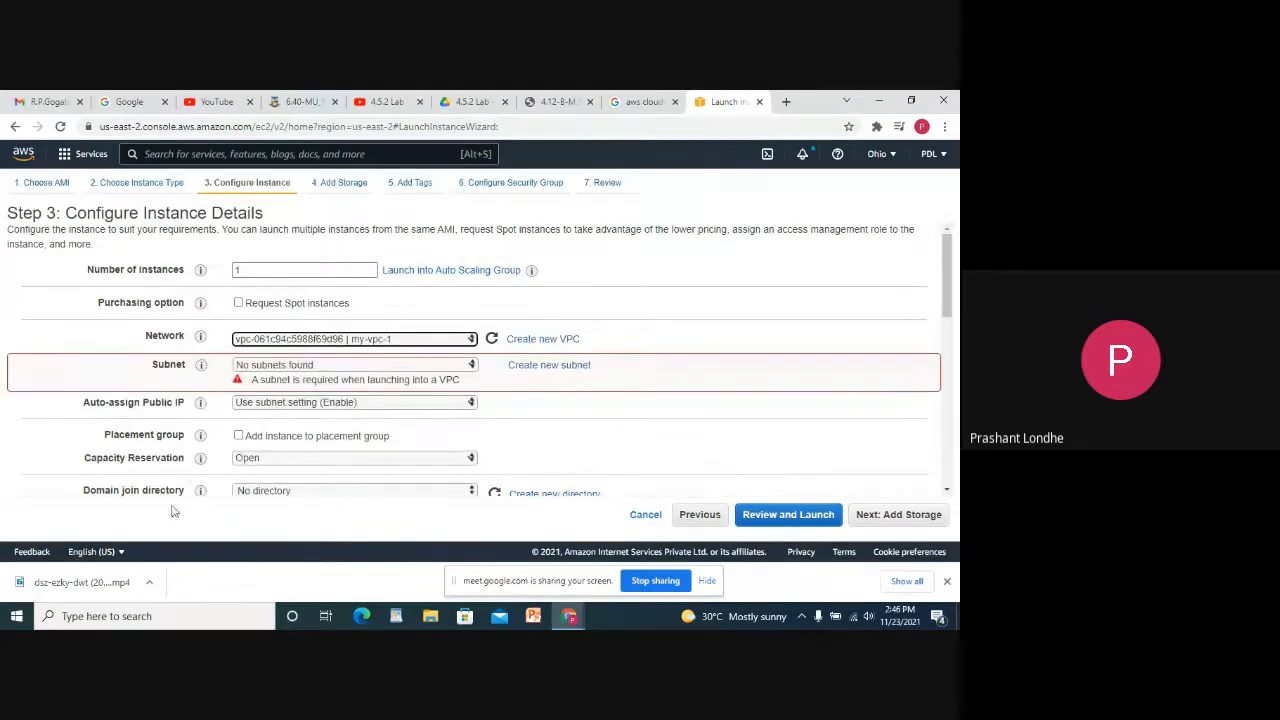
left_click(394, 366)
left_click(393, 374)
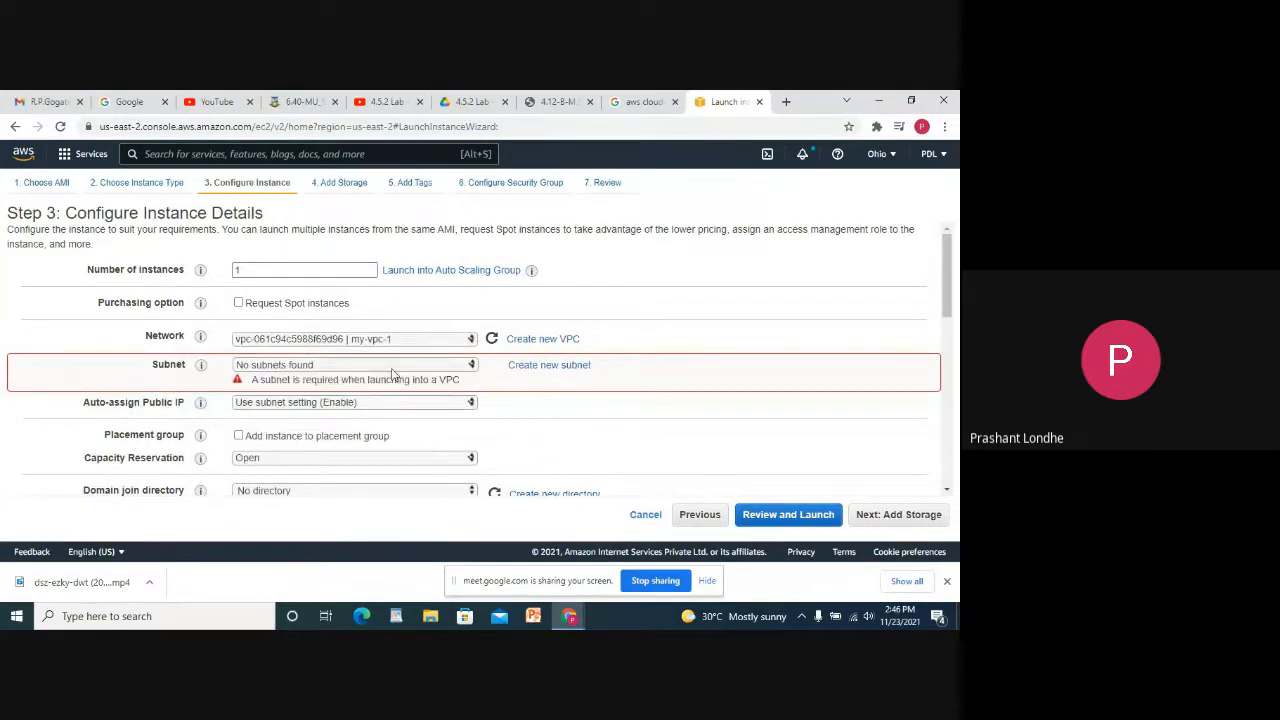
left_click(545, 369)
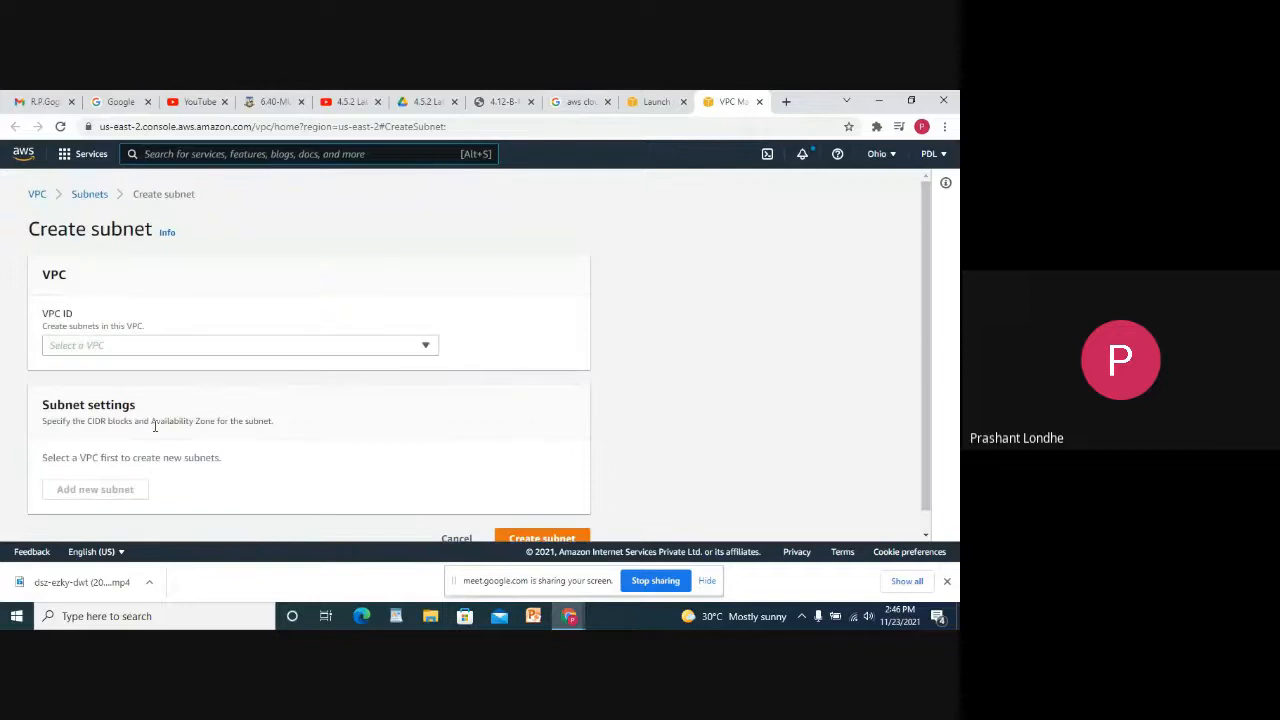
Place the new subnet in my-vpc-1 and name it my-subnet-1.
left_click(150, 346)
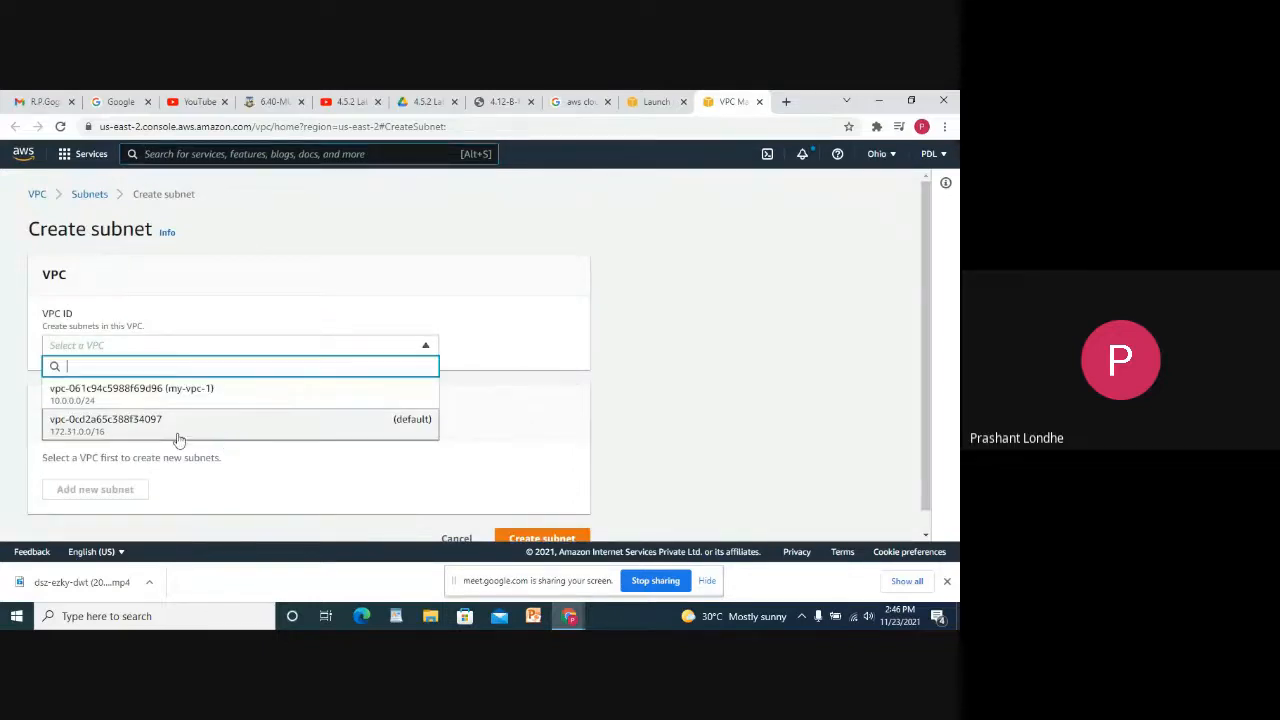
left_click(96, 402)
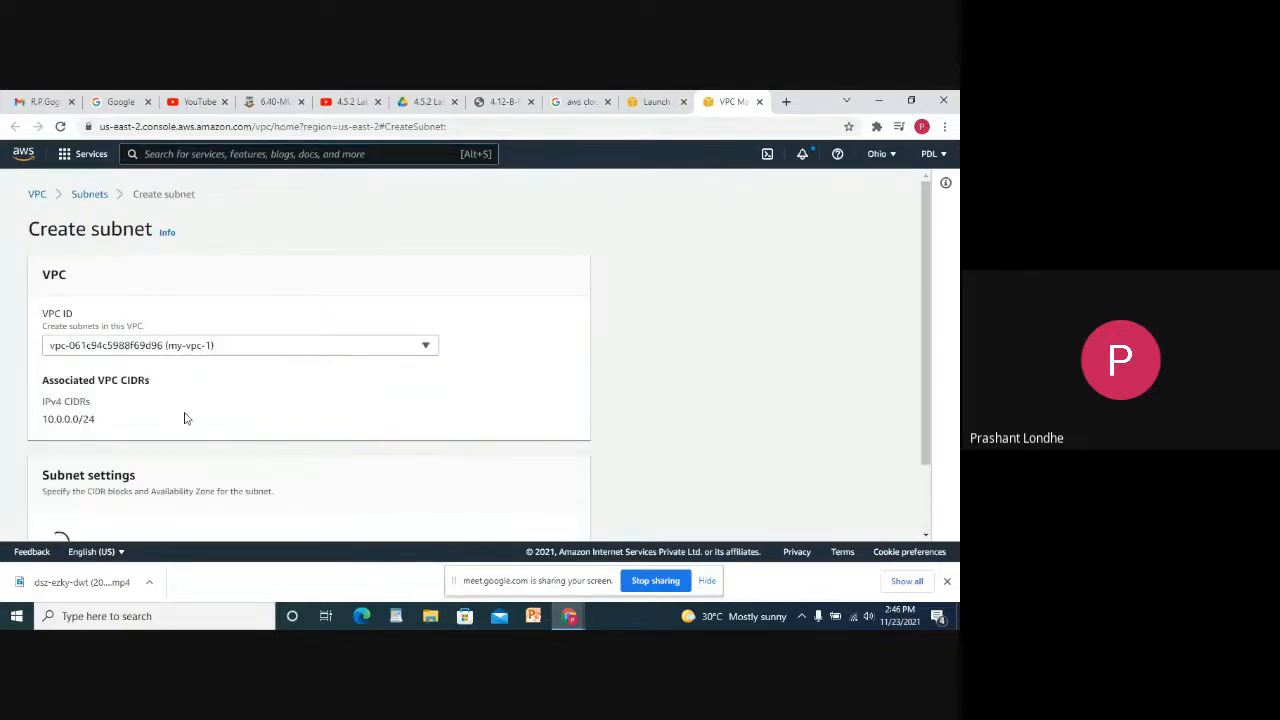
scroll(195, 382, "down", 2)
left_click(130, 375)
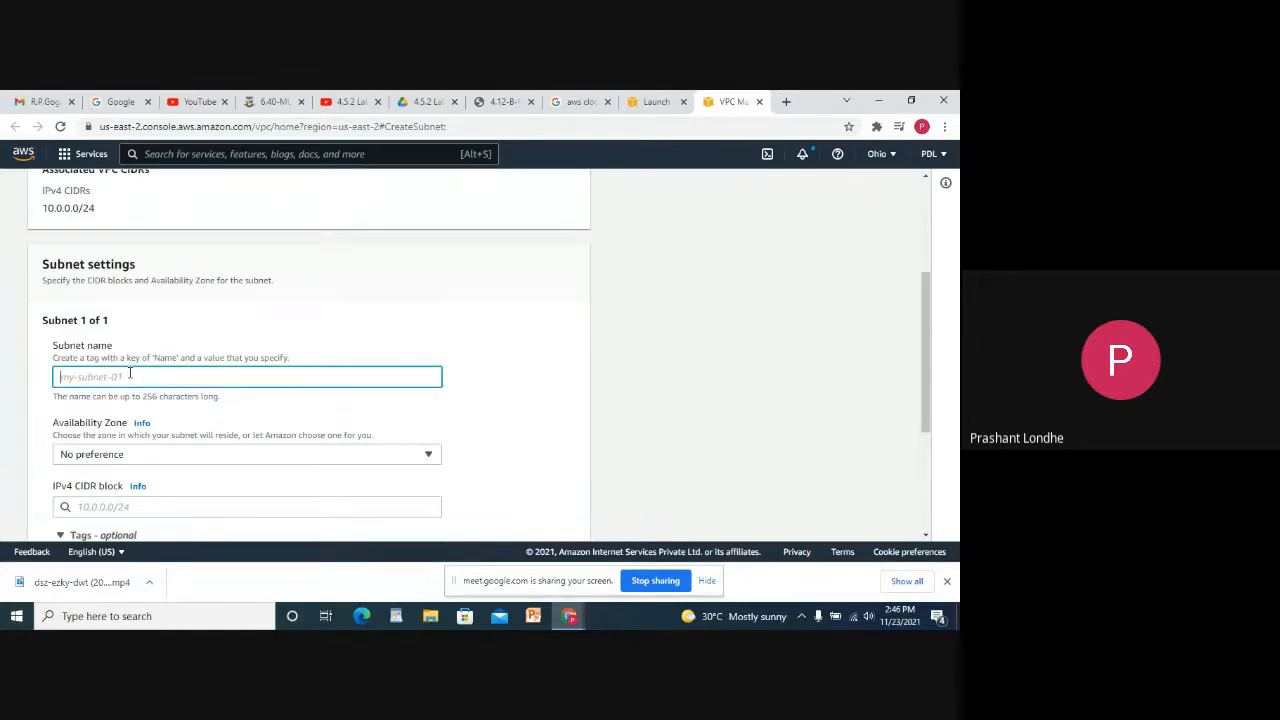
type("my-subnet-1")
Correct the IPv4 CIDR block to 10.0.0.0/24 and create the subnet.
scroll(137, 372, "down", 1)
left_click(140, 366)
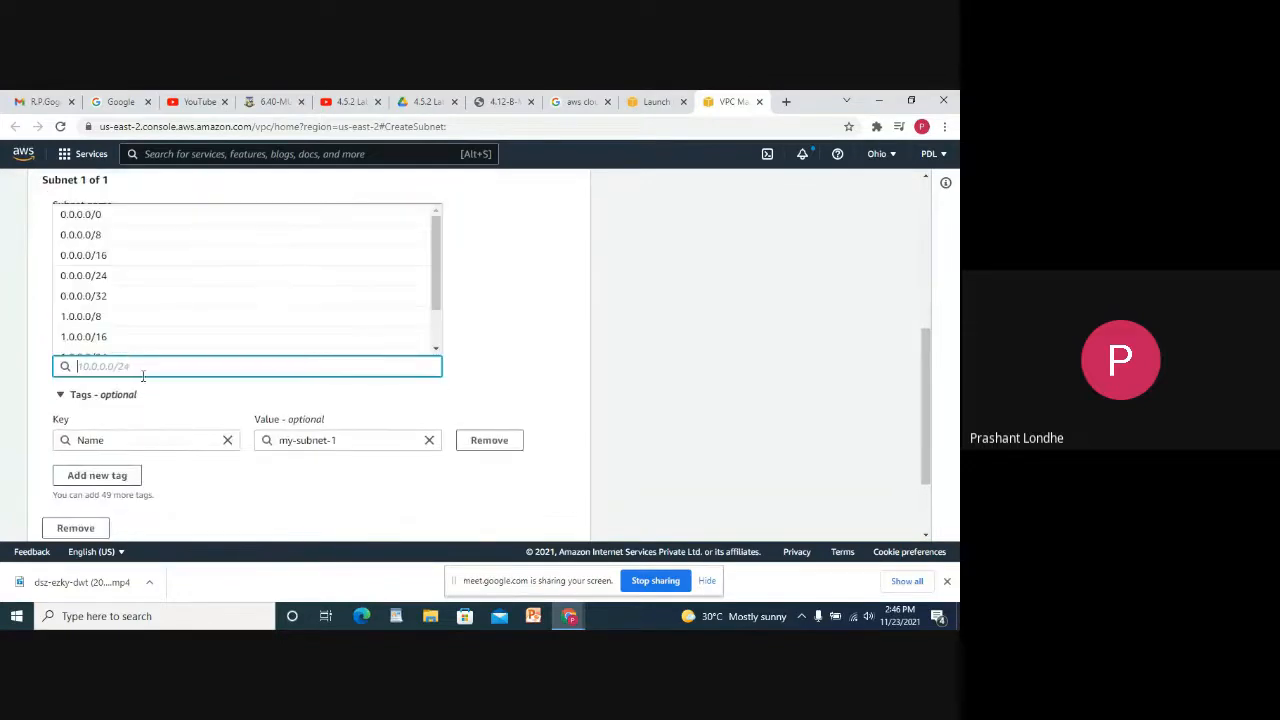
scroll(109, 317, "down", 1)
left_click(109, 306)
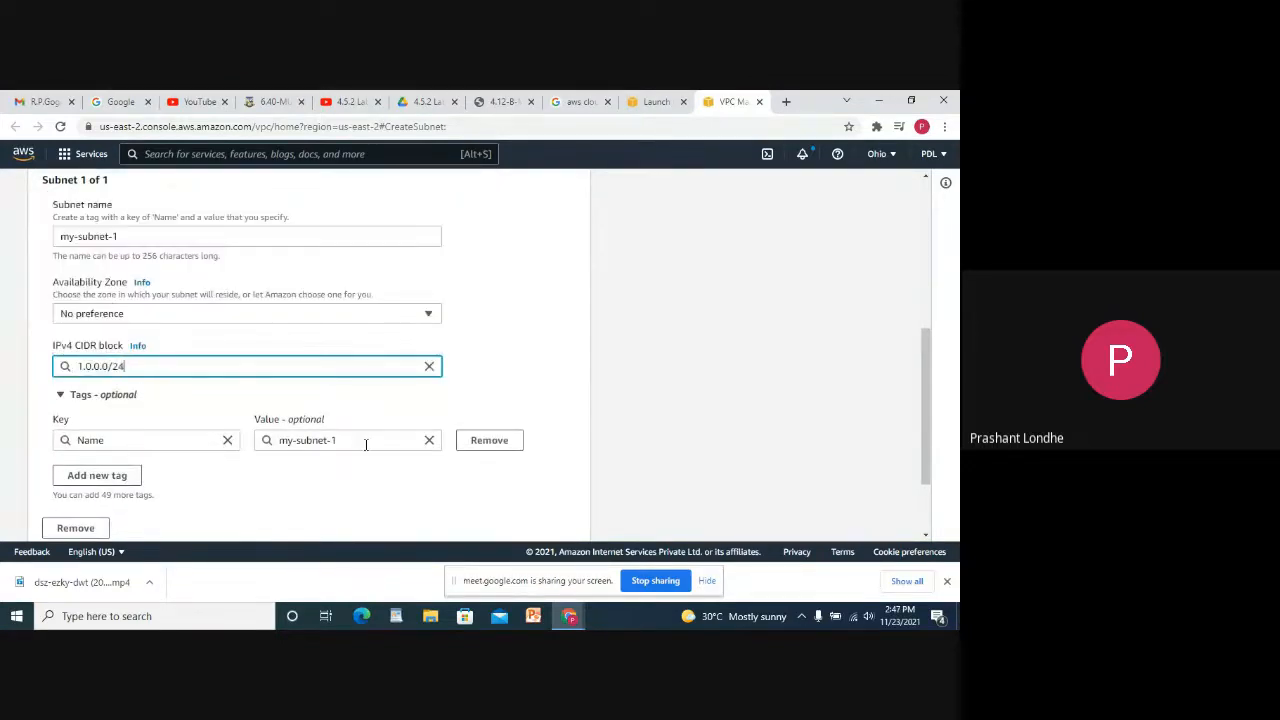
scroll(266, 412, "down", 1)
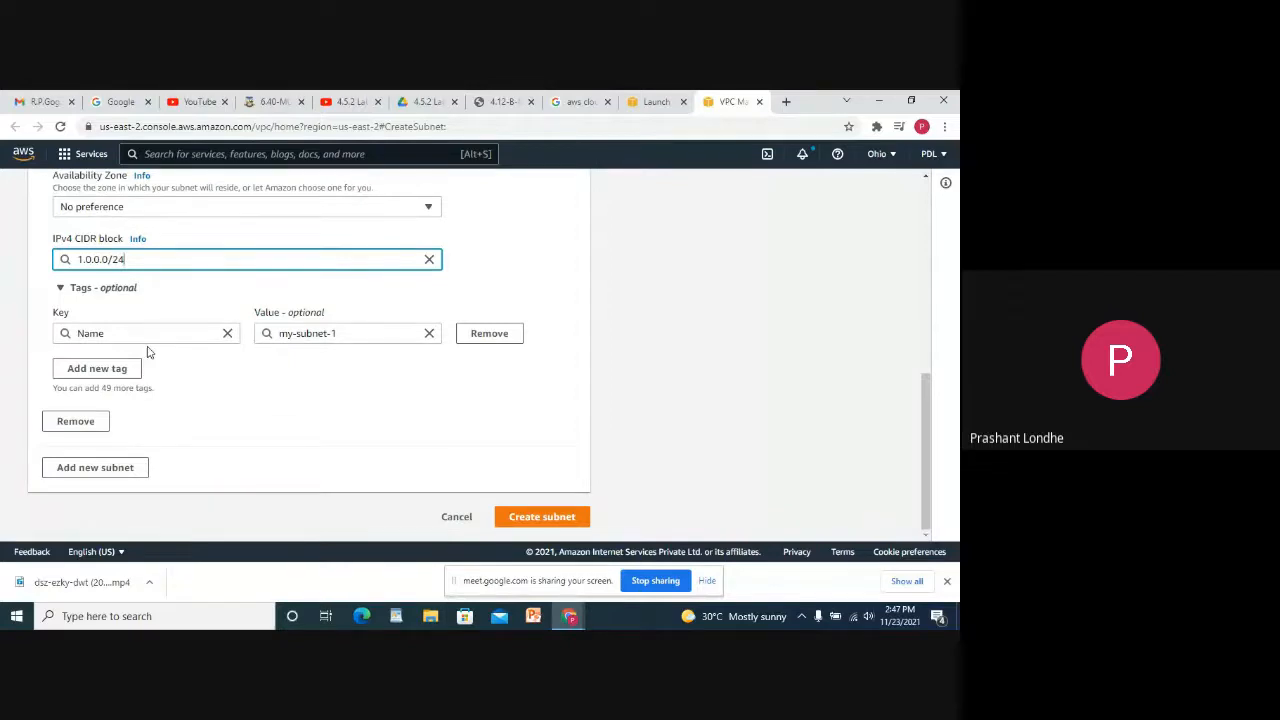
left_click(541, 517)
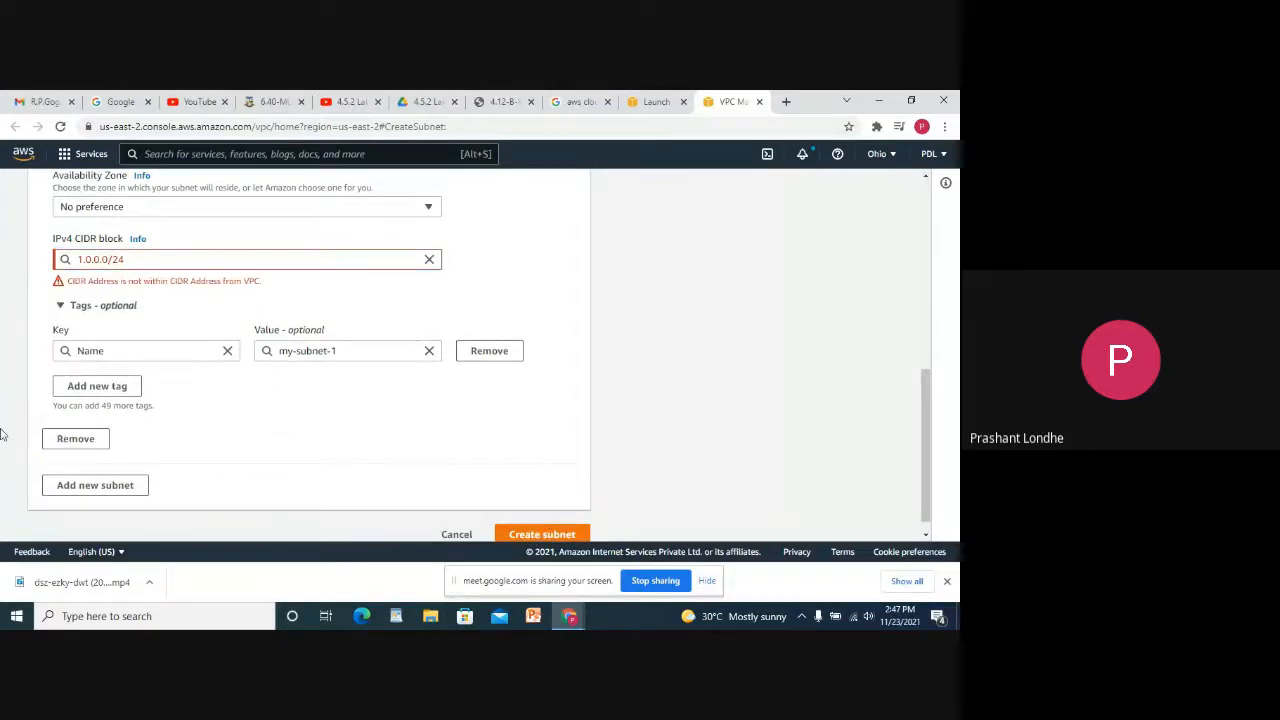
left_click(197, 262)
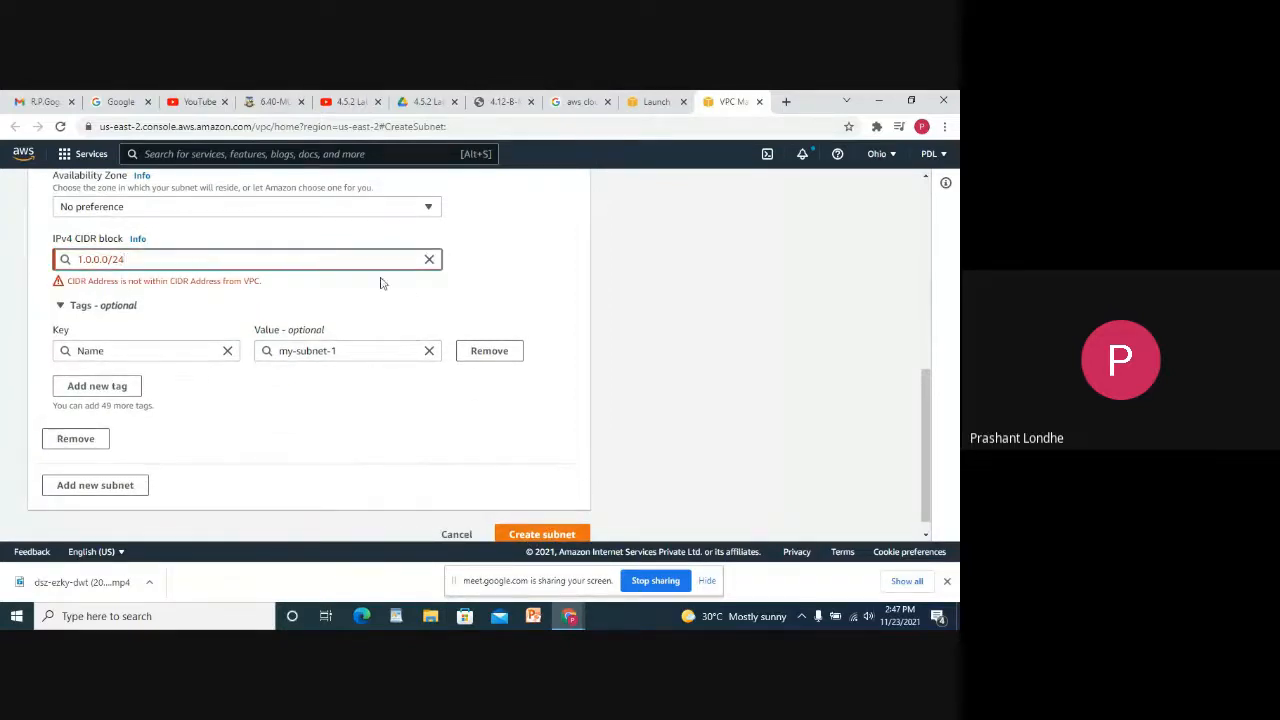
left_click(81, 259)
type("0")
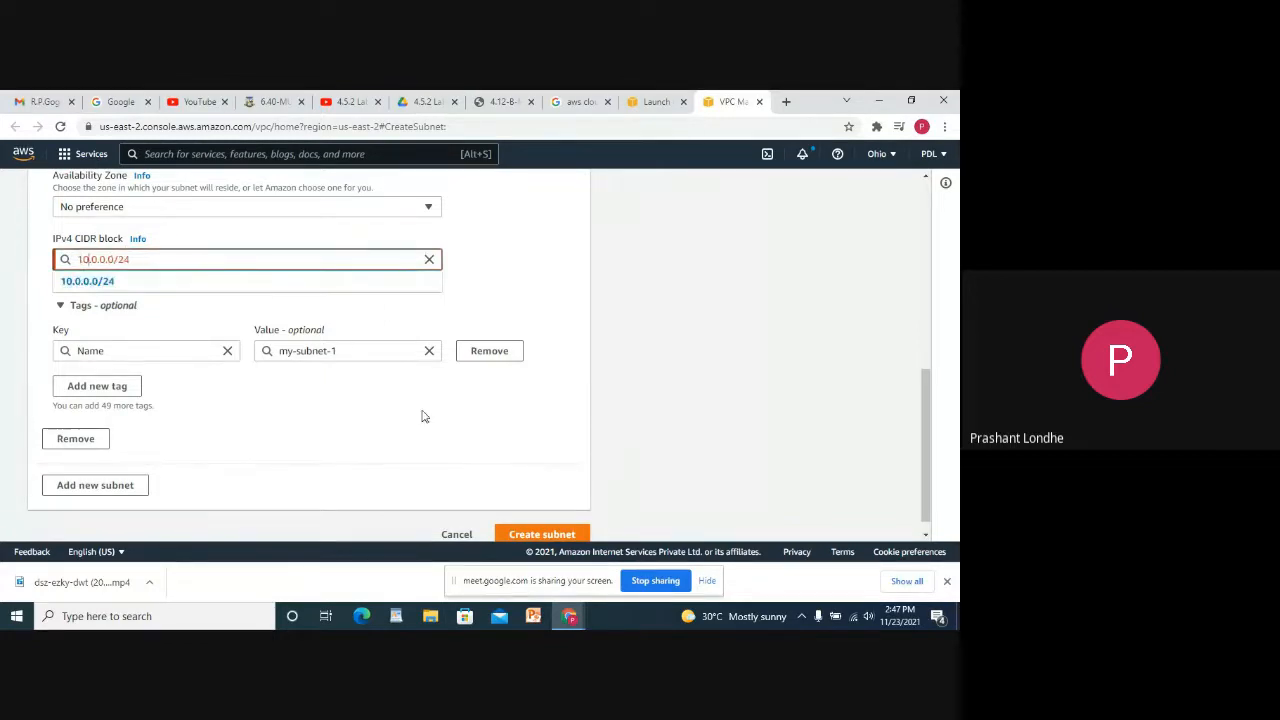
left_click(90, 281)
left_click(540, 520)
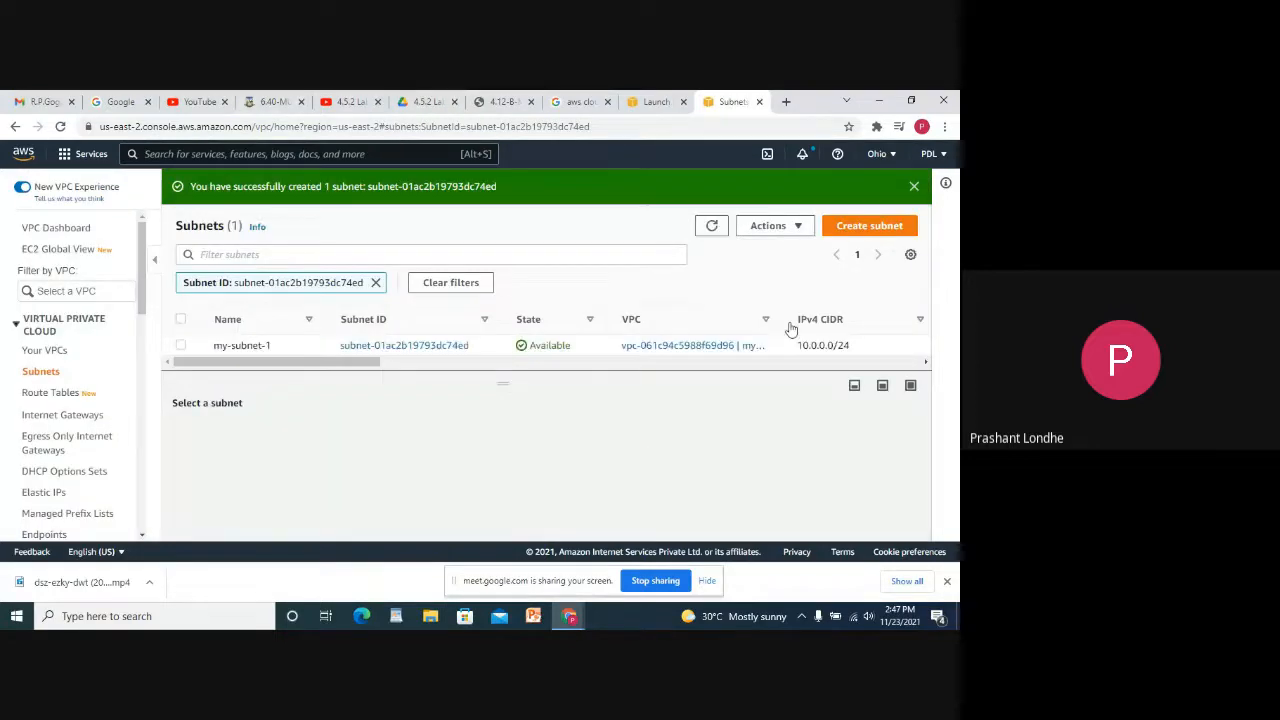
Close the Subnets tab, reload the wizard, and reselect Amazon Linux 2 to reach instance details.
left_click(759, 101)
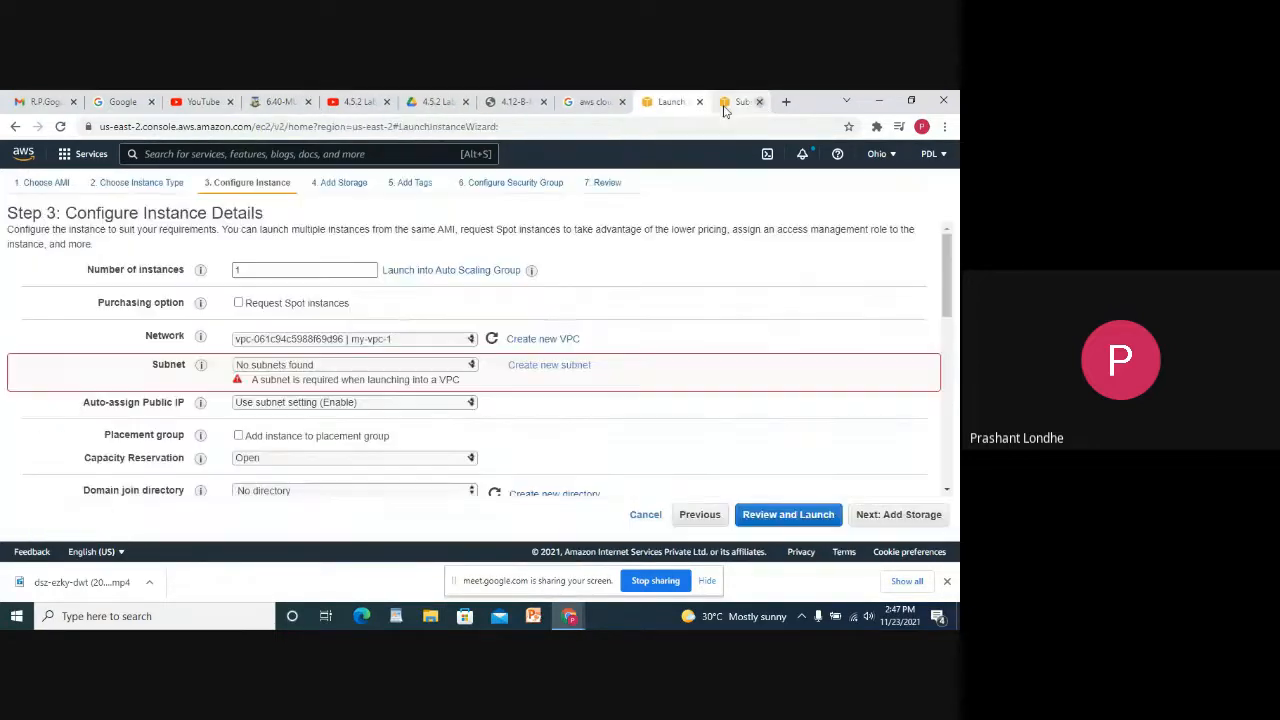
left_click(350, 366)
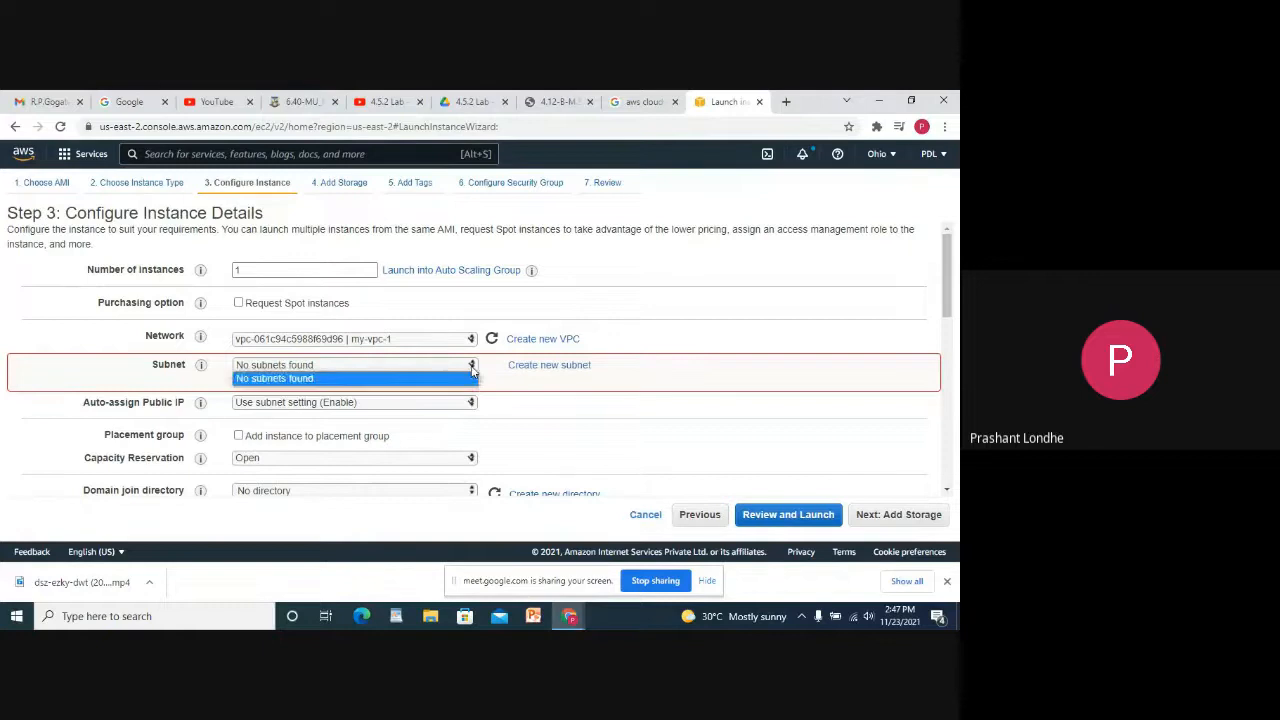
left_click(350, 375)
left_click(60, 126)
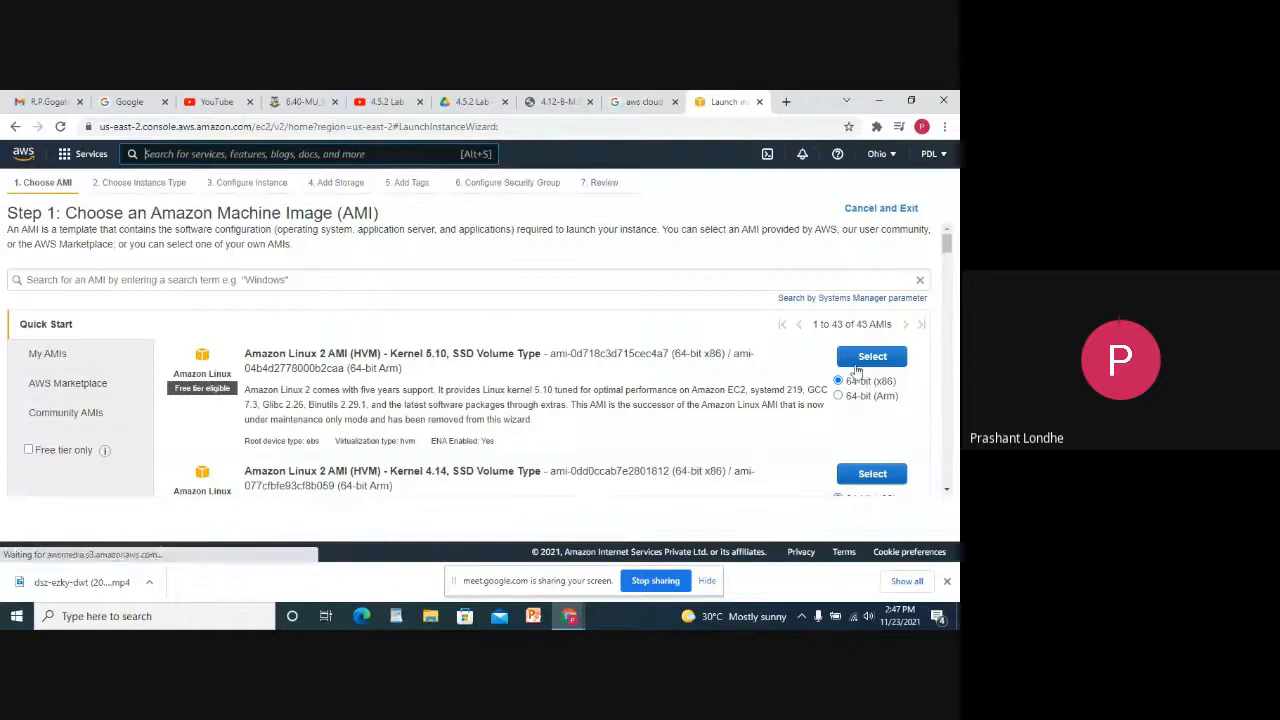
left_click(860, 360)
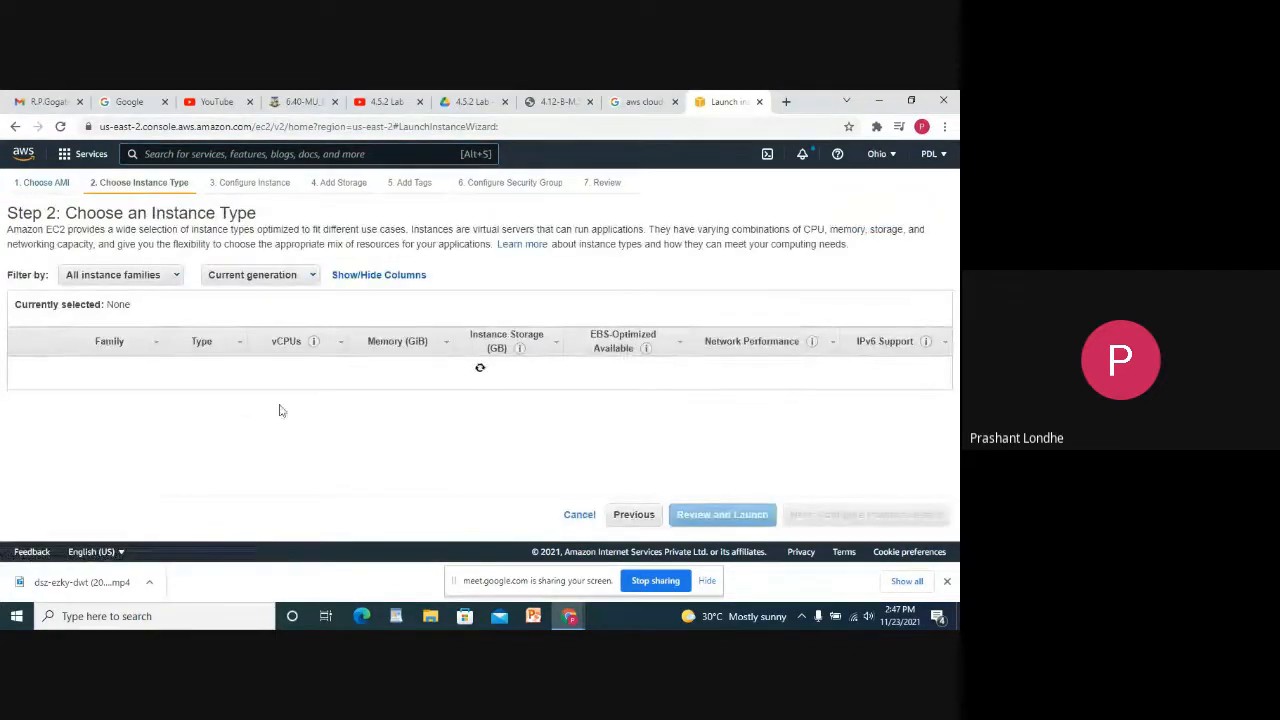
left_click(860, 520)
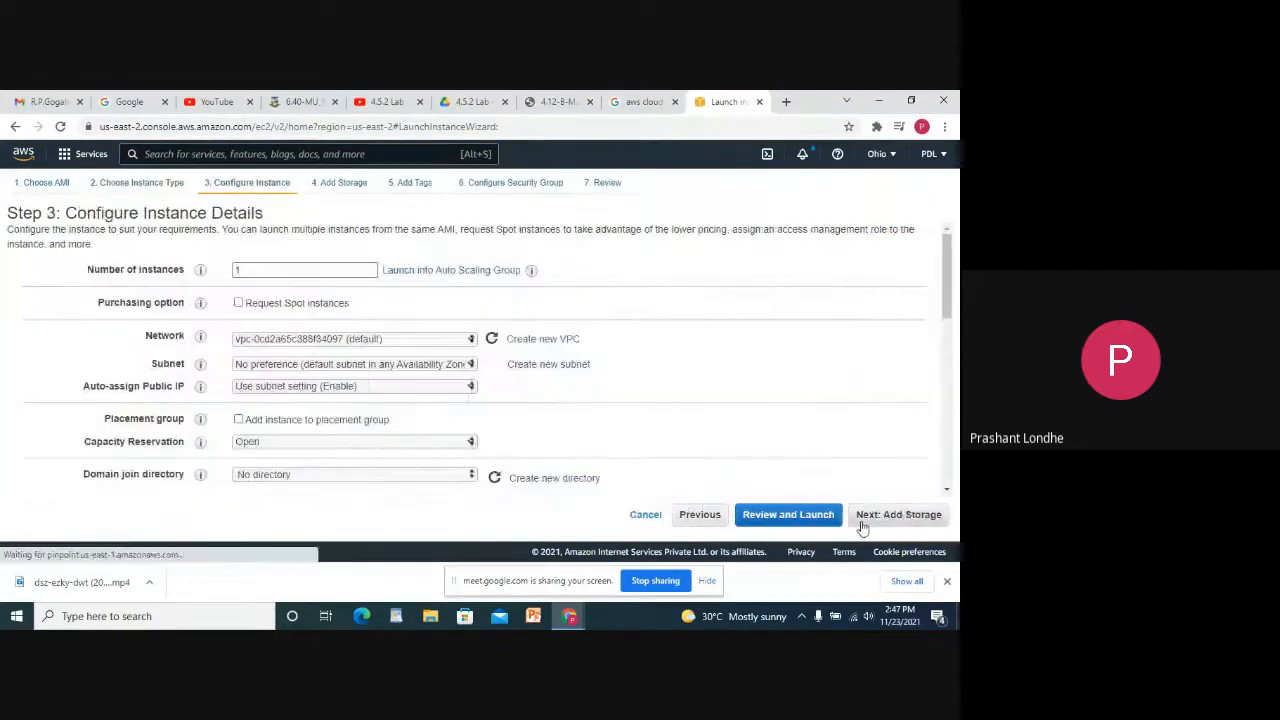
Put the instance on network my-vpc-1 in subnet my-subnet-1.
scroll(404, 352, "down", 1)
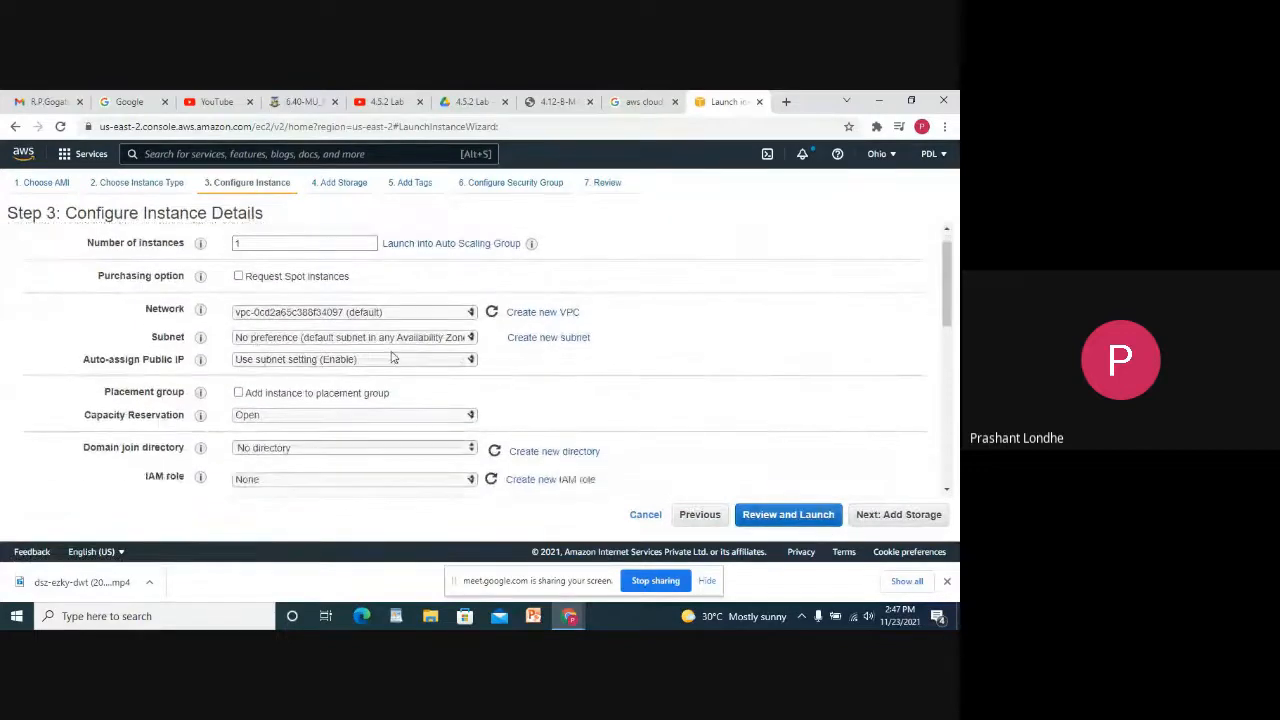
scroll(450, 345, "down", 2)
left_click(450, 334)
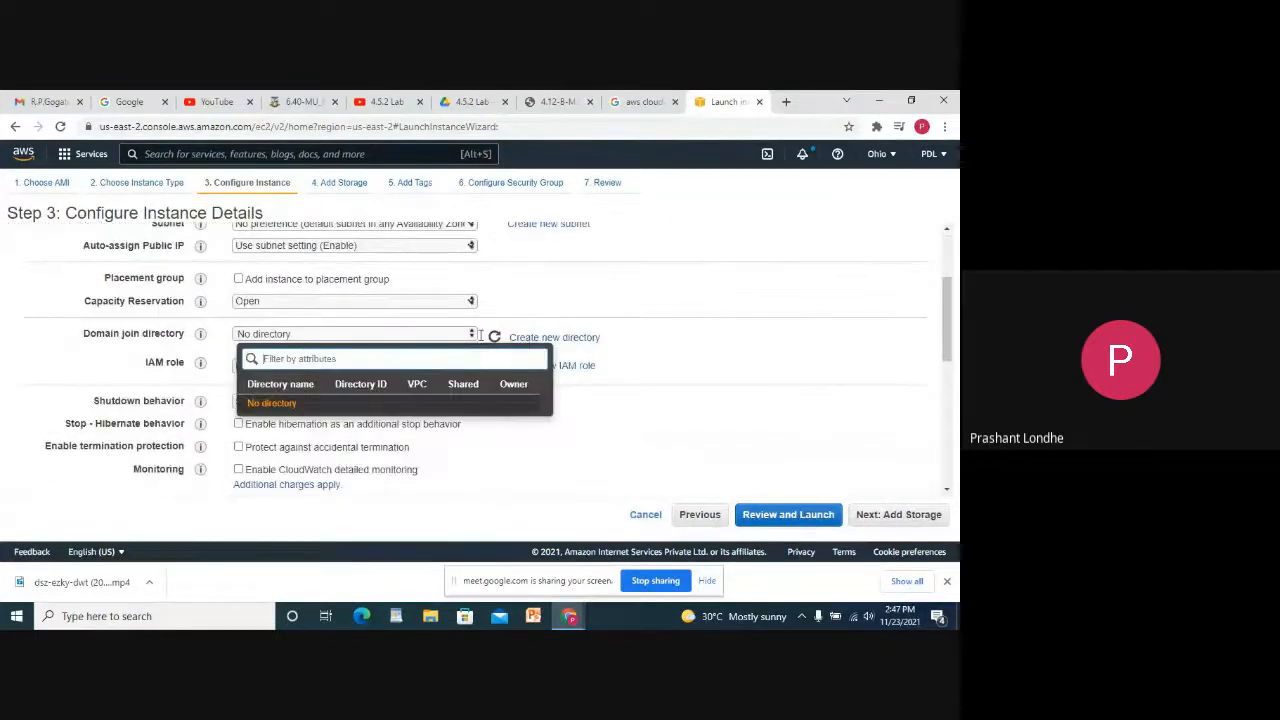
left_click(610, 305)
scroll(560, 320, "up", 3)
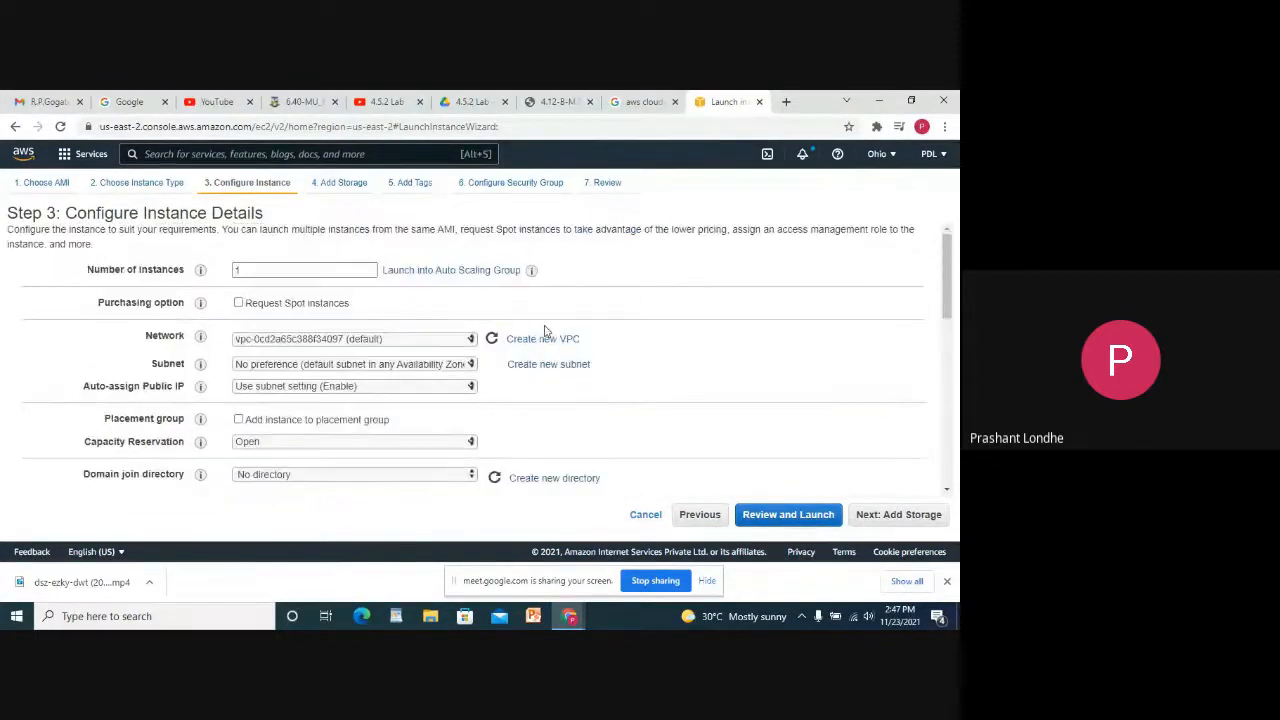
left_click(393, 342)
left_click(397, 350)
left_click(414, 367)
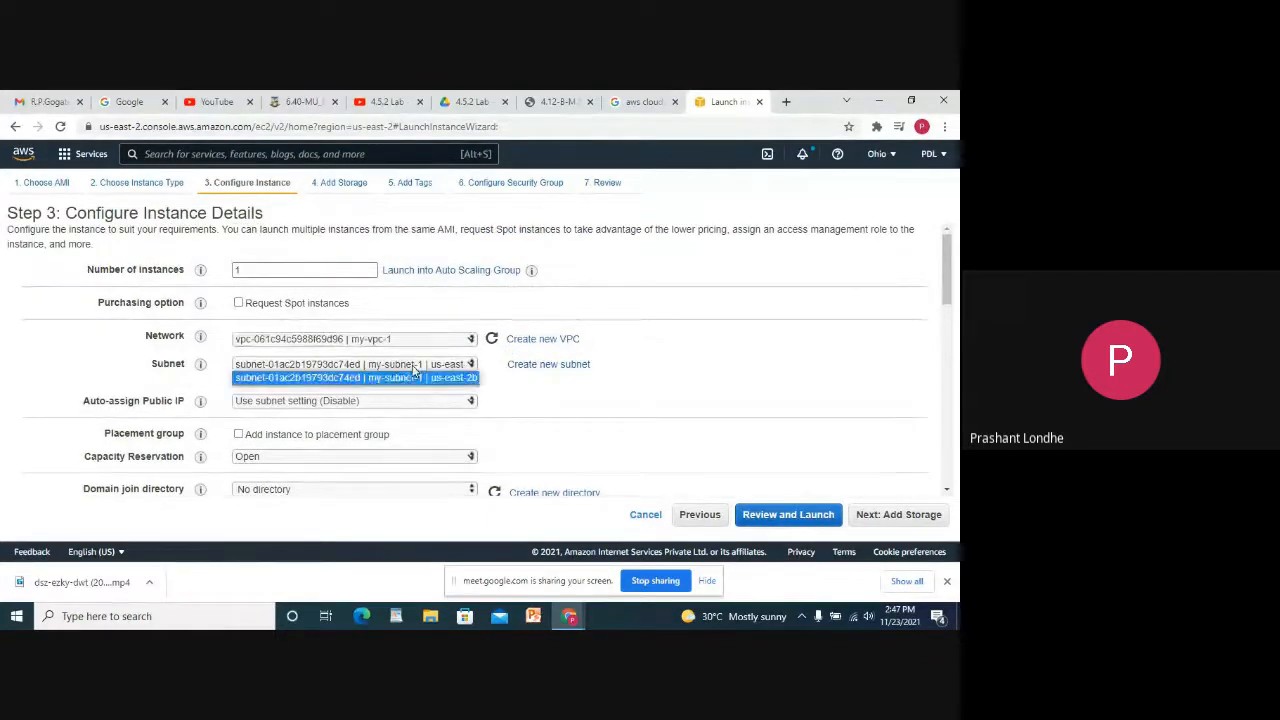
left_click(405, 377)
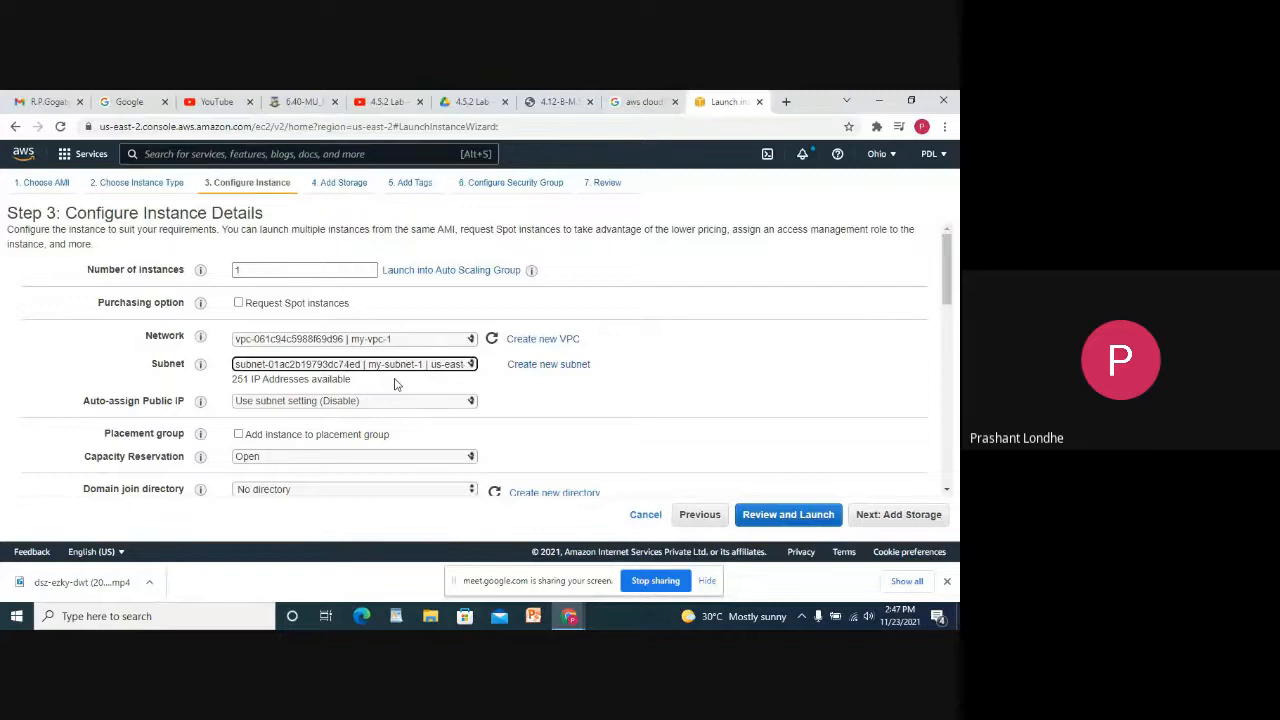
Set Auto-assign Public IP to Enable.
scroll(394, 384, "down", 1)
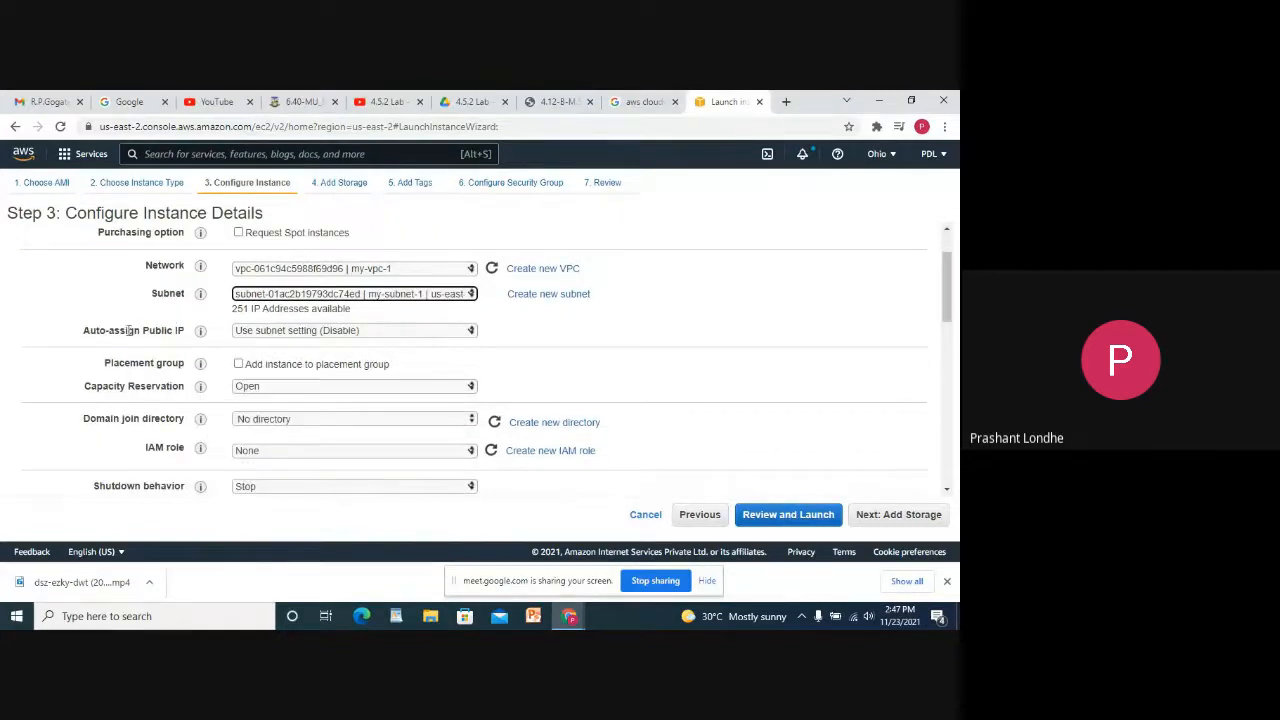
left_click(300, 331)
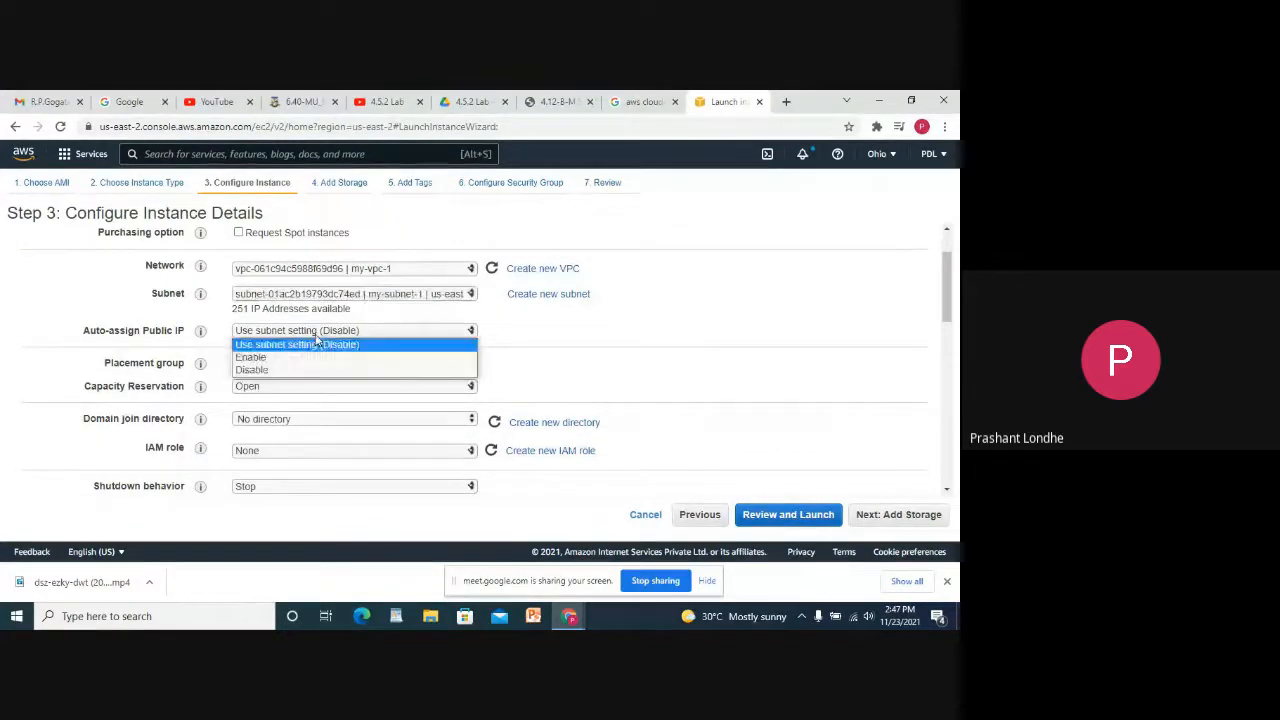
left_click(302, 357)
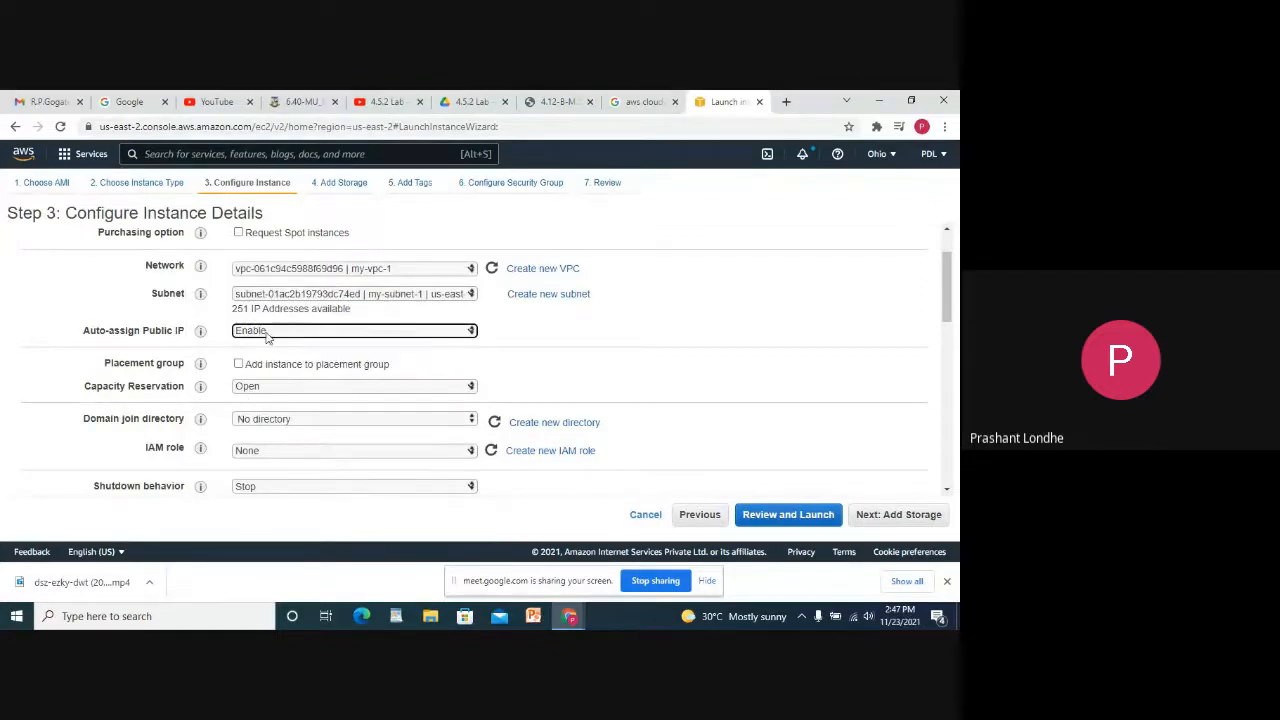
scroll(423, 349, "down", 3)
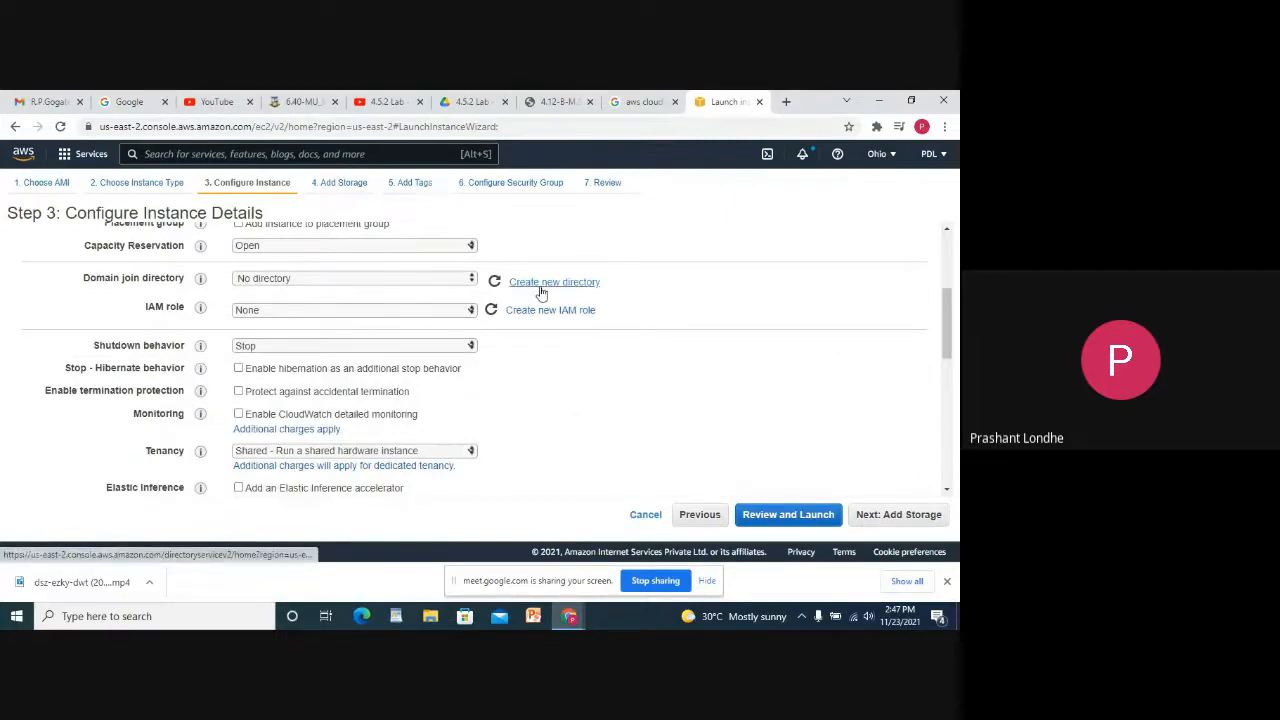
Begin an AD Connector directory setup in a new tab, then abandon it.
left_click(543, 289)
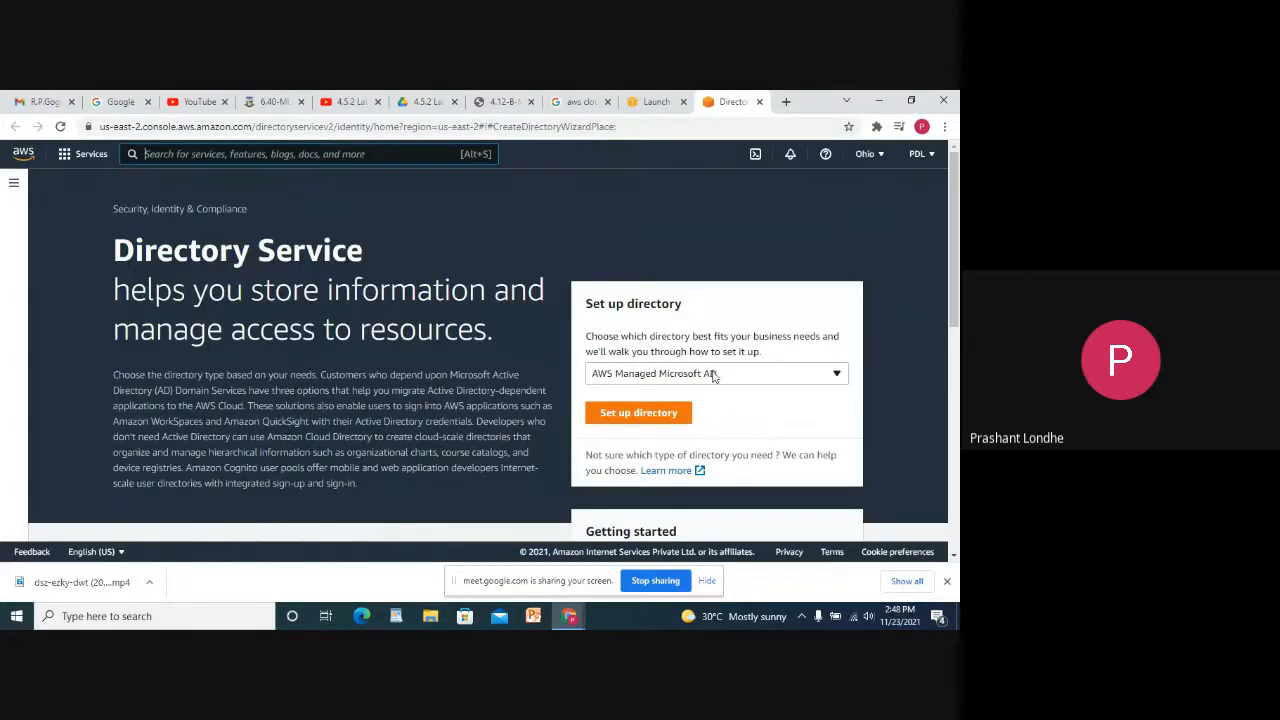
left_click(712, 374)
left_click(650, 414)
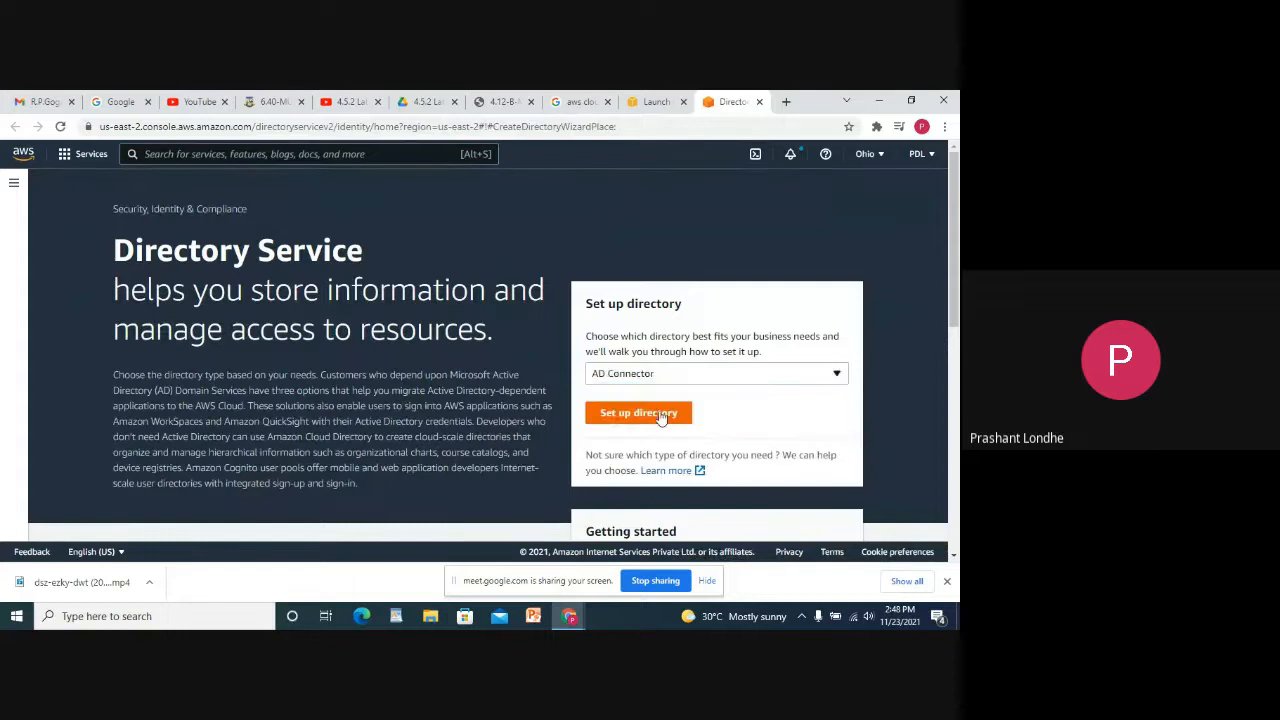
left_click(645, 412)
scroll(760, 470, "down", 1)
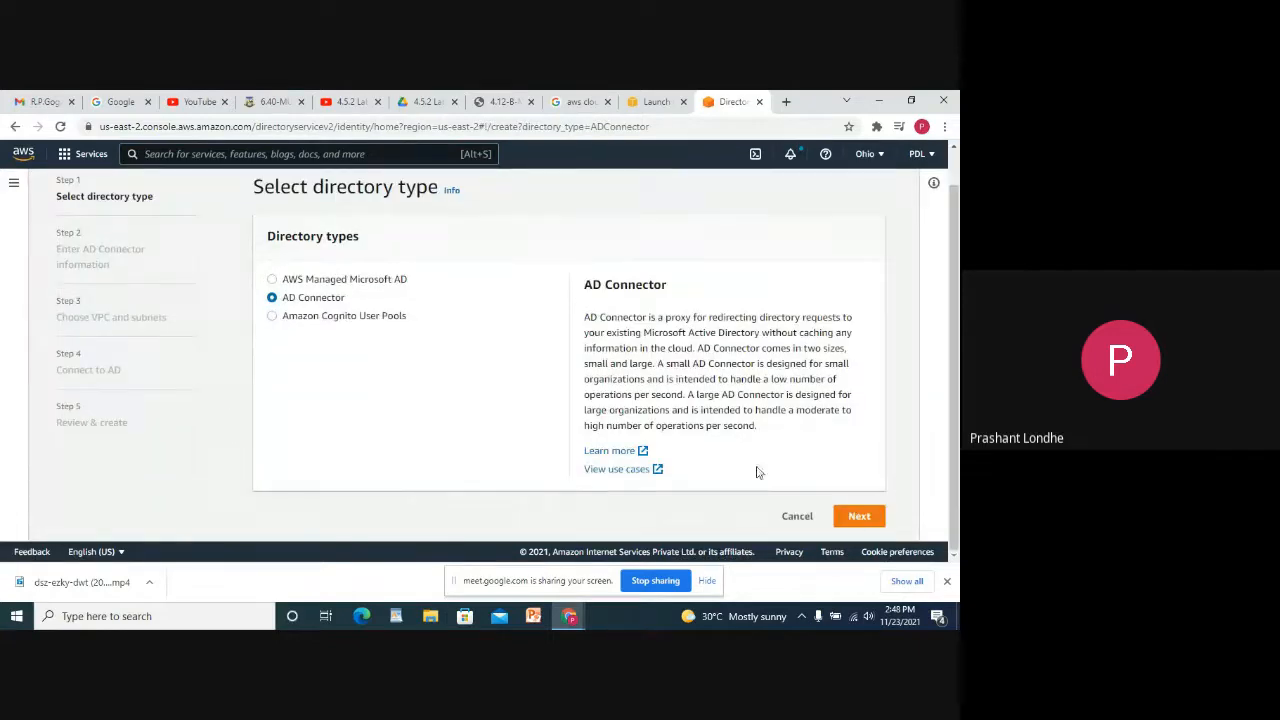
left_click(856, 517)
scroll(500, 400, "down", 2)
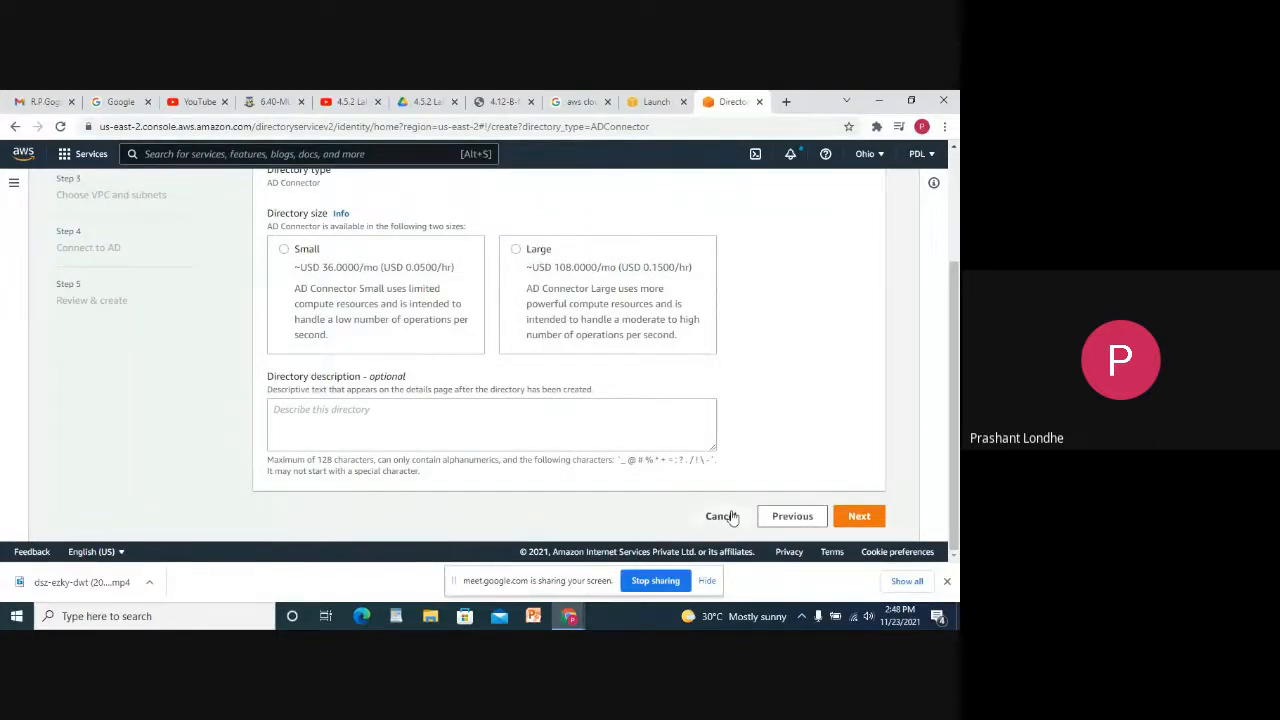
left_click(792, 516)
Open IAM role creation in a new tab, close the directory tab, and return to the launch wizard.
left_click(656, 101)
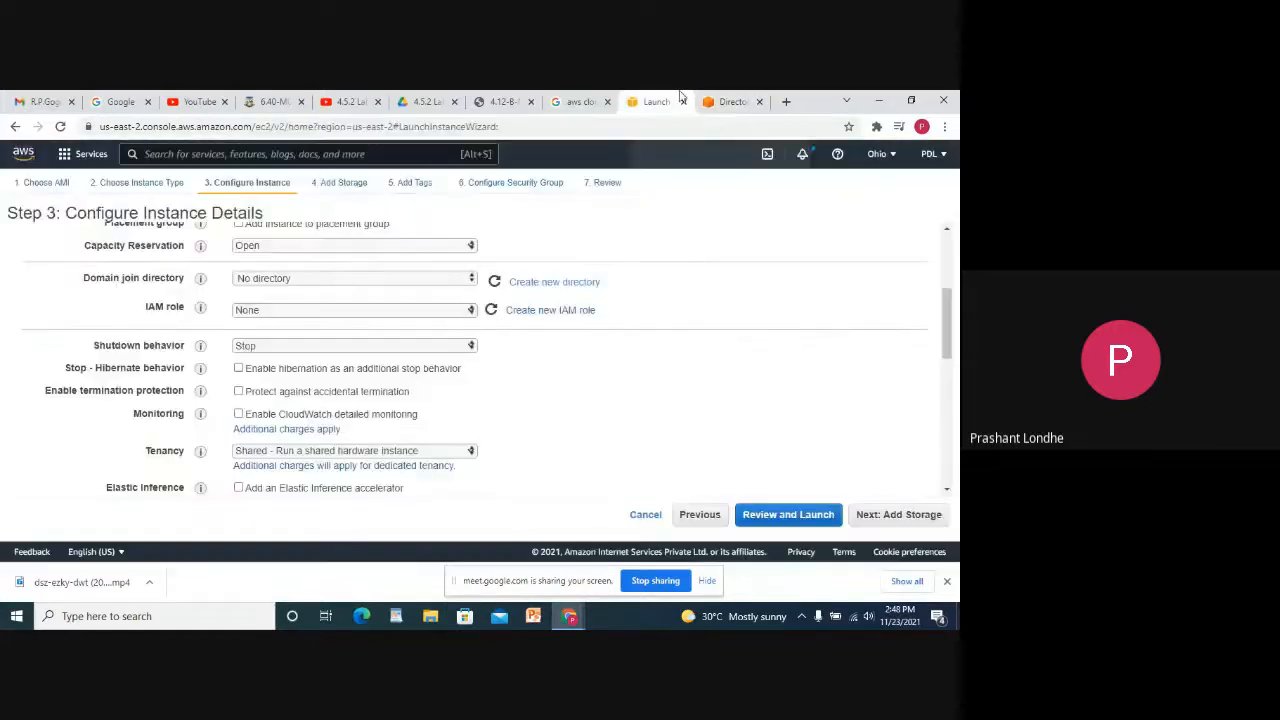
left_click(562, 317)
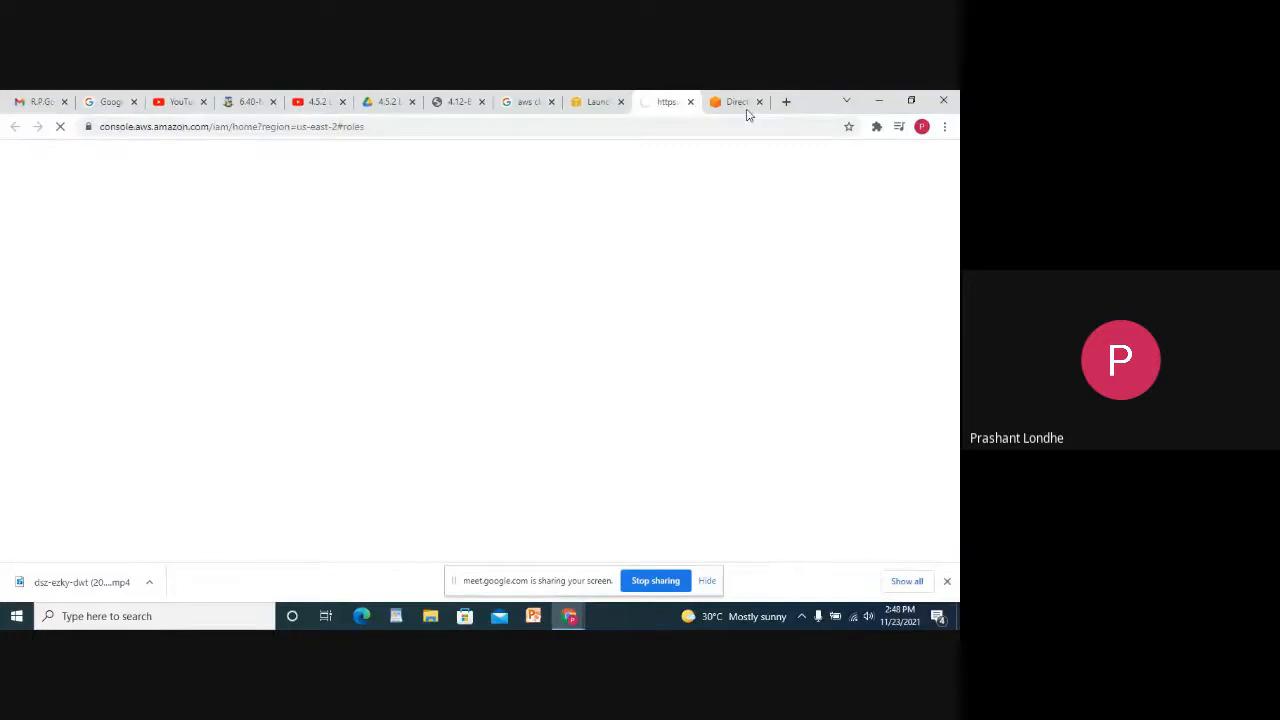
left_click(746, 107)
left_click(763, 103)
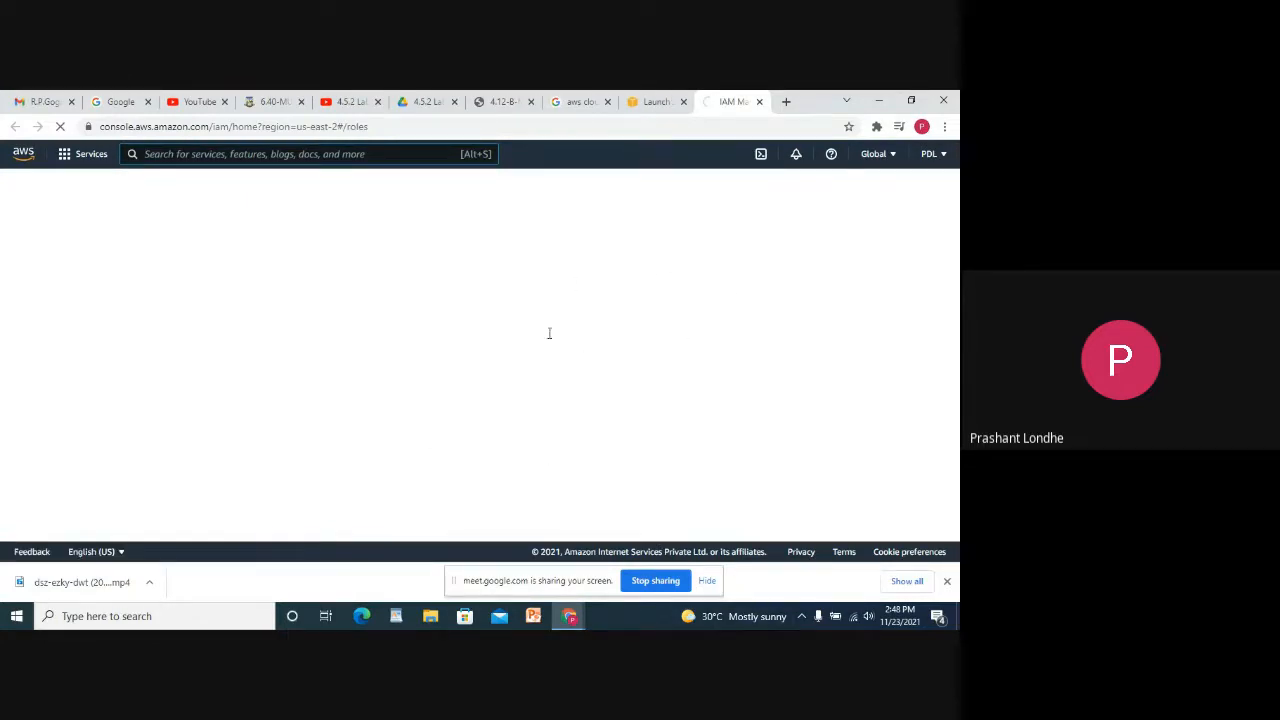
left_click(653, 104)
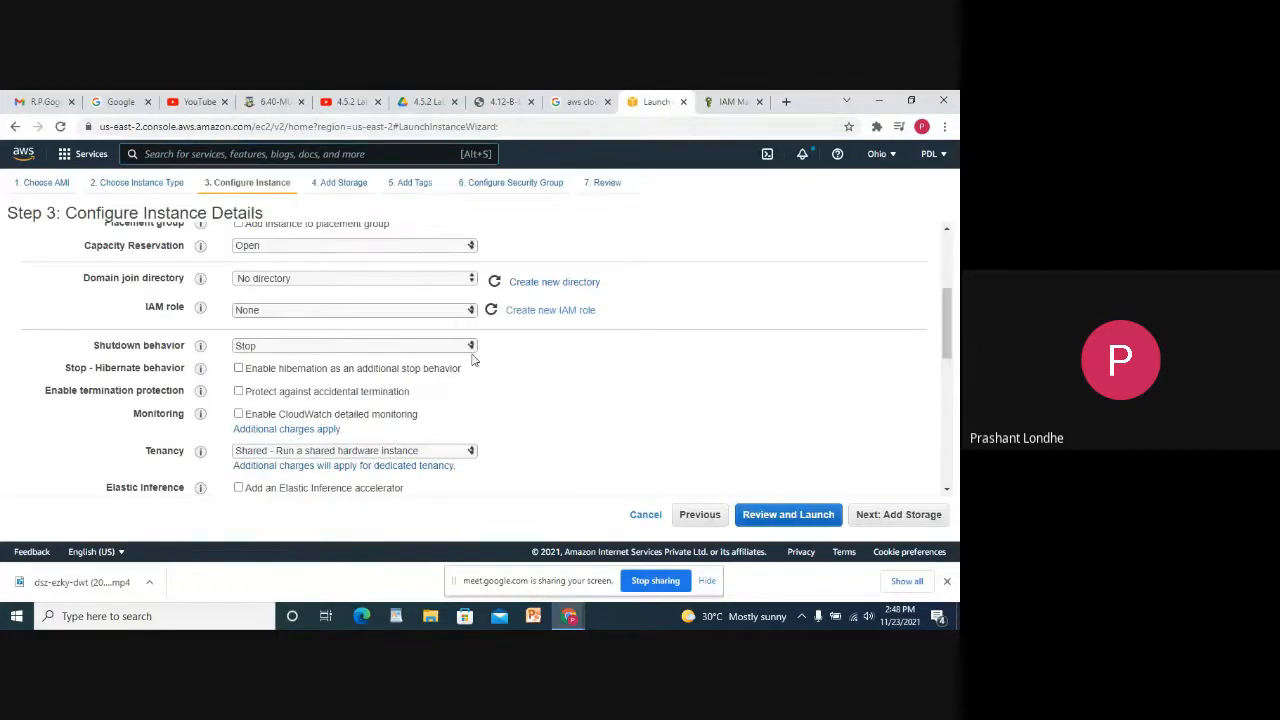
scroll(470, 360, "down", 1)
scroll(436, 362, "down", 2)
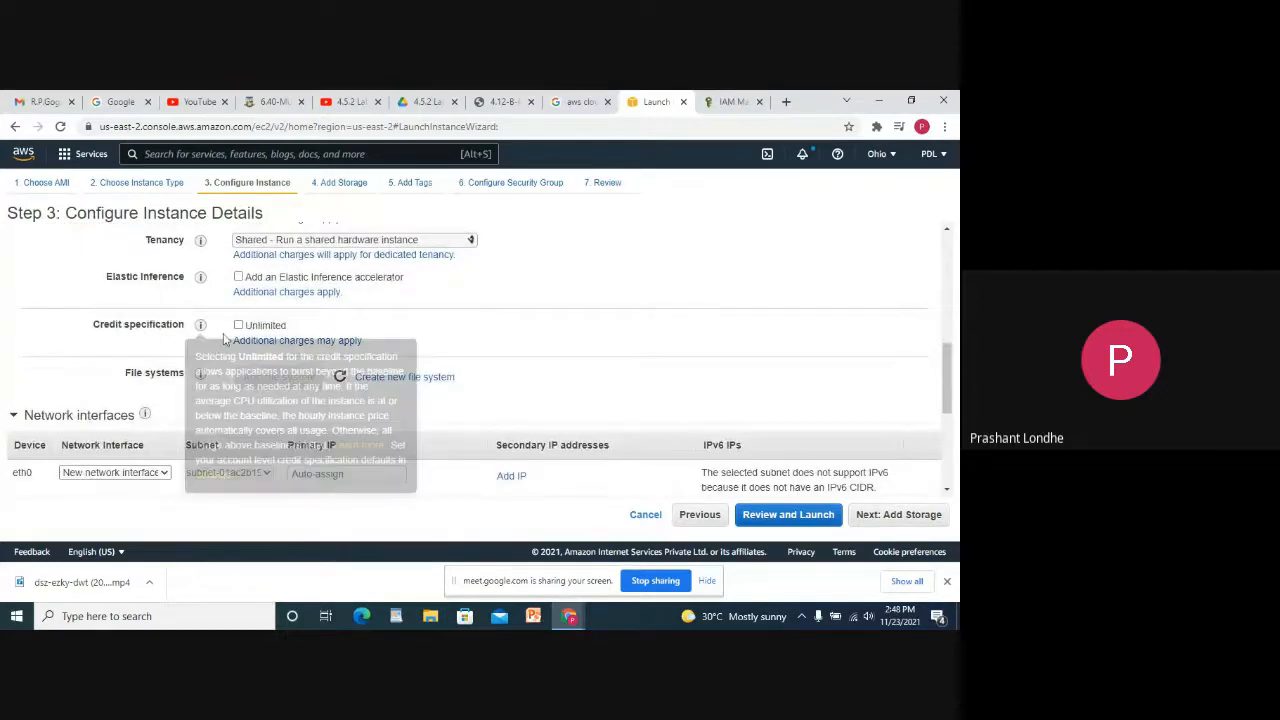
scroll(382, 390, "down", 3)
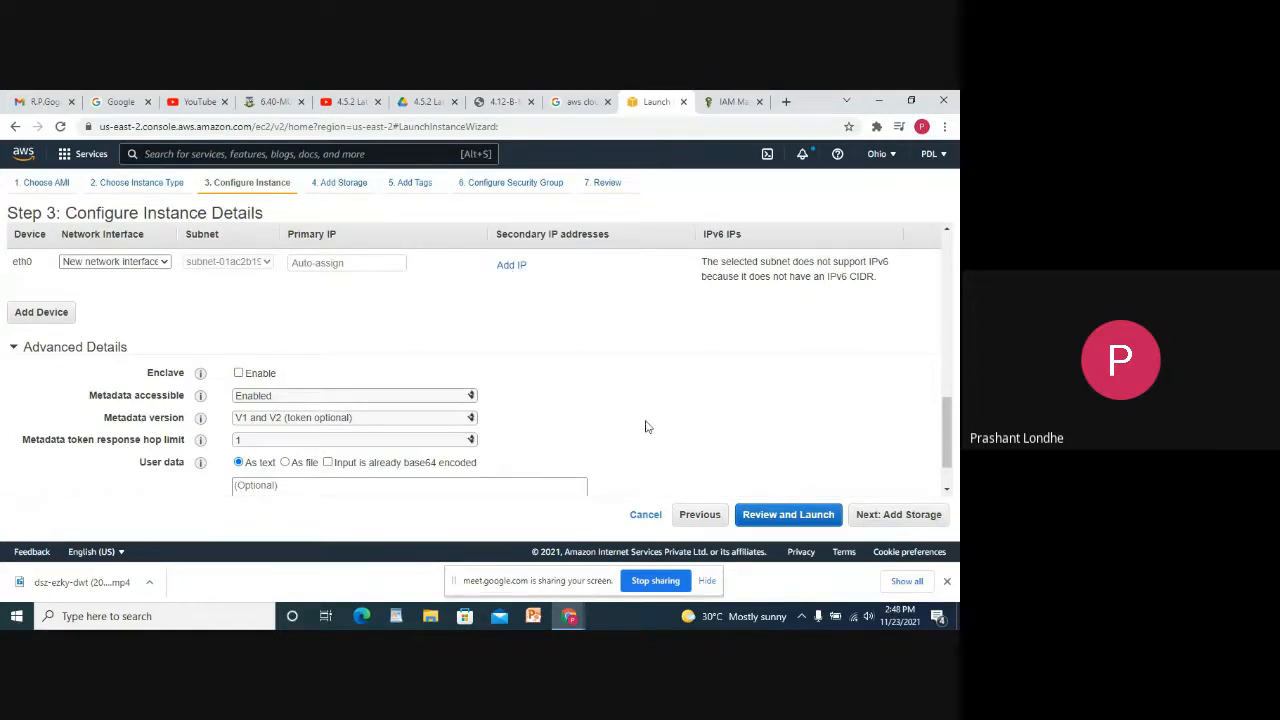
scroll(645, 427, "down", 1)
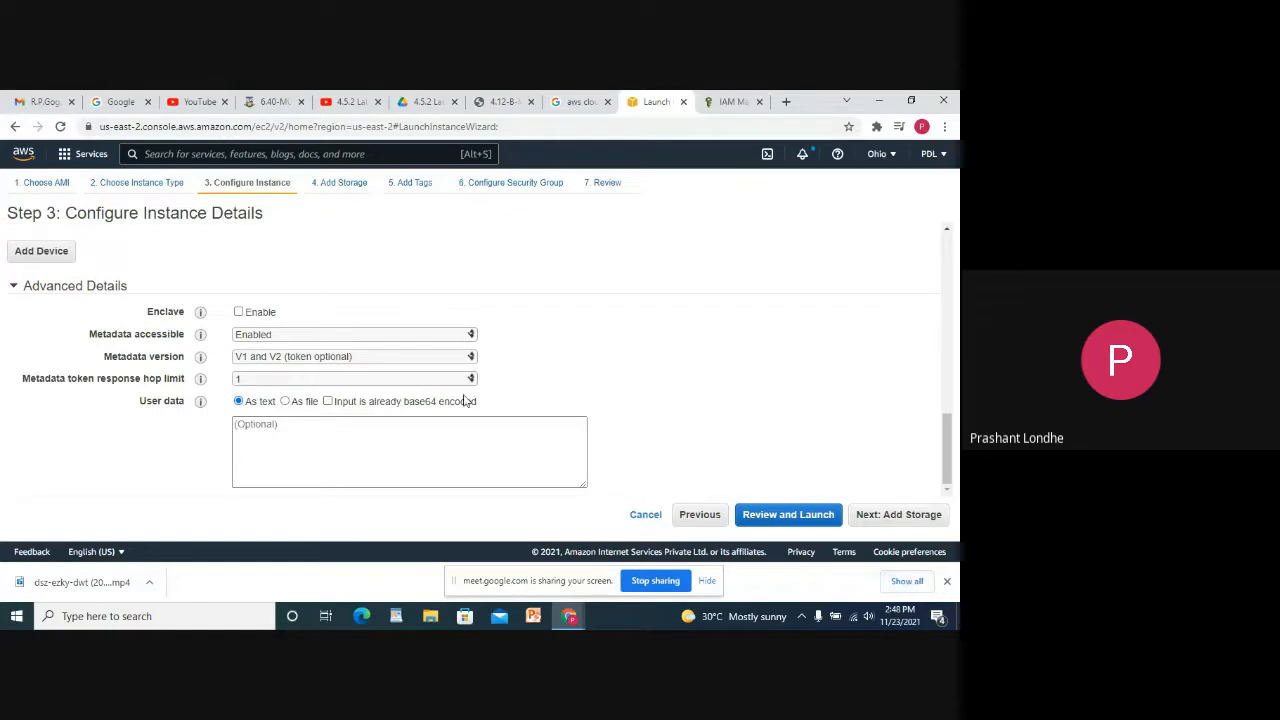
Add a new 10 GiB EBS volume at /dev/sdb, then proceed to Add Tags.
left_click(908, 515)
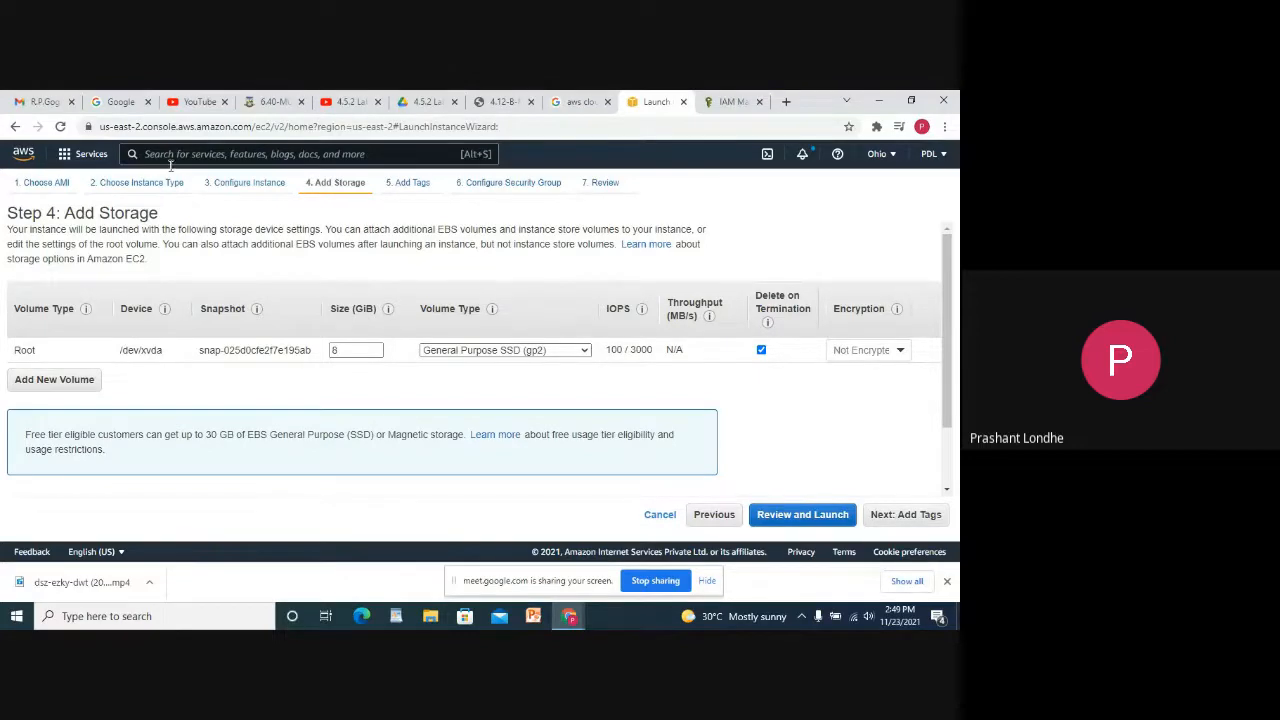
left_click(62, 382)
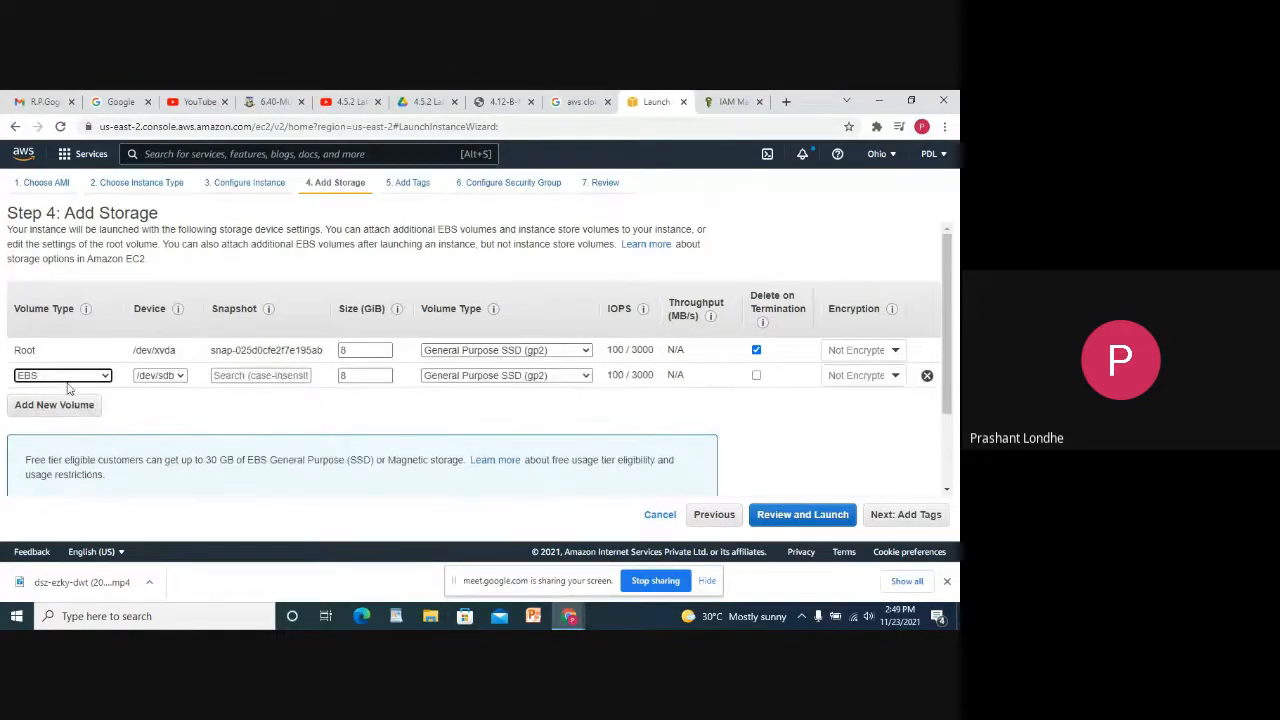
left_click(66, 365)
left_click(73, 377)
left_click(74, 378)
left_click(154, 381)
left_click(155, 388)
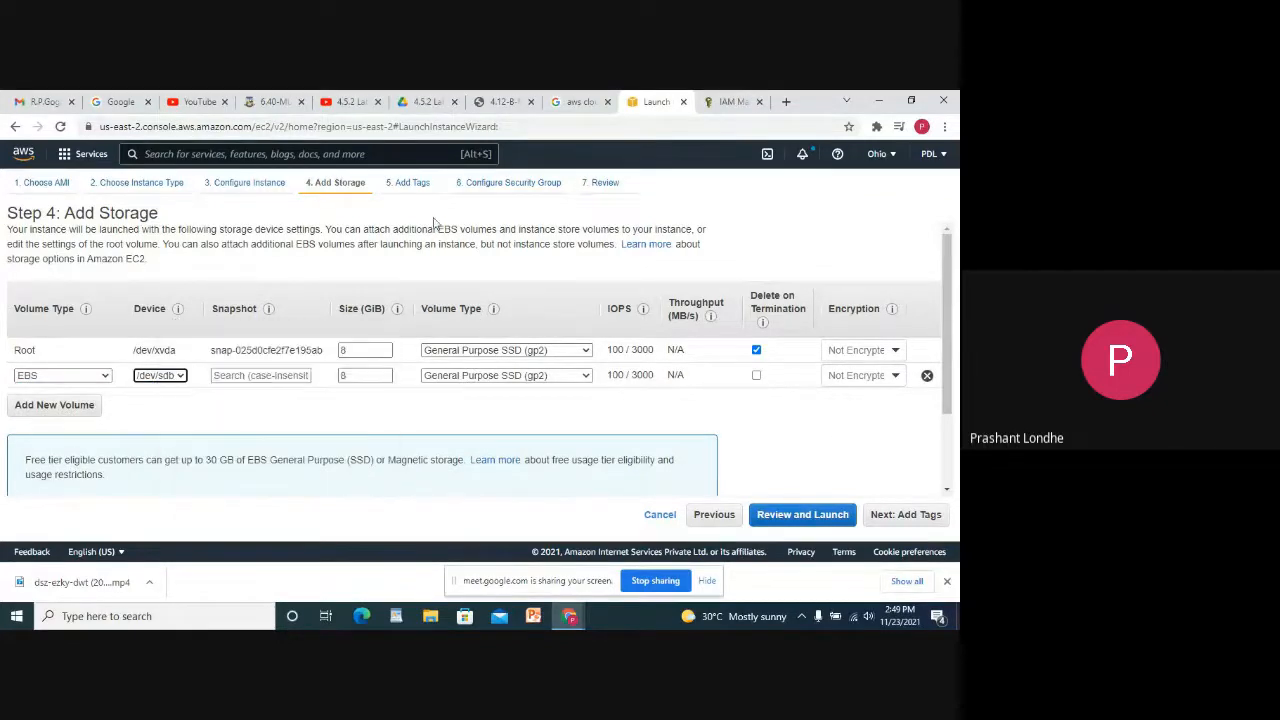
double_click(366, 375)
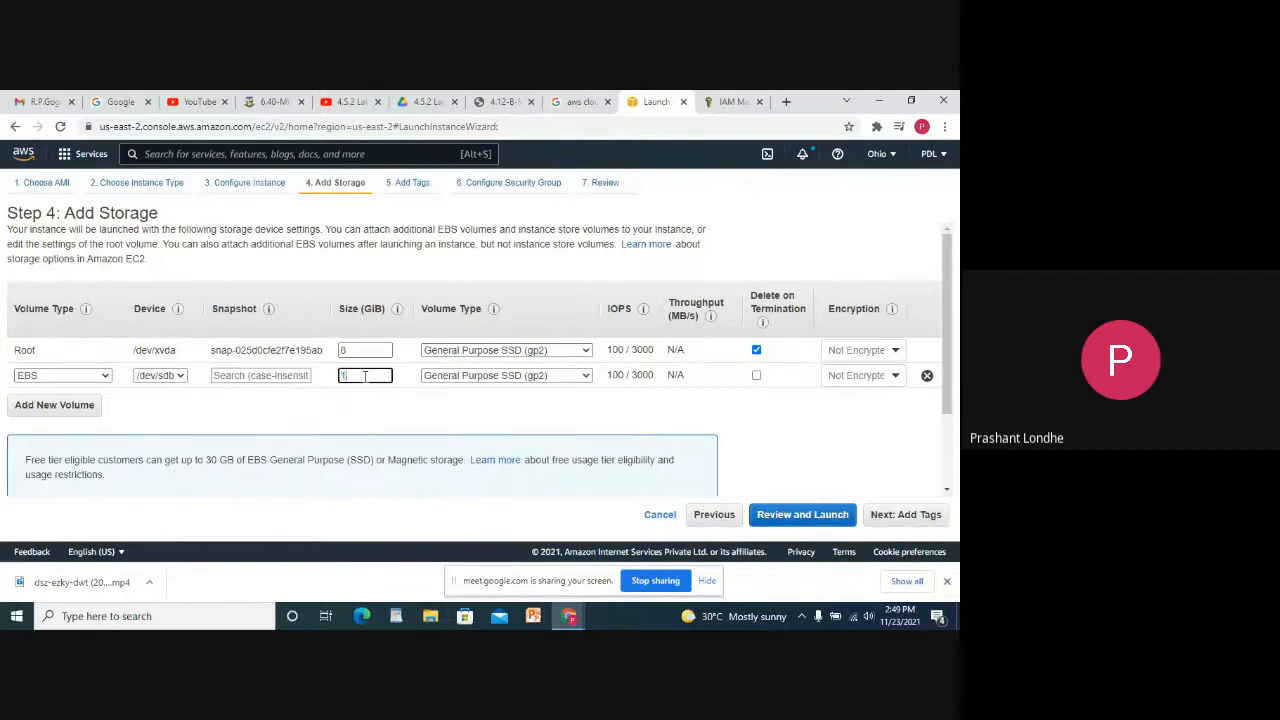
left_click(673, 419)
left_click(933, 515)
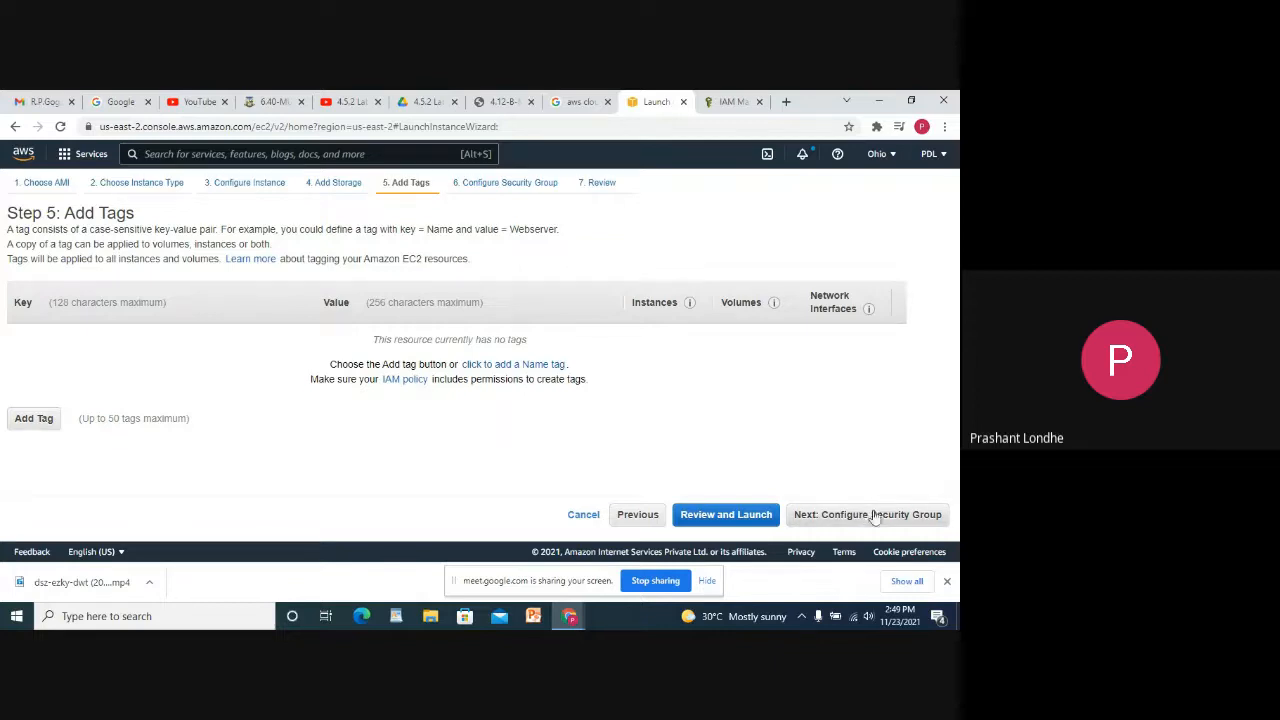
Skip tags, choose the existing default VPC security group, and continue to review.
left_click(872, 515)
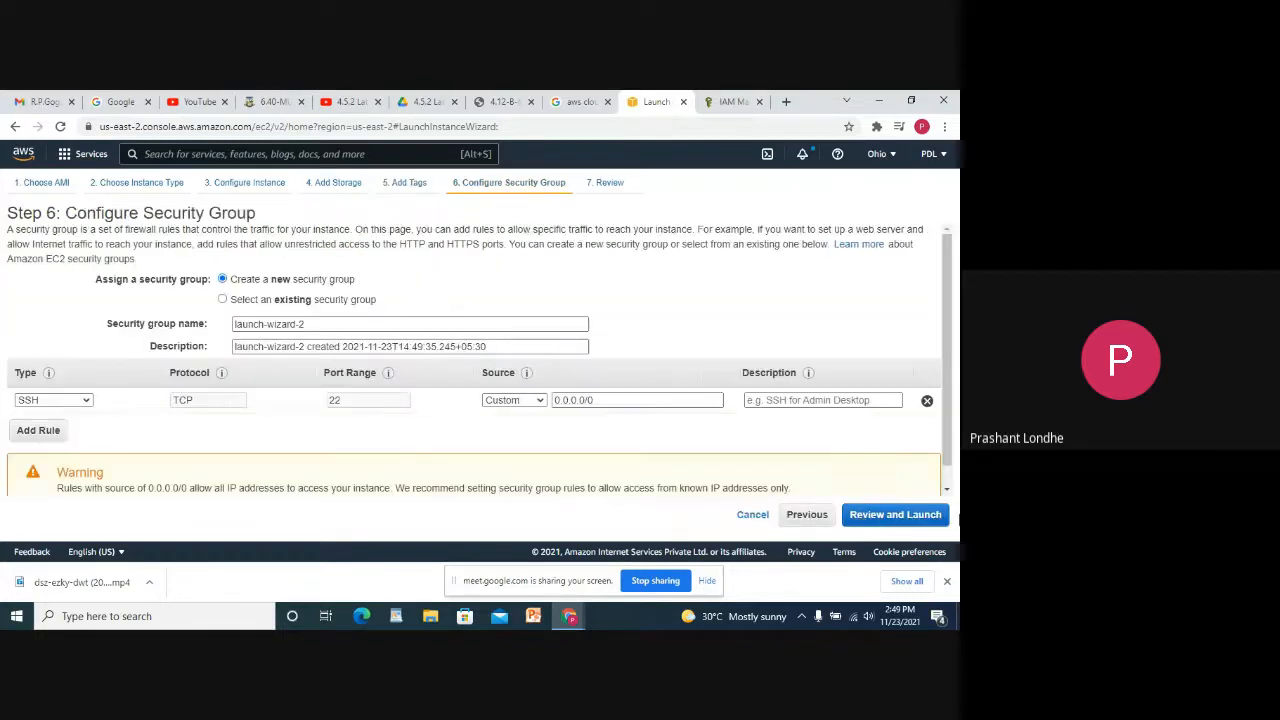
scroll(262, 278, "down", 1)
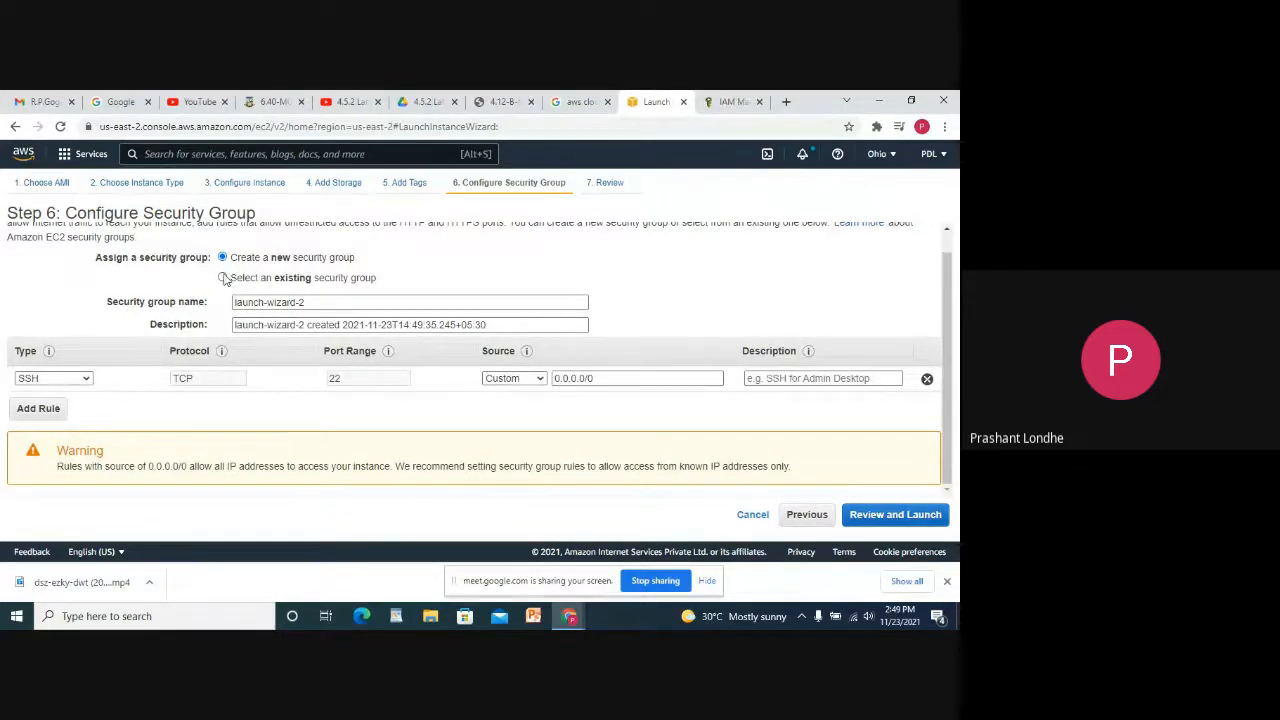
left_click(223, 278)
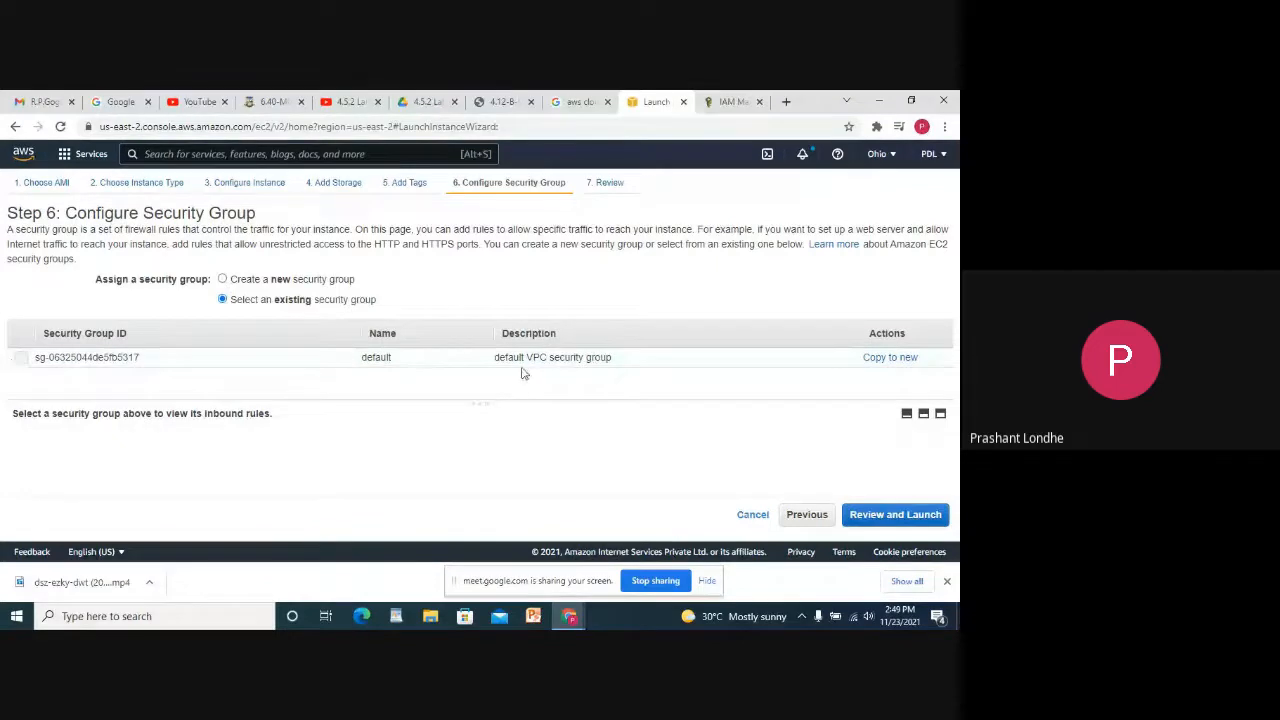
left_click(223, 279)
scroll(200, 410, "down", 1)
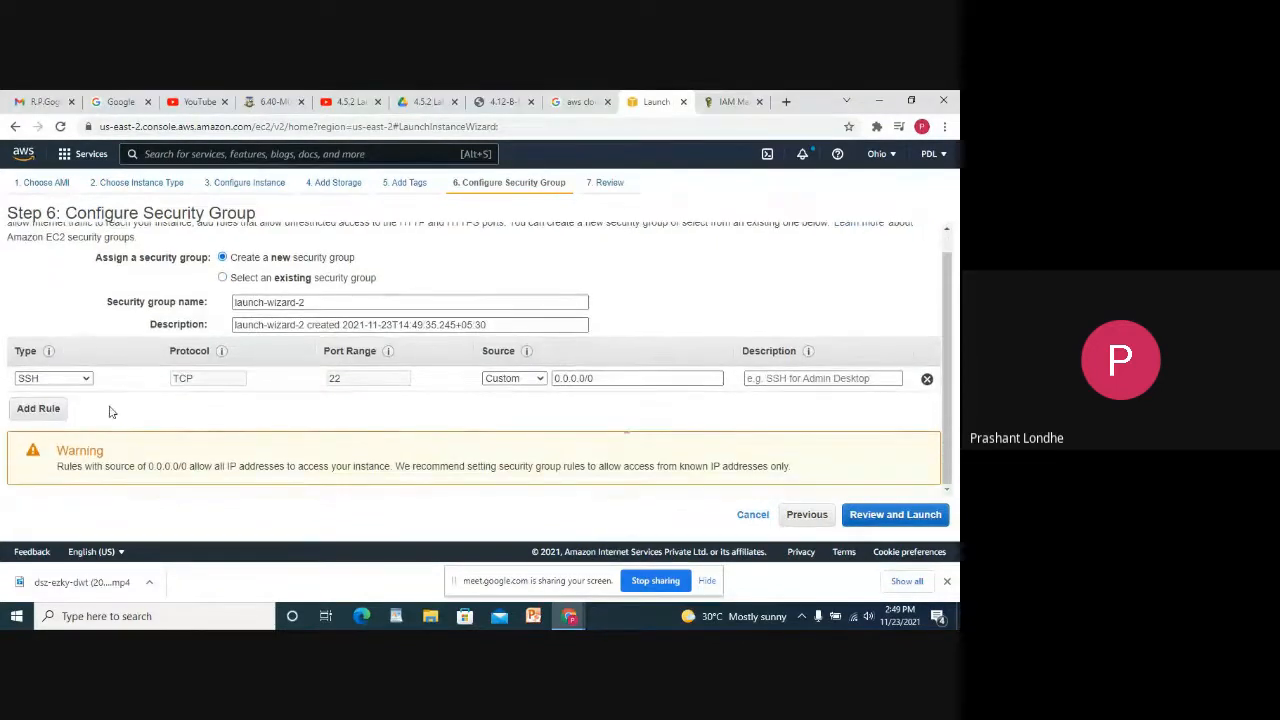
left_click(42, 411)
scroll(391, 406, "down", 1)
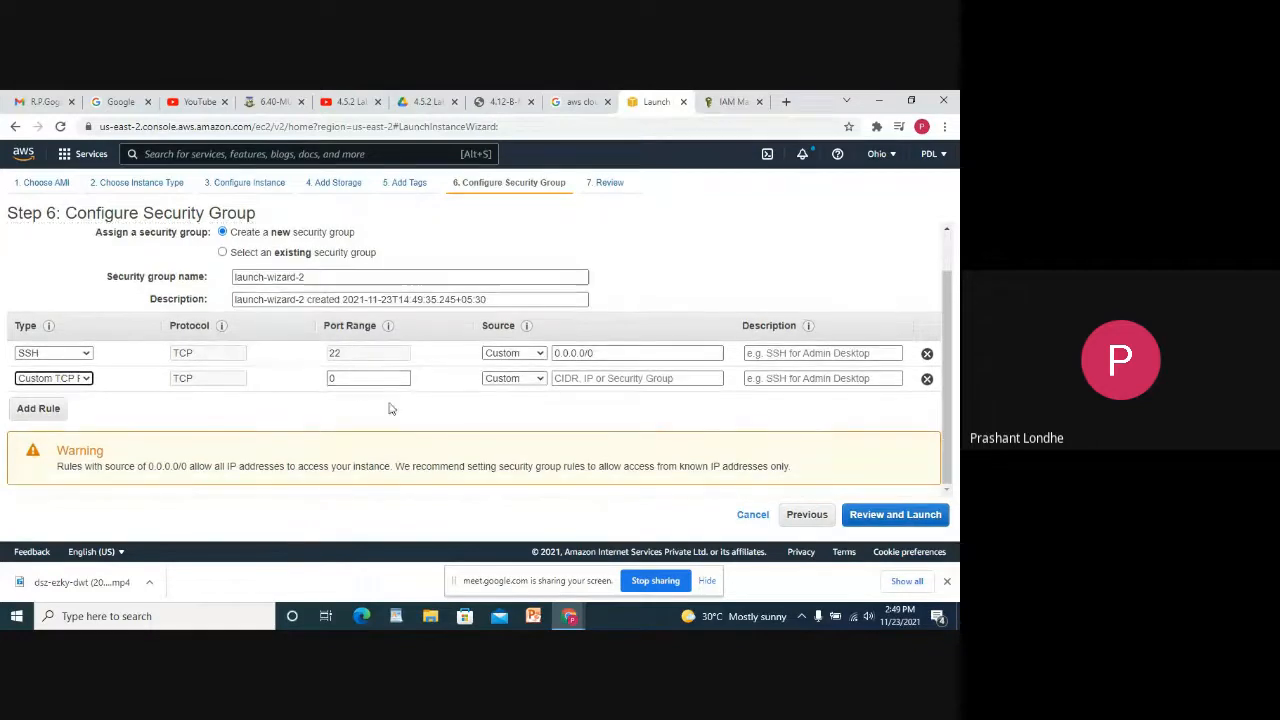
scroll(307, 336, "up", 2)
left_click(234, 301)
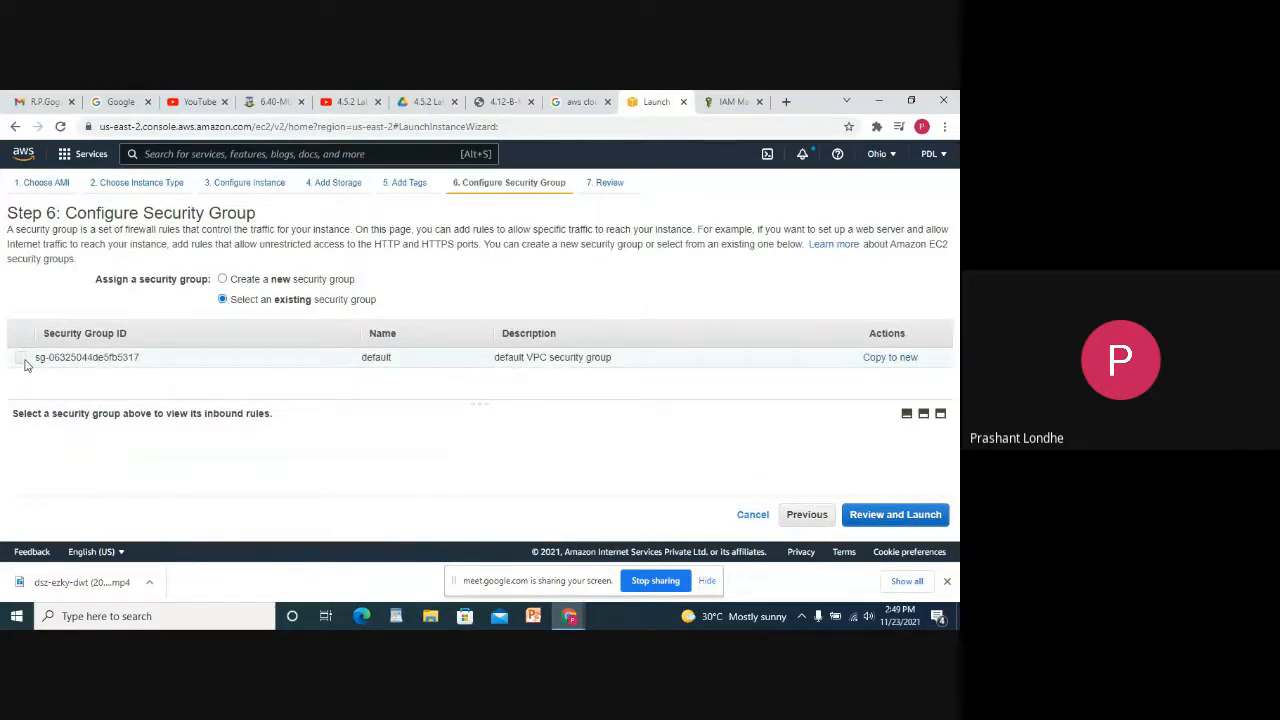
left_click(22, 359)
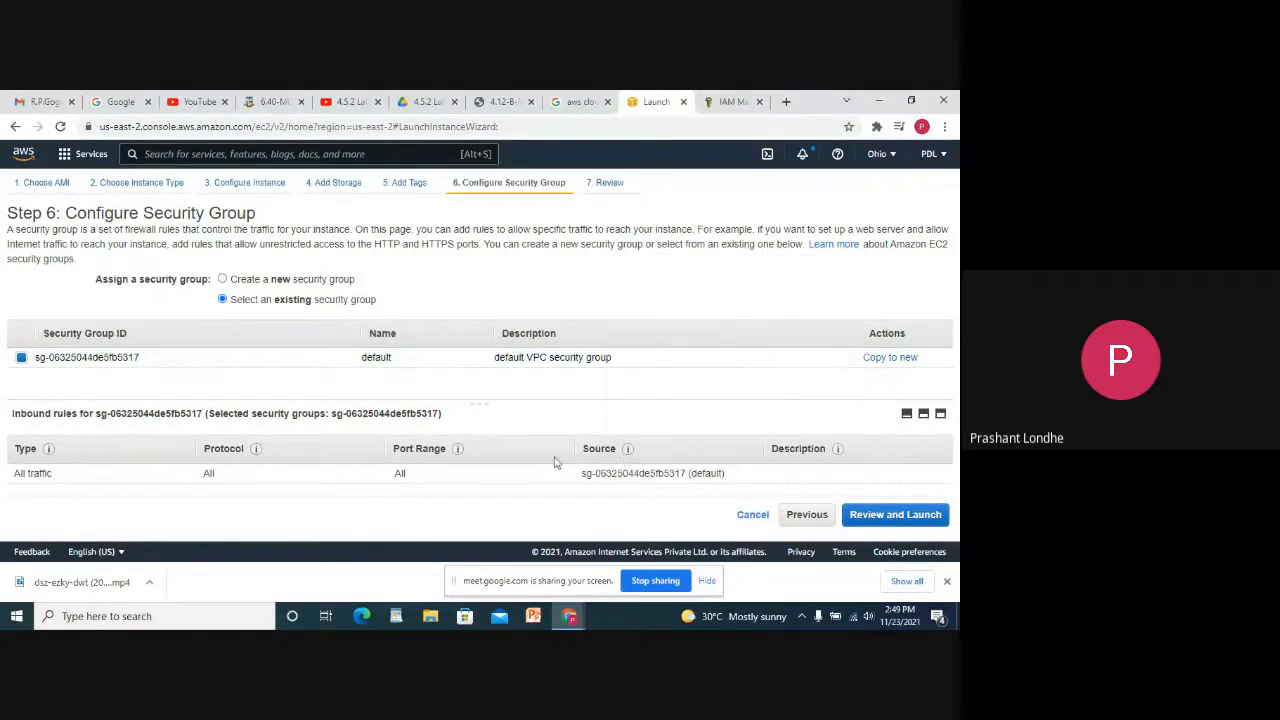
left_click(905, 518)
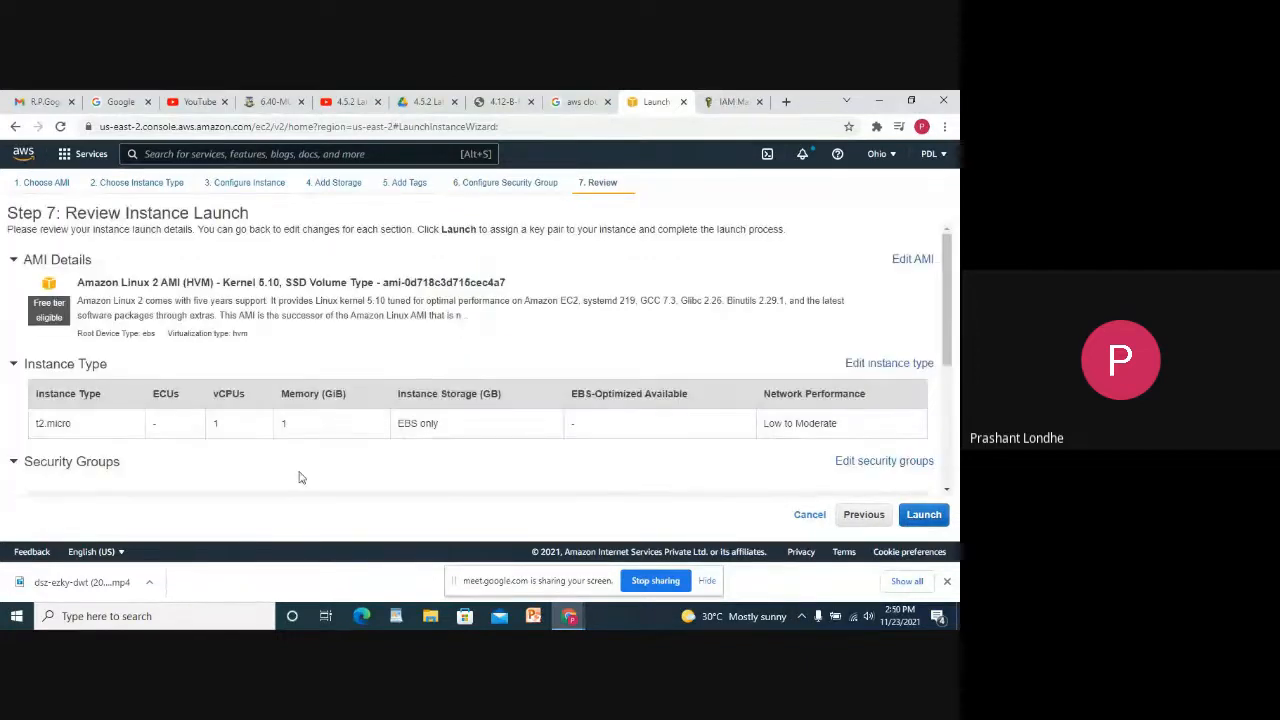
Inspect the t2.micro instance type and its memory value of 1 on the review page.
scroll(333, 351, "down", 5)
scroll(333, 351, "up", 5)
left_click_drag(113, 436, 246, 423)
left_click(246, 423)
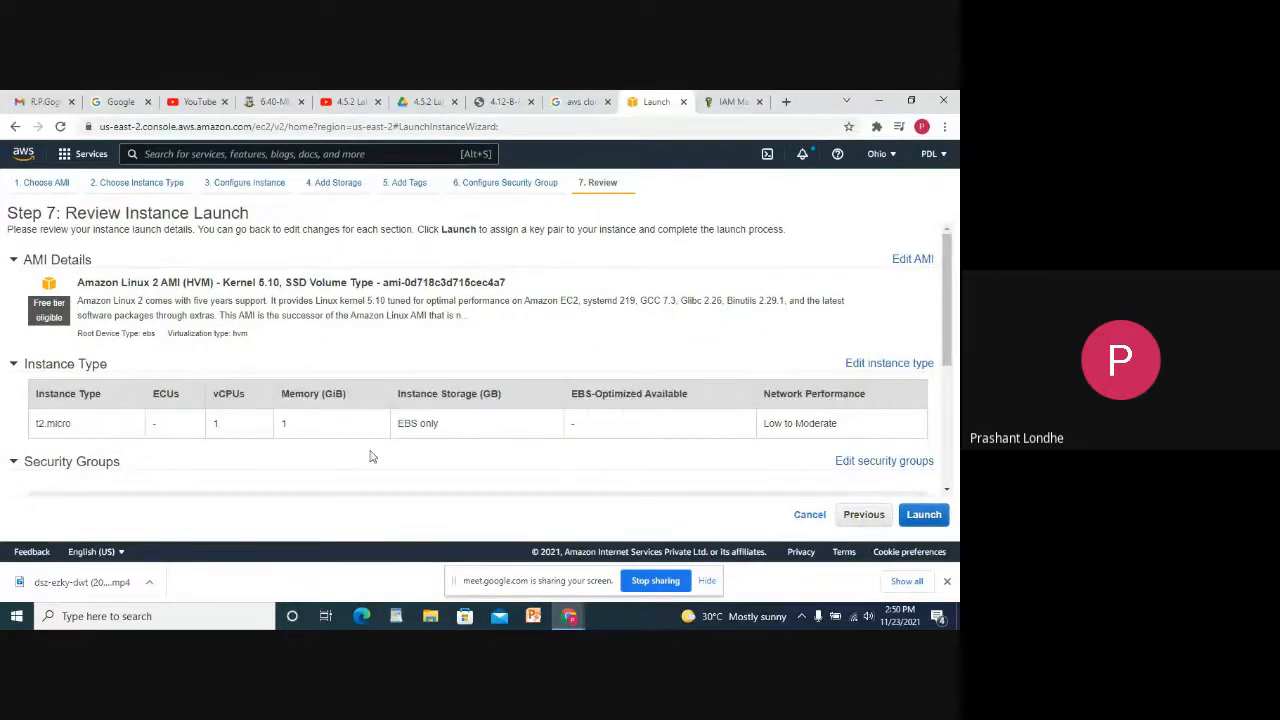
double_click(285, 423)
scroll(300, 420, "down", 2)
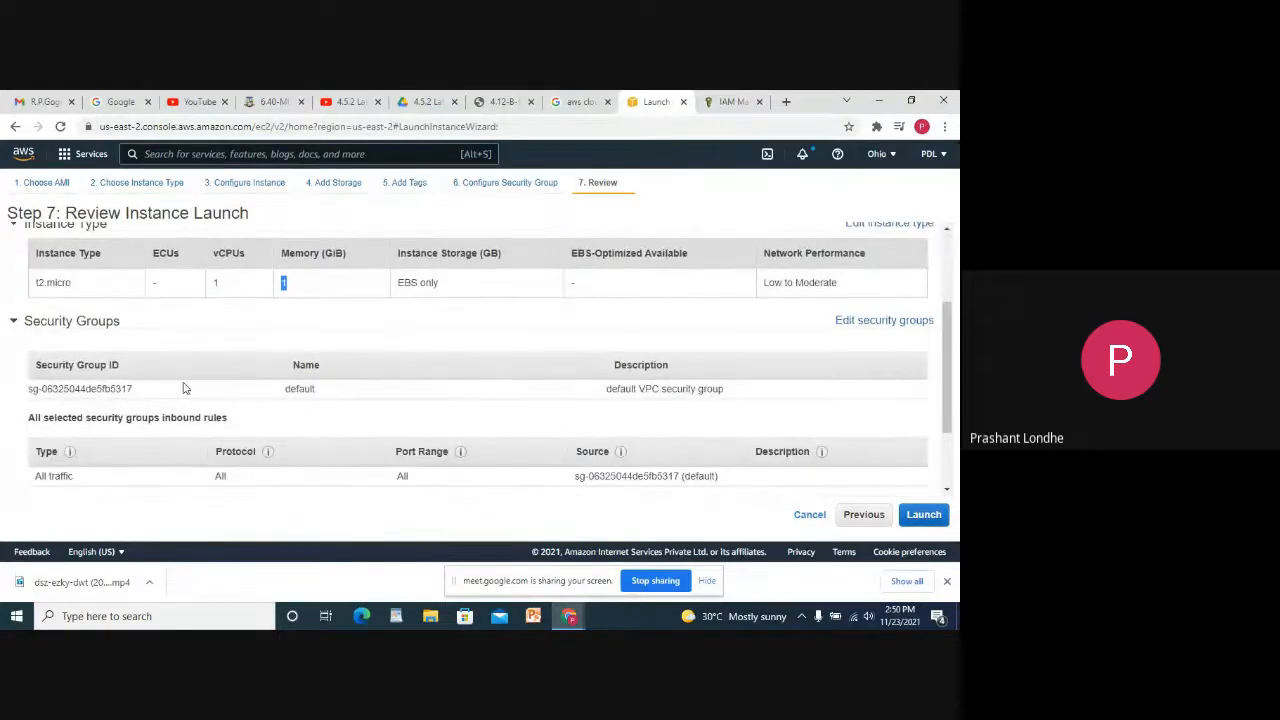
scroll(252, 398, "down", 2)
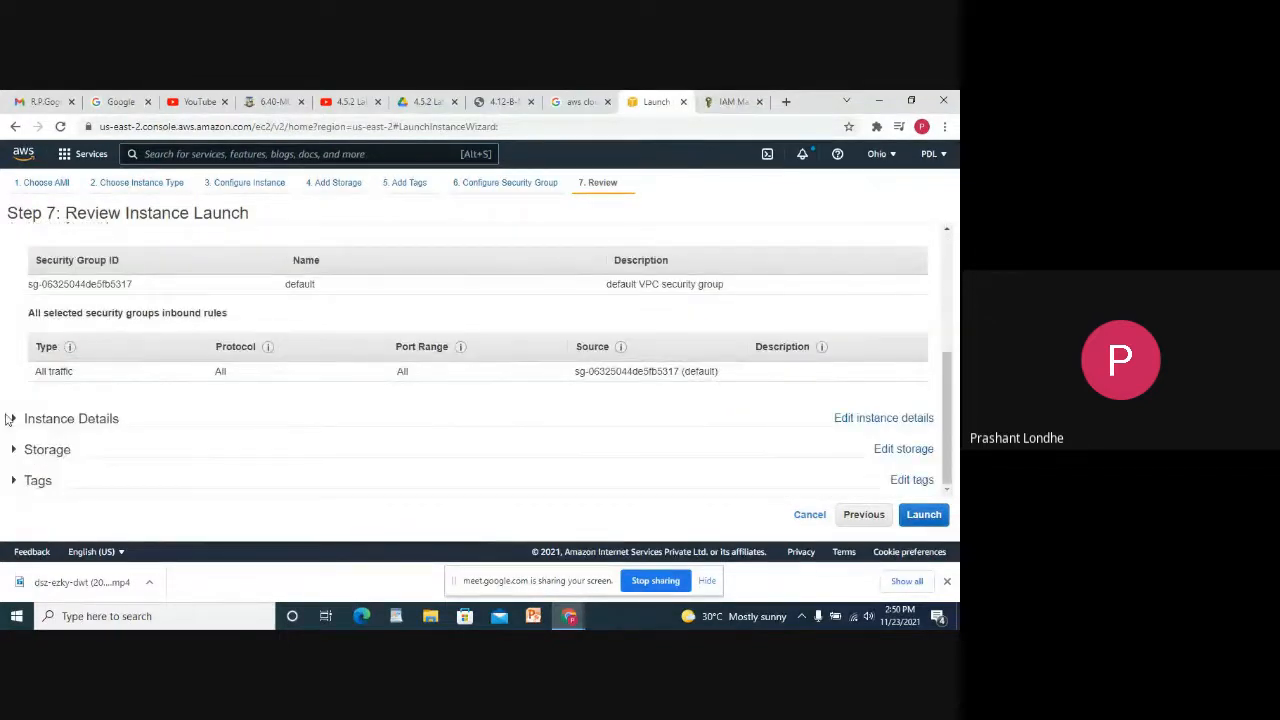
Expand Instance Details and check the network, subnet and network interface.
left_click(12, 419)
scroll(366, 360, "down", 3)
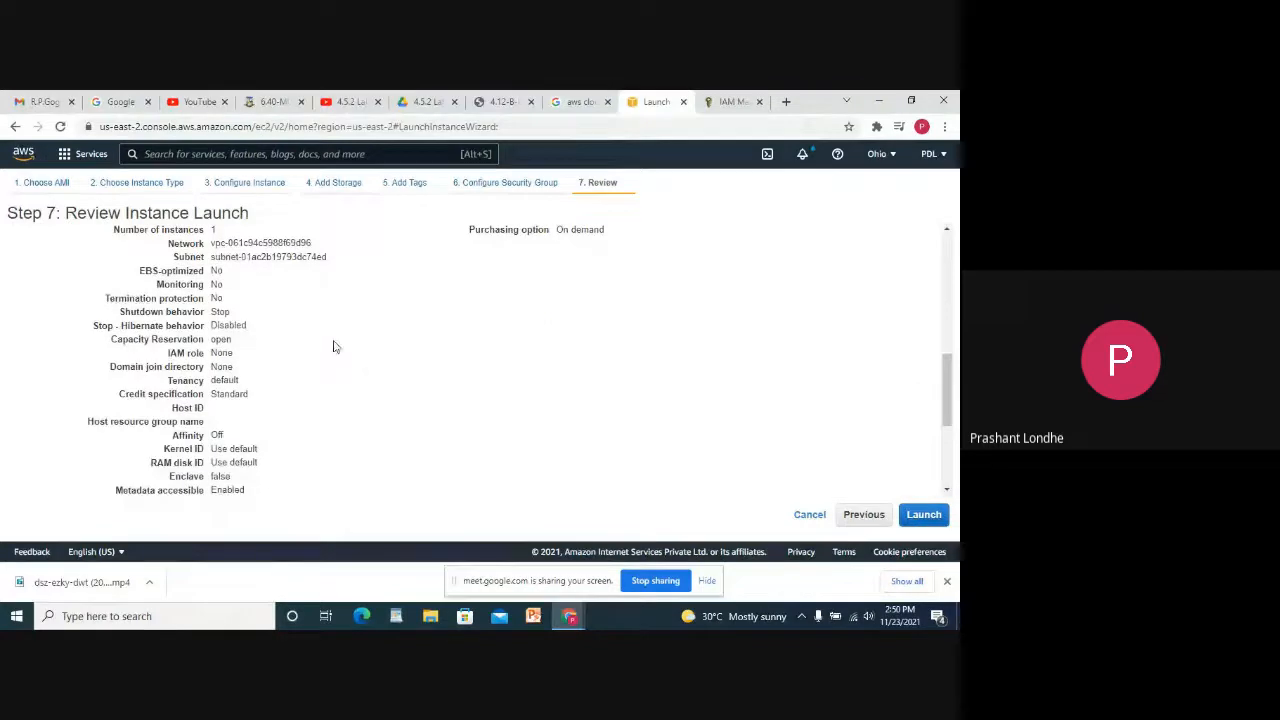
scroll(334, 350, "up", 1)
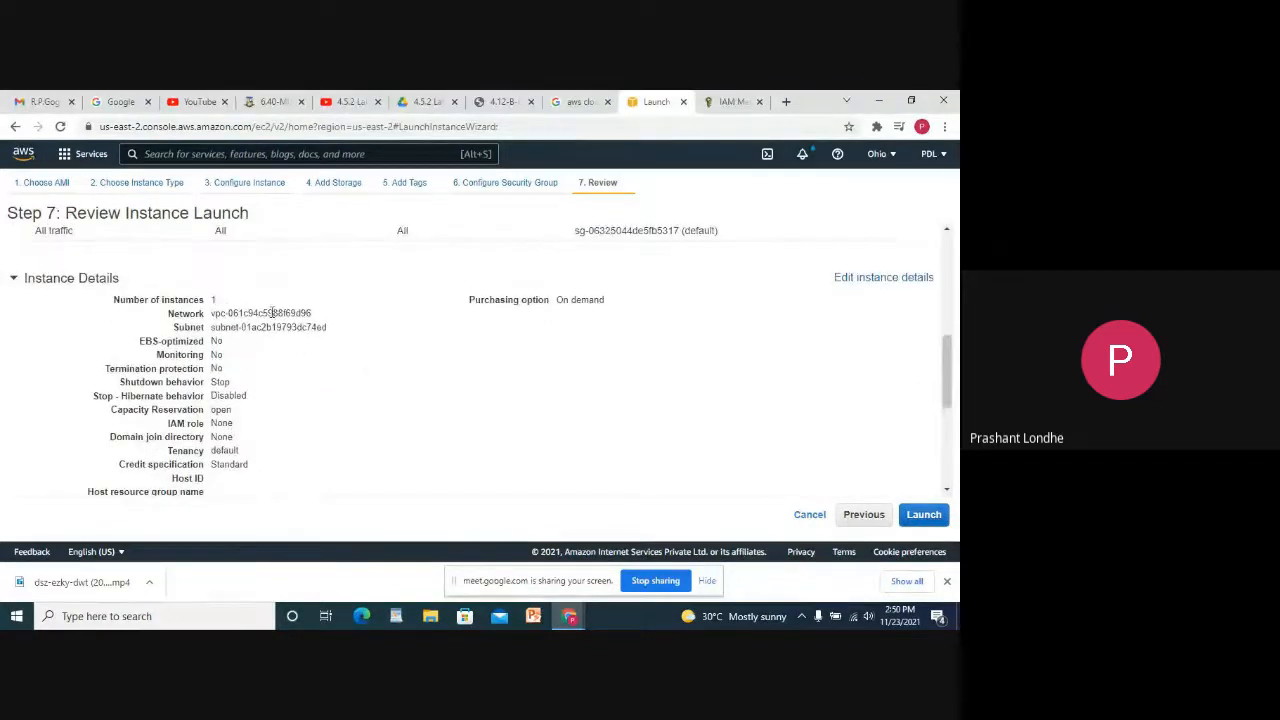
triple_click(322, 312)
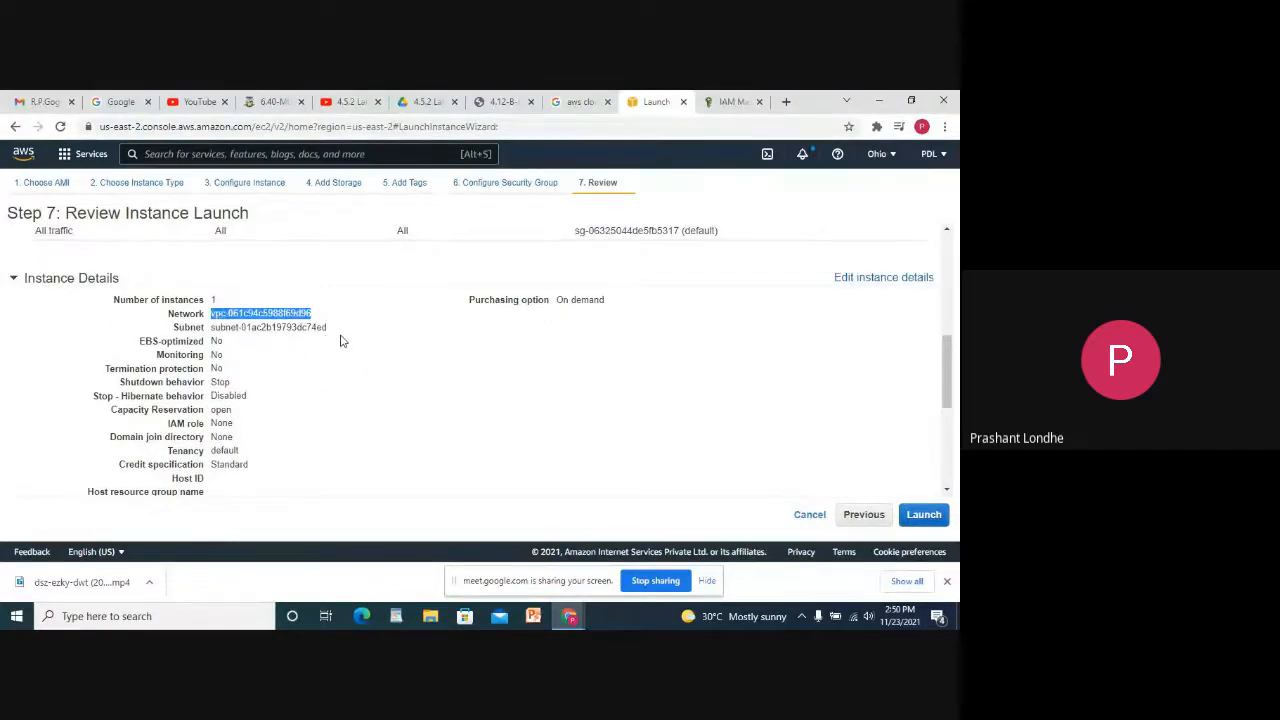
left_click_drag(330, 328, 215, 327)
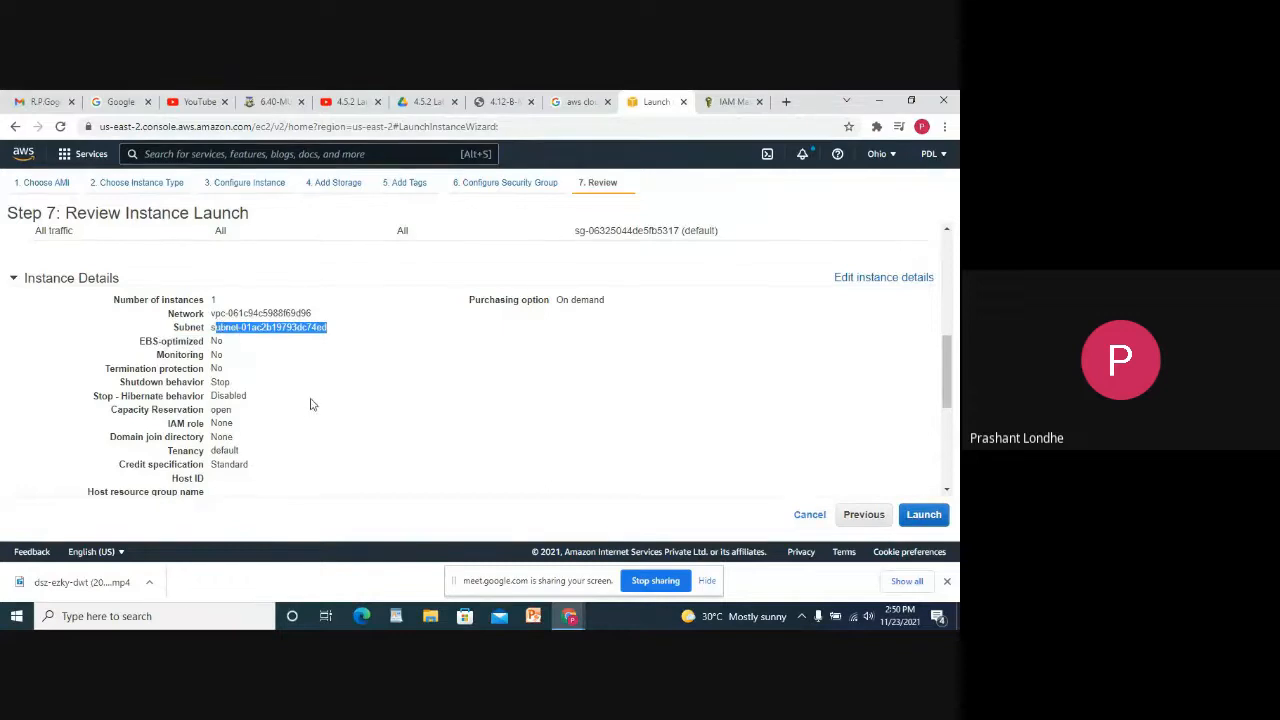
scroll(309, 423, "down", 5)
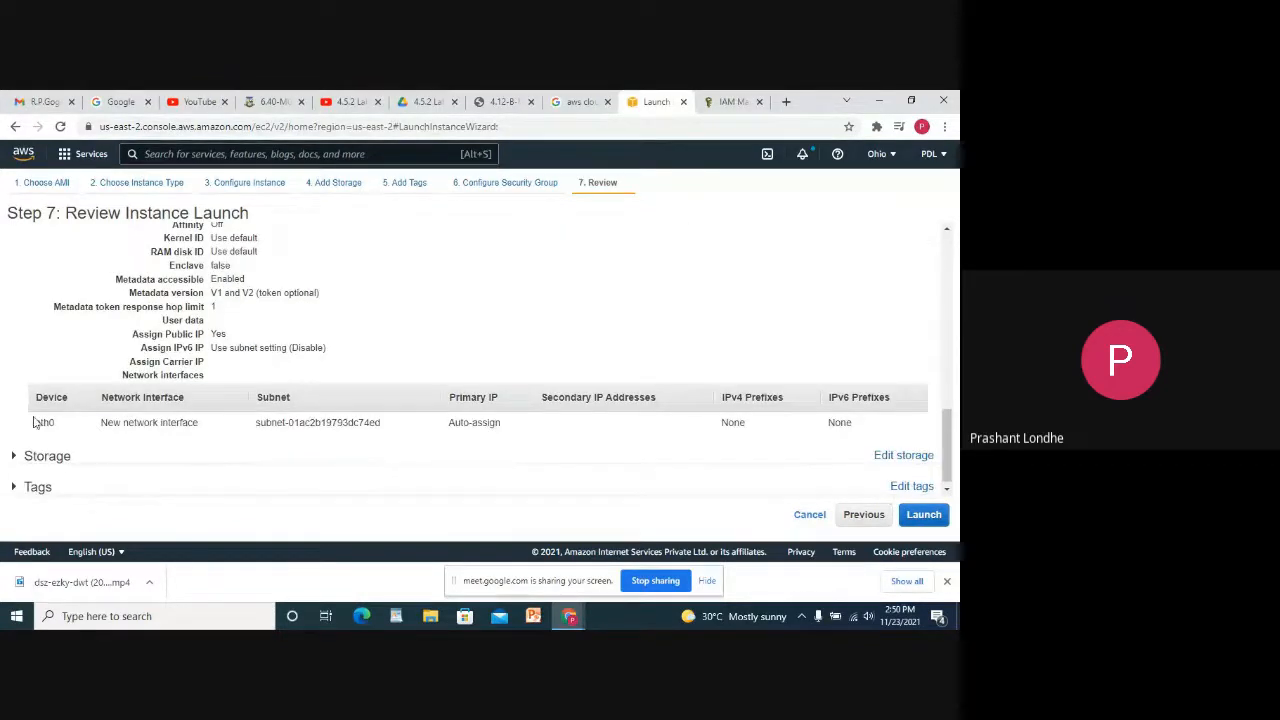
left_click_drag(20, 422, 47, 461)
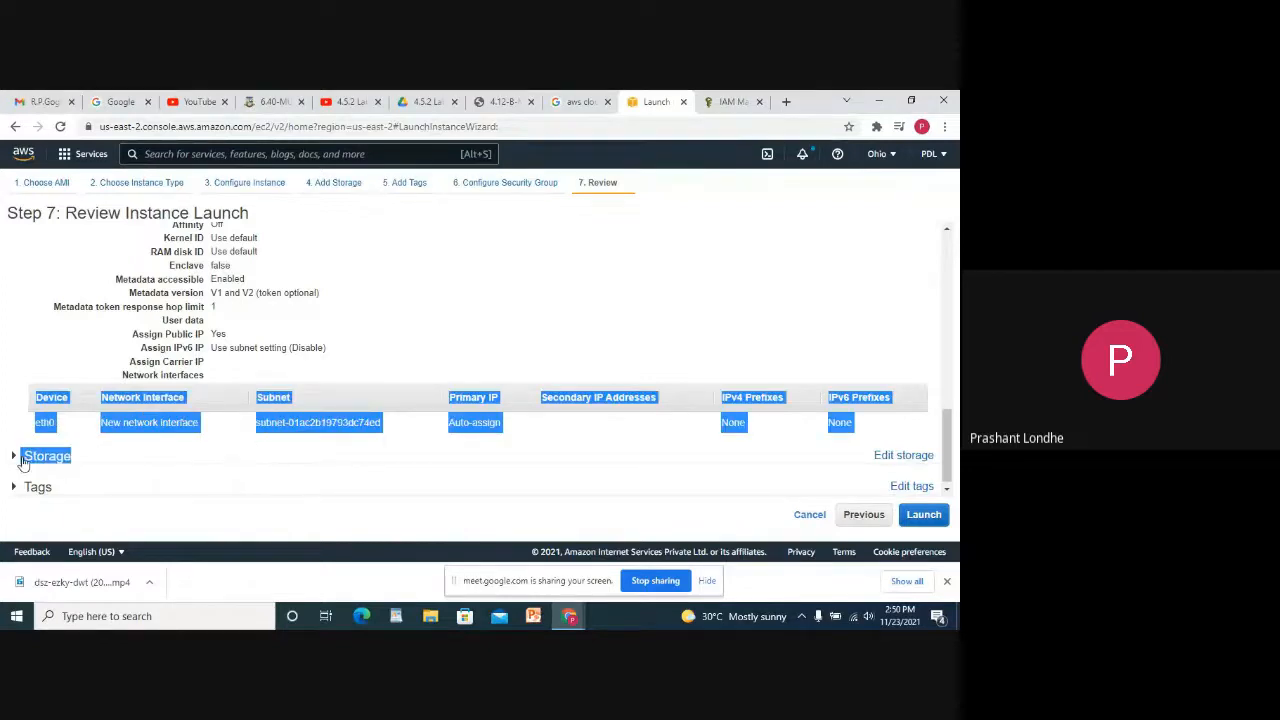
Expand the Storage and Tags summaries and start the launch.
left_click(22, 457)
scroll(276, 453, "down", 1)
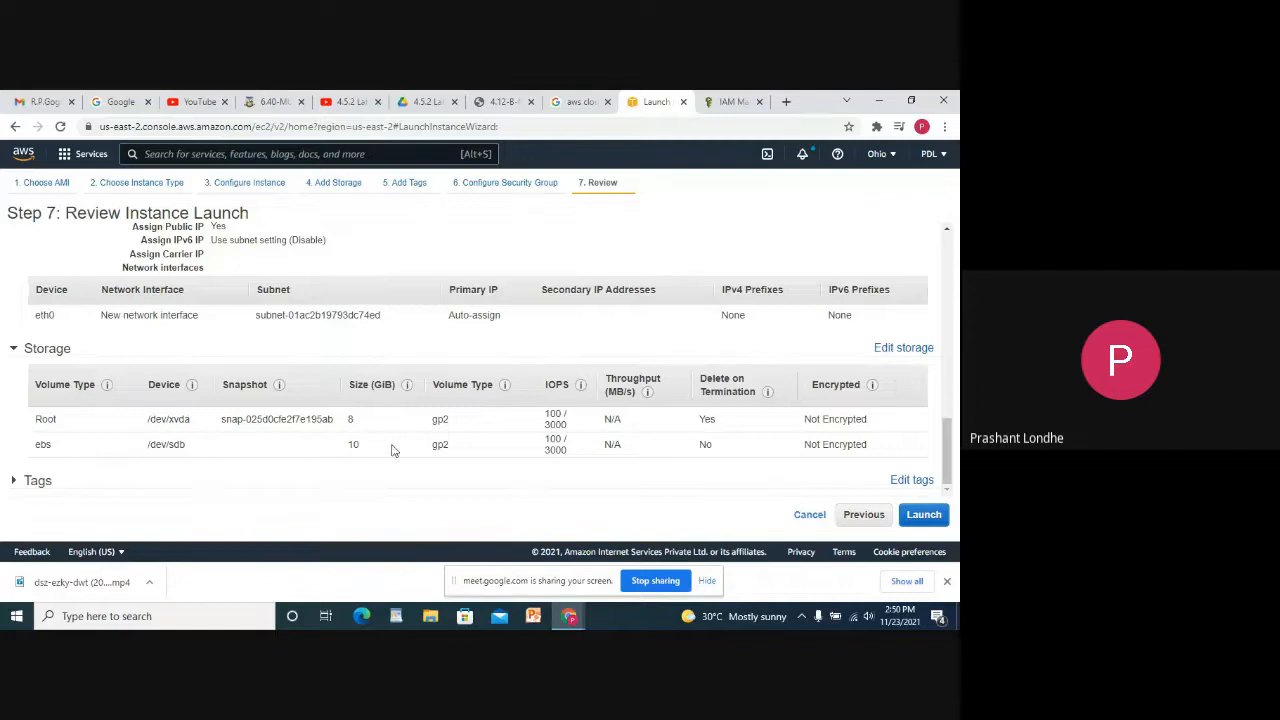
left_click(14, 481)
scroll(268, 474, "down", 1)
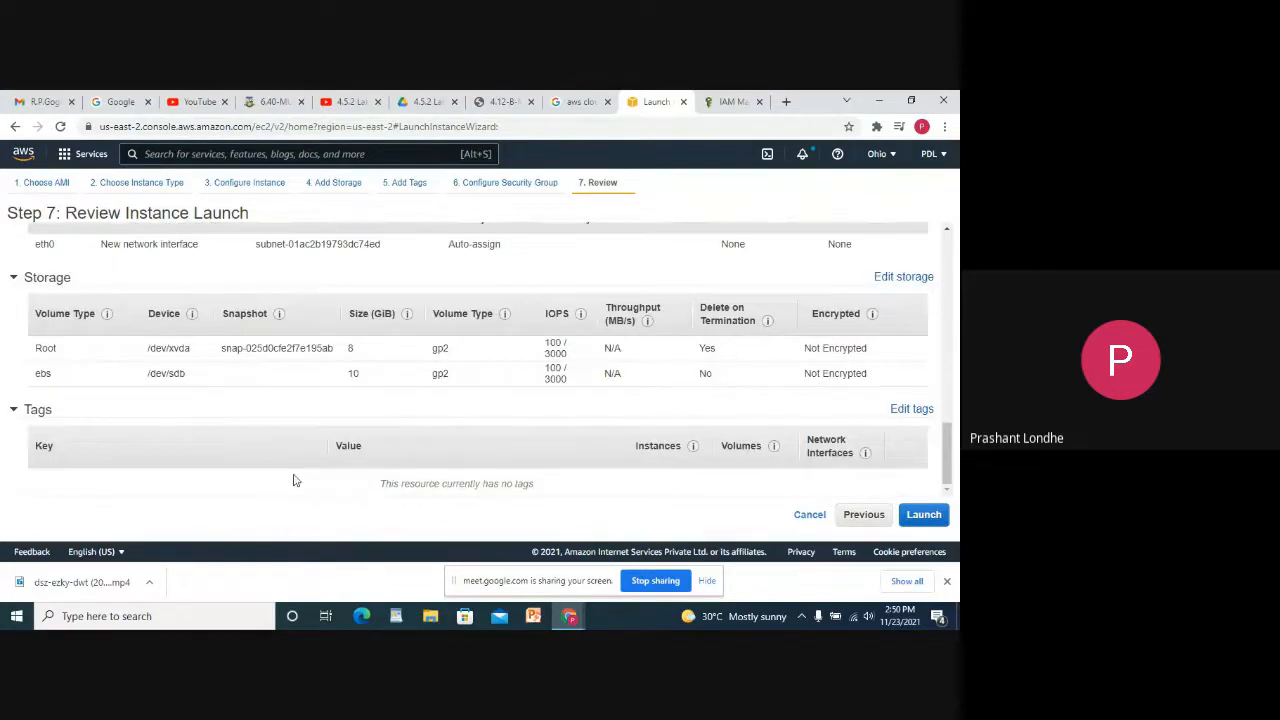
left_click(928, 516)
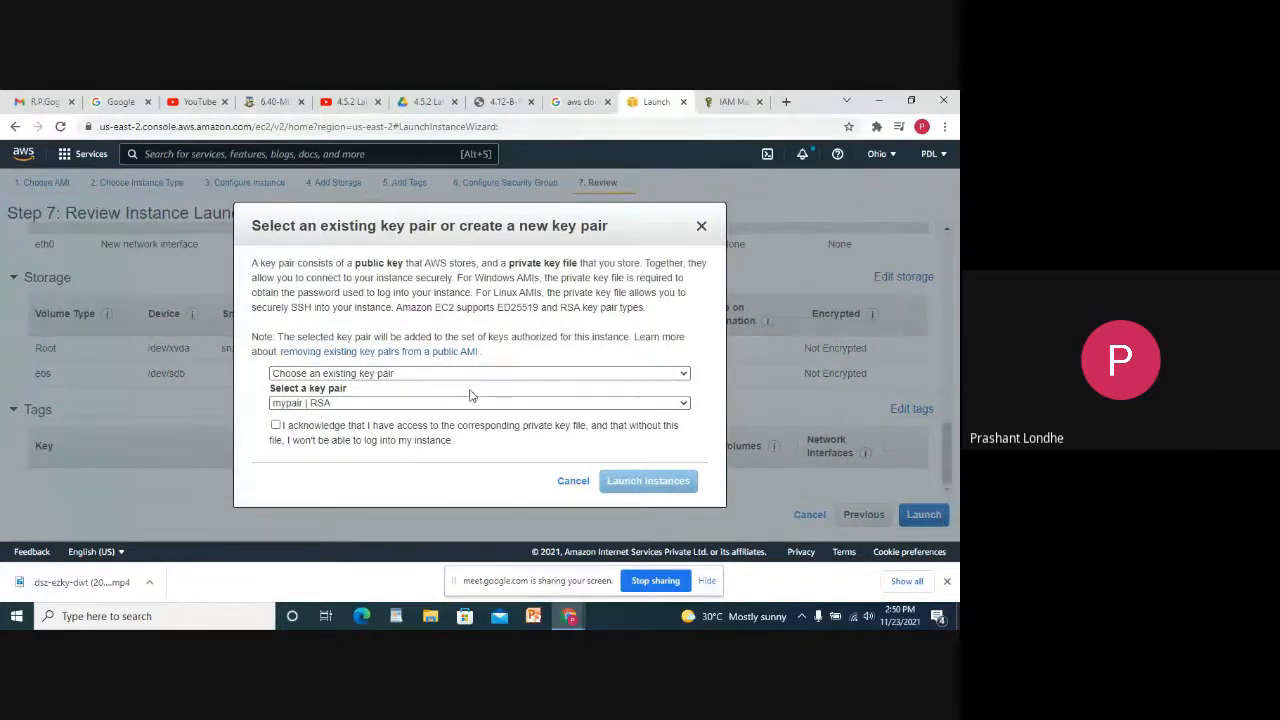
Create and download a new key pair named PrivateKey, then launch the instance.
left_click(340, 374)
left_click(342, 399)
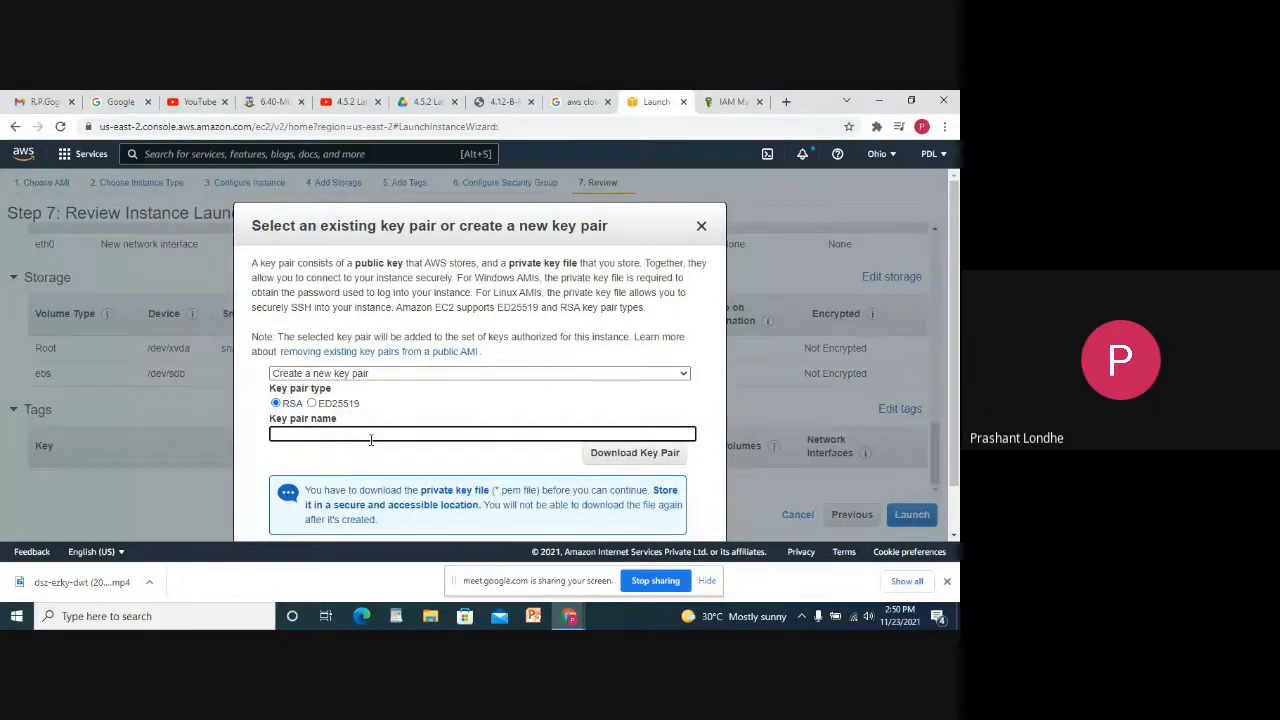
type("PrivateKey")
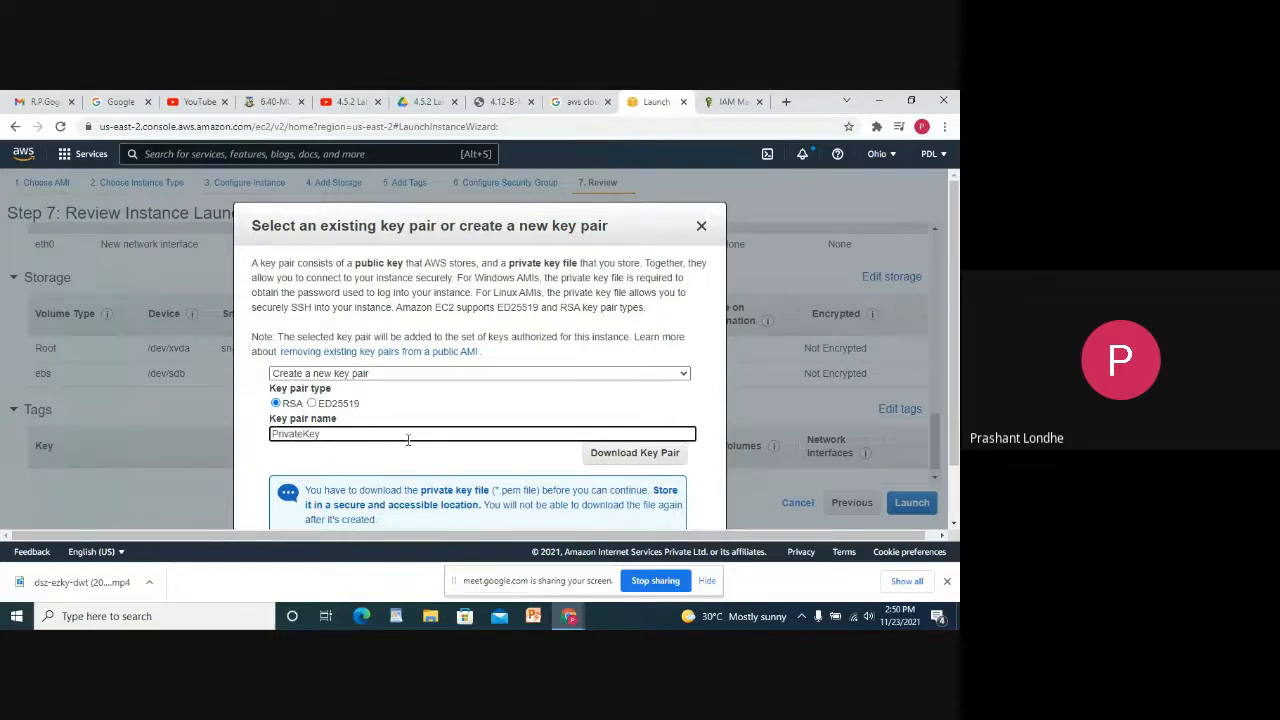
scroll(408, 440, "down", 2)
left_click(600, 390)
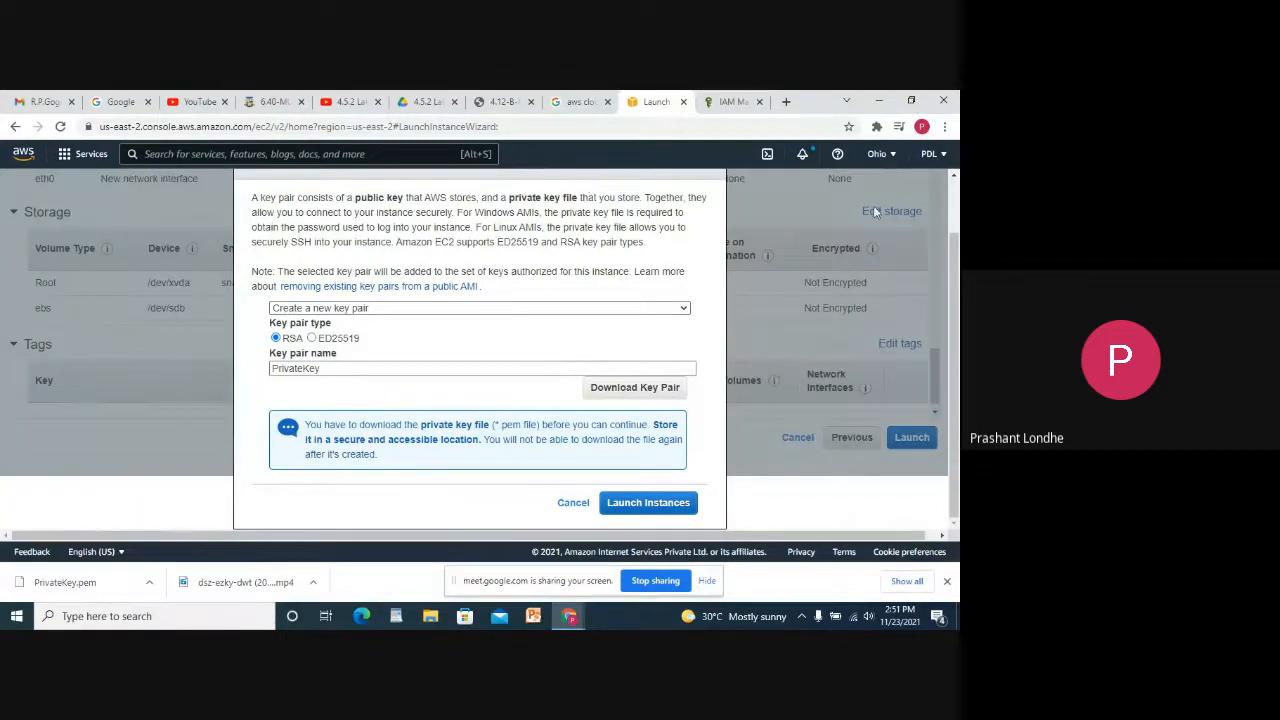
left_click(645, 503)
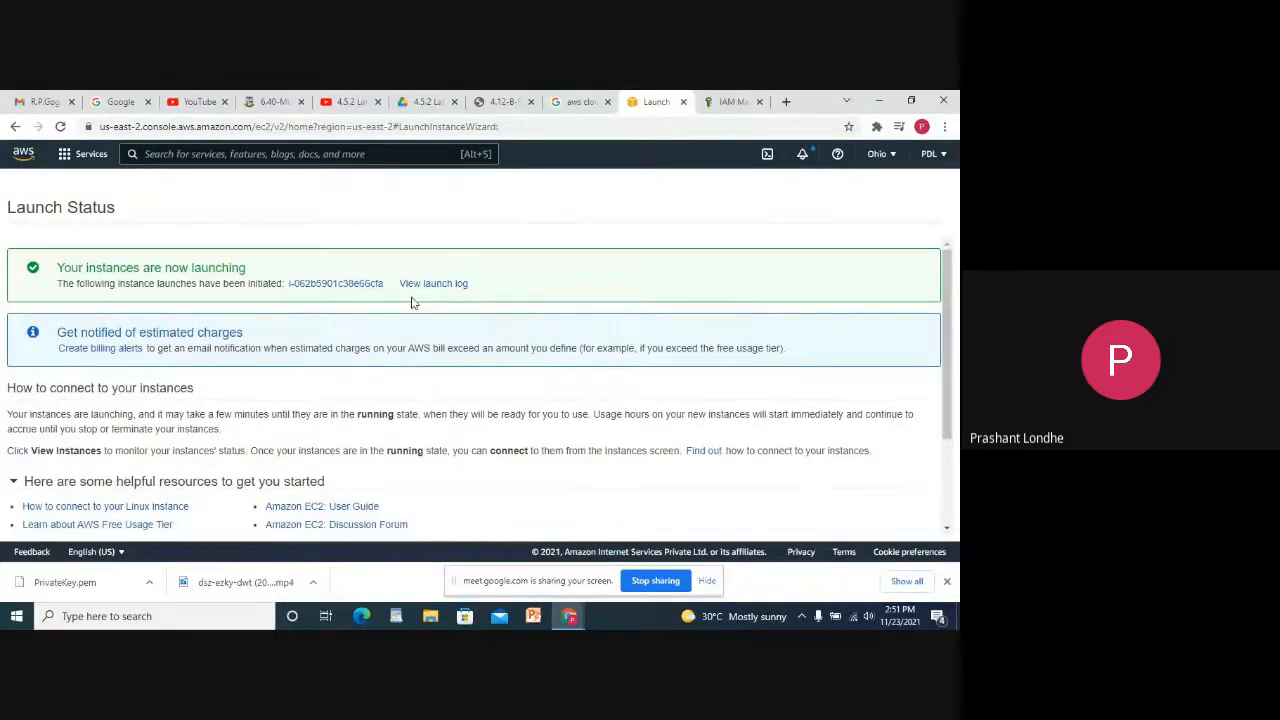
View the instances list, select the pending t2.micro instance, and begin another launch.
scroll(514, 335, "down", 2)
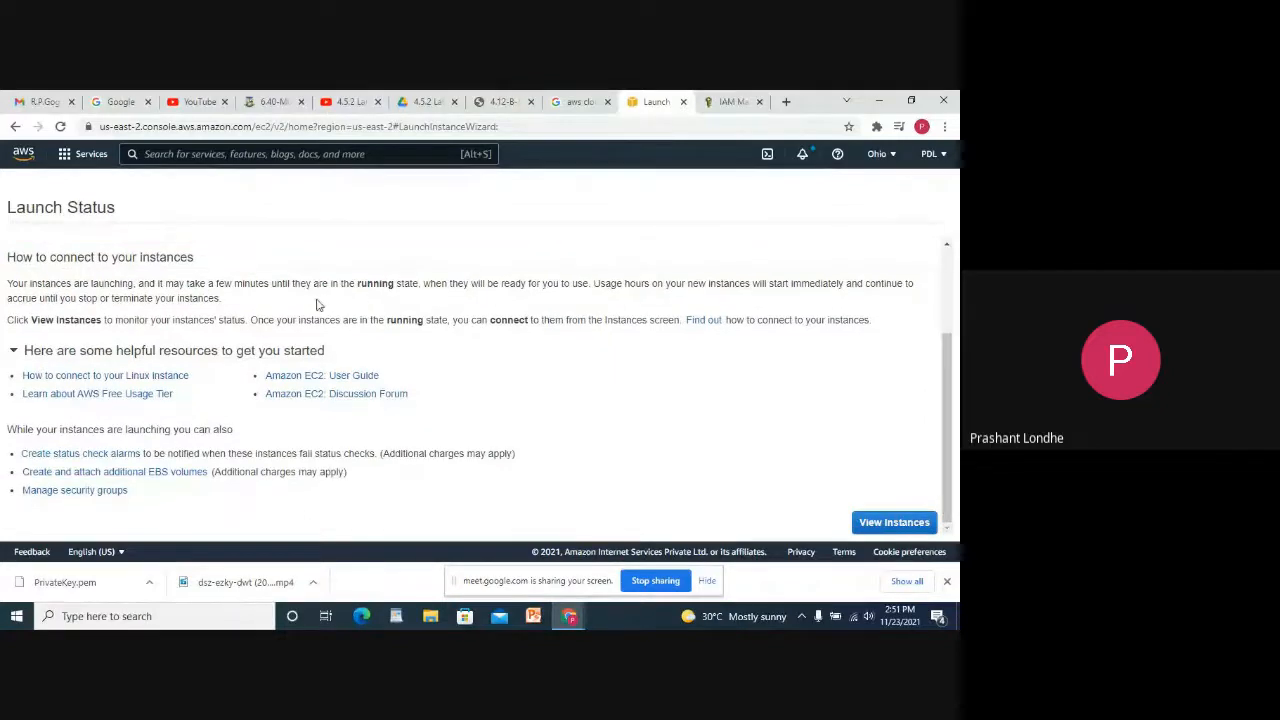
left_click(896, 526)
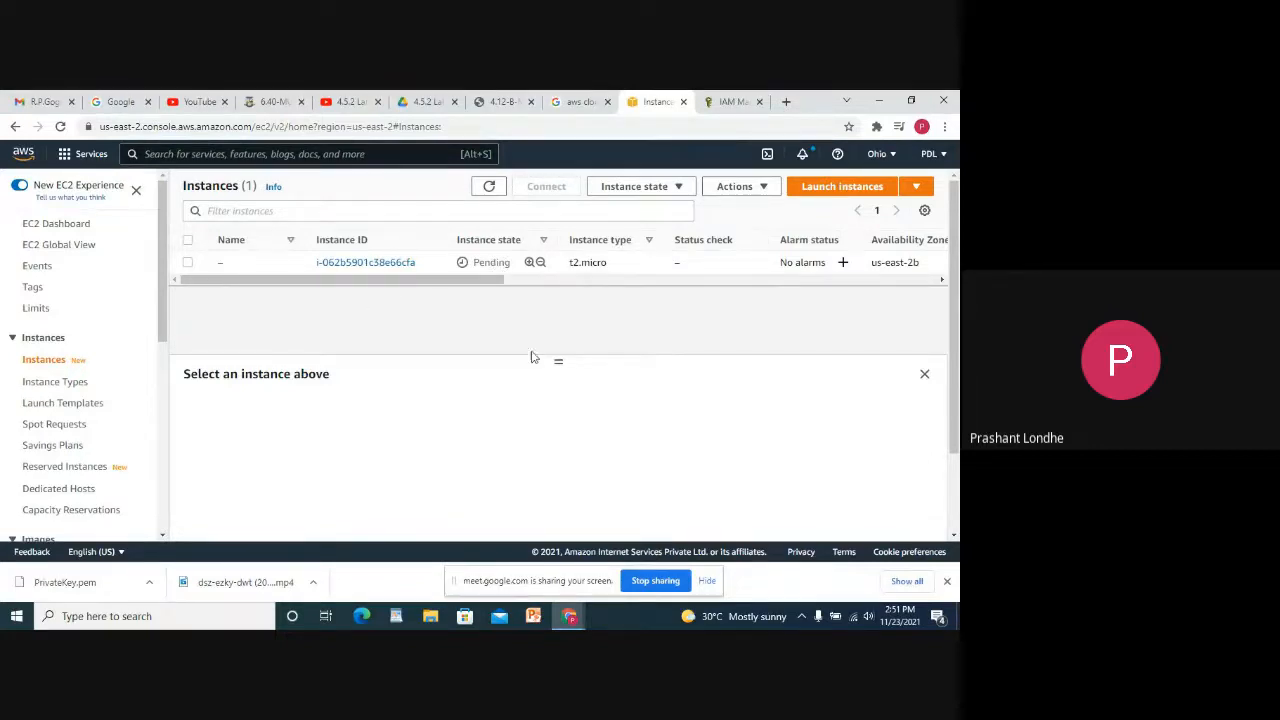
left_click_drag(558, 363, 558, 434)
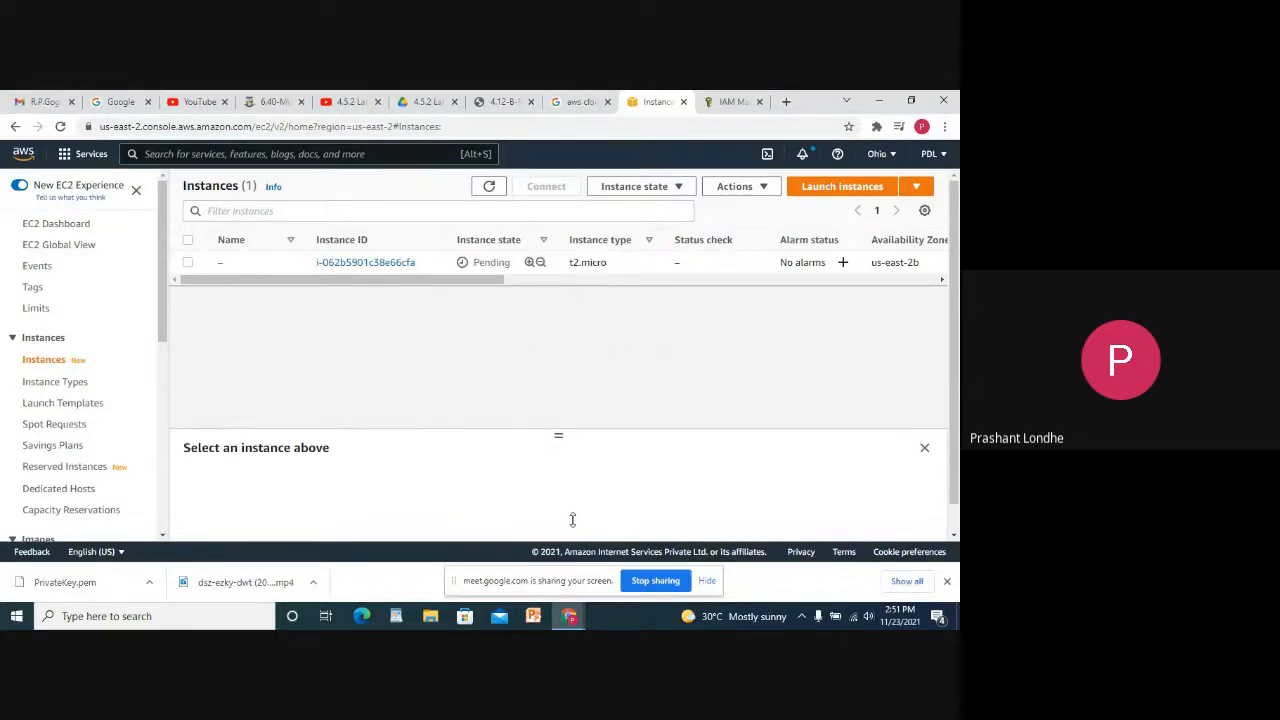
left_click(462, 264)
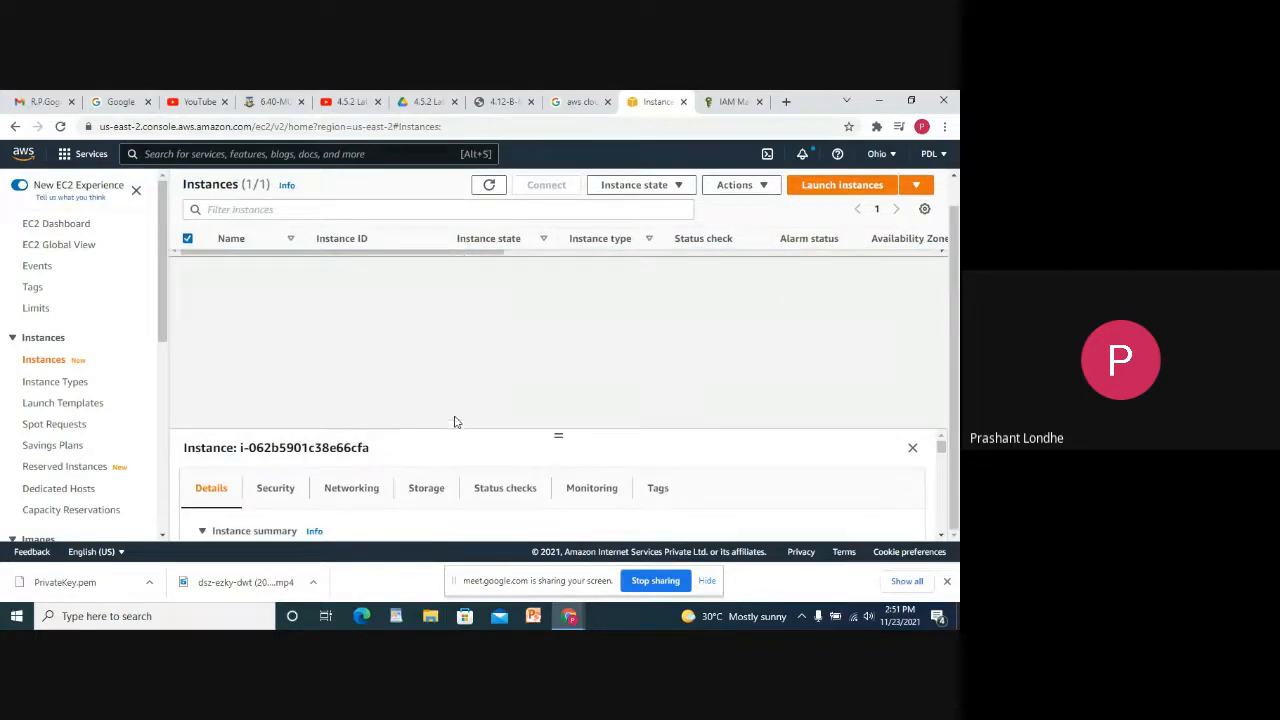
left_click(825, 190)
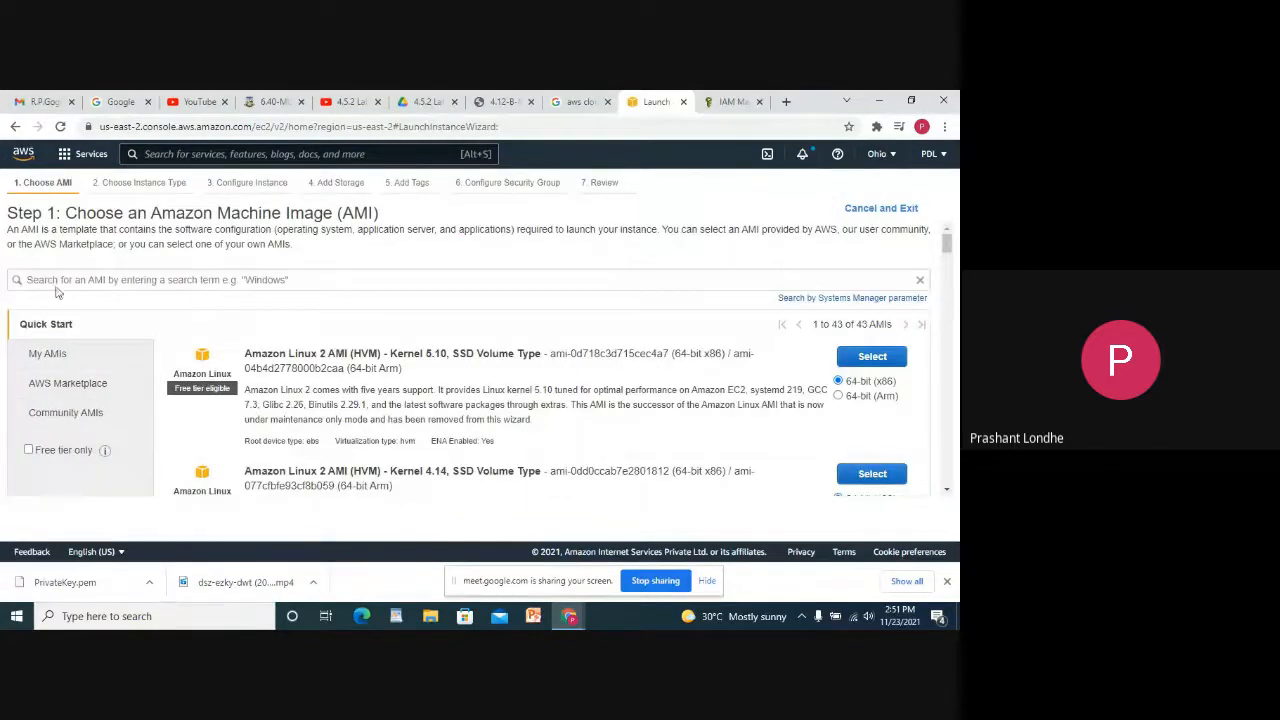
Back on the instances list, check the public IPv4 column, then go to the EC2 Dashboard.
left_click(16, 126)
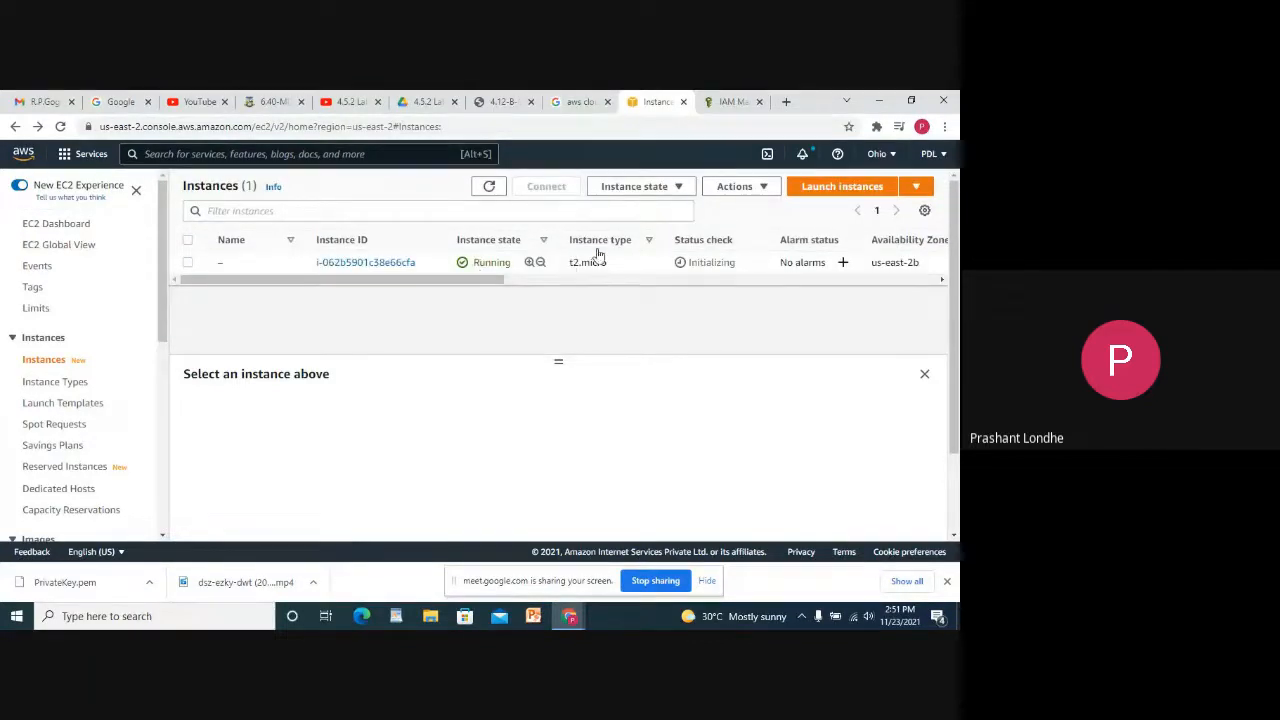
left_click_drag(491, 277, 688, 278)
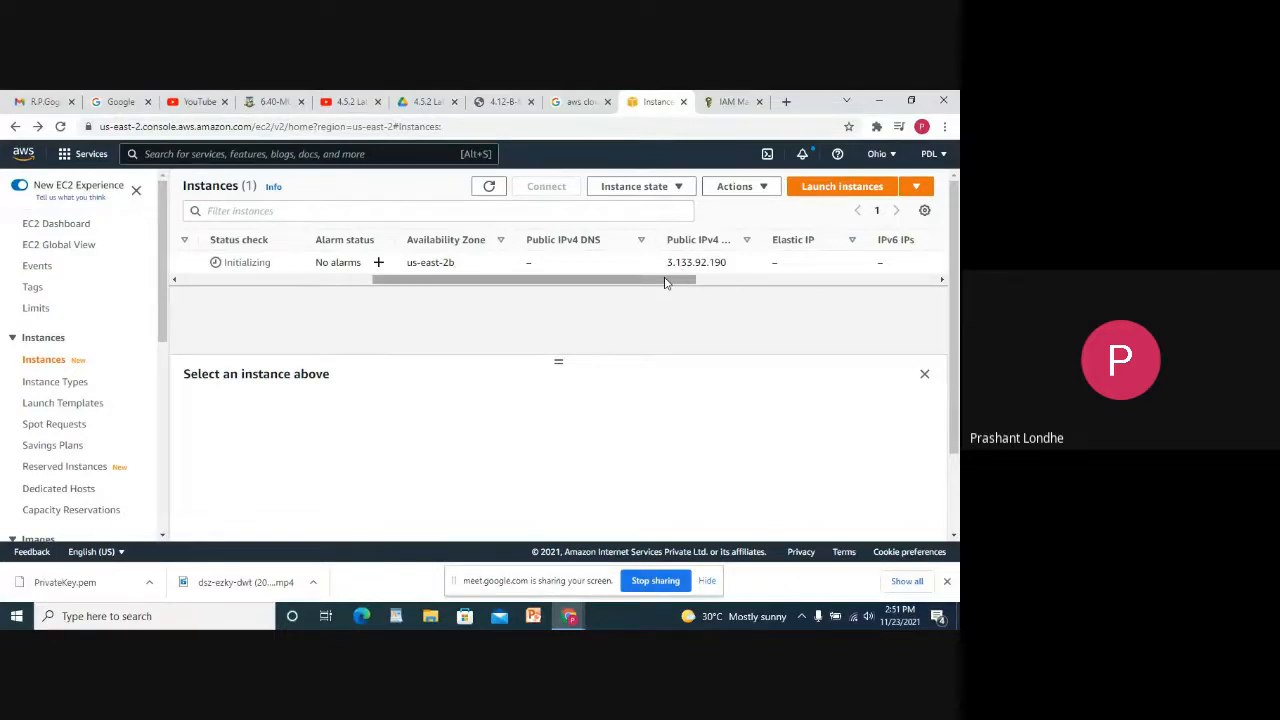
left_click_drag(665, 282, 112, 254)
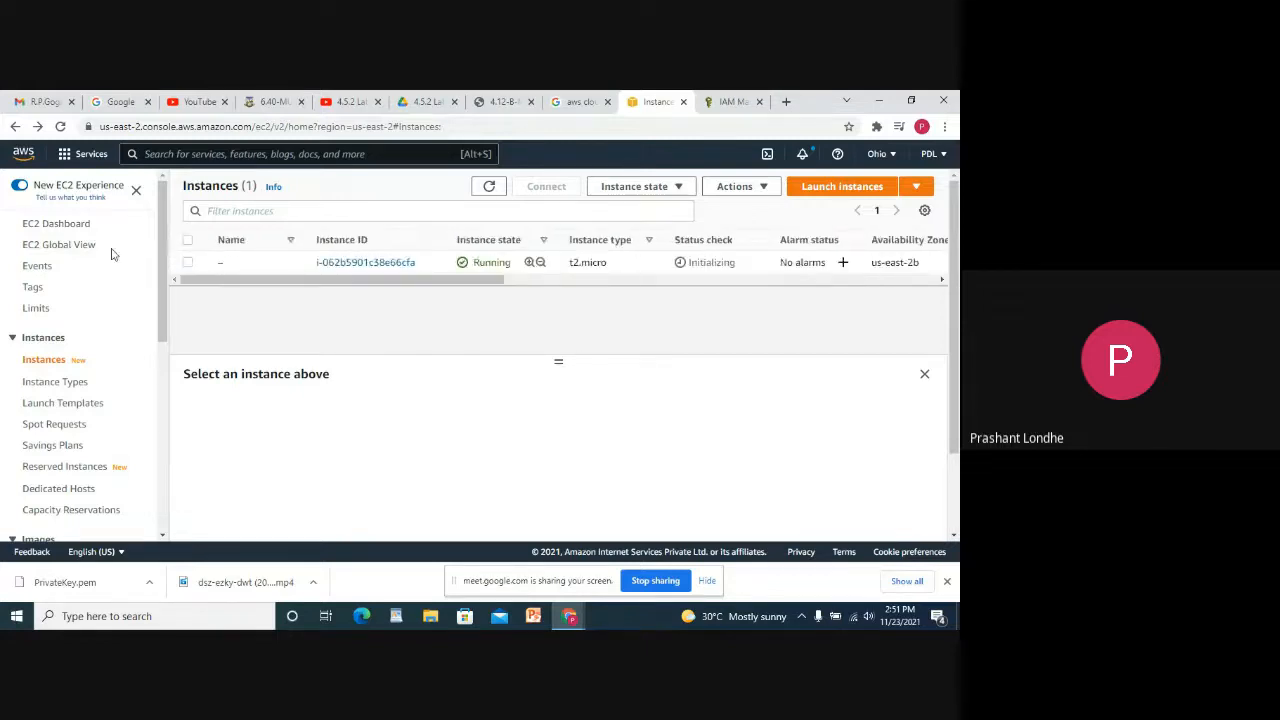
left_click(66, 225)
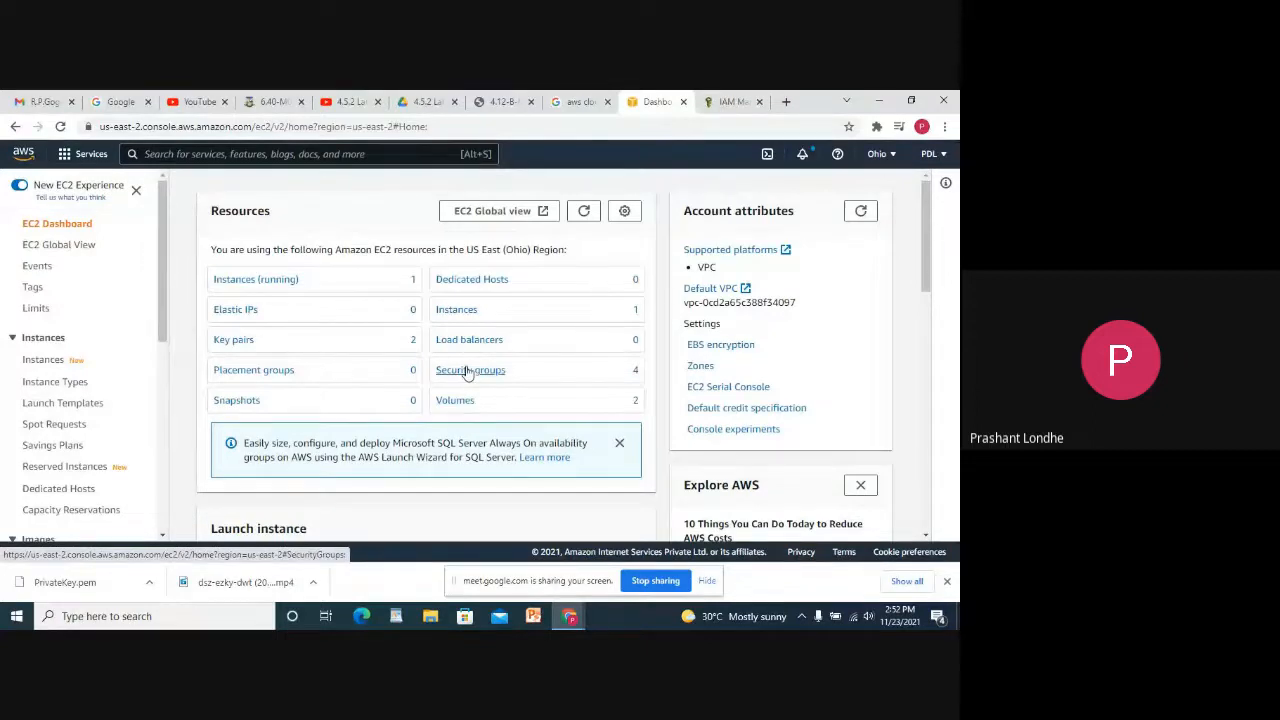
Review the four security groups, then go back to the EC2 Dashboard.
left_click(467, 371)
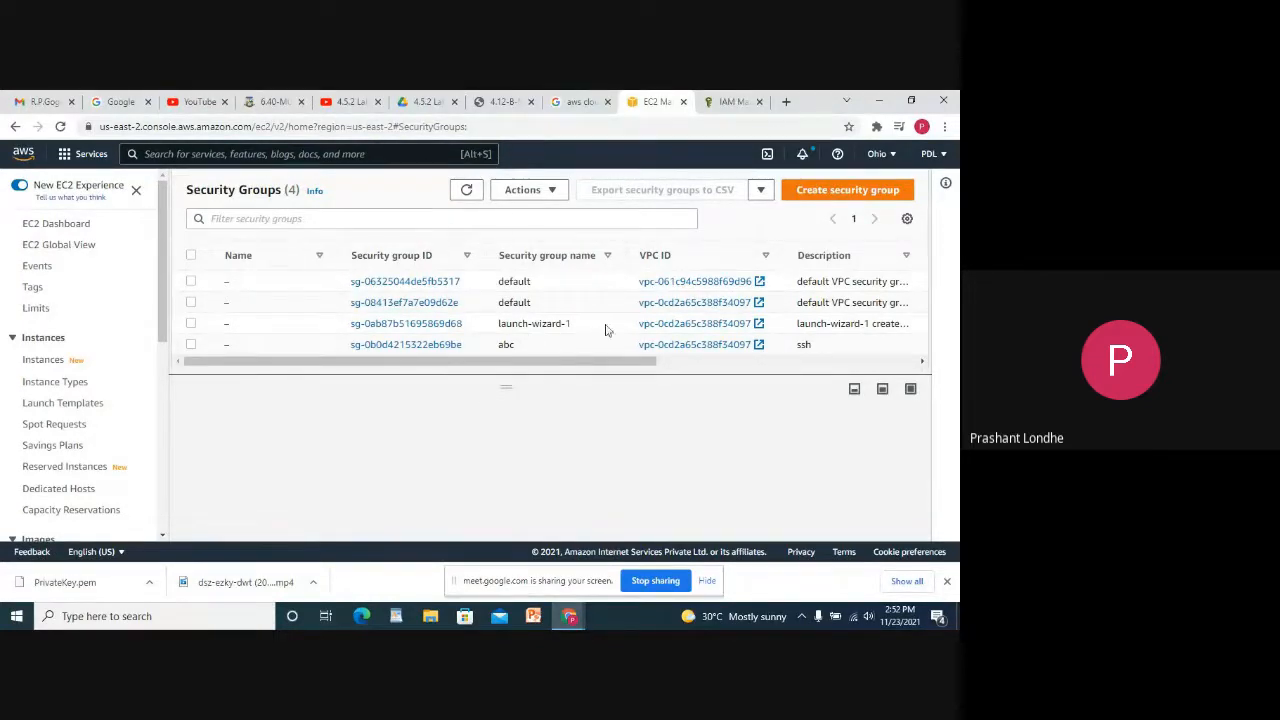
left_click(55, 224)
scroll(497, 310, "down", 5)
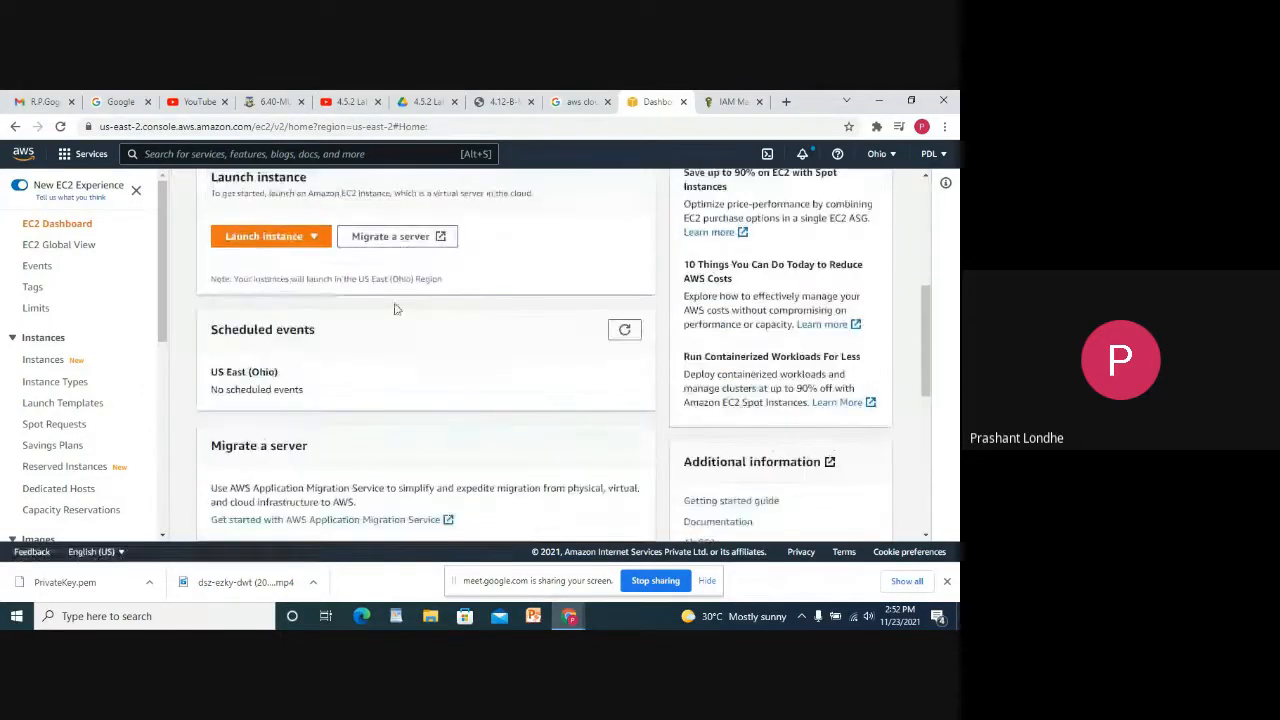
scroll(320, 289, "down", 6)
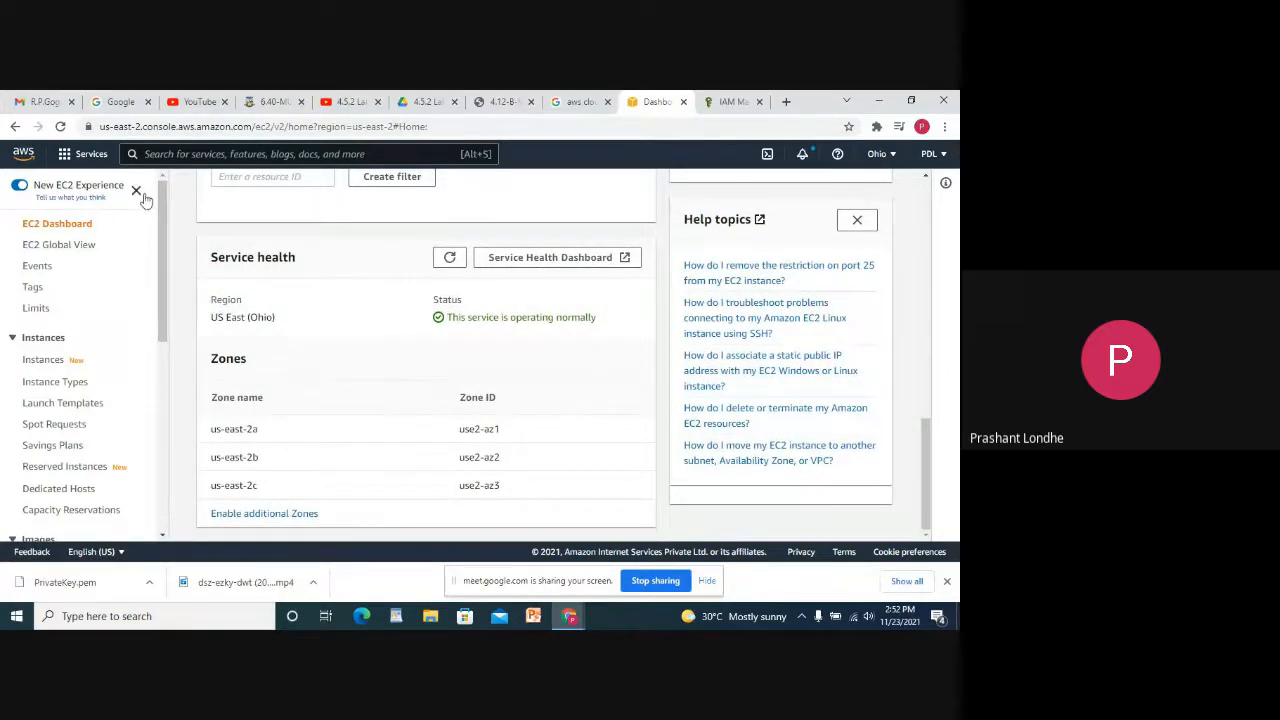
Collapse the EC2 side navigation and look over the US East (Ohio) service health.
left_click(137, 190)
scroll(437, 360, "up", 10)
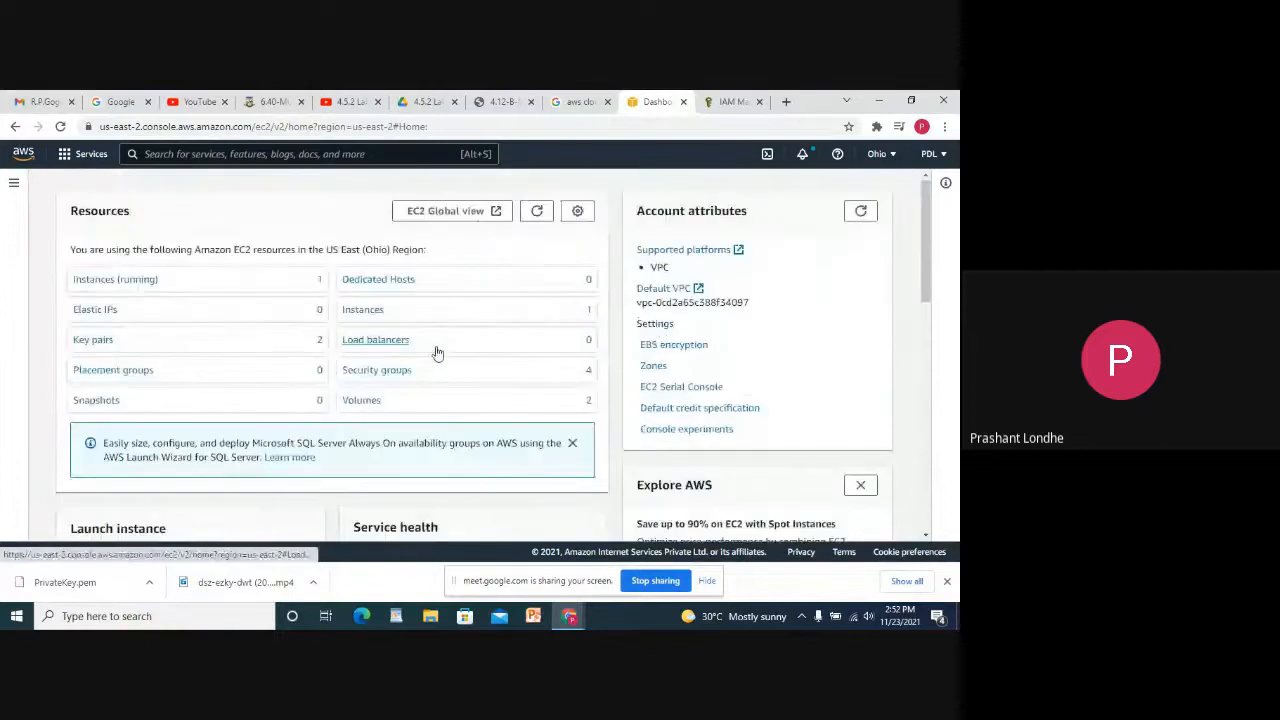
scroll(363, 431, "down", 10)
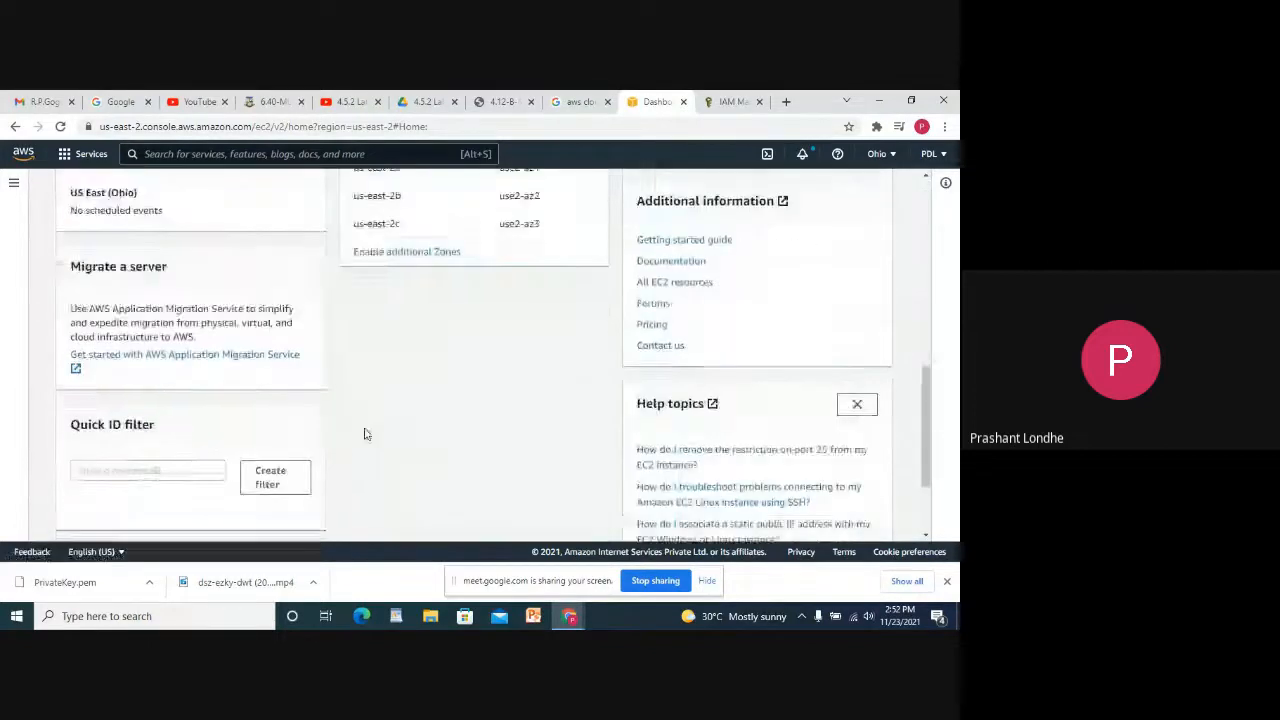
scroll(352, 289, "up", 10)
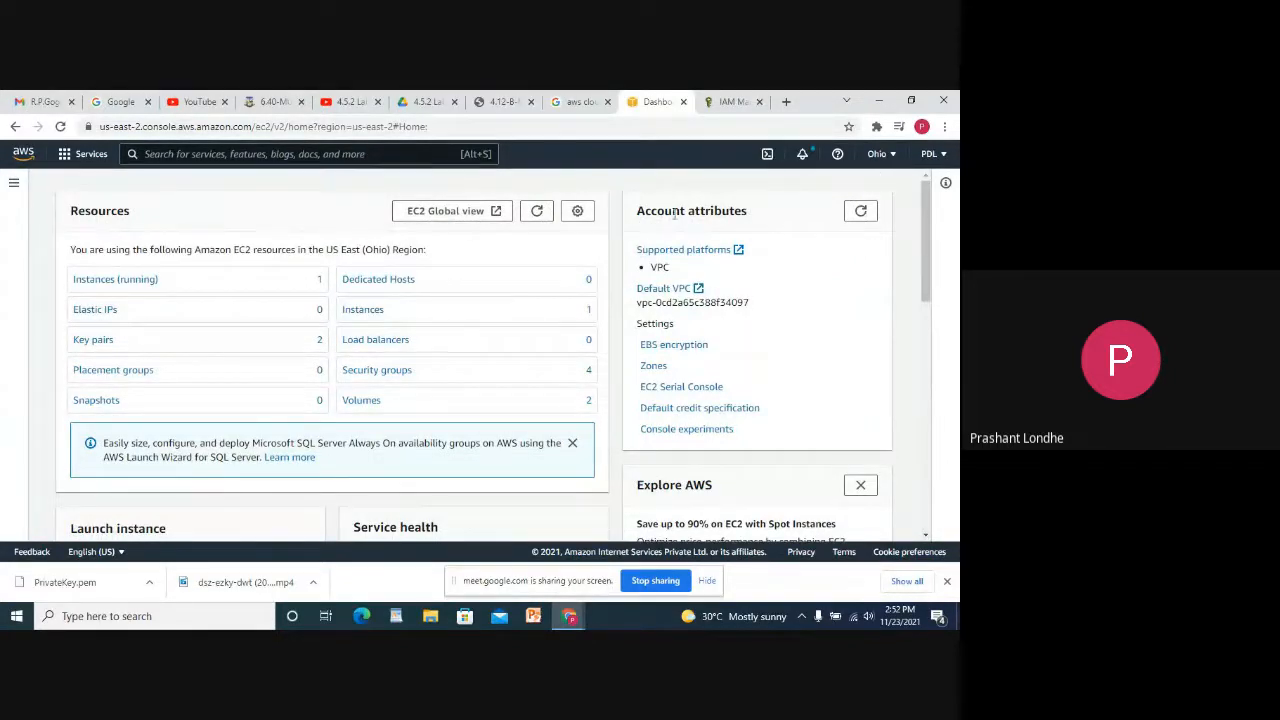
Open the Billing Dashboard from the account menu and highlight the 0.00 INR month-to-date balance.
left_click(938, 157)
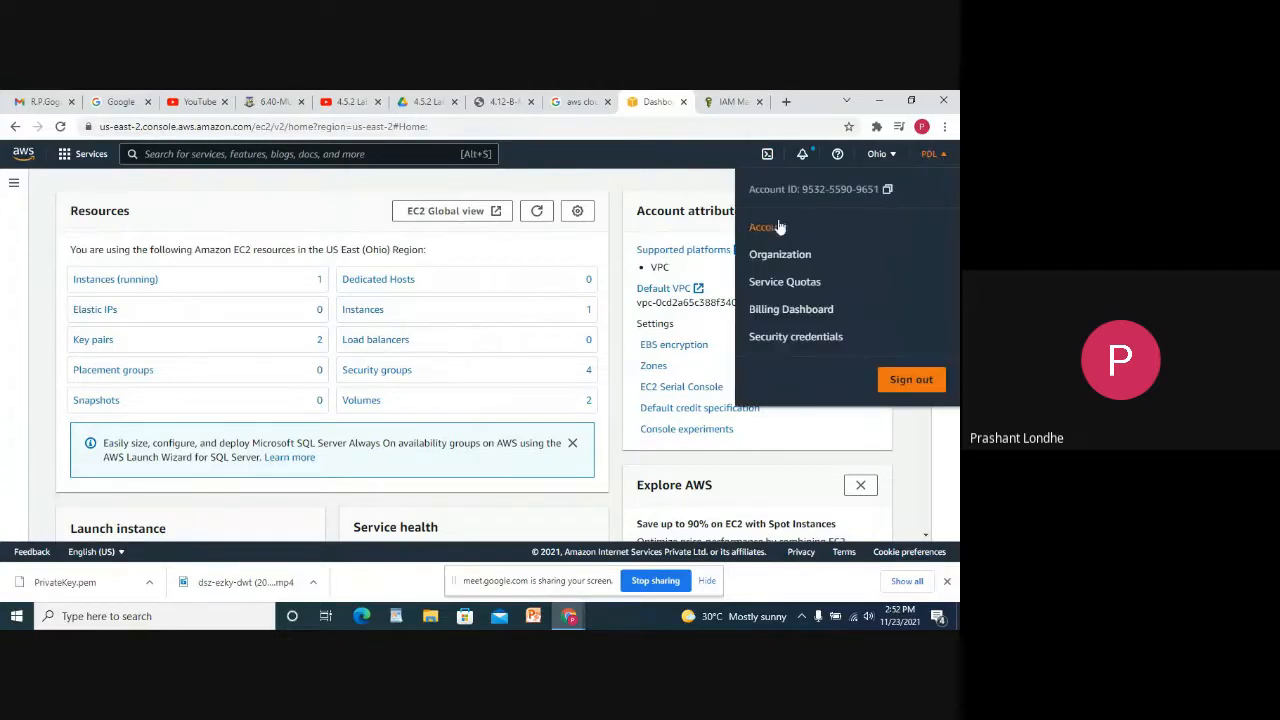
left_click(800, 309)
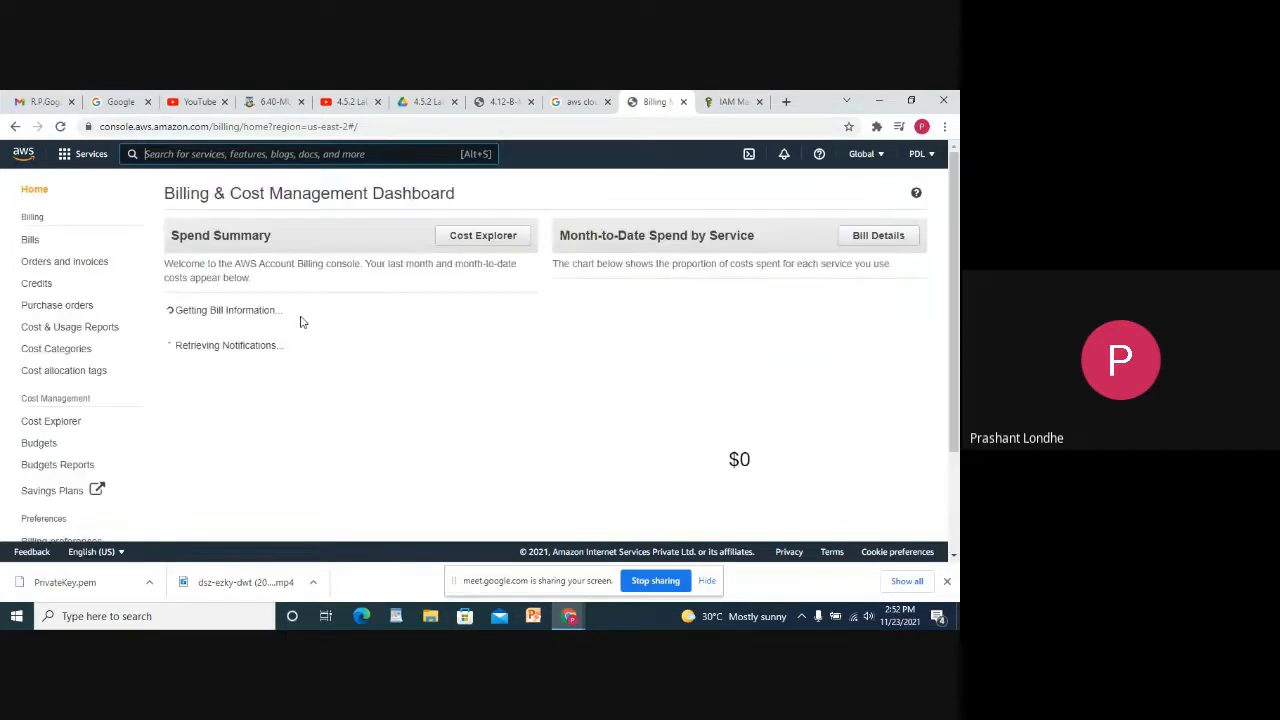
scroll(420, 350, "down", 3)
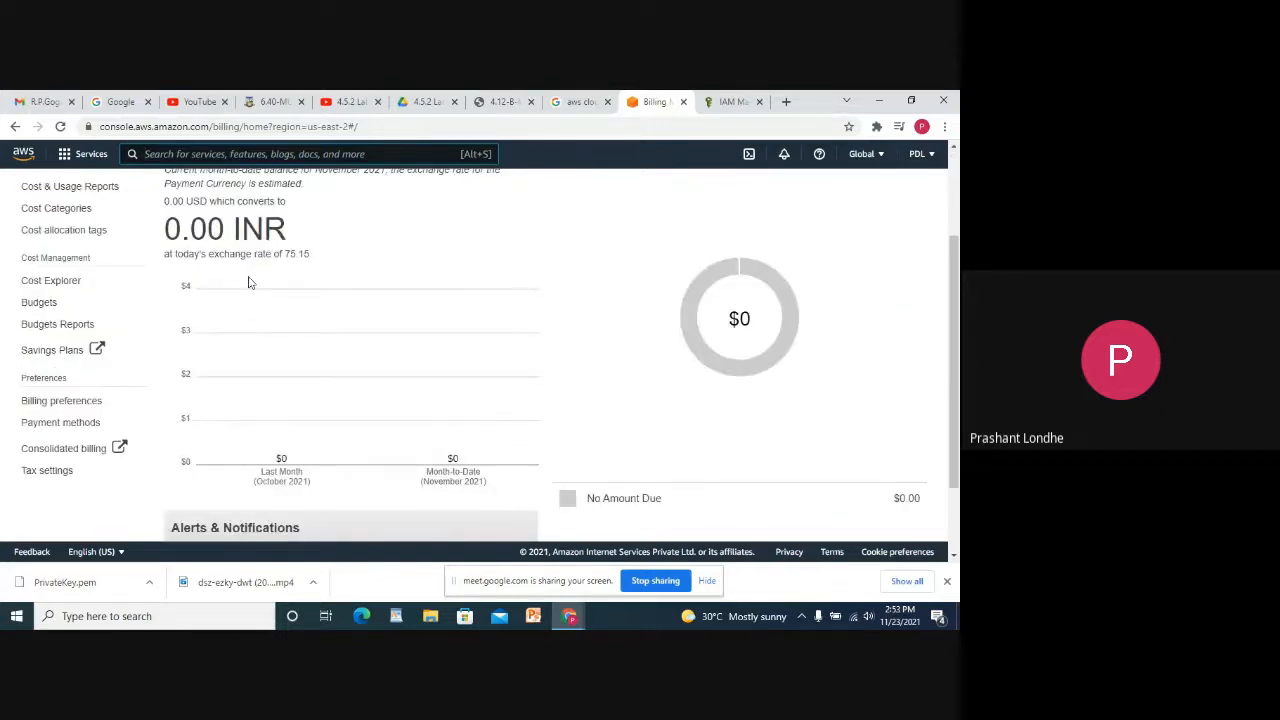
scroll(451, 429, "down", 2)
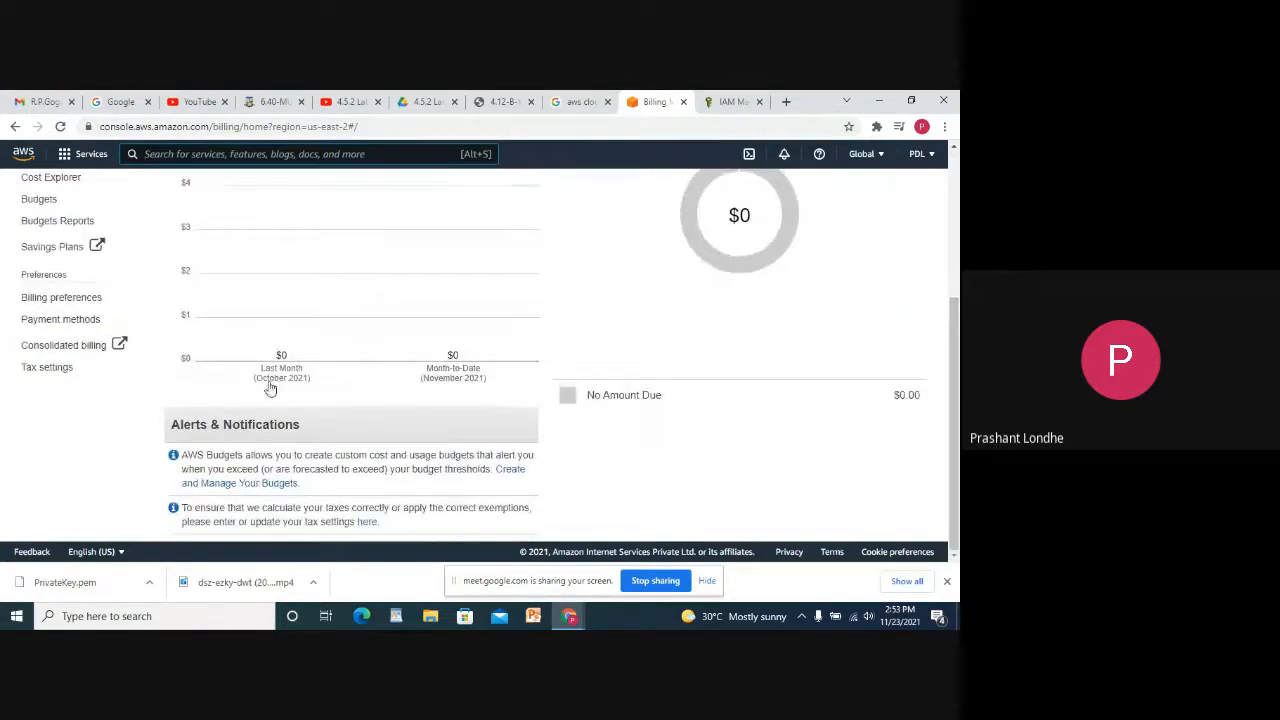
scroll(415, 265, "up", 5)
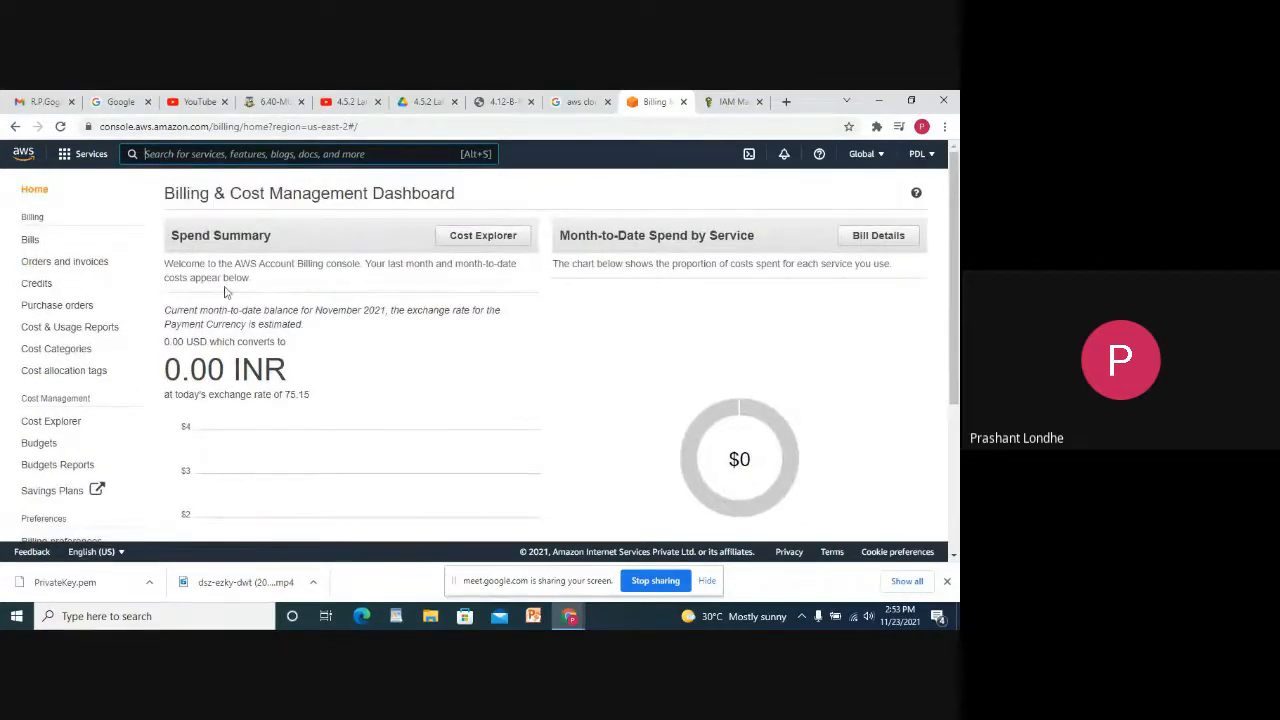
left_click_drag(245, 365, 331, 374)
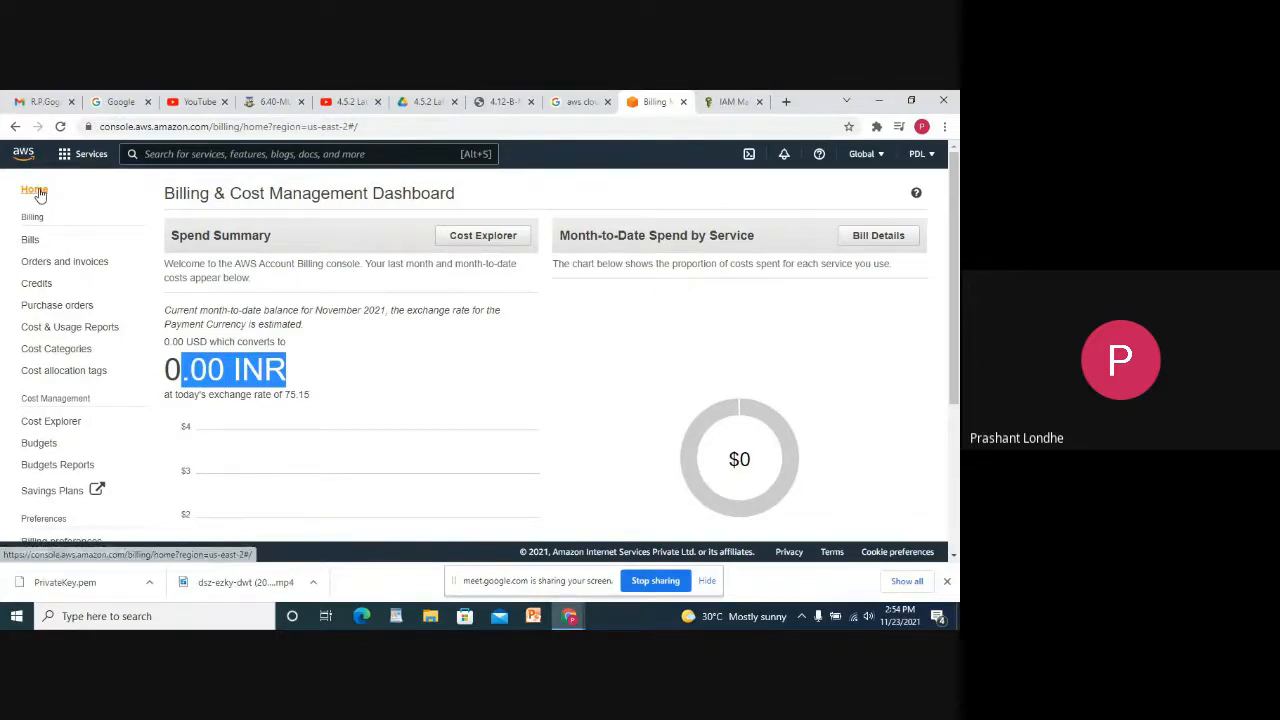
Scroll the billing dashboard to review the $0 spend for October and November 2021.
scroll(114, 323, "down", 5)
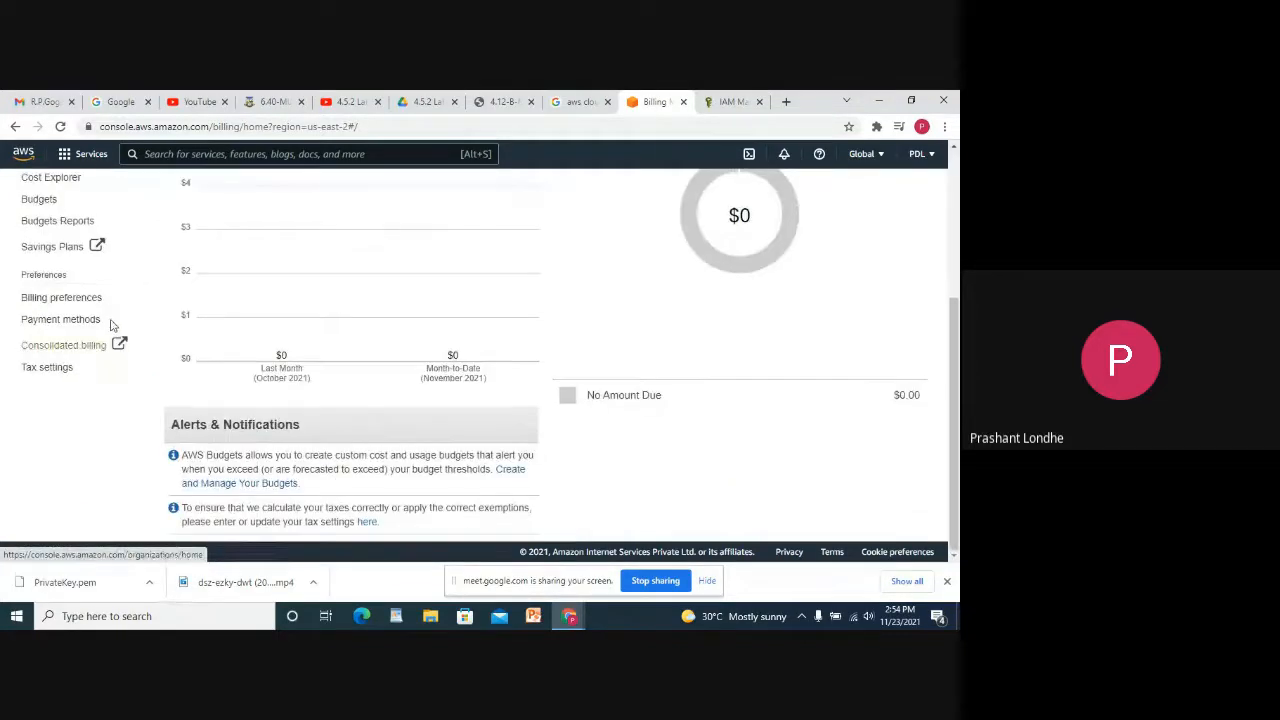
scroll(123, 314, "up", 5)
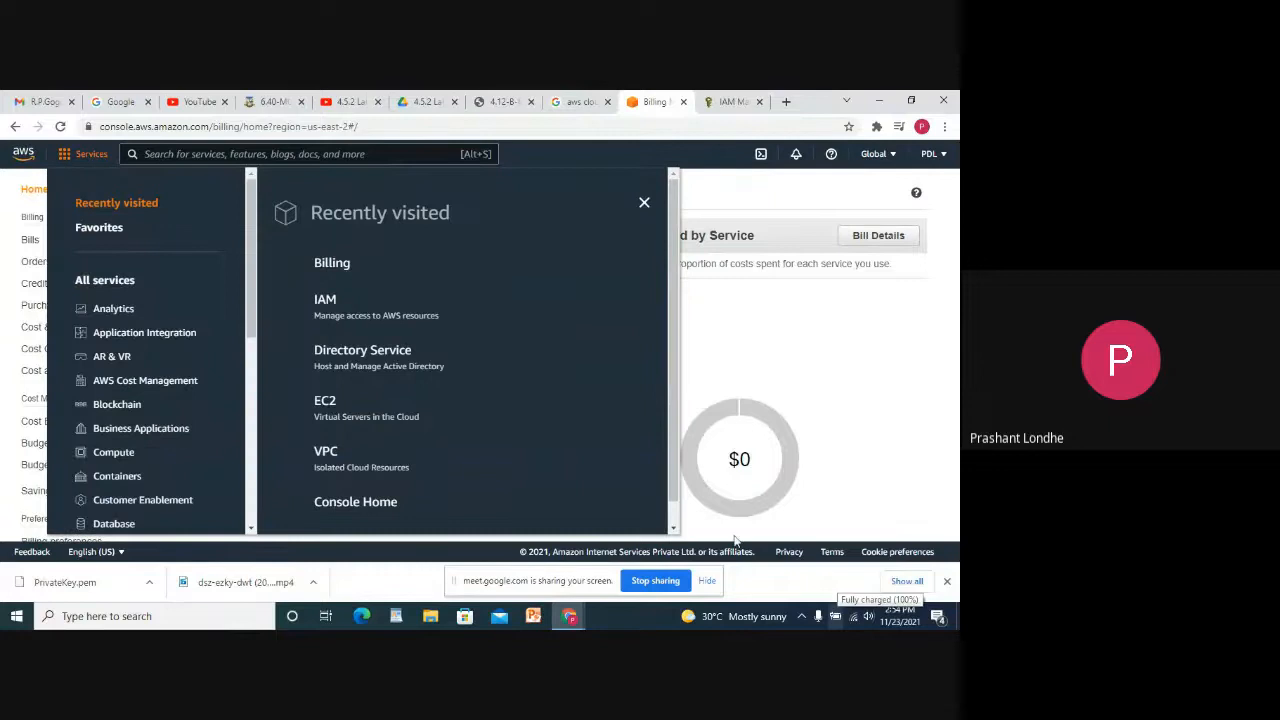
From the console home, start 'Build a web app' with Elastic Beanstalk.
left_click(830, 338)
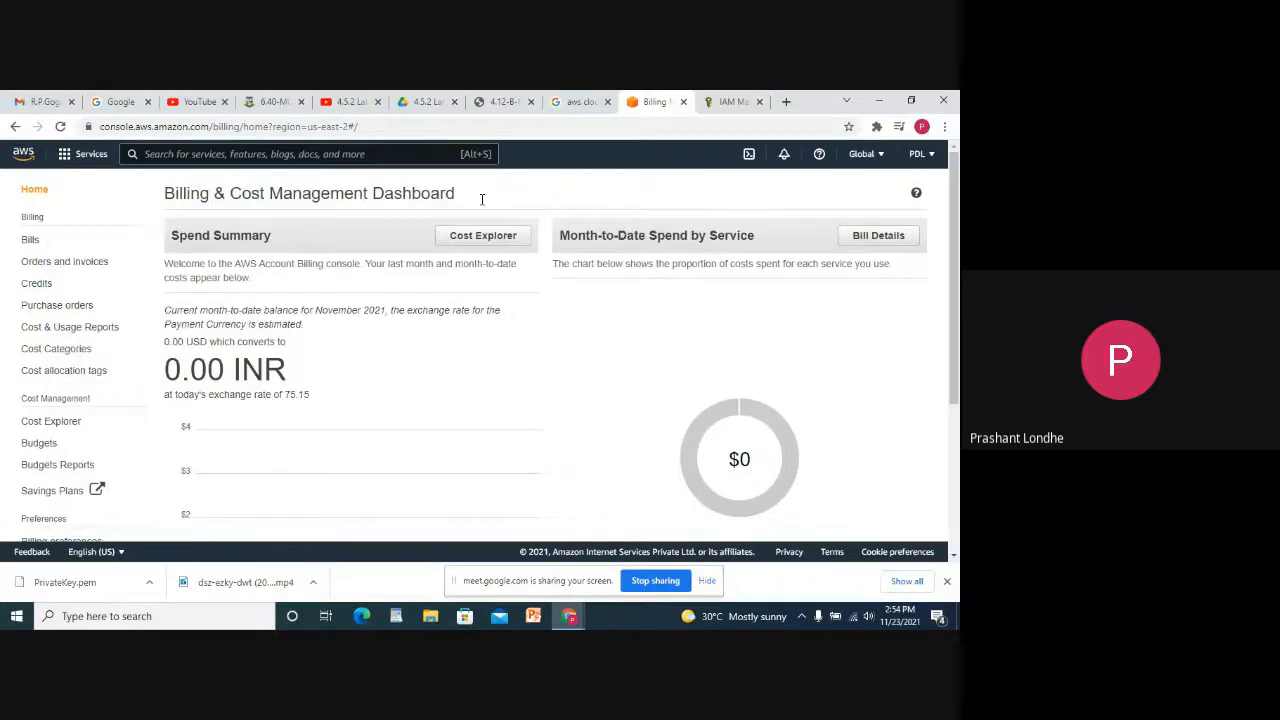
left_click(22, 155)
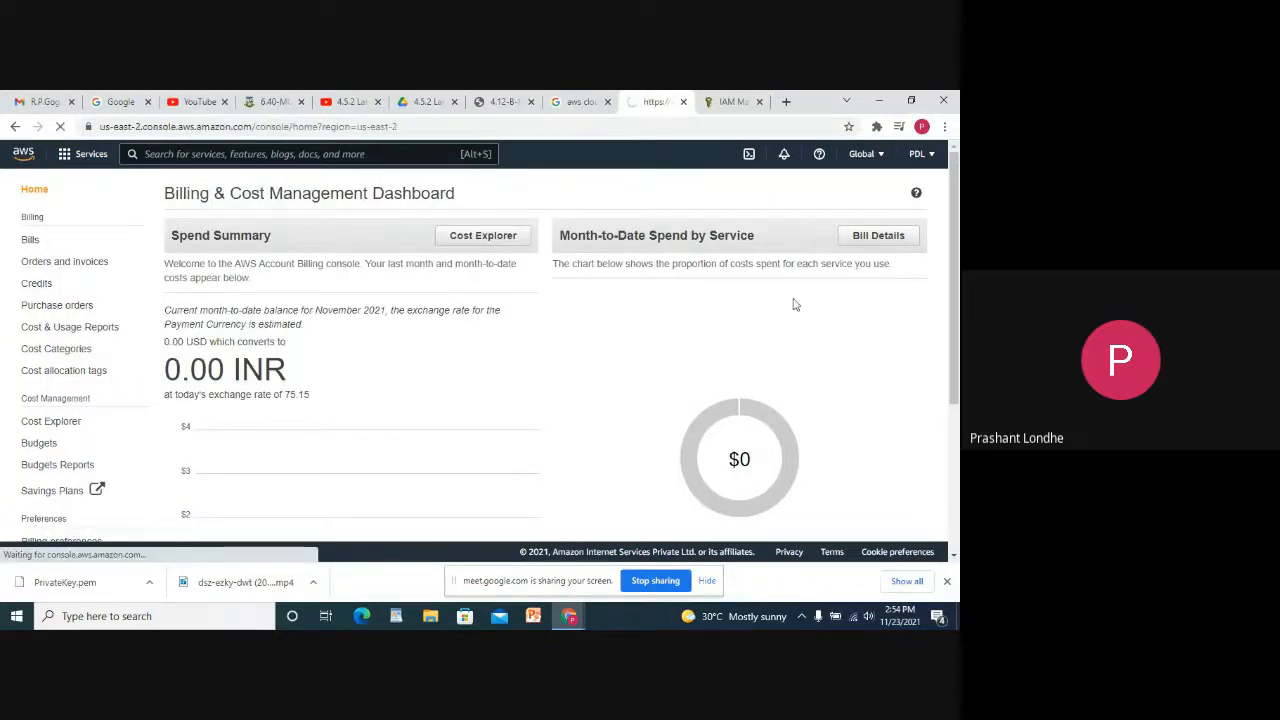
scroll(390, 300, "down", 3)
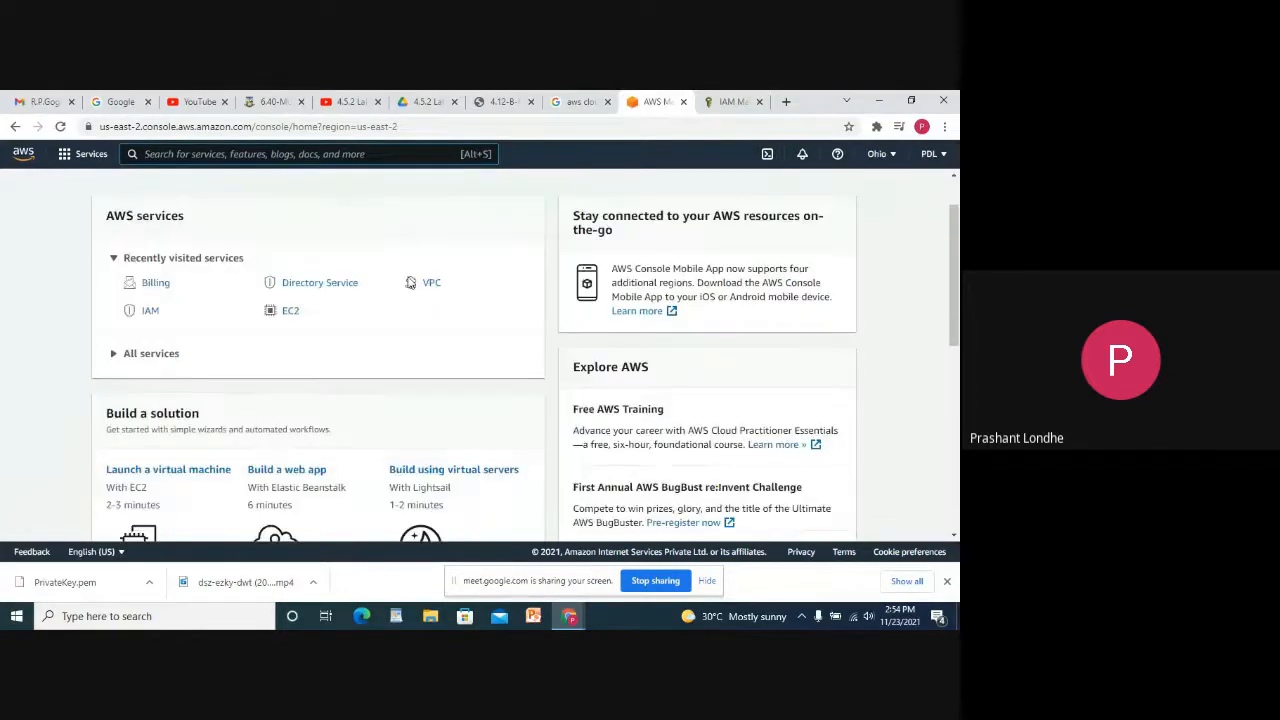
scroll(185, 215, "up", 3)
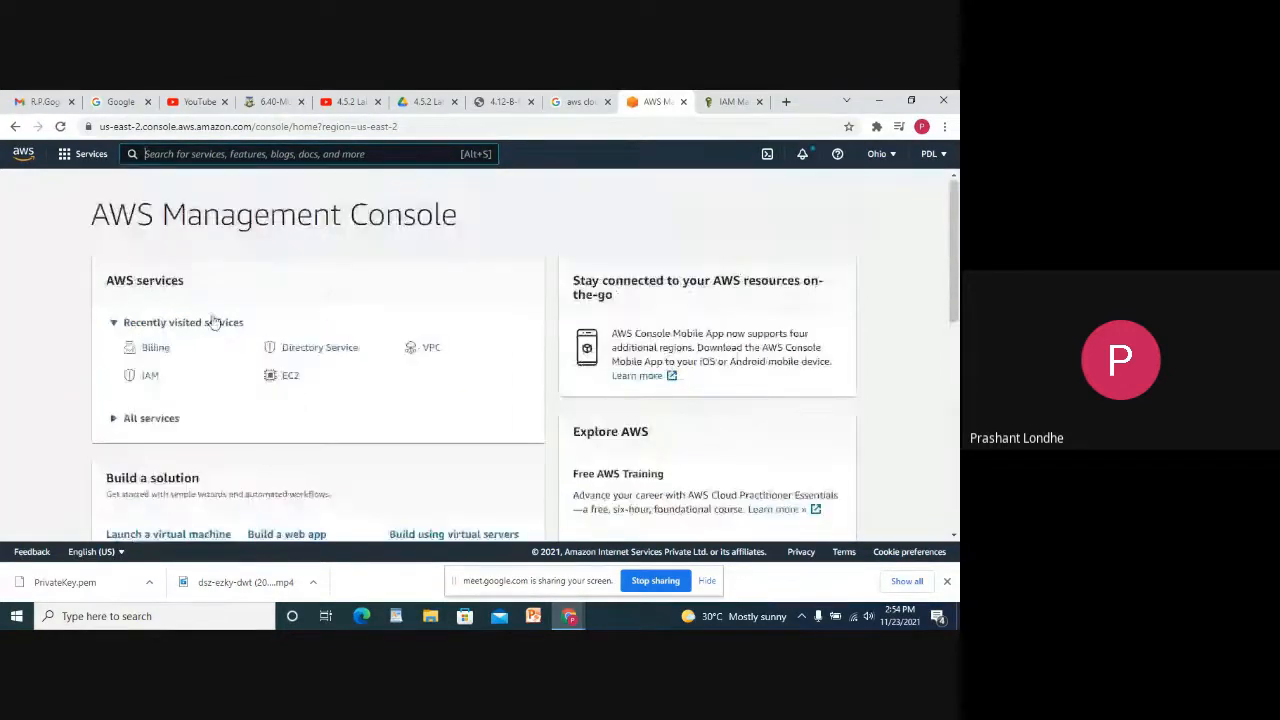
left_click(158, 422)
scroll(396, 394, "down", 10)
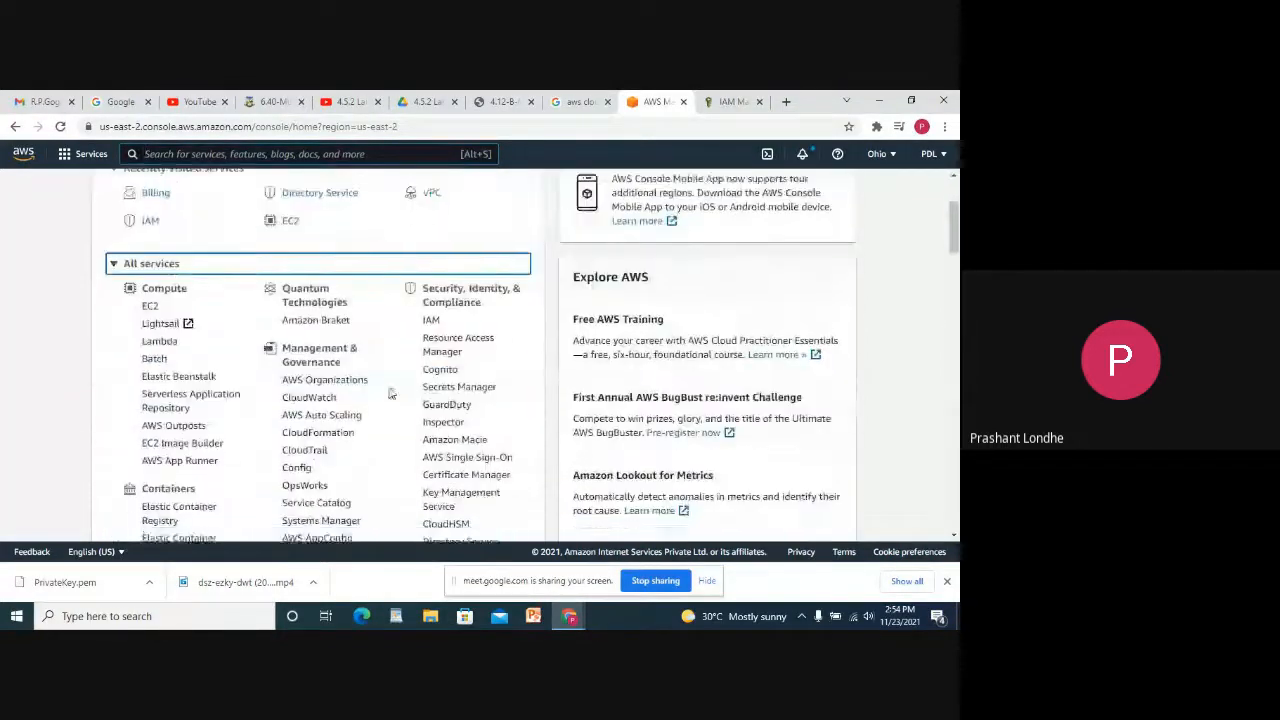
scroll(396, 394, "down", 15)
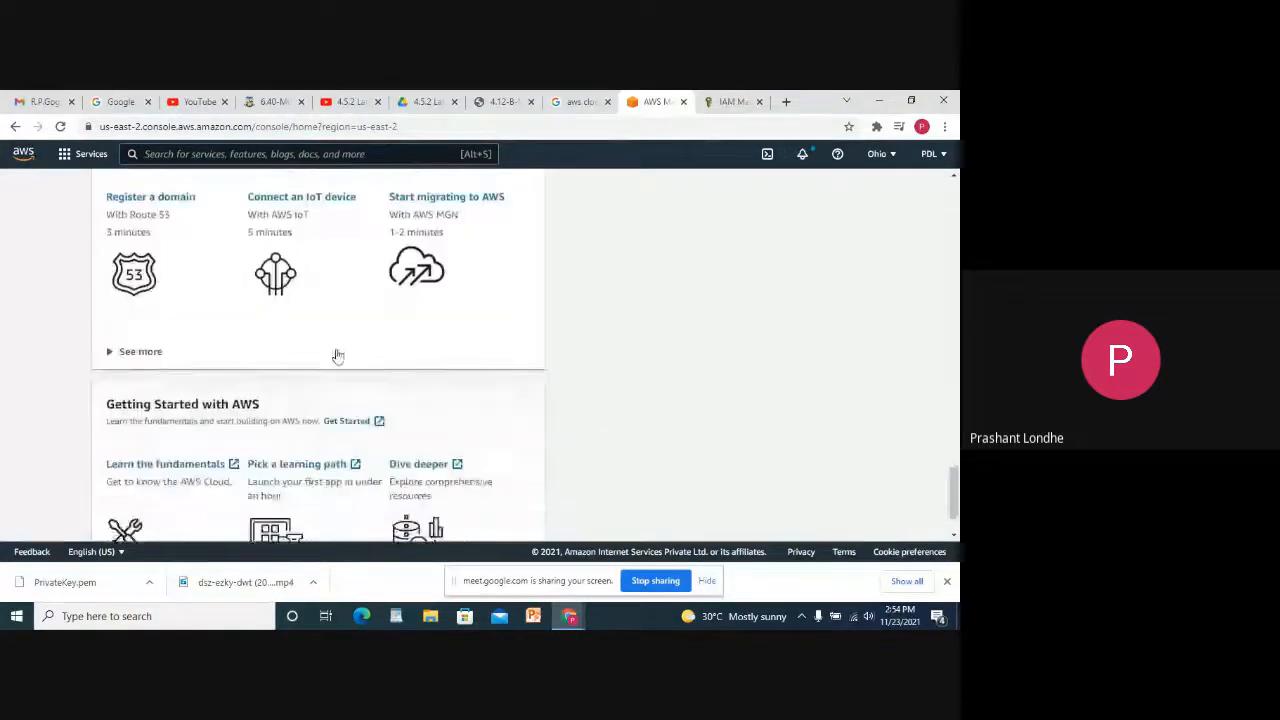
left_click(293, 276)
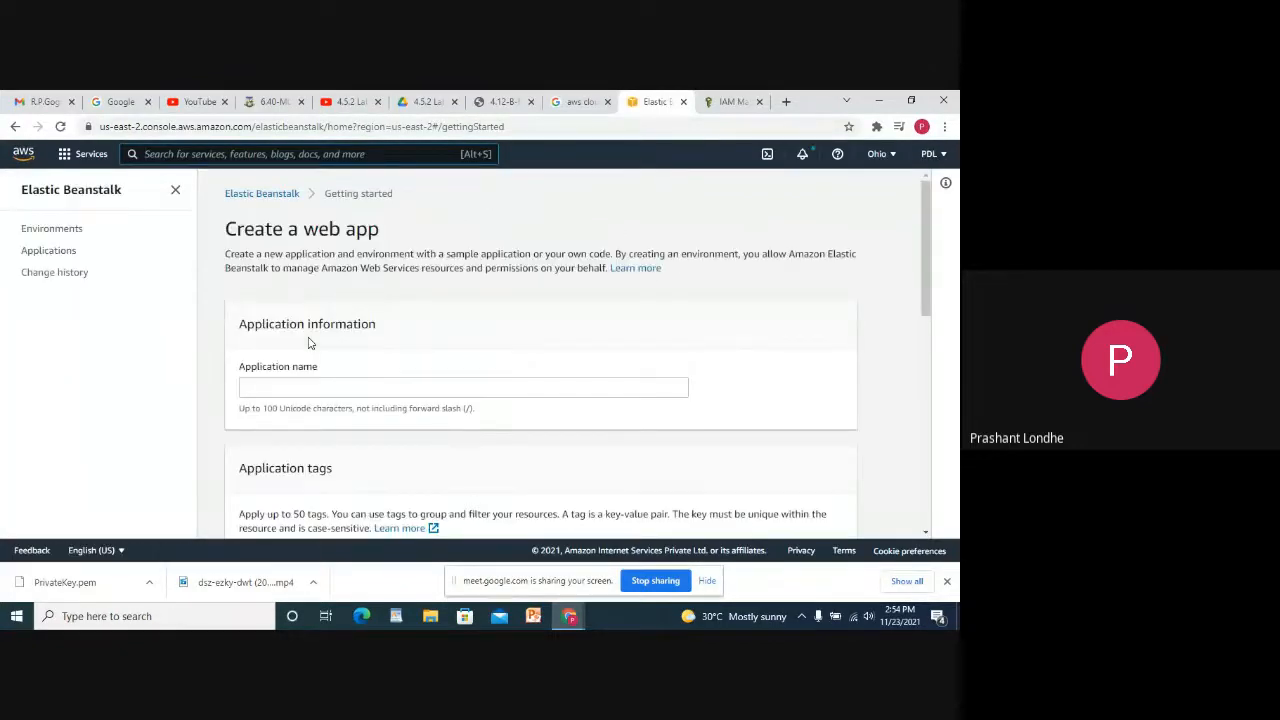
Name the application 'Myfirstapplication' and add a tag Hello with value 50.
left_click(311, 386)
type("M")
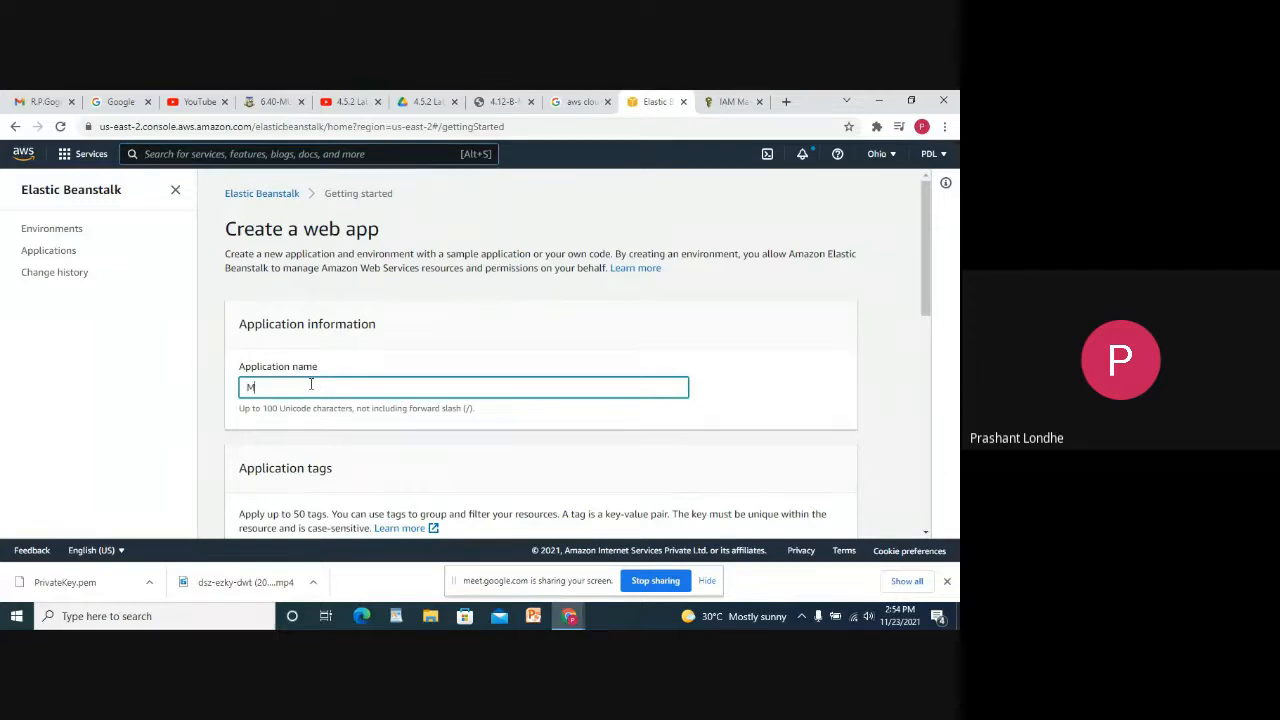
type("yfirstapplication")
scroll(311, 385, "down", 3)
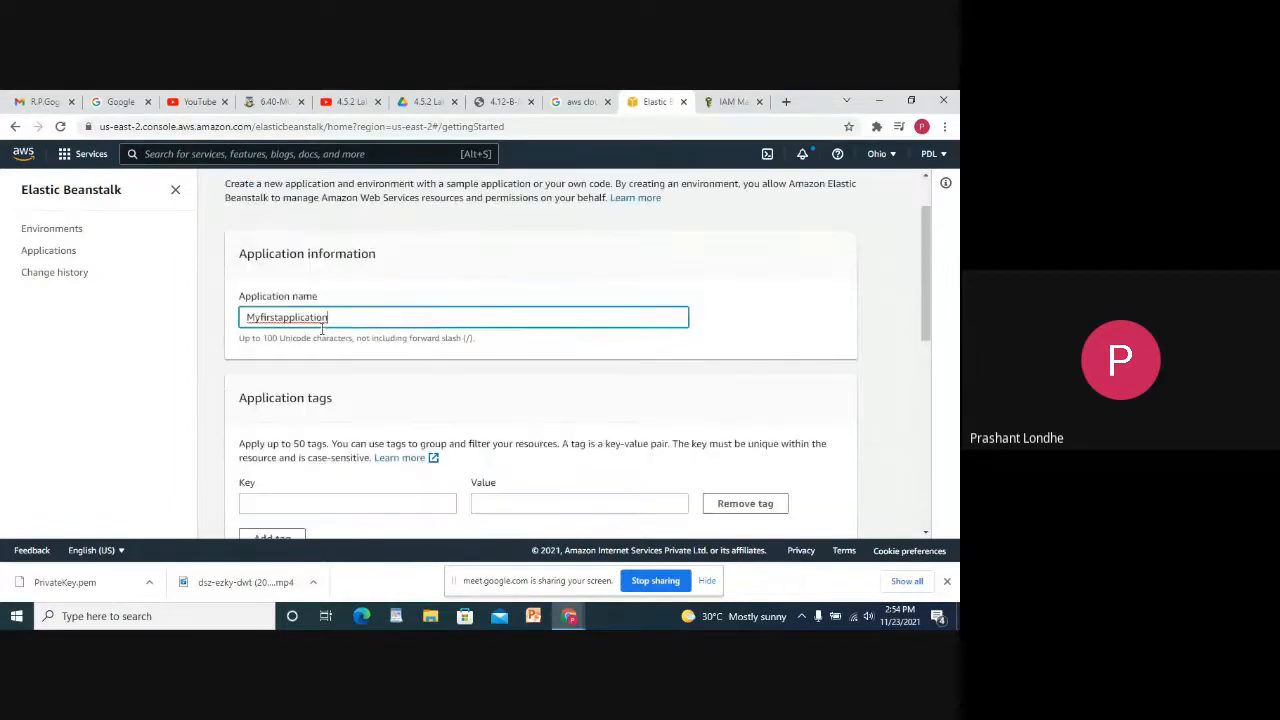
left_click(310, 360)
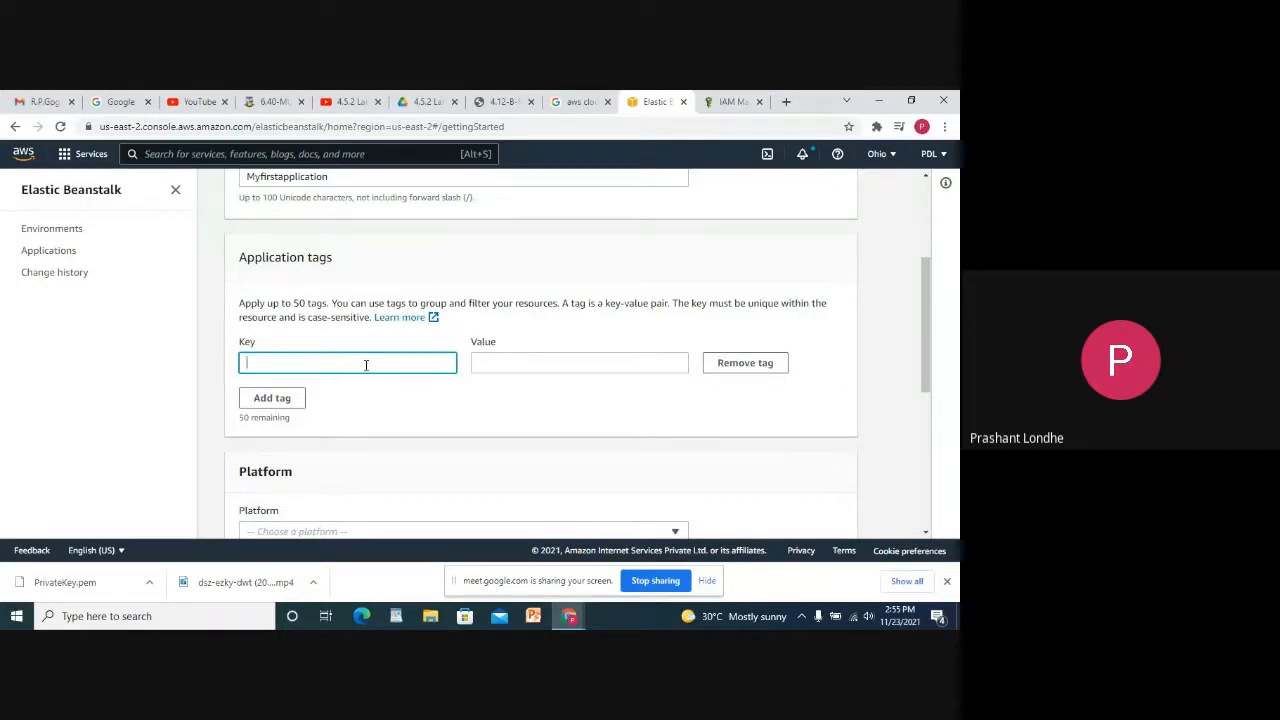
type("Hello")
key("Tab")
type("50")
Choose the .NET Core on Linux platform, keep the sample application code, and create the application.
scroll(366, 365, "down", 2)
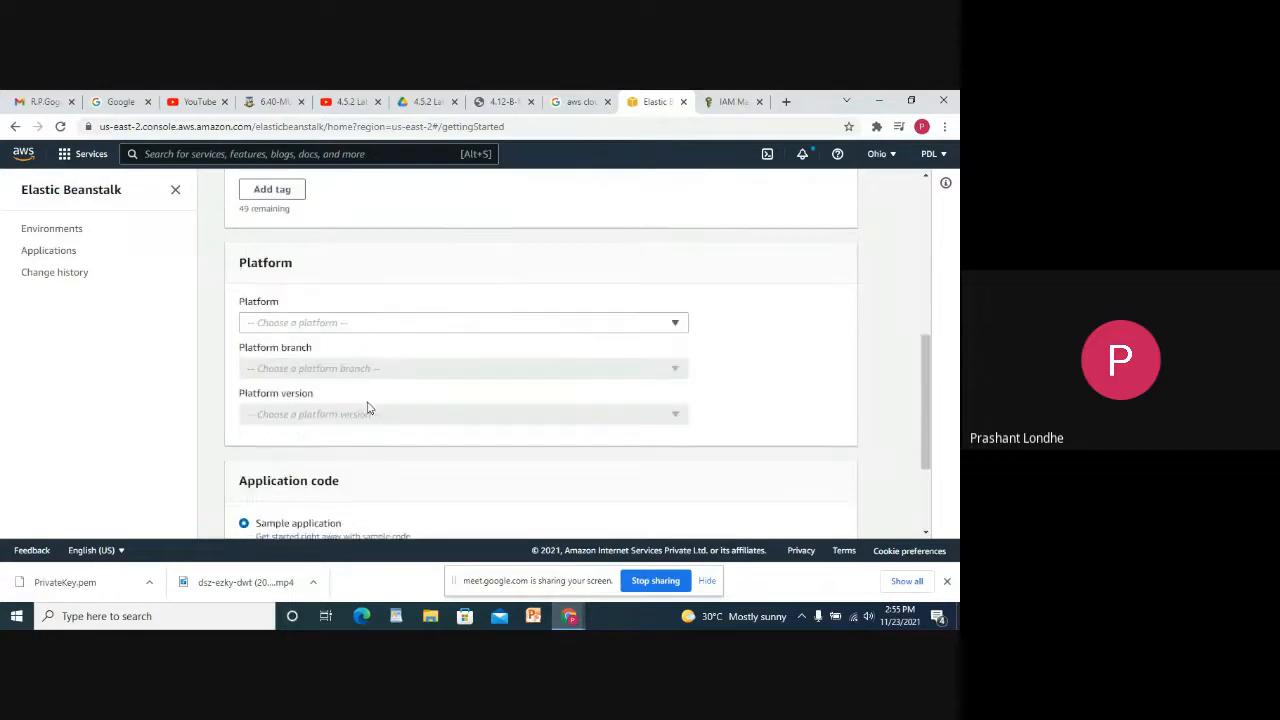
left_click(340, 320)
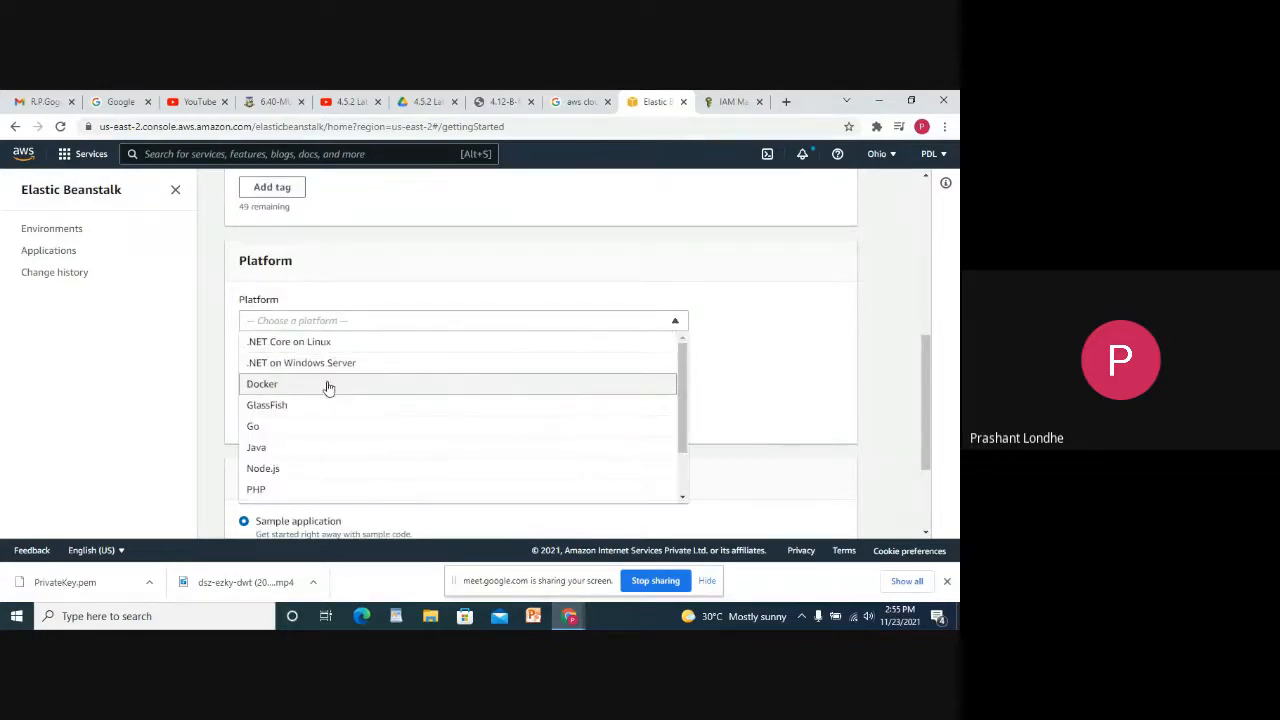
left_click(318, 343)
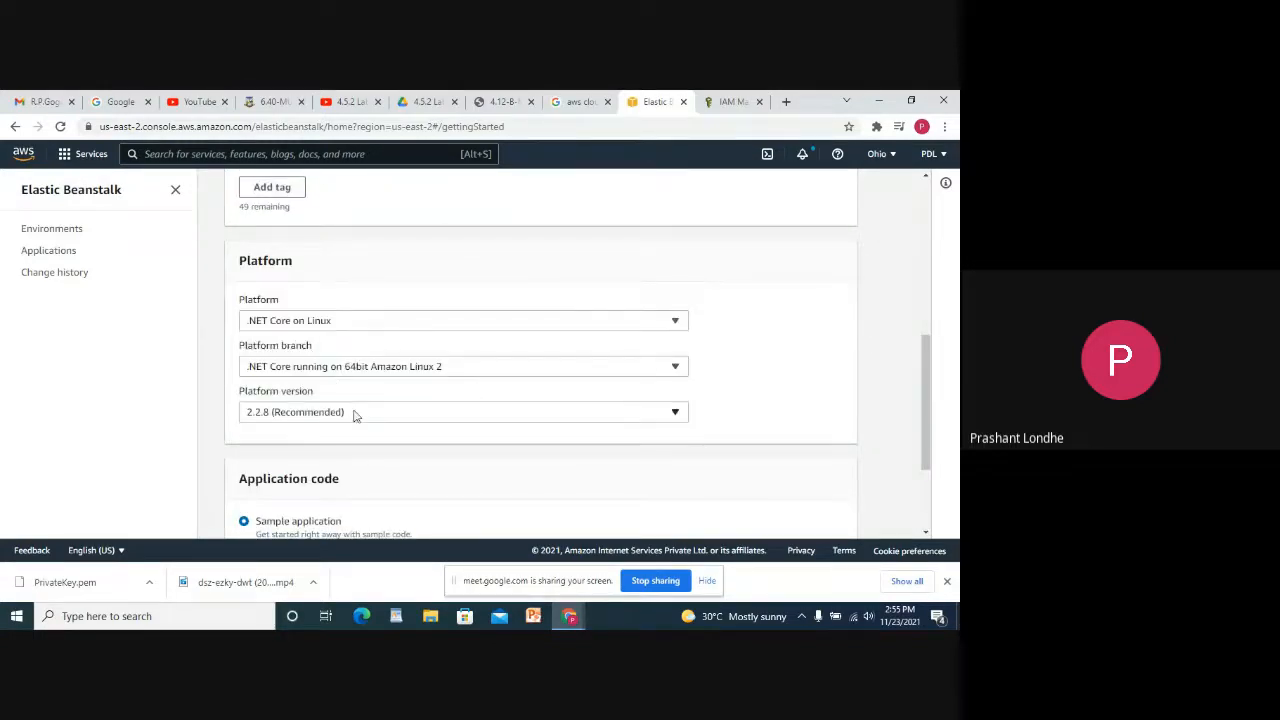
scroll(354, 414, "down", 3)
left_click(244, 402)
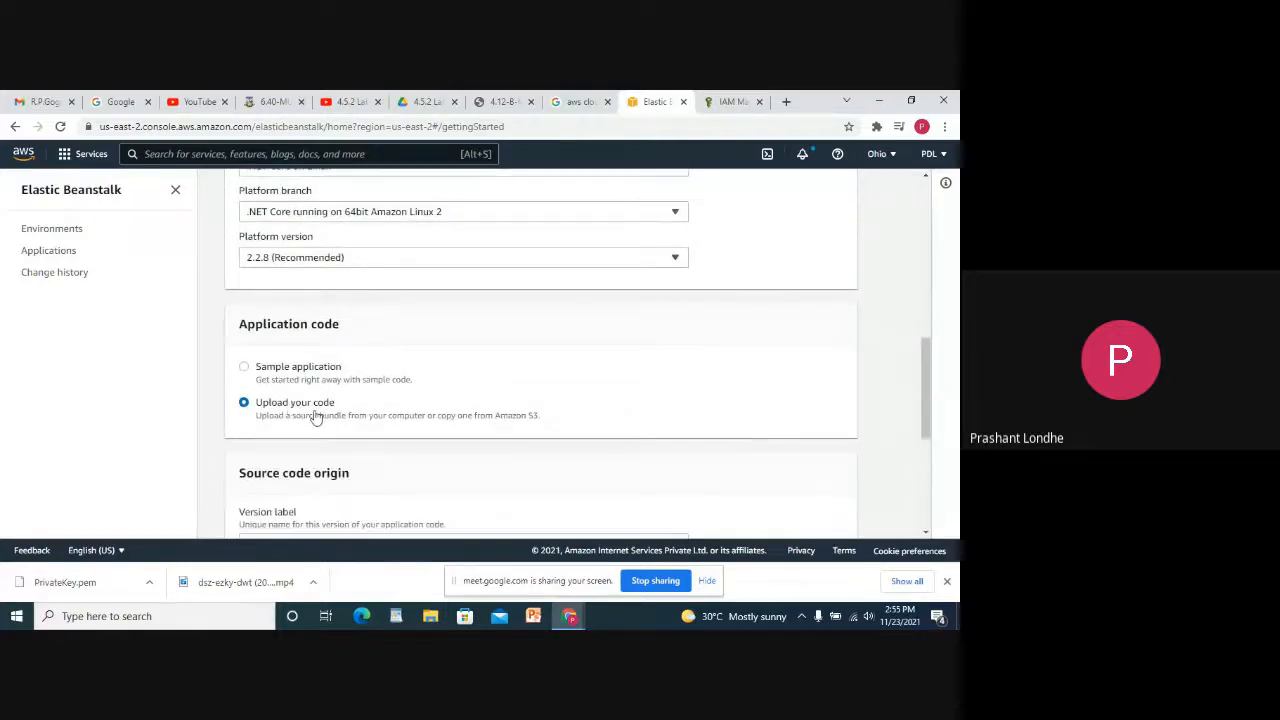
scroll(480, 451, "down", 3)
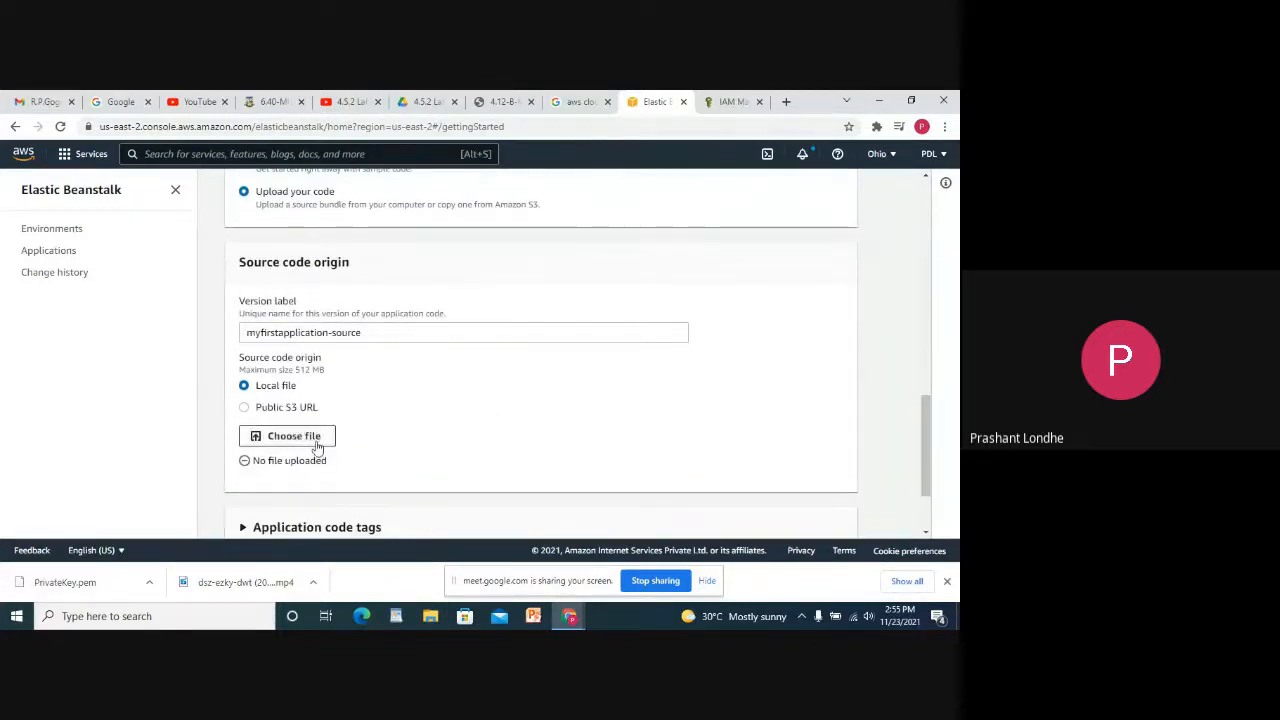
scroll(380, 437, "down", 2)
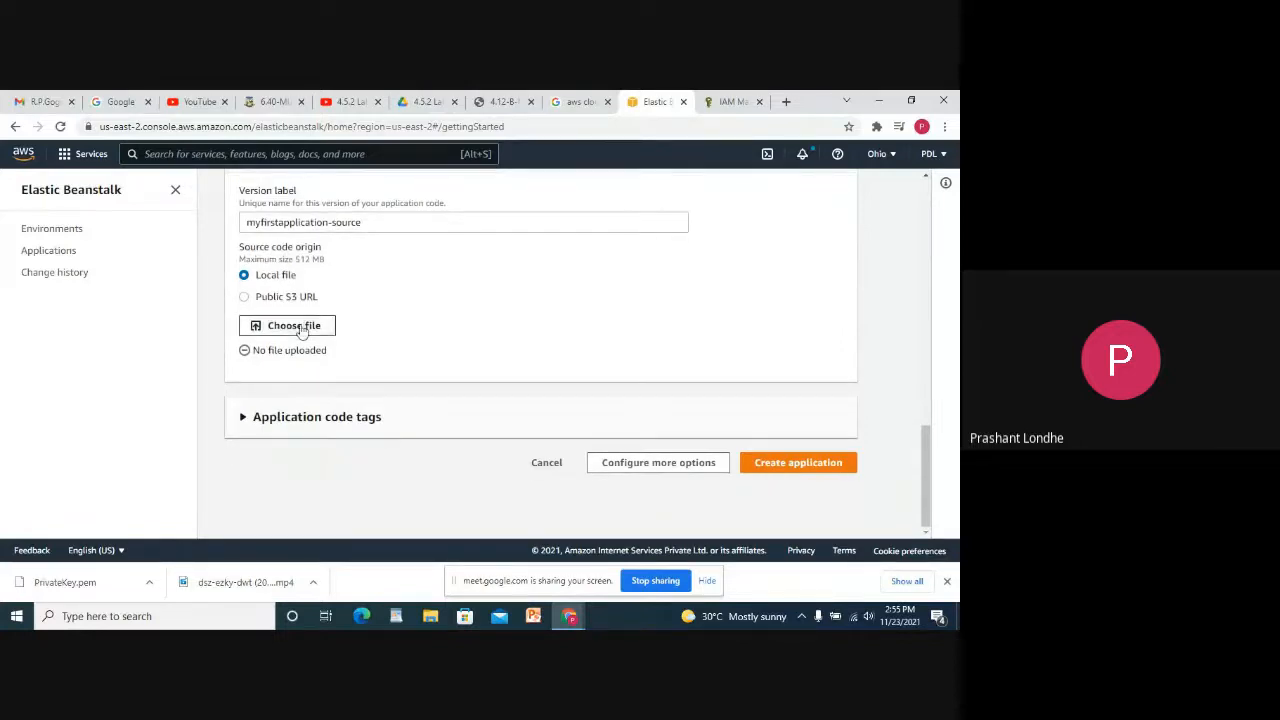
scroll(390, 315, "up", 2)
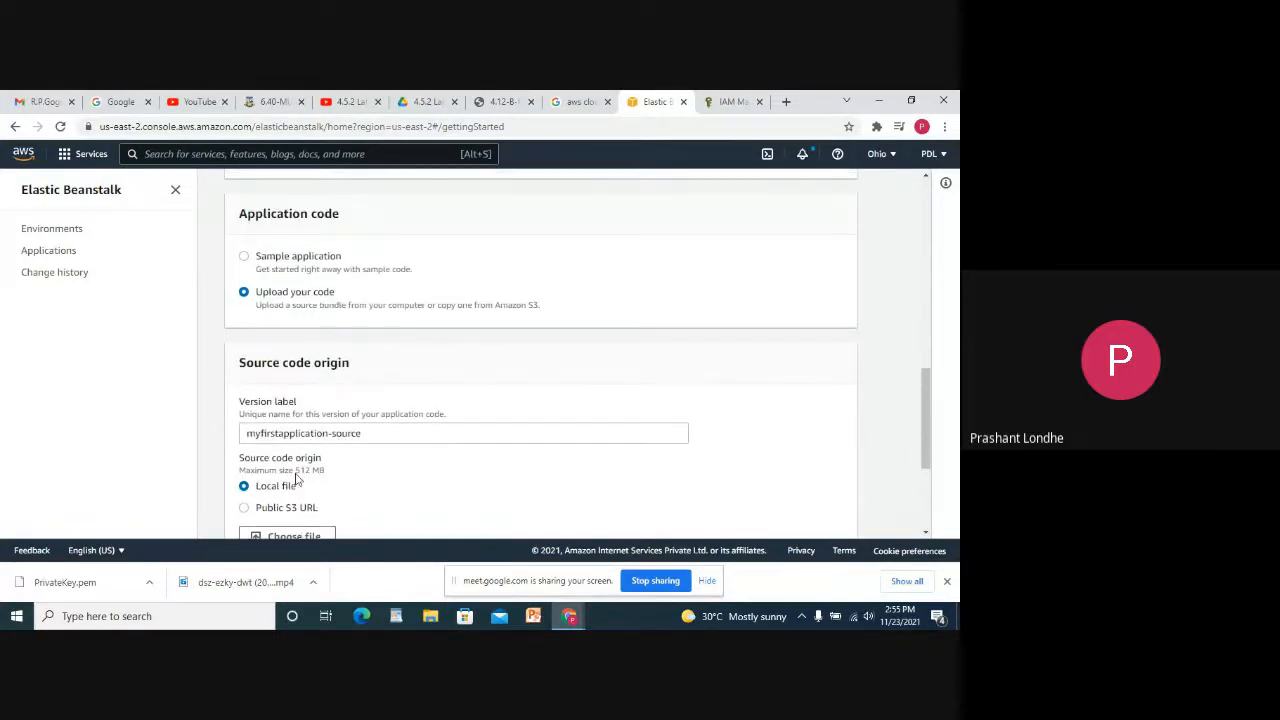
left_click(287, 265)
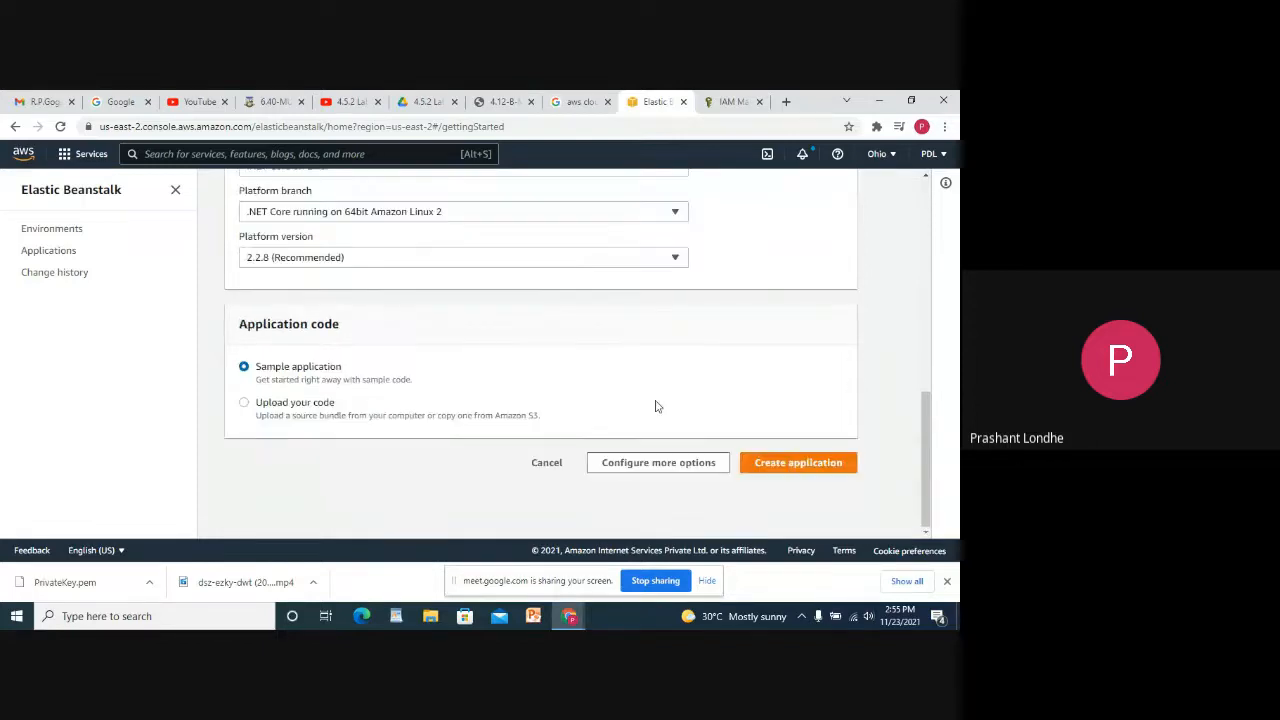
left_click(797, 472)
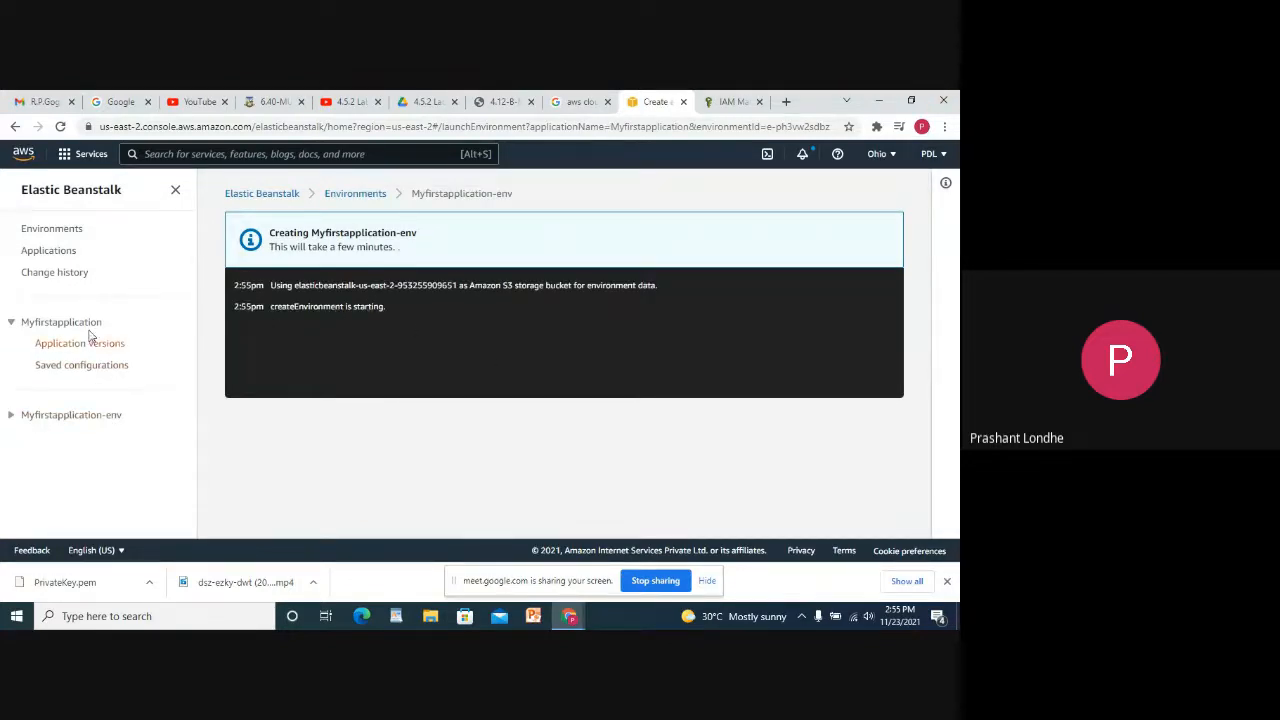
Check the createEnvironment entry in the event log, then close the environment-creation tab.
double_click(294, 311)
left_click(476, 279)
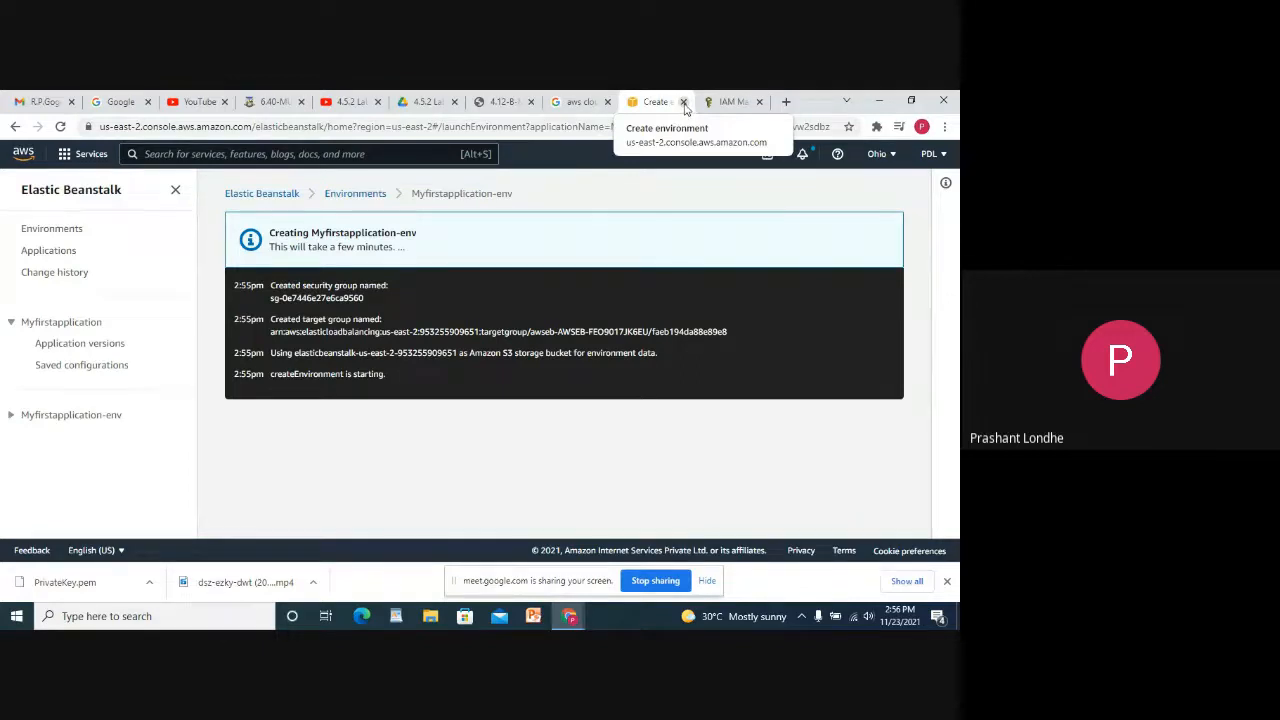
left_click(684, 102)
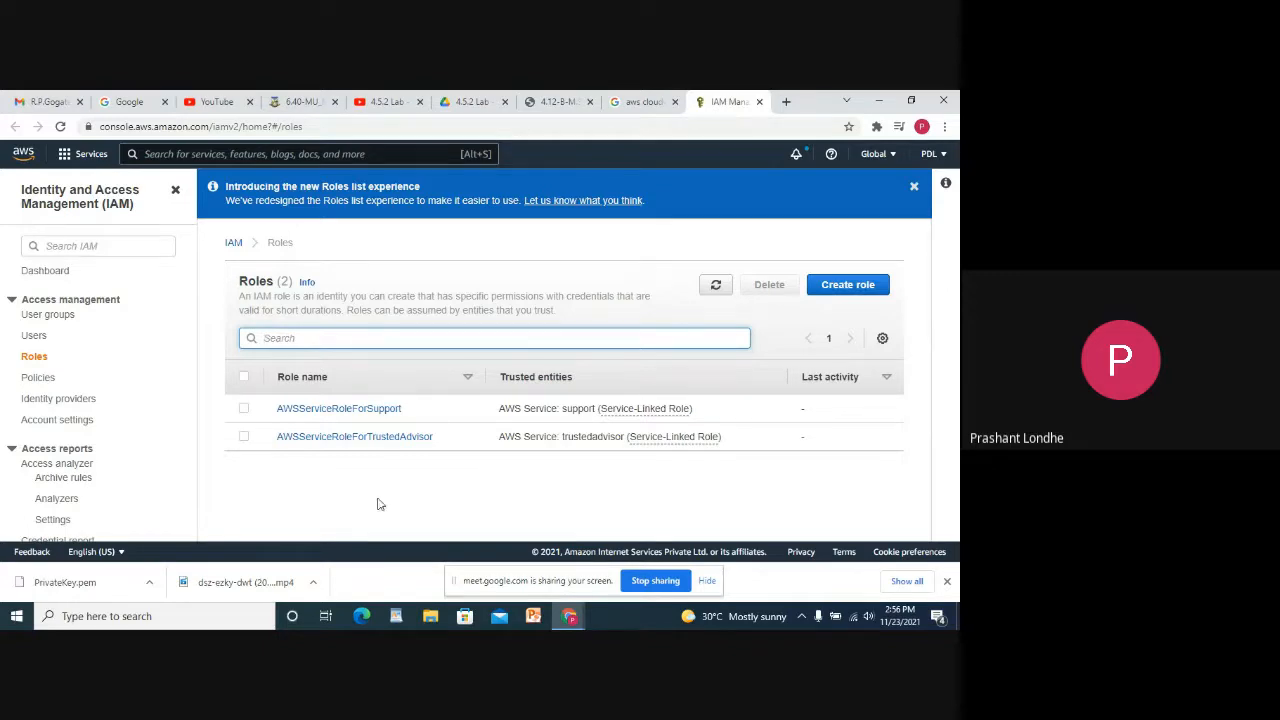
Glance at the practical experiments list in the '4.12-B-M' PDF, then return to the aws cloudwatch results.
left_click(569, 96)
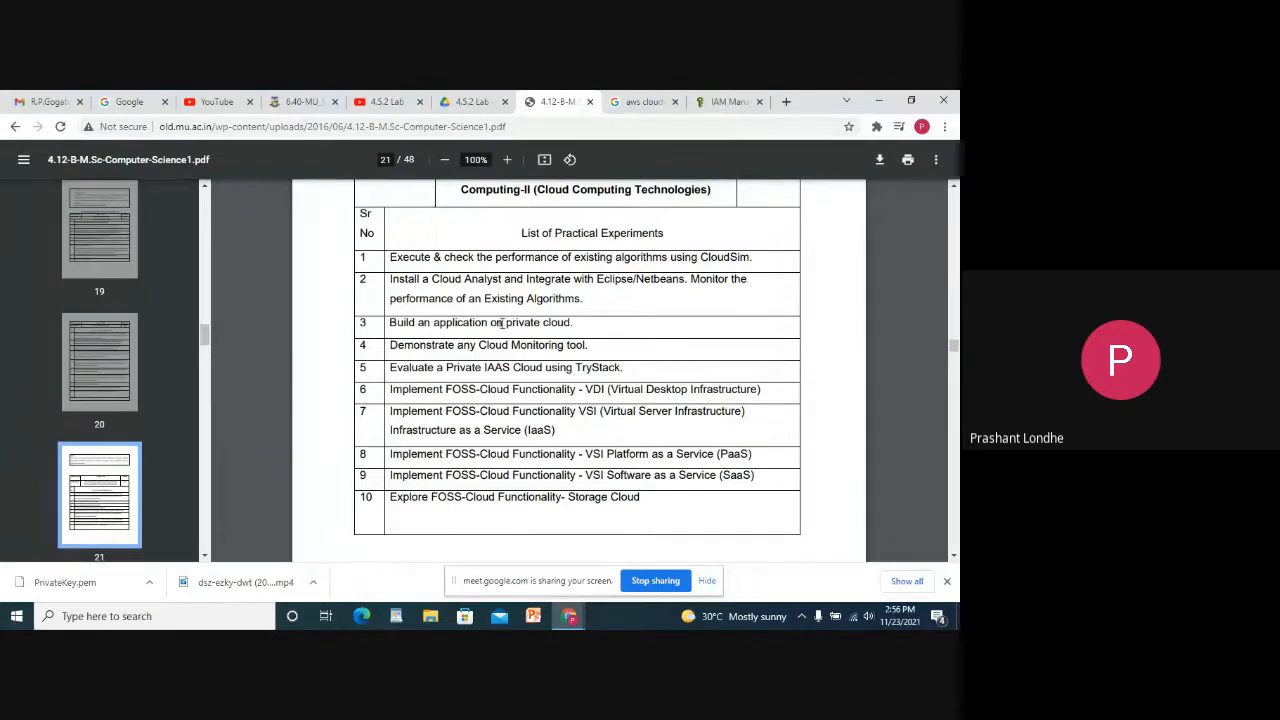
left_click(650, 103)
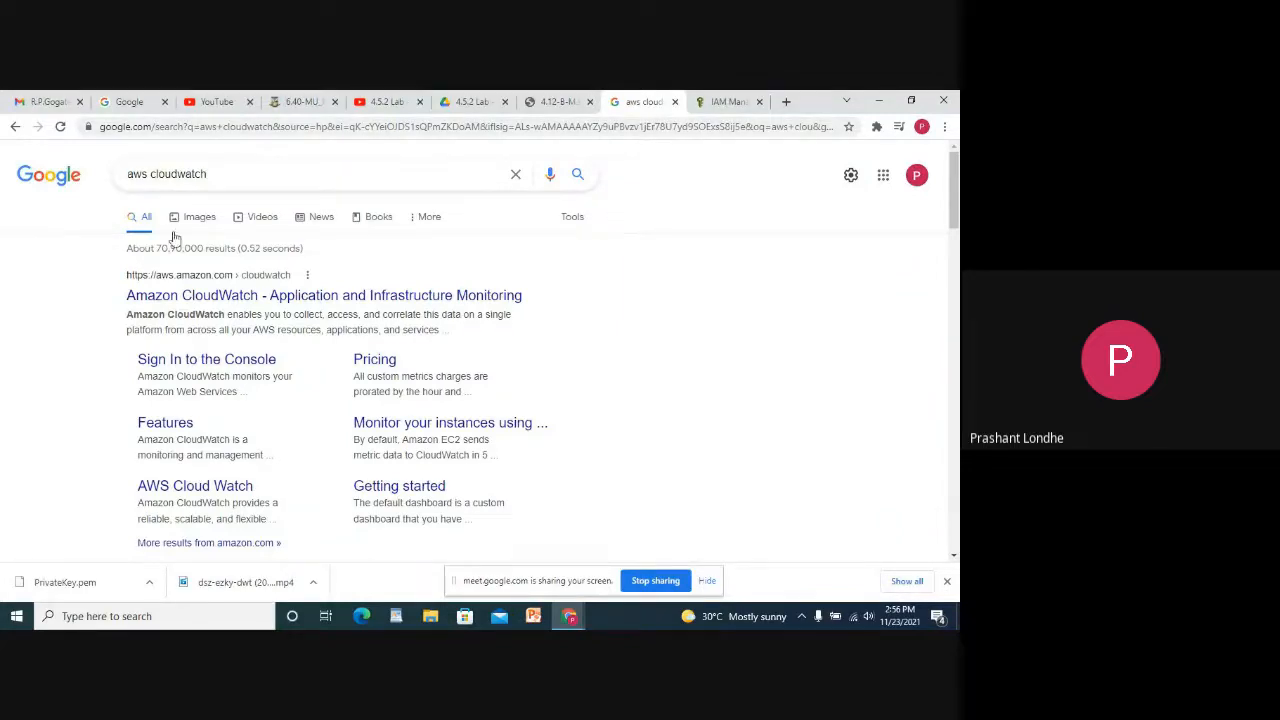
mouse_move(569, 616)
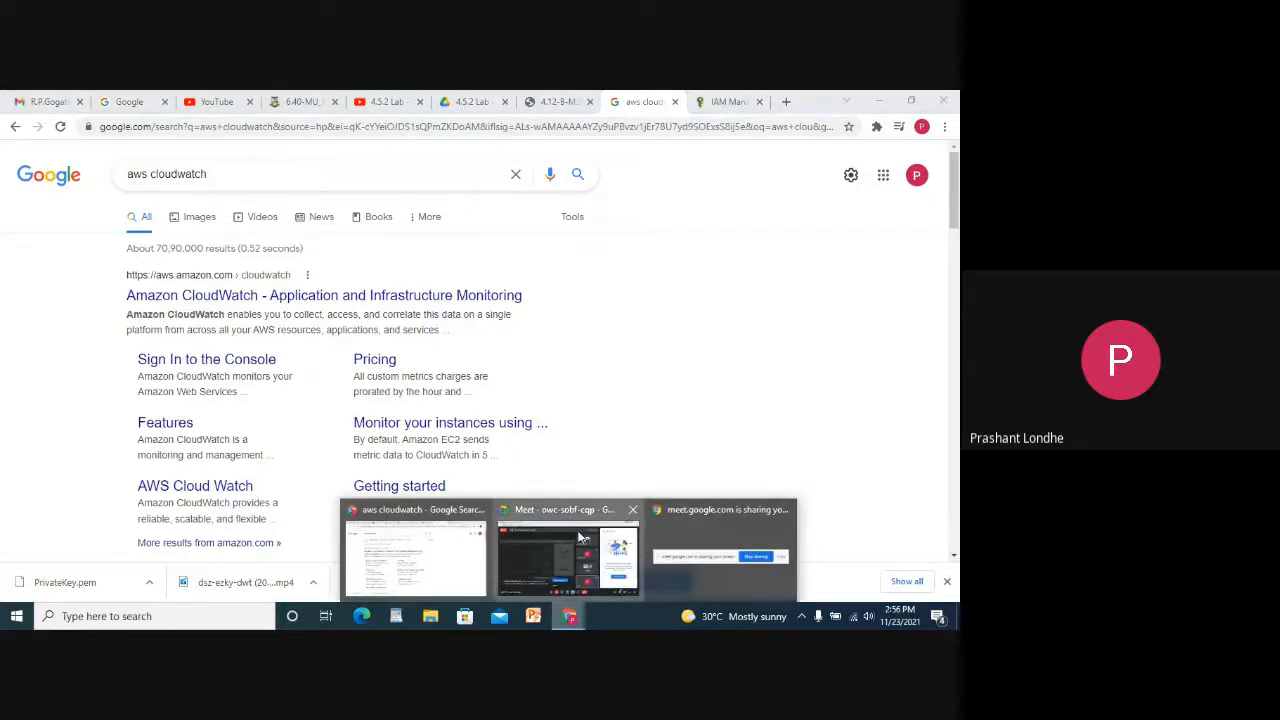
left_click(630, 550)
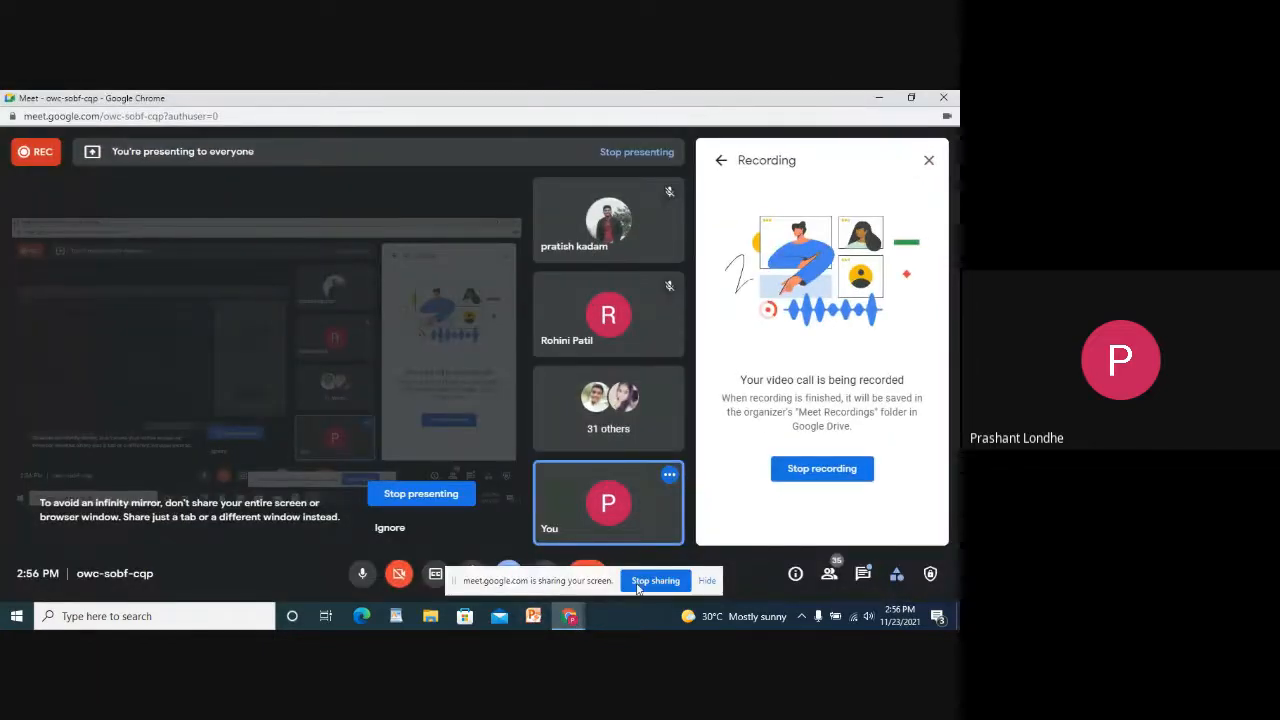
left_click(860, 576)
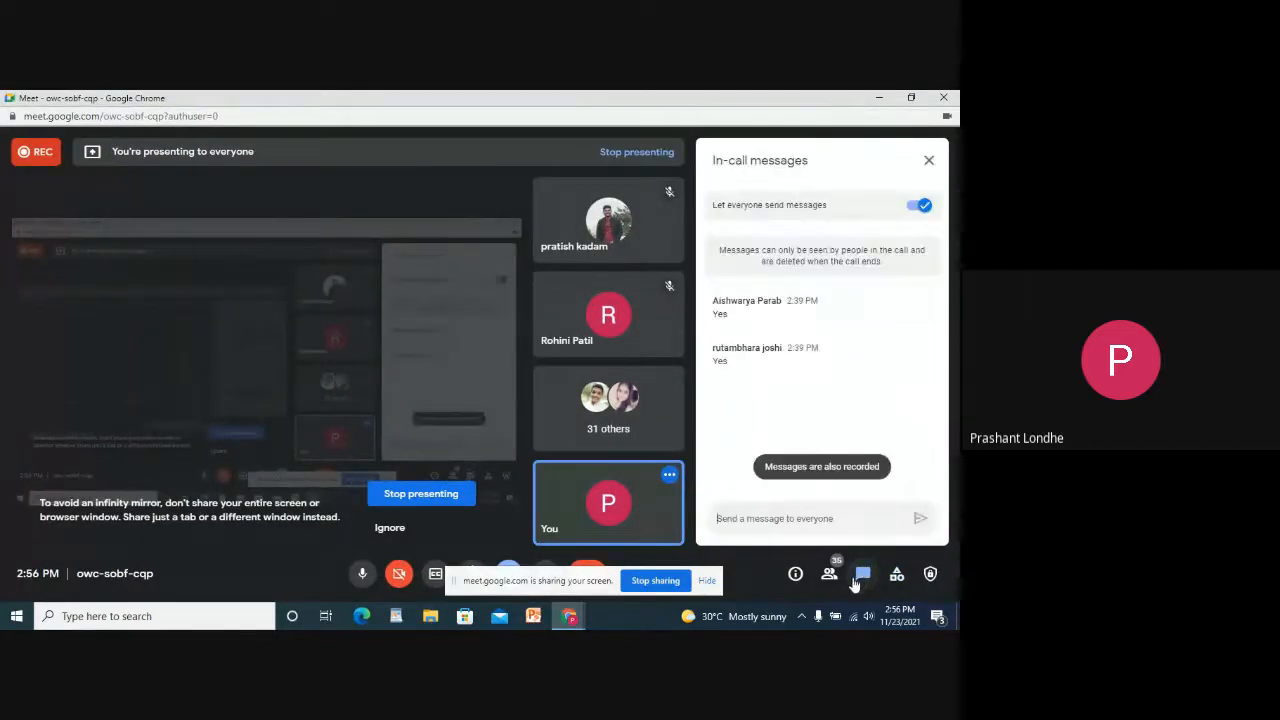
left_click(860, 576)
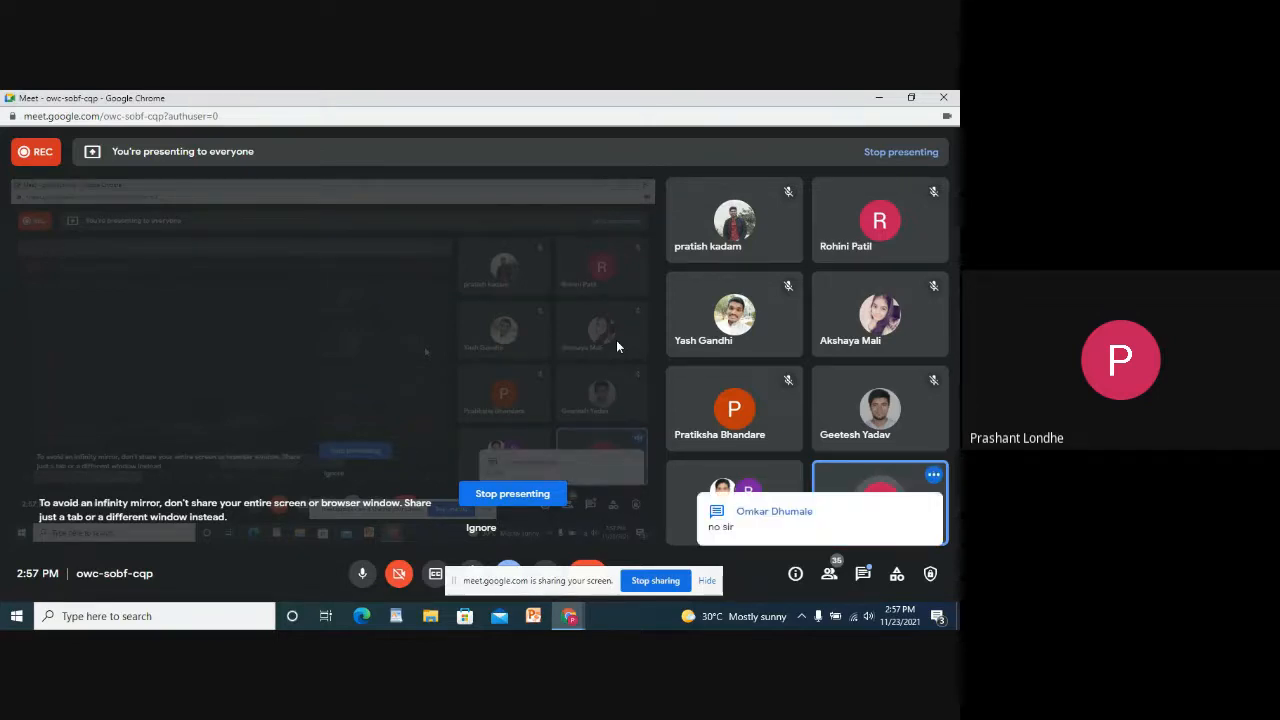
left_click(569, 616)
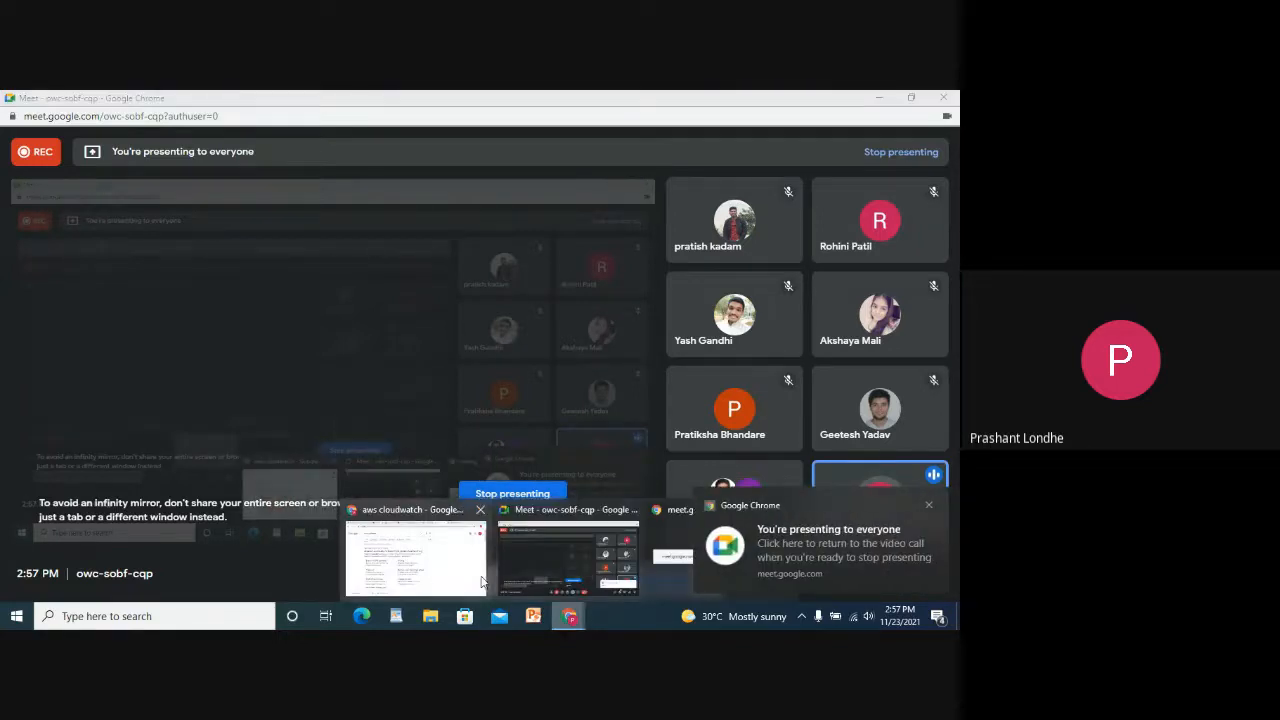
left_click(430, 560)
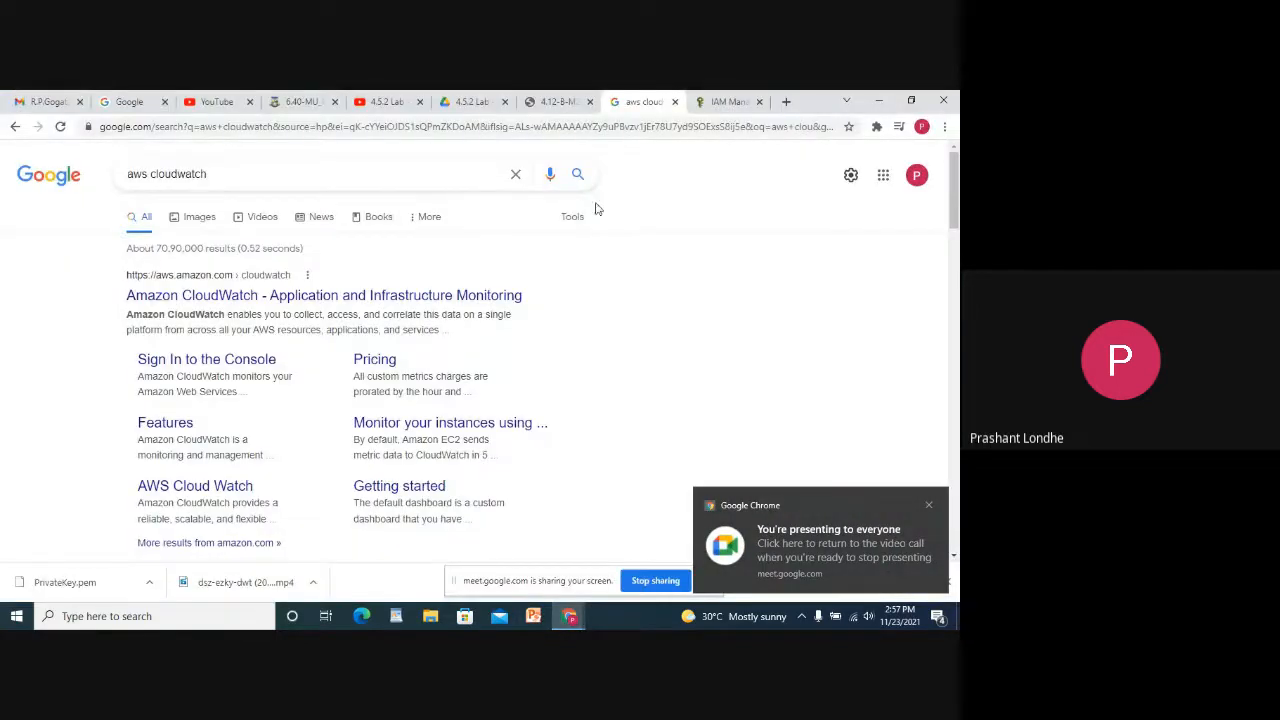
Open the Amazon CloudWatch search result and continue to the CloudWatch console Overview.
left_click(570, 99)
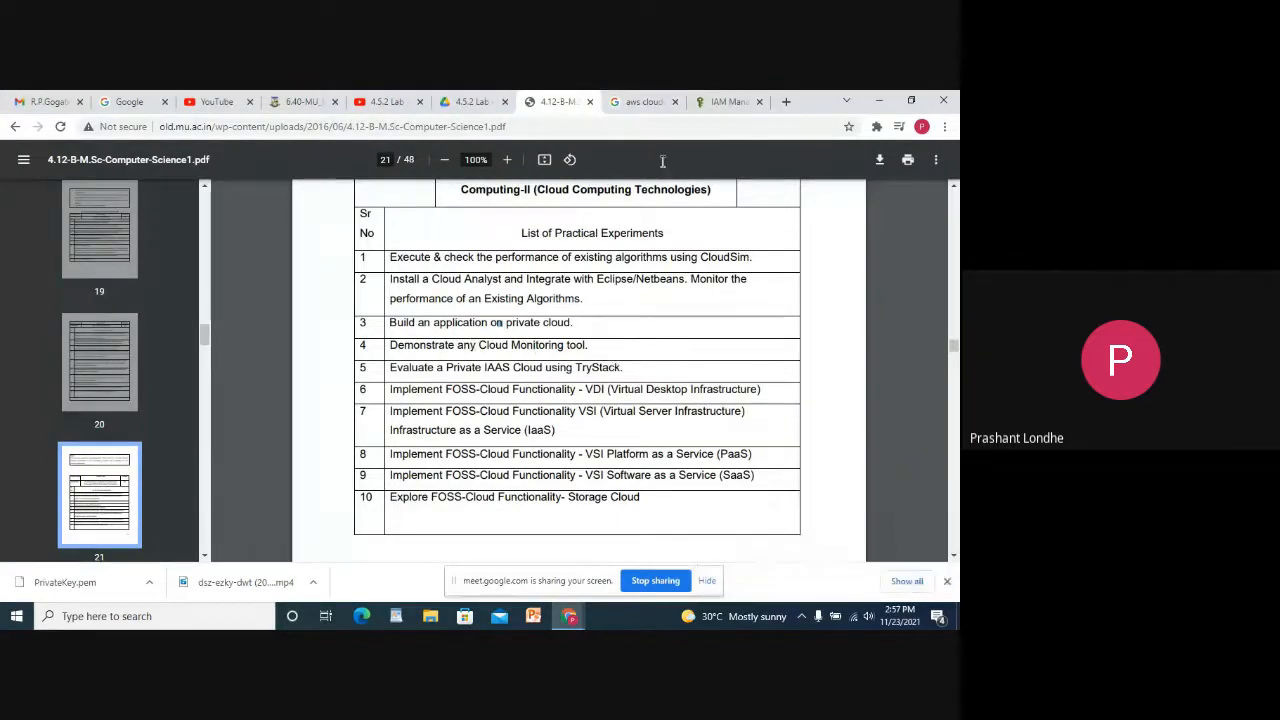
left_click(645, 100)
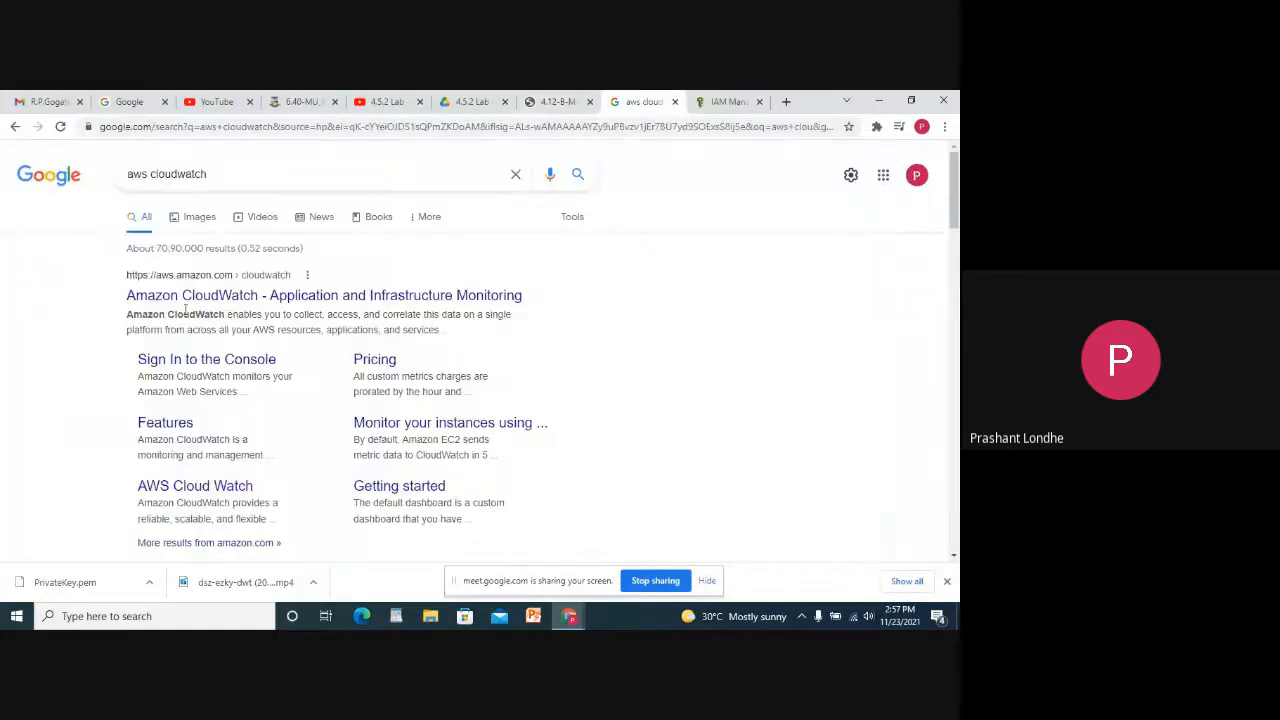
left_click(152, 298)
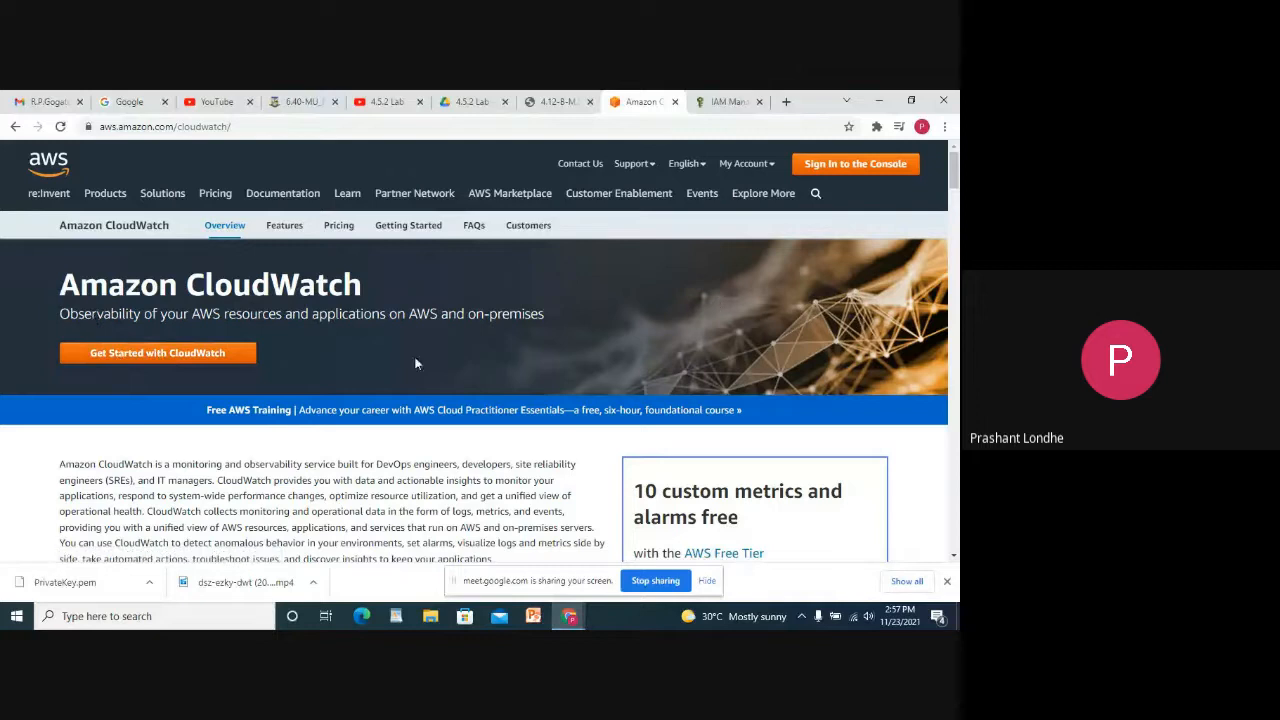
left_click(182, 350)
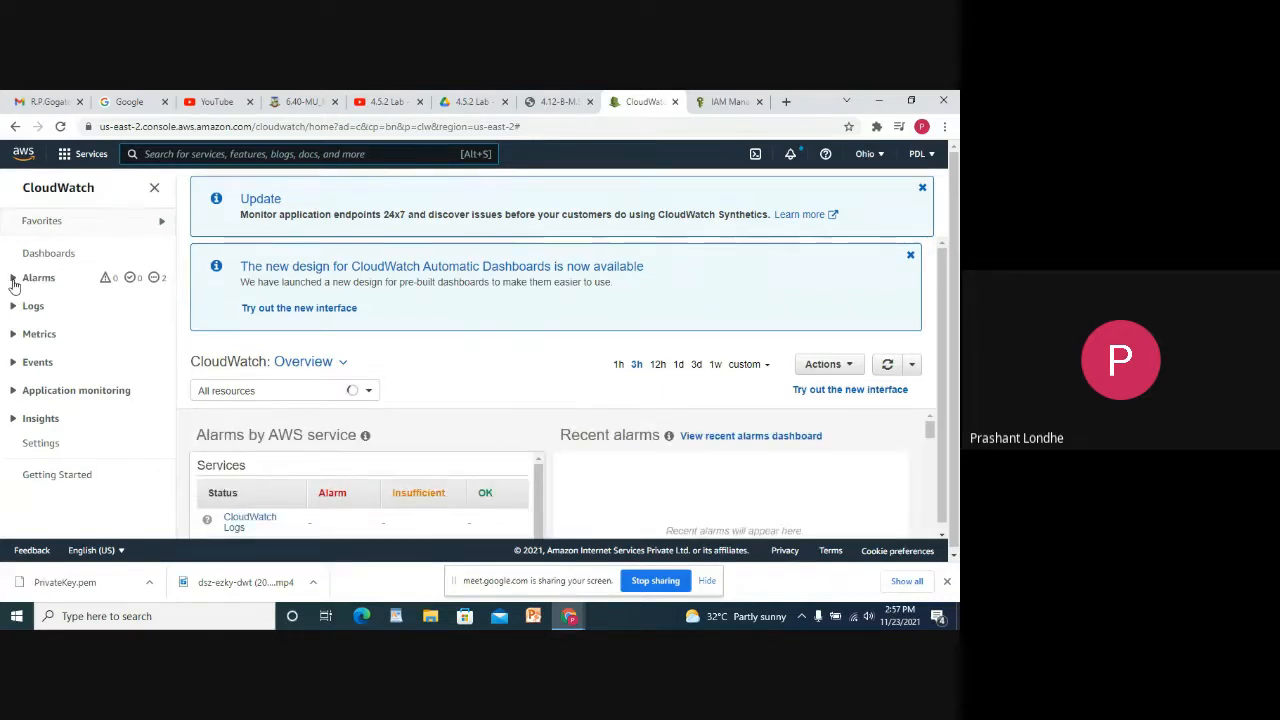
Open the in-alarm list under Alarms and start creating a new alarm.
left_click(16, 279)
left_click(40, 302)
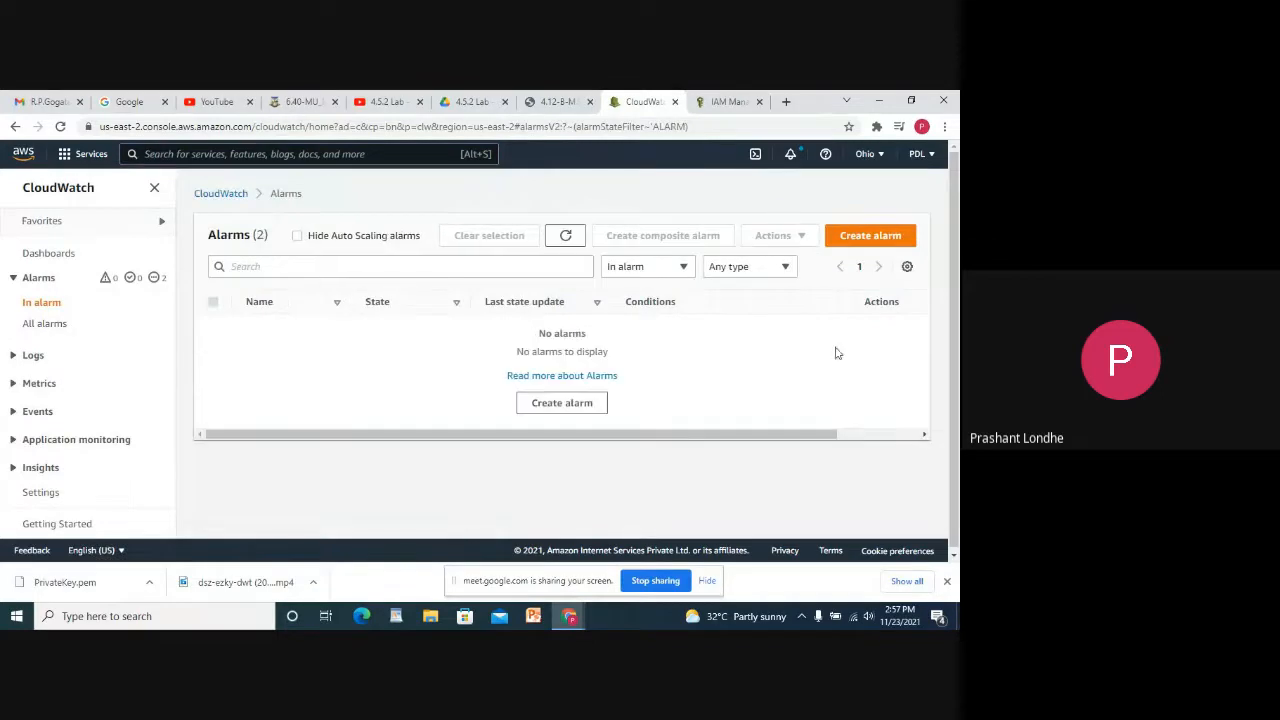
left_click(557, 410)
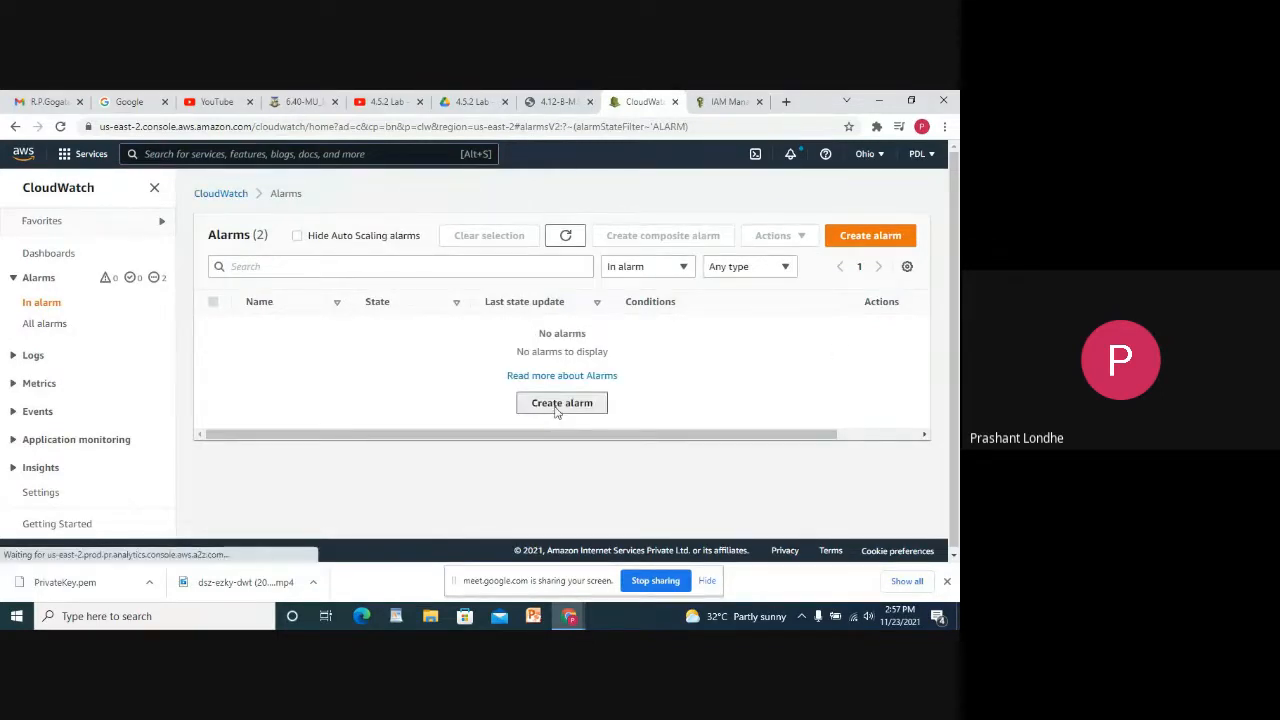
Select only the instance's DiskReadBytes metric from EC2 Per-Instance Metrics for the alarm.
left_click(288, 358)
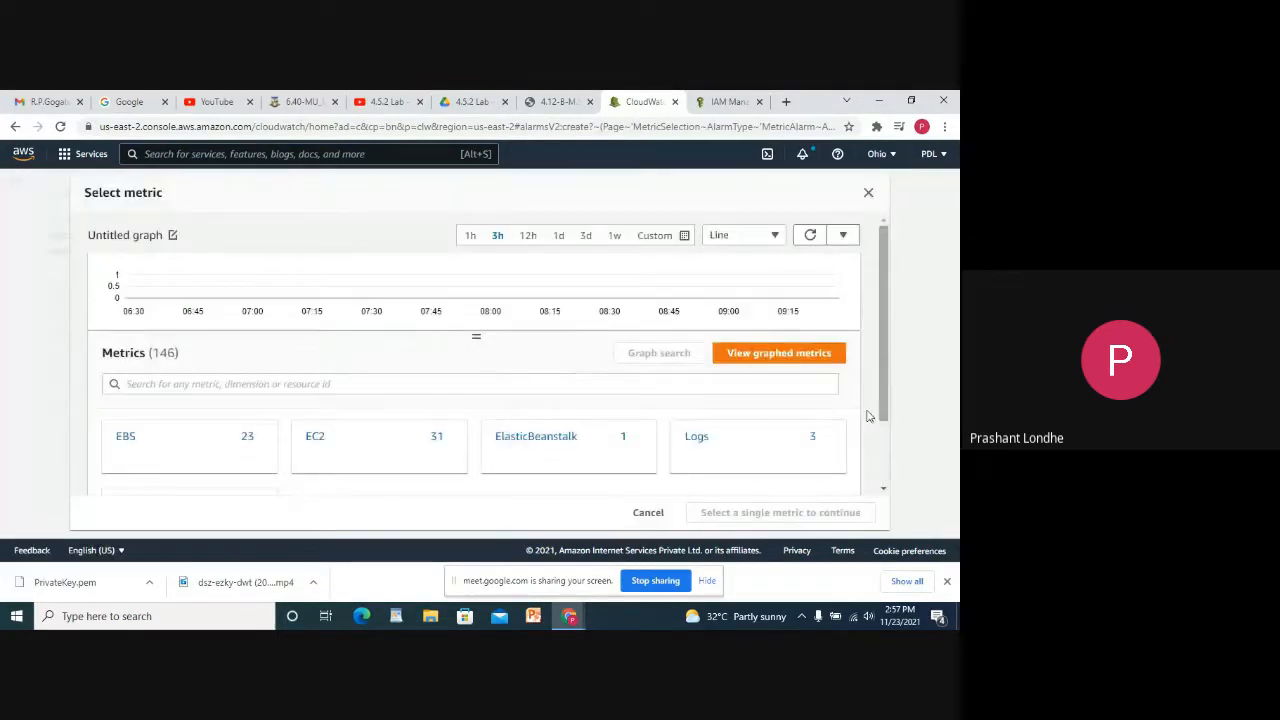
left_click(324, 441)
scroll(450, 380, "down", 2)
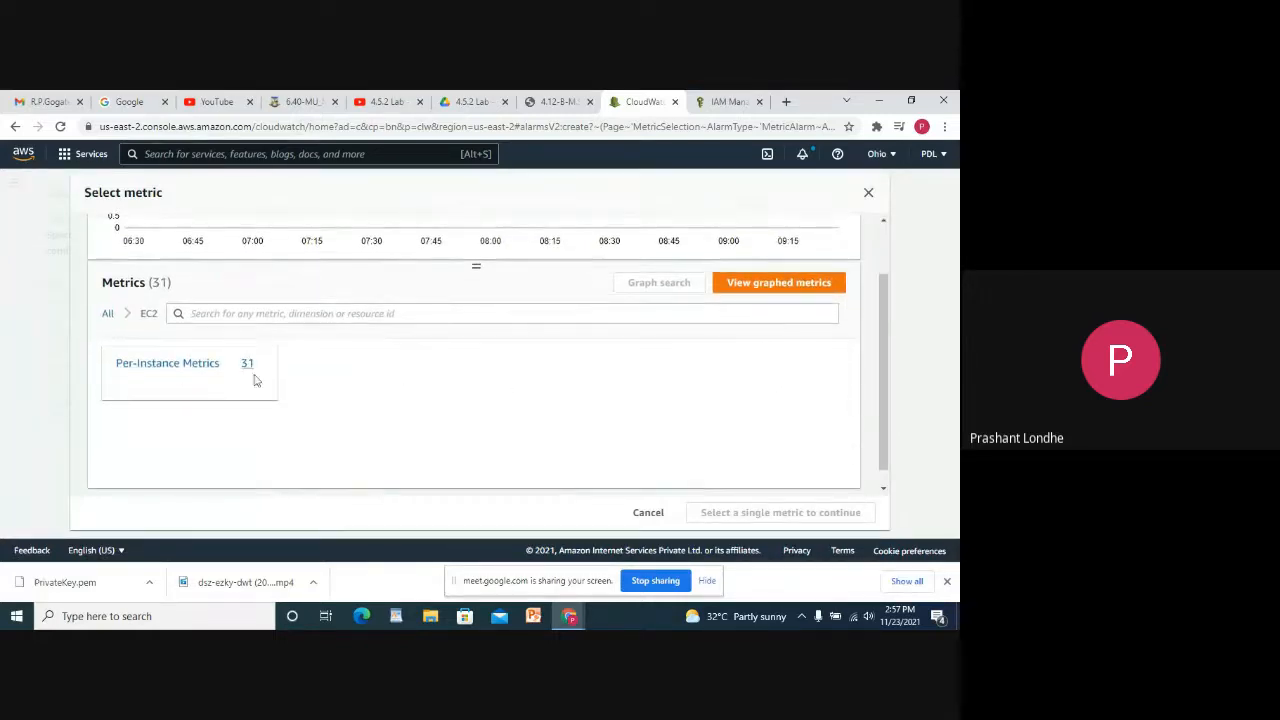
left_click(172, 369)
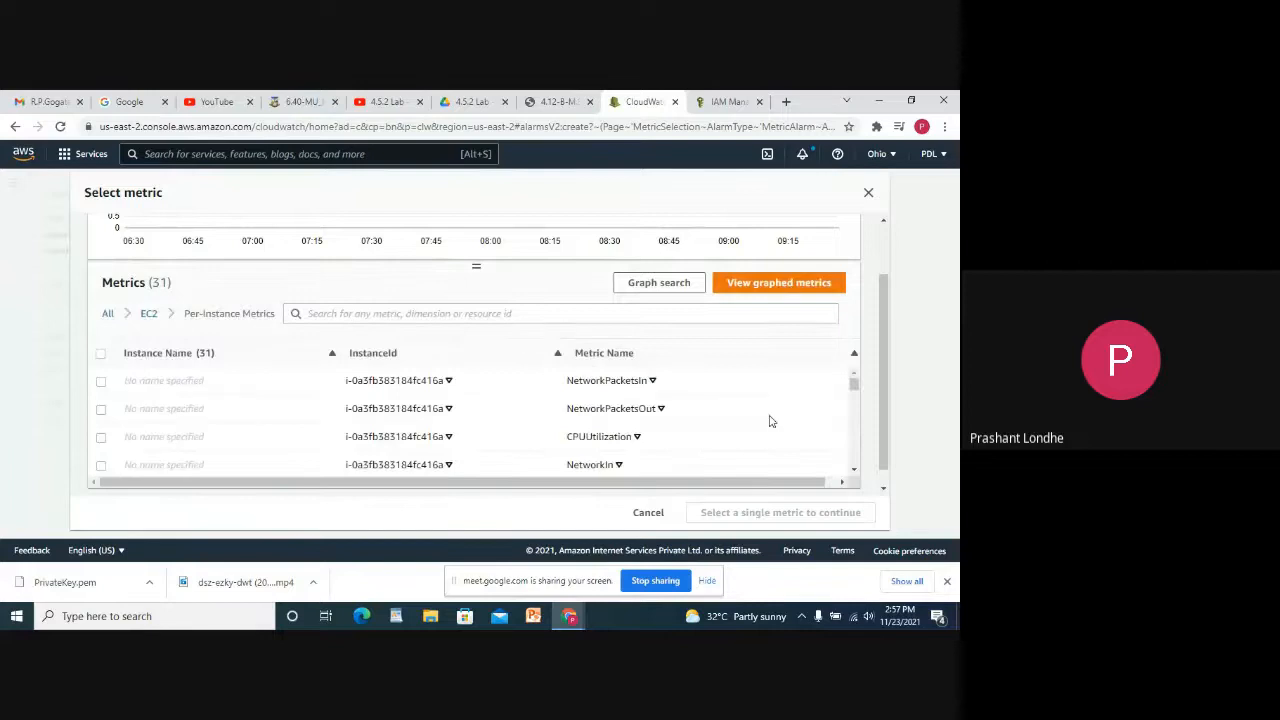
scroll(297, 418, "down", 8)
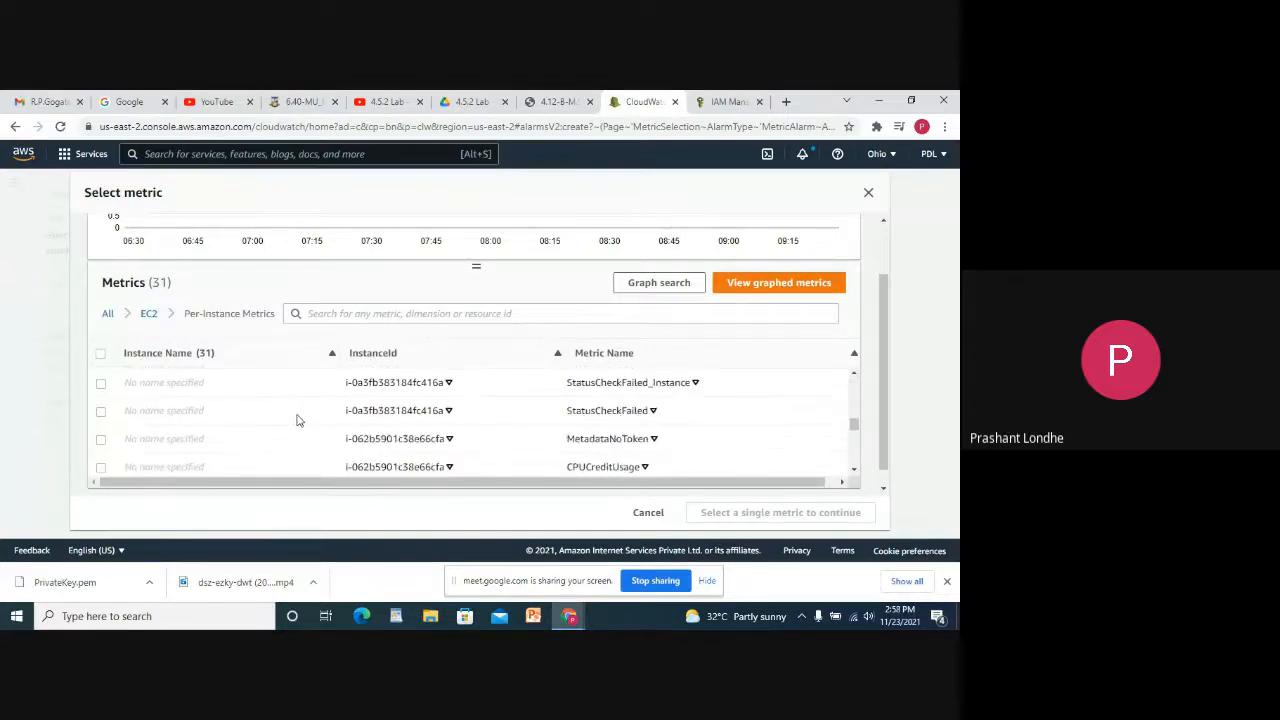
scroll(177, 409, "up", 2)
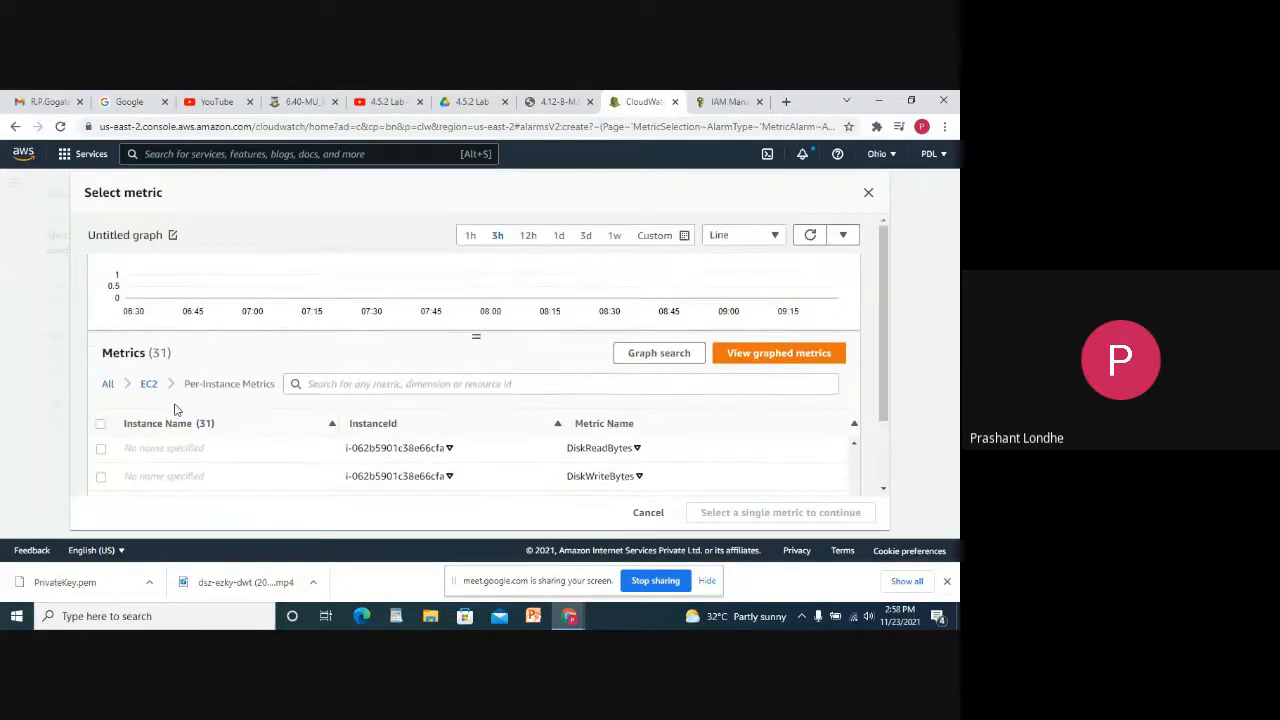
left_click(102, 421)
scroll(604, 465, "down", 2)
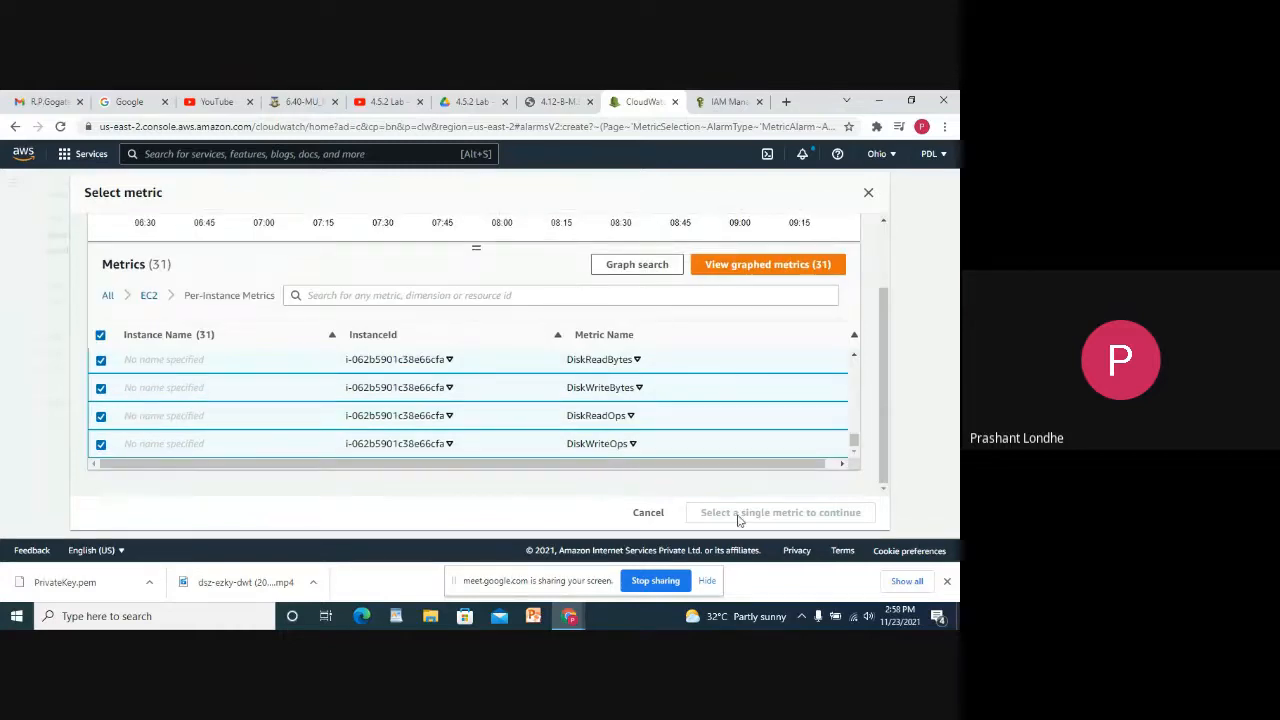
left_click(100, 336)
left_click(101, 360)
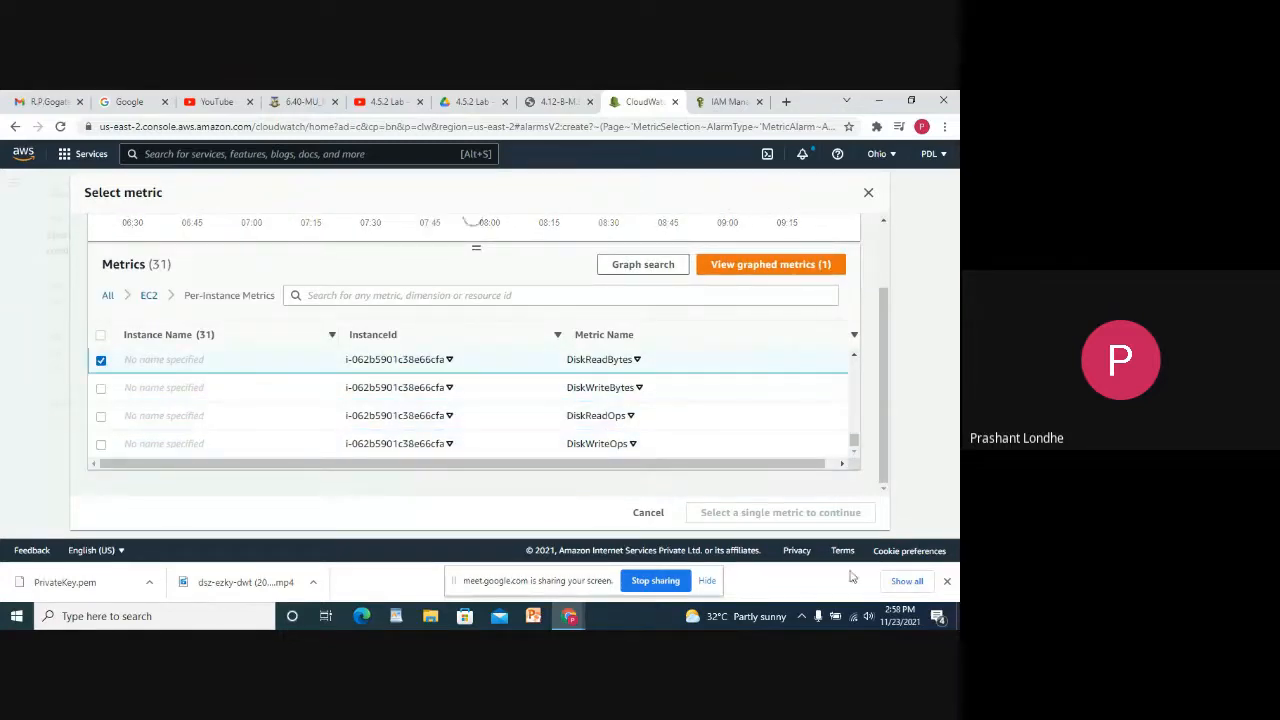
left_click(829, 513)
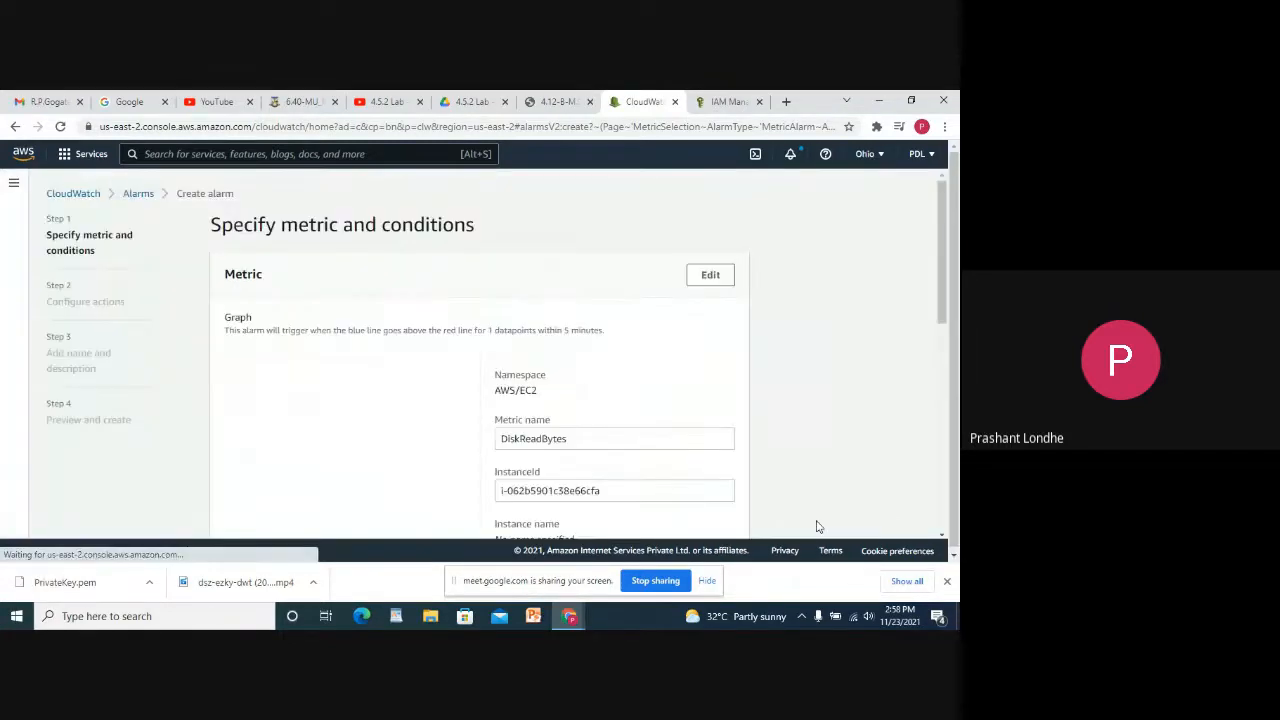
Set the DiskReadBytes alarm condition to Greater/Equal with a threshold of 7.
scroll(512, 355, "down", 3)
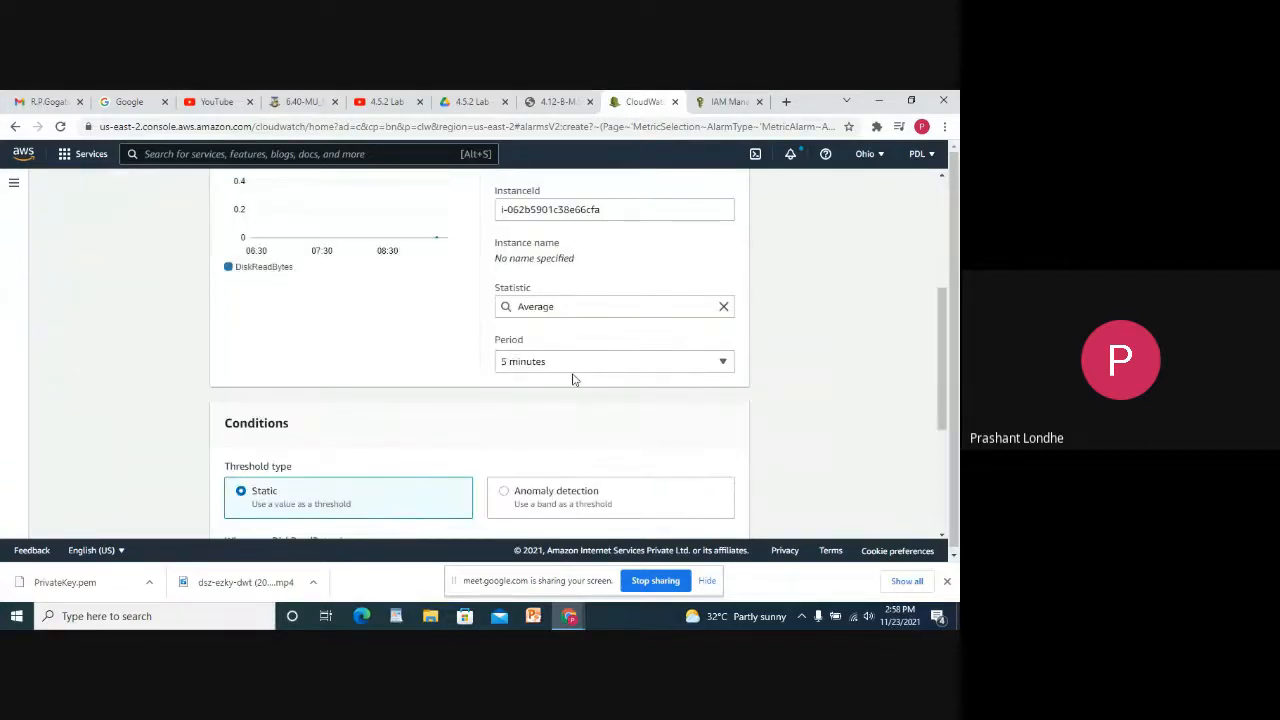
scroll(575, 380, "down", 2)
scroll(563, 303, "up", 4)
scroll(563, 318, "down", 3)
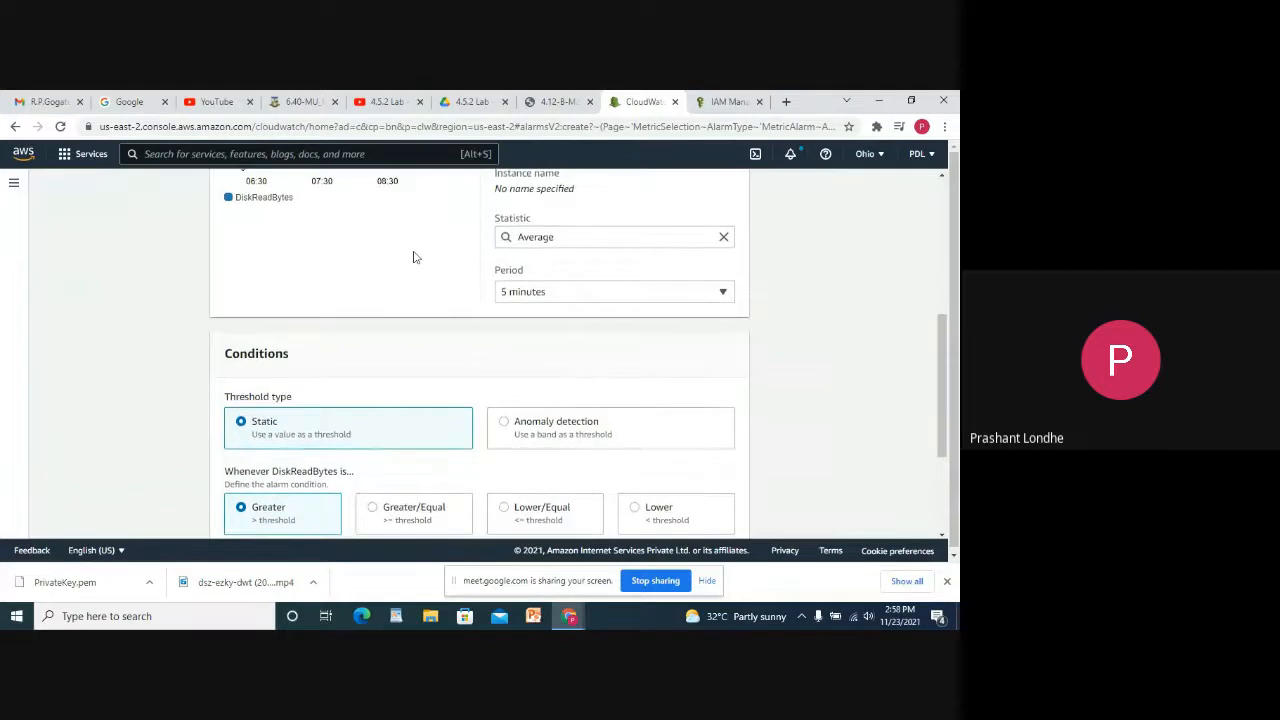
scroll(561, 215, "up", 1)
scroll(368, 279, "up", 3)
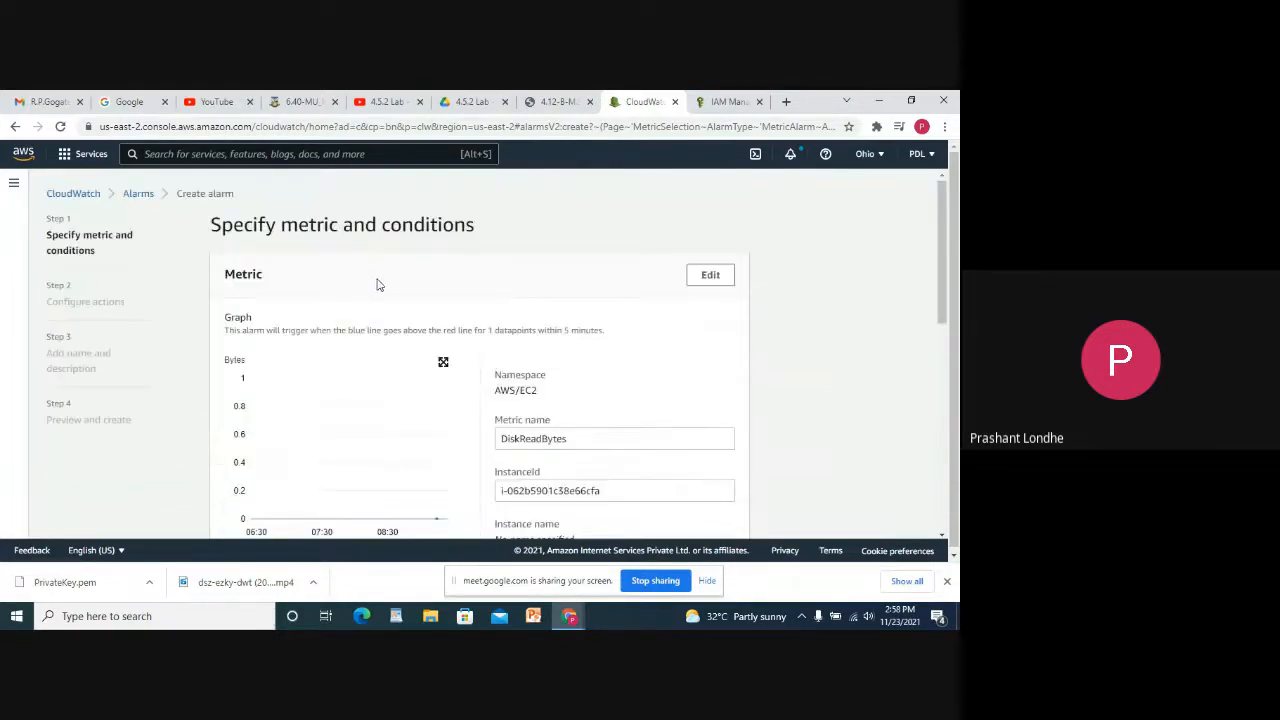
scroll(513, 342, "down", 5)
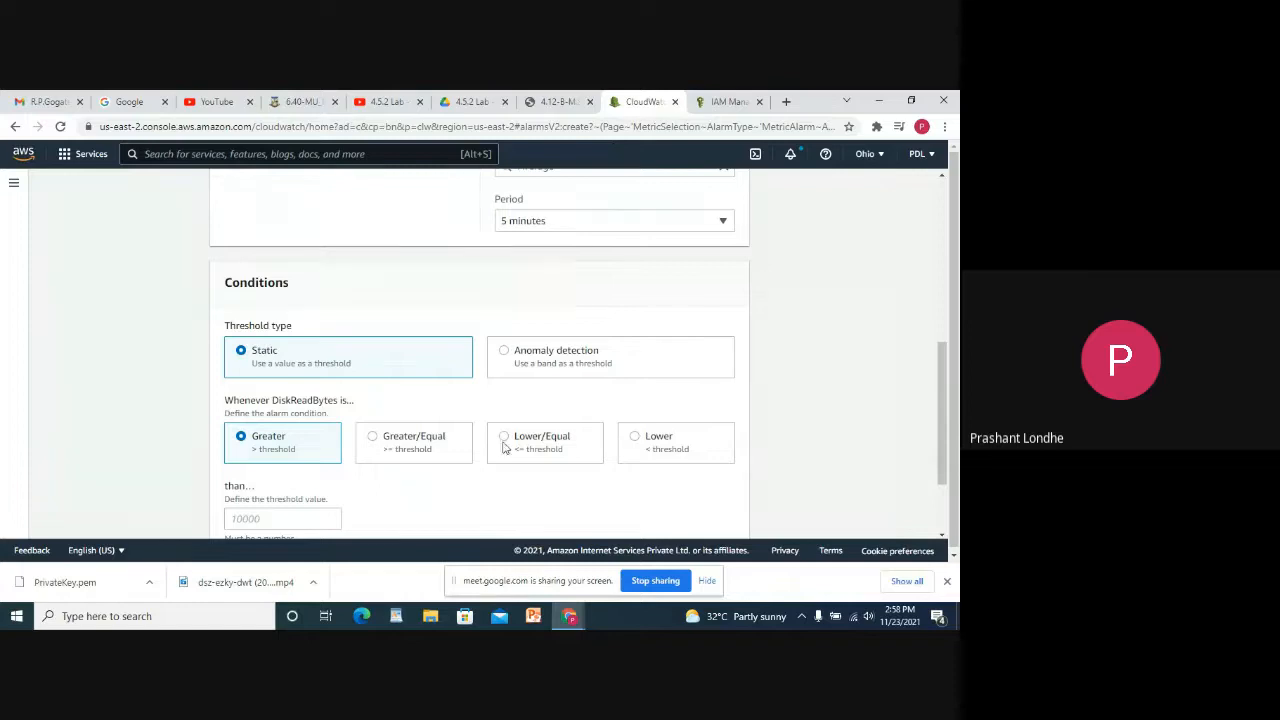
scroll(476, 449, "down", 1)
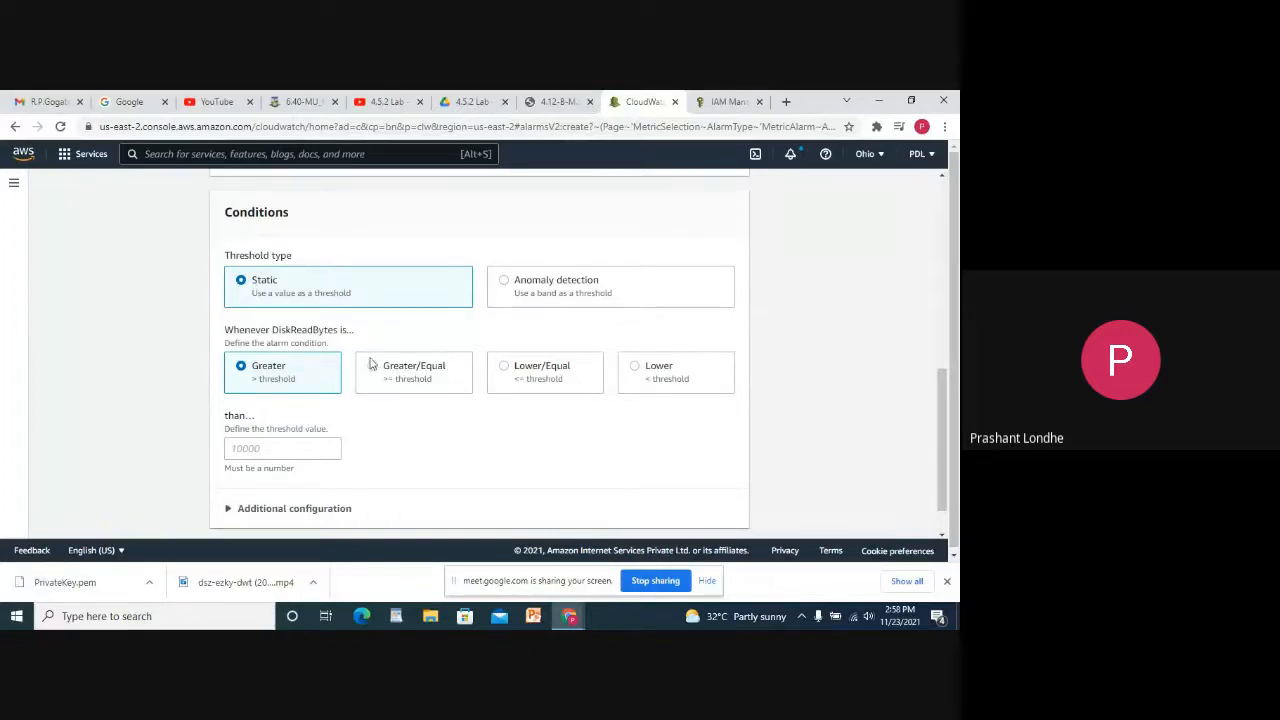
left_click(372, 366)
left_click(276, 452)
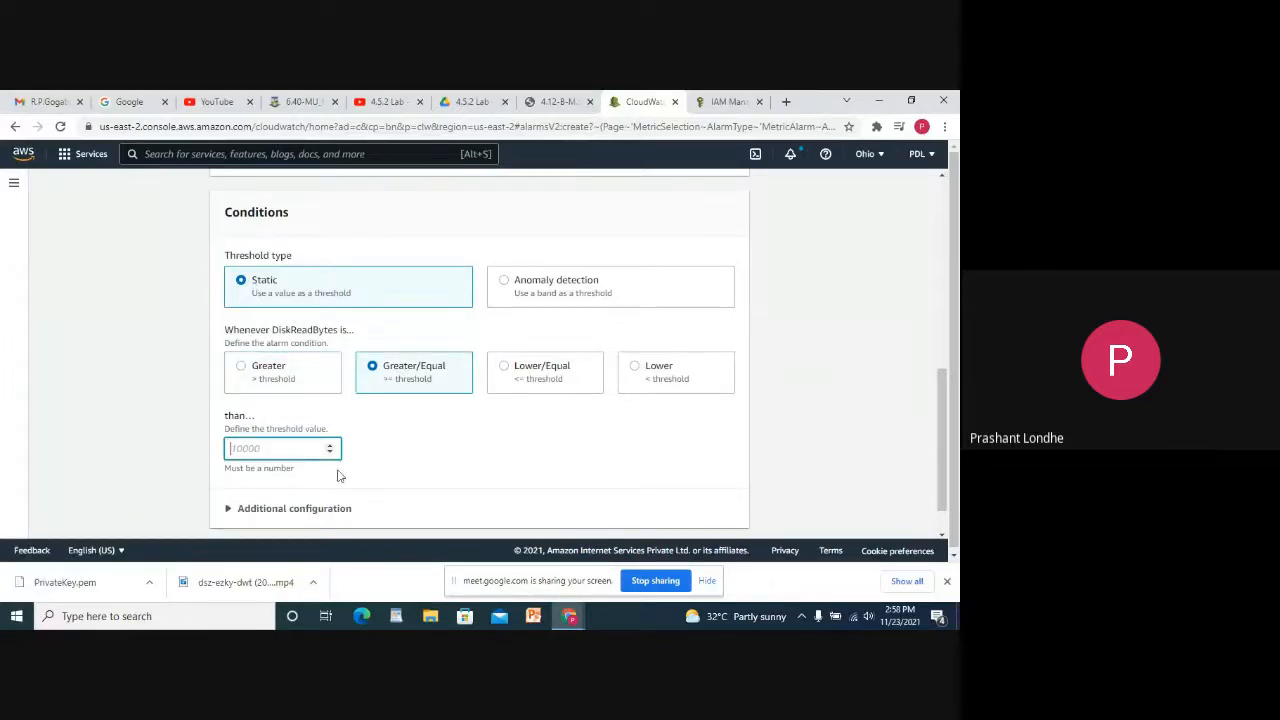
type("1")
Expand Additional configuration and proceed to the Configure actions step.
scroll(284, 443, "down", 1)
left_click(266, 457)
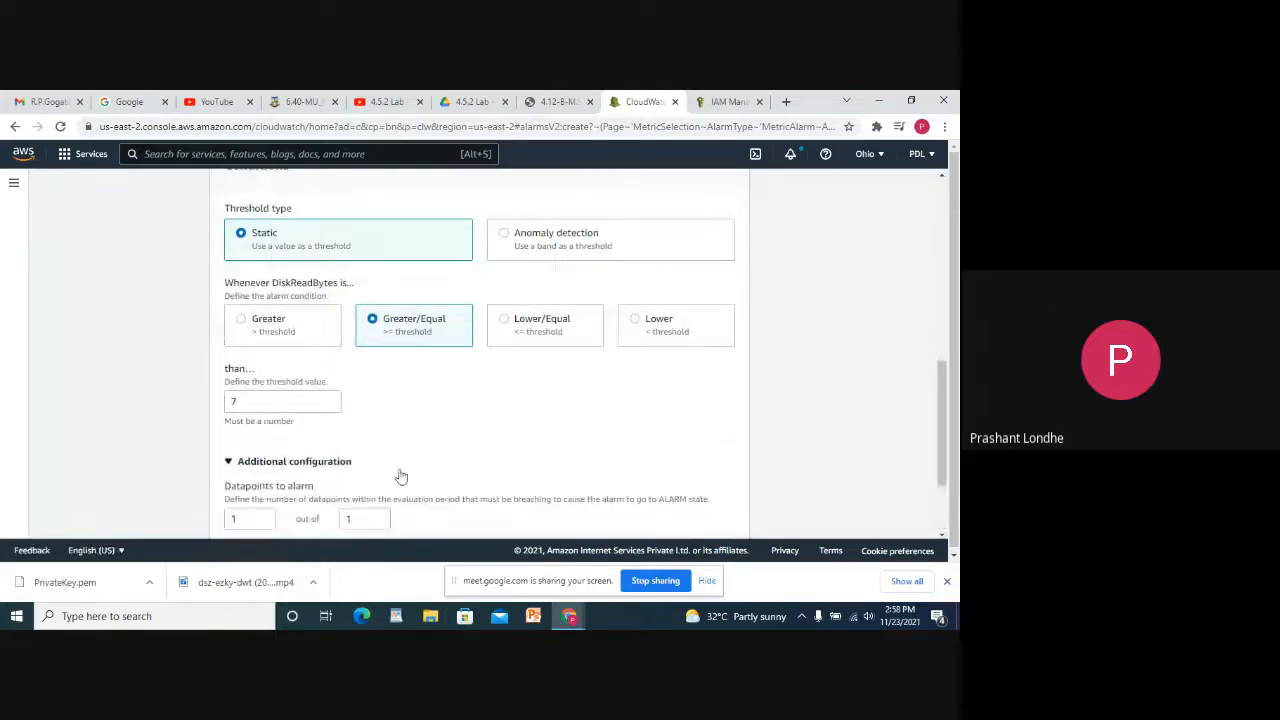
scroll(436, 470, "down", 3)
left_click(723, 506)
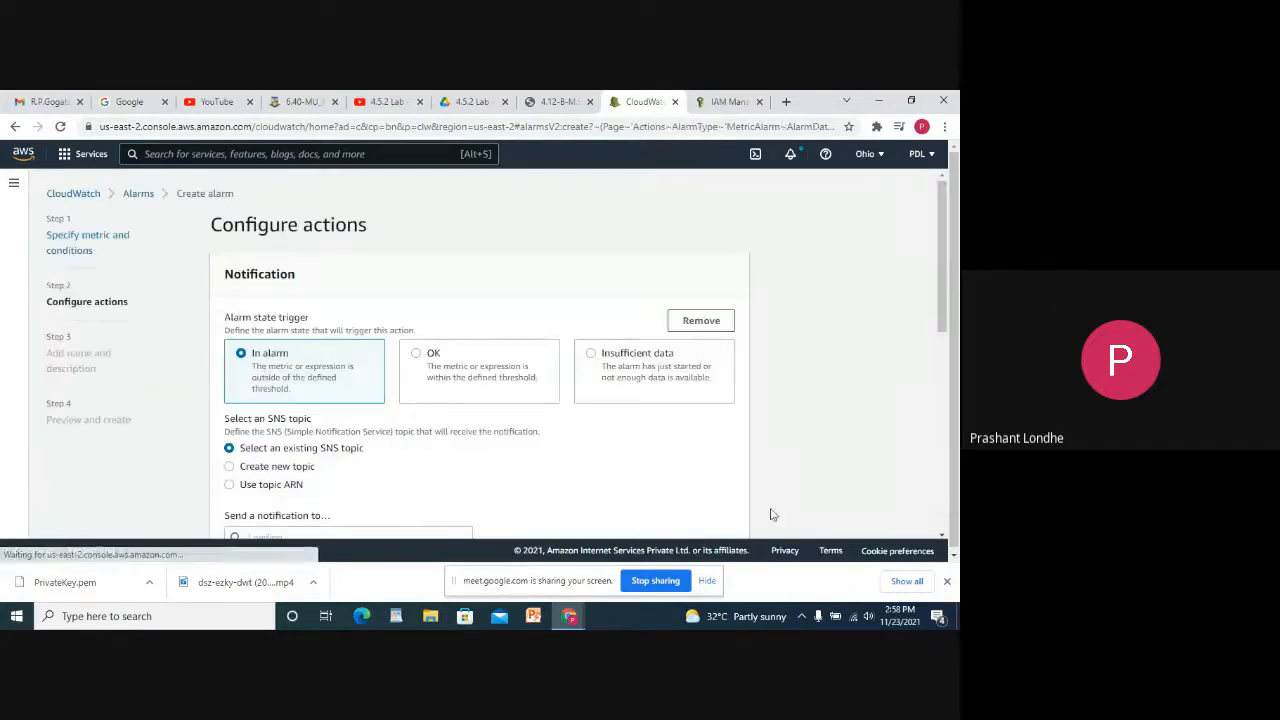
Try to advance past the actions step, then open the notification recipient list.
scroll(443, 417, "down", 2)
scroll(443, 417, "down", 1)
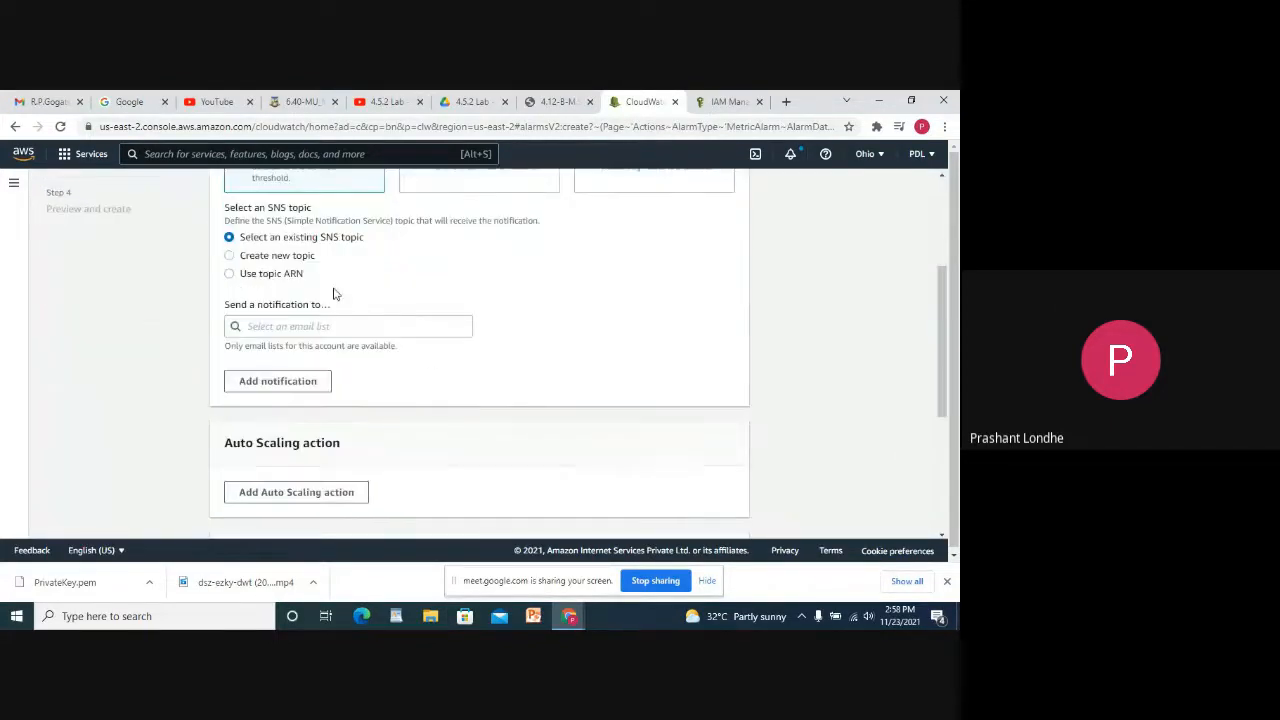
scroll(543, 281, "up", 4)
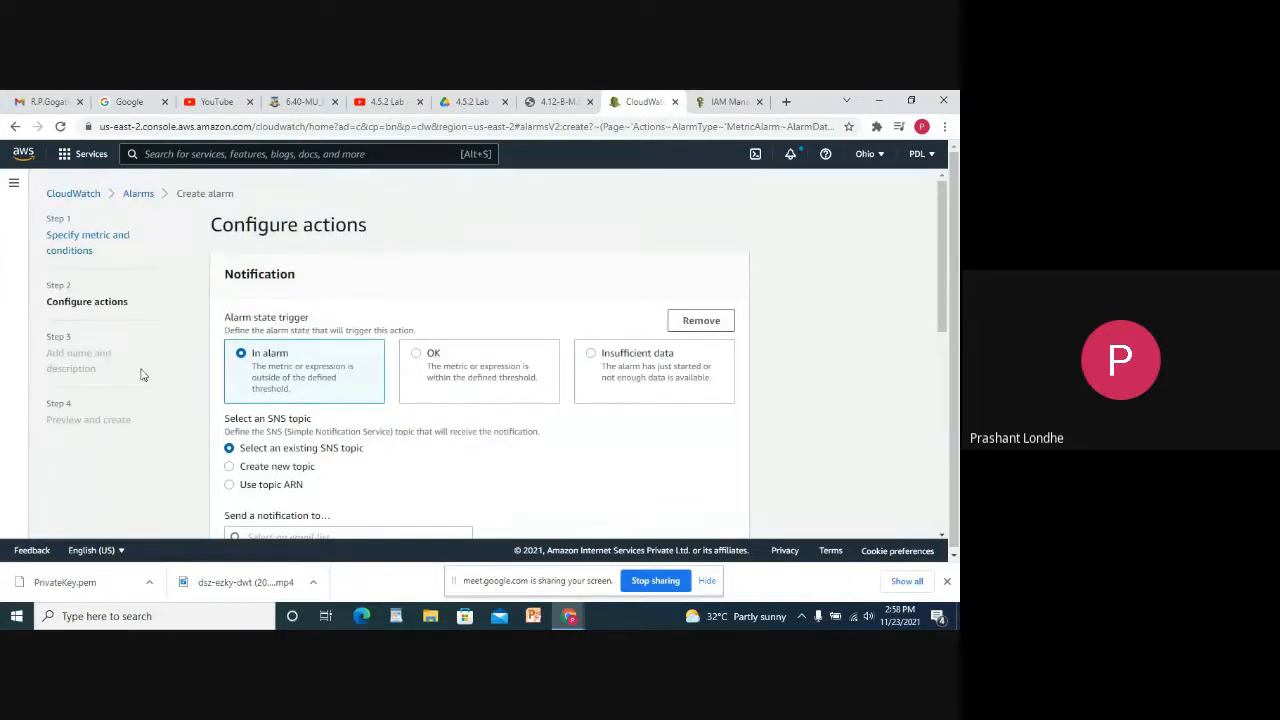
scroll(594, 466, "down", 5)
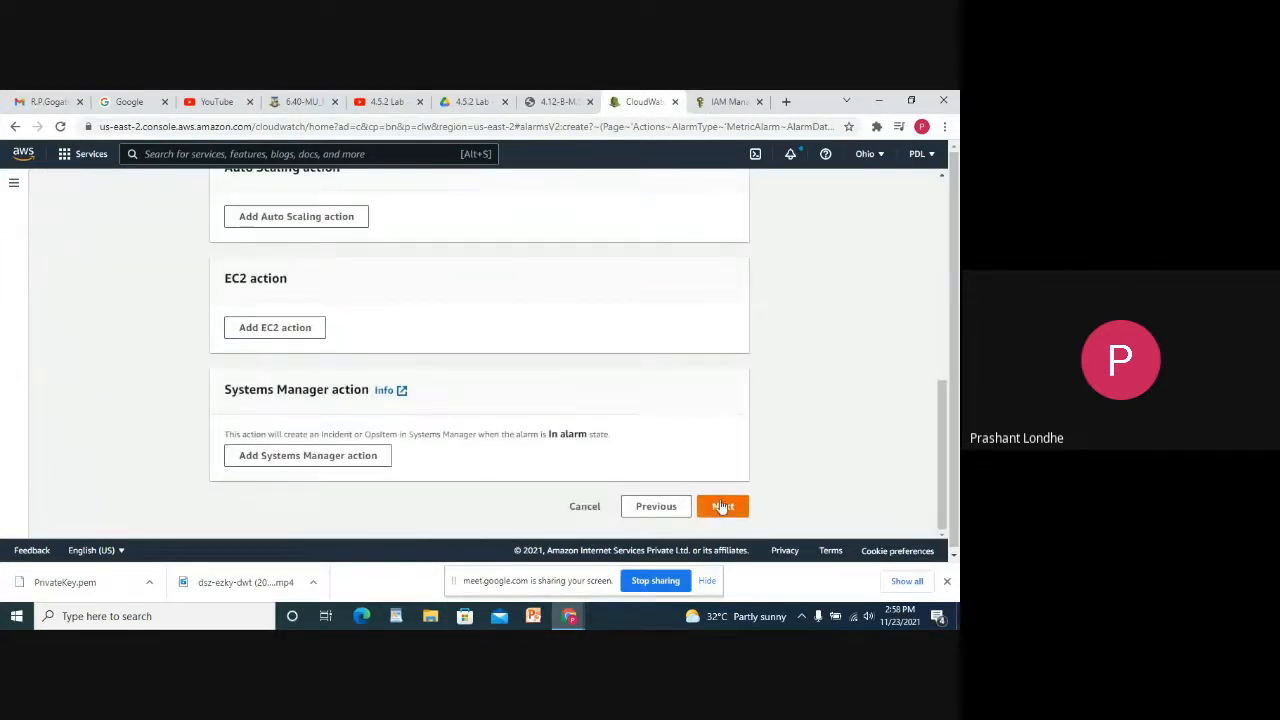
left_click(722, 507)
left_click(290, 317)
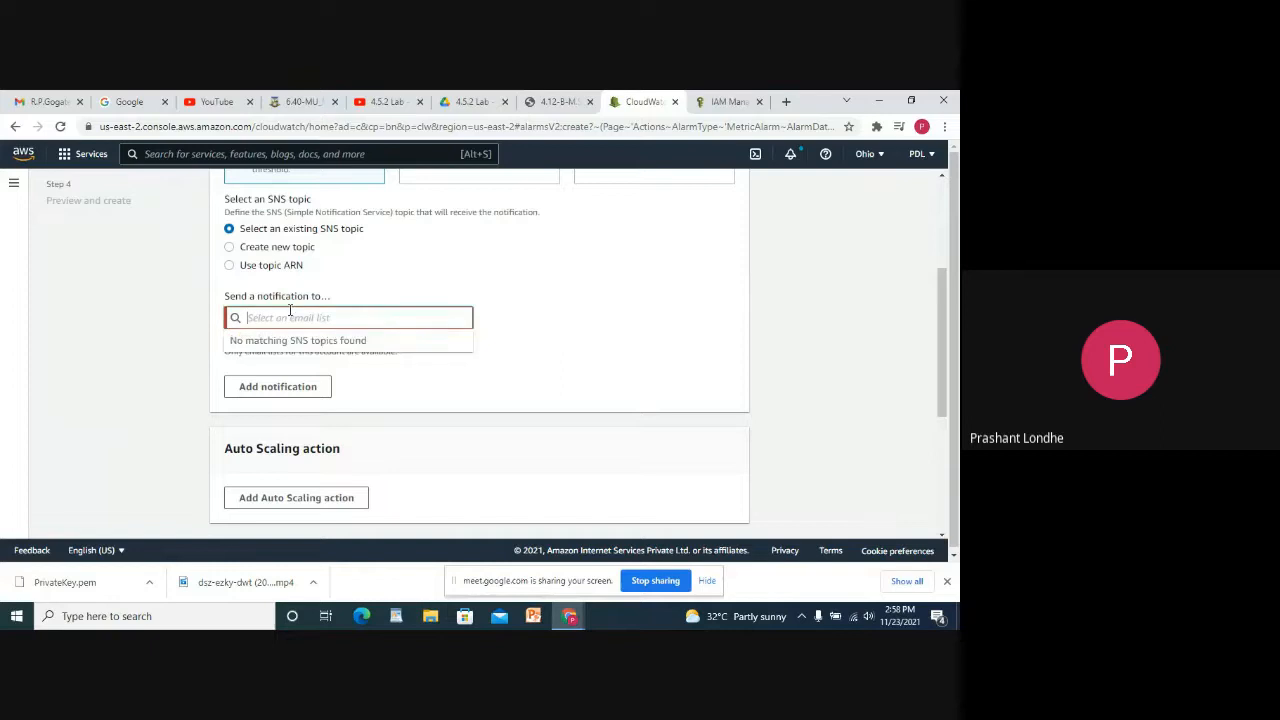
Enter the department's email address as the In alarm recipient and continue to Step 3.
scroll(301, 312, "up", 4)
scroll(355, 305, "down", 2)
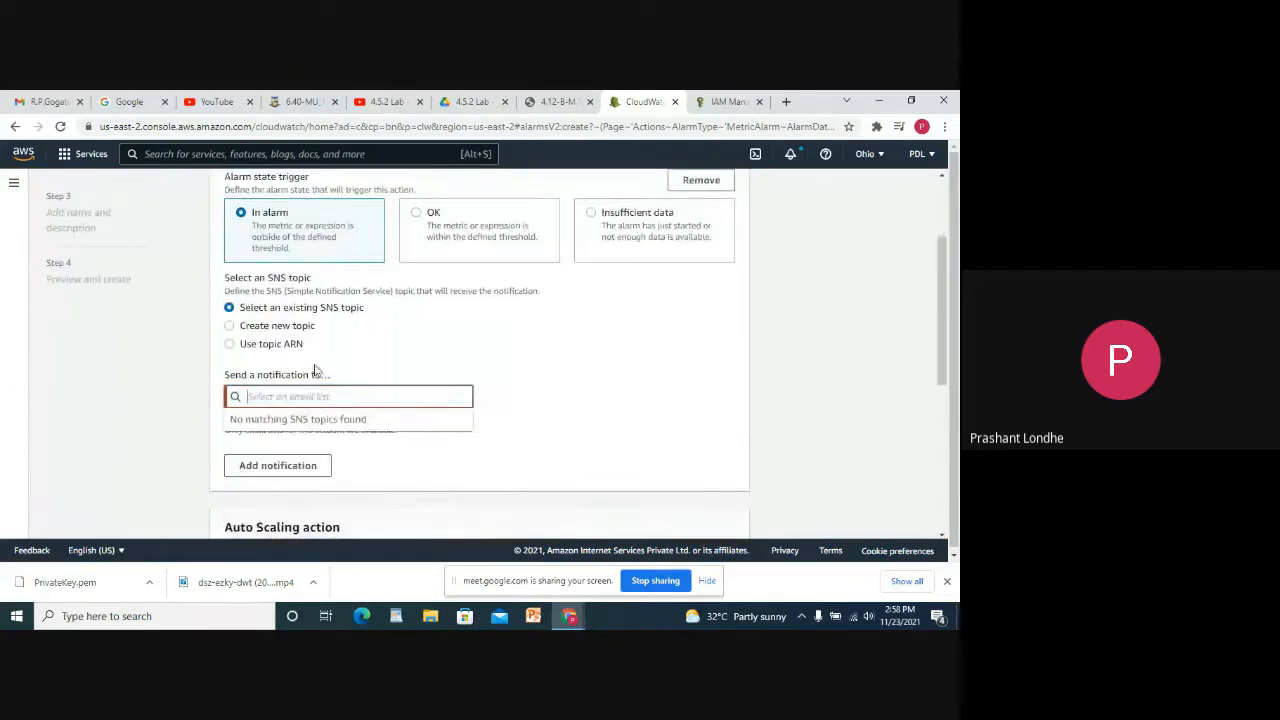
type("ps")
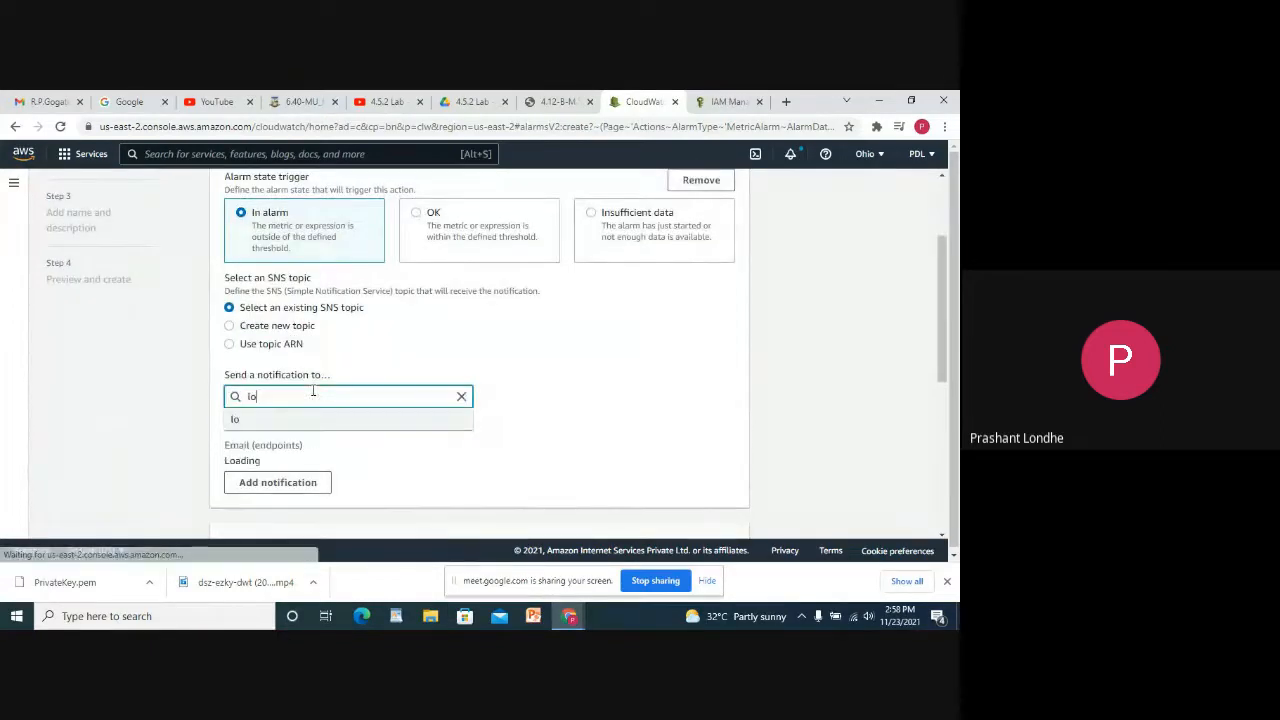
key("BackSpace")
key("BackSpace")
type("pslc")
key("BackSpace")
key("BackSpace")
key("BackSpace")
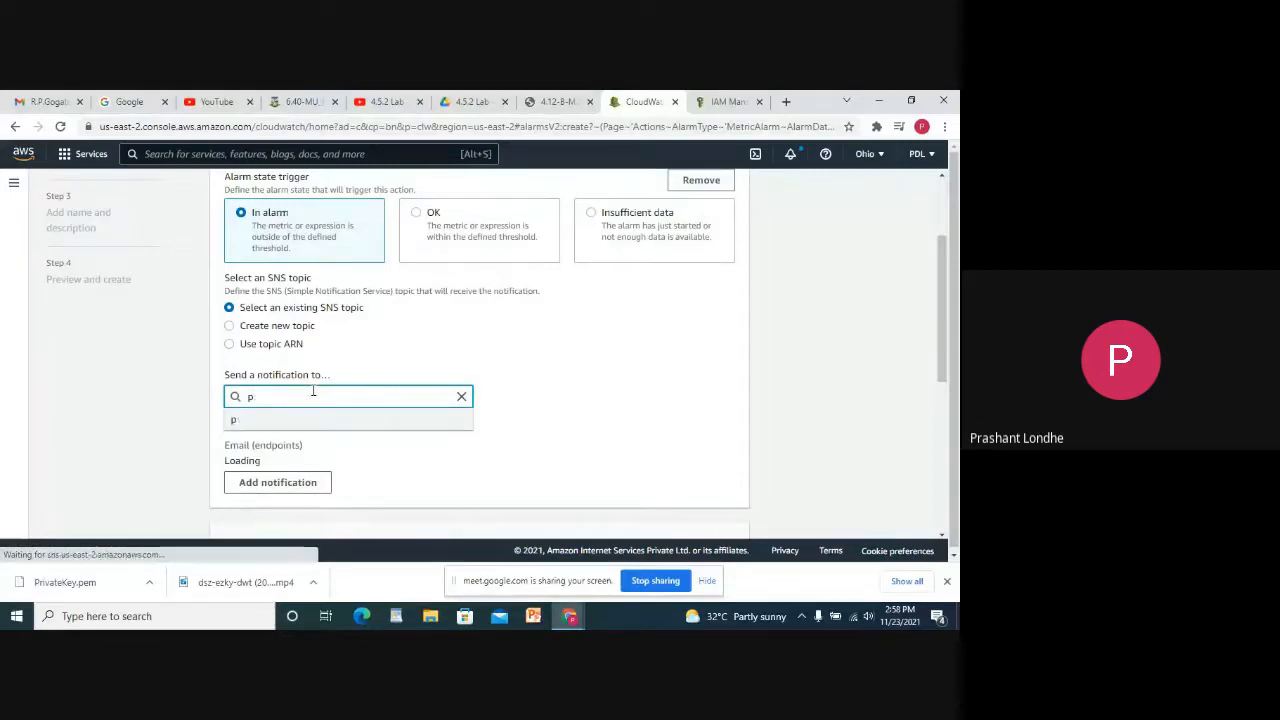
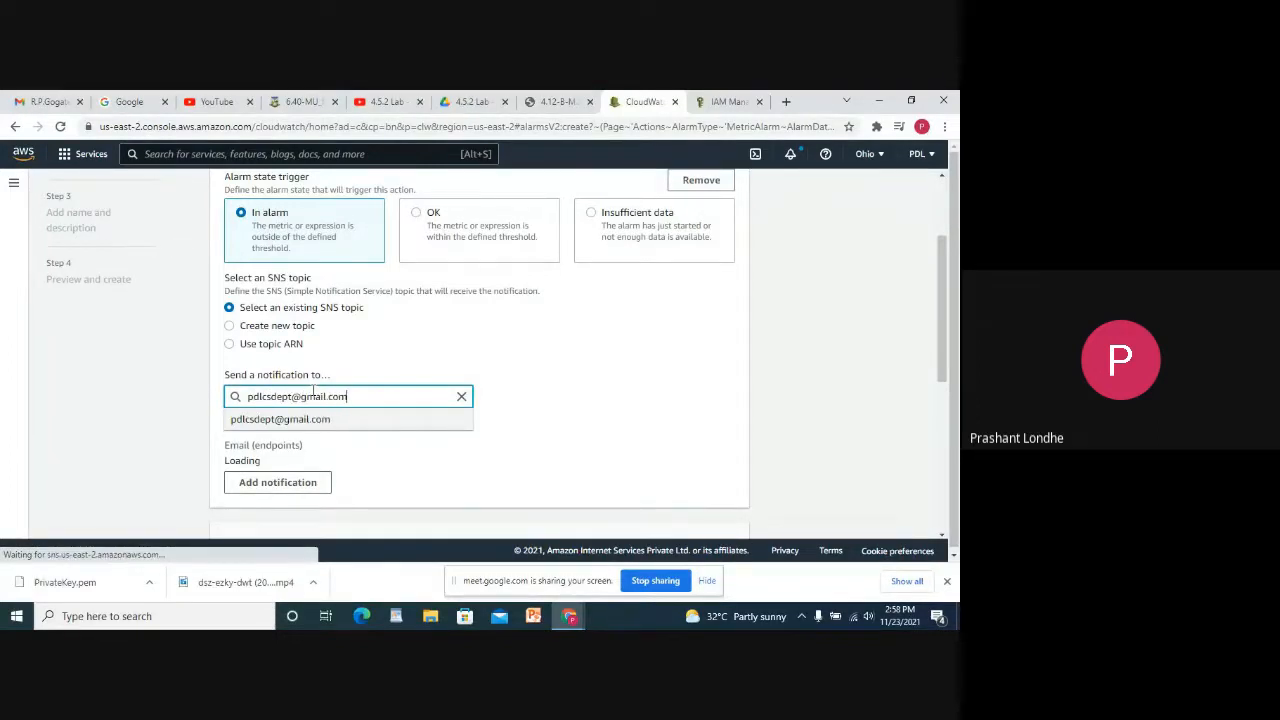
scroll(632, 390, "down", 1)
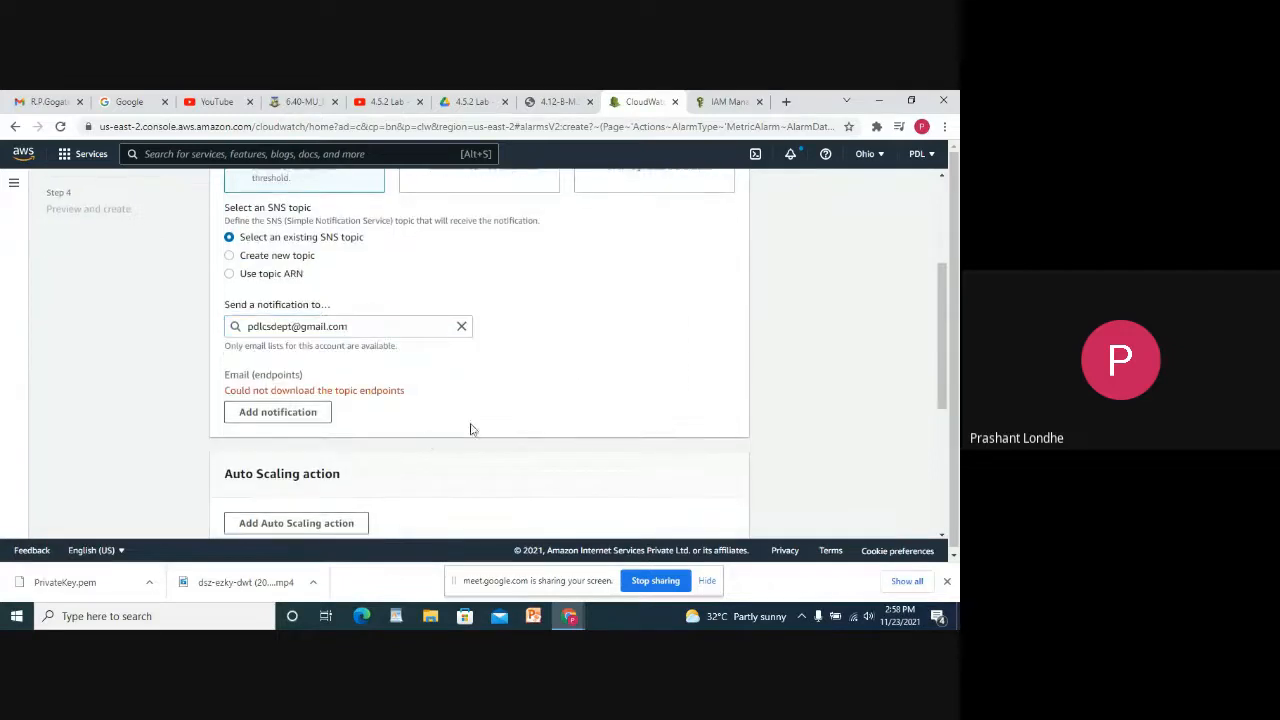
scroll(471, 429, "down", 5)
left_click(723, 503)
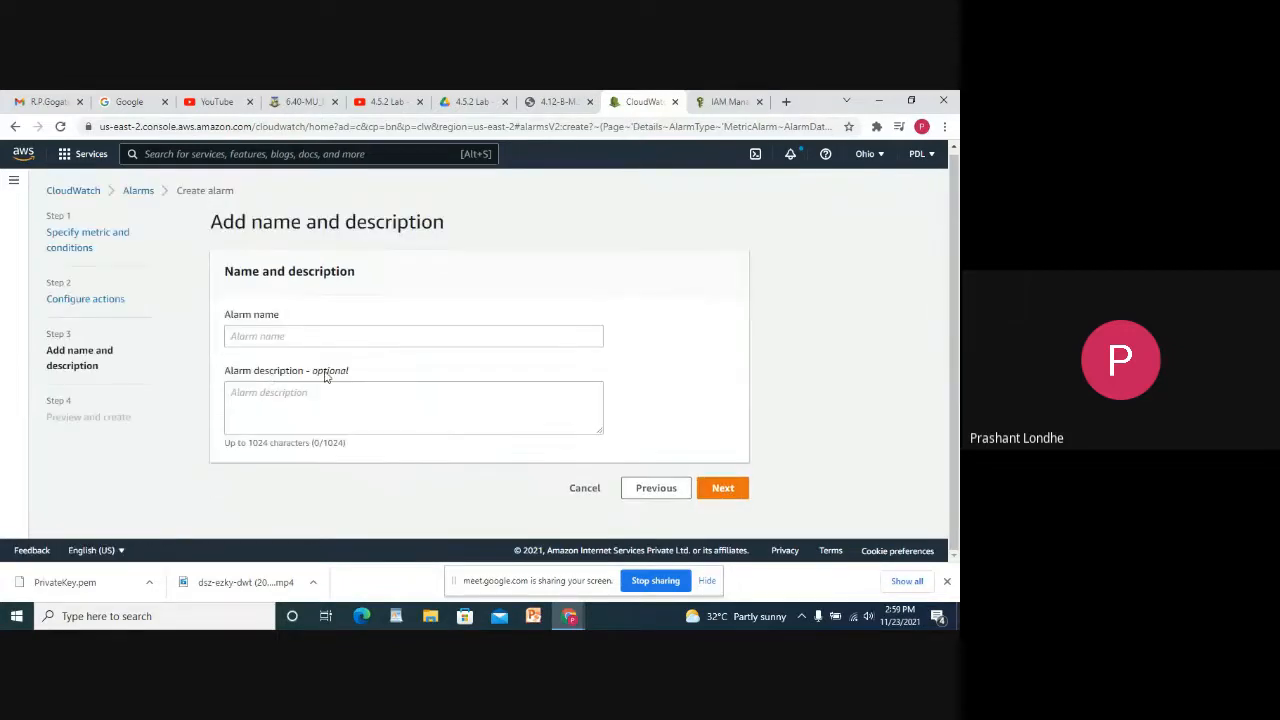
Name the alarm 'Size Overload' with description 'Your Limit is ending' and continue to review.
left_click(279, 336)
type("S")
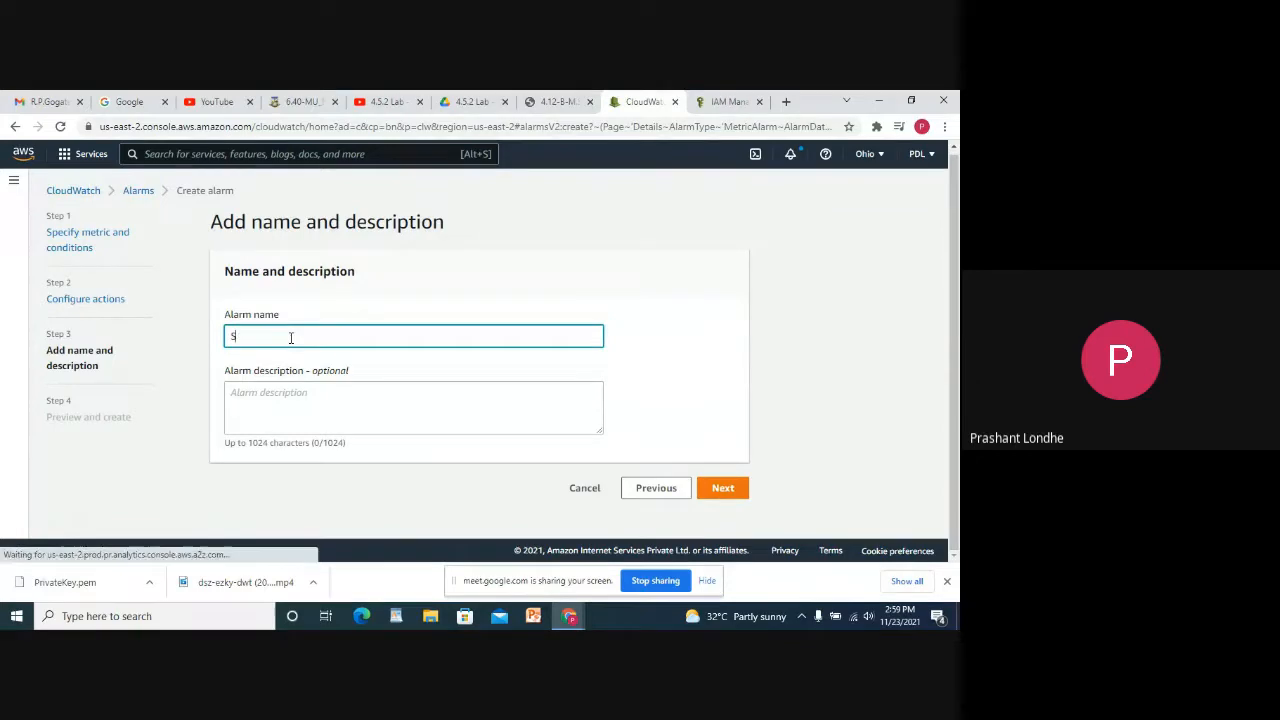
type("ize Ov")
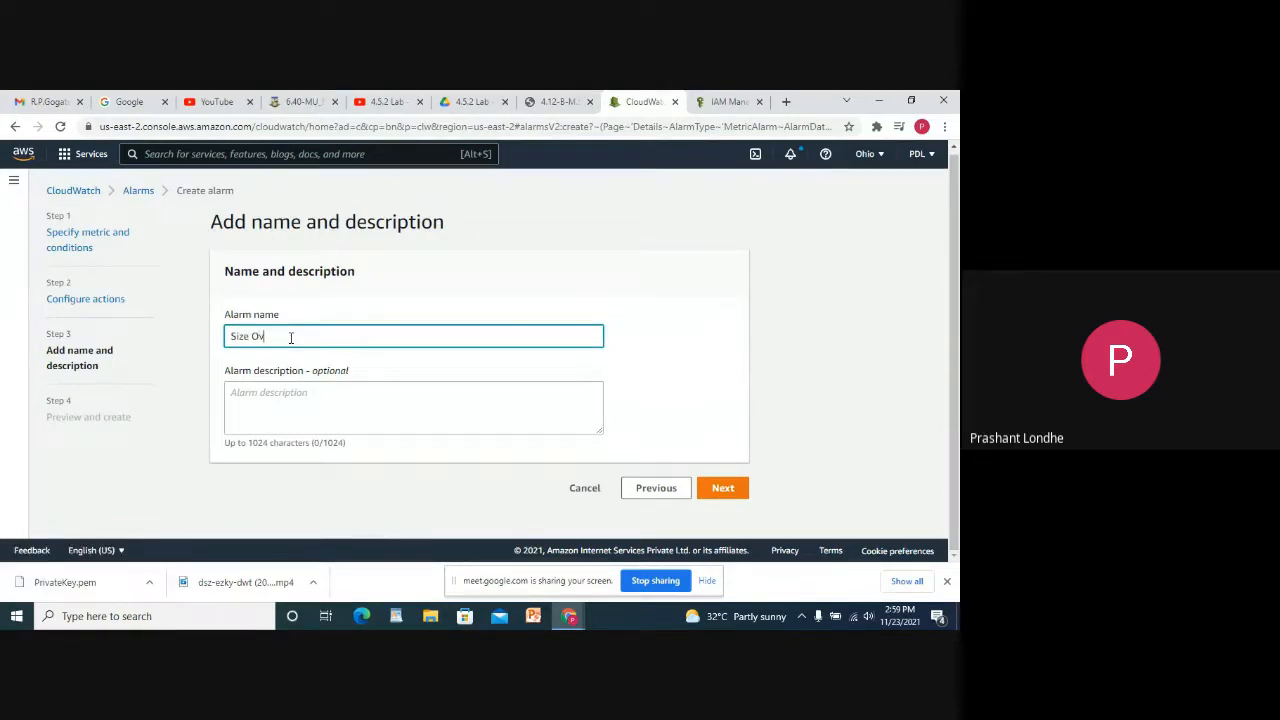
type("erload")
left_click(300, 411)
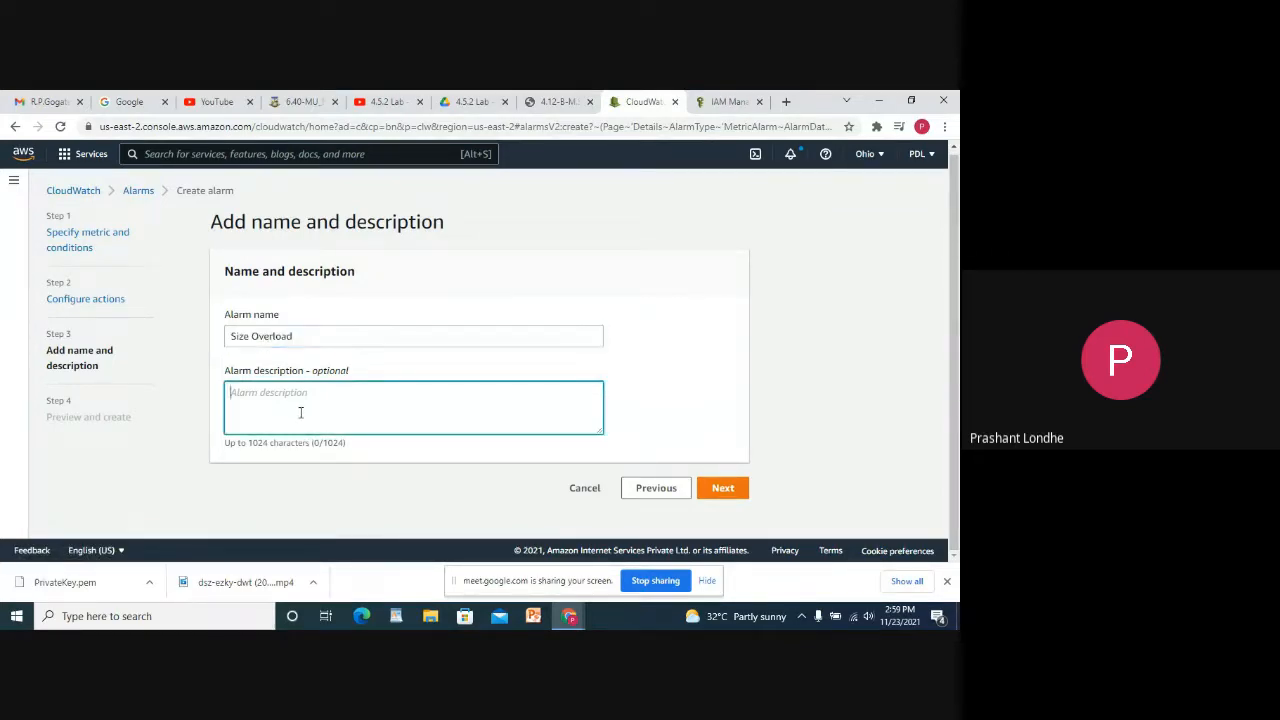
type("Your Limit is ending")
left_click(725, 487)
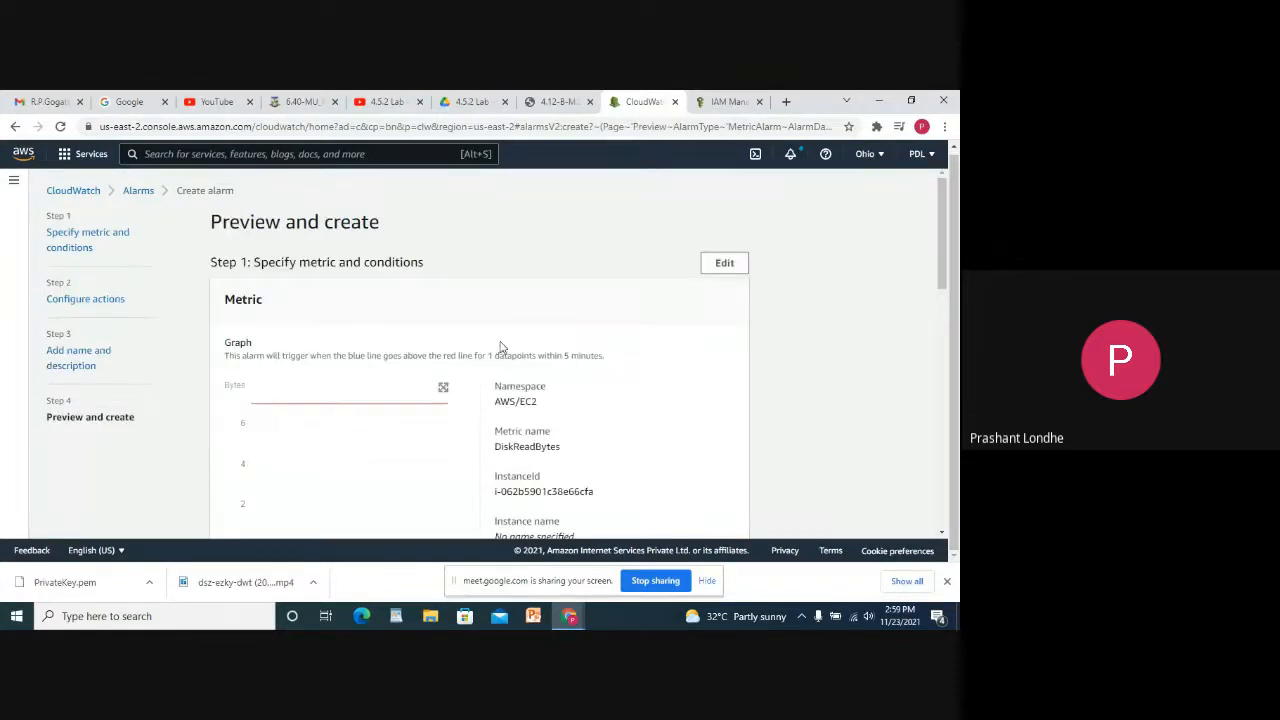
Scroll through the Size Overload summary and create the alarm.
scroll(501, 345, "down", 10)
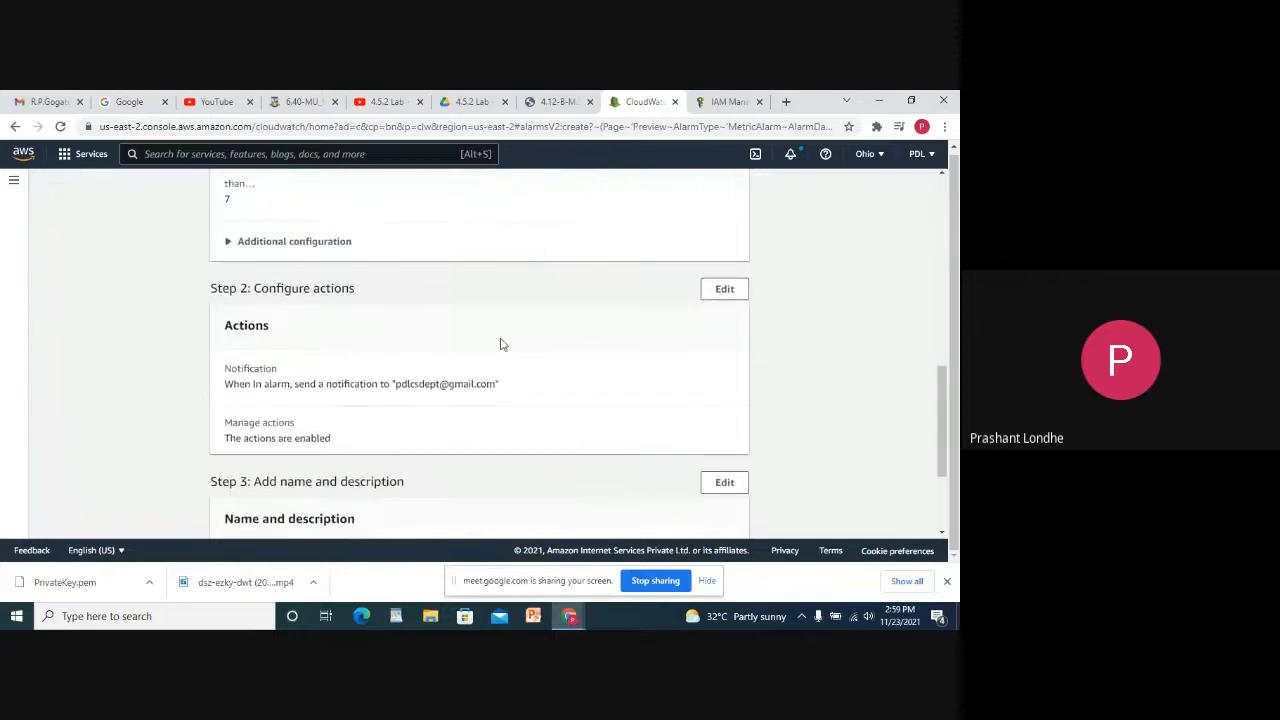
scroll(501, 345, "down", 3)
left_click(720, 507)
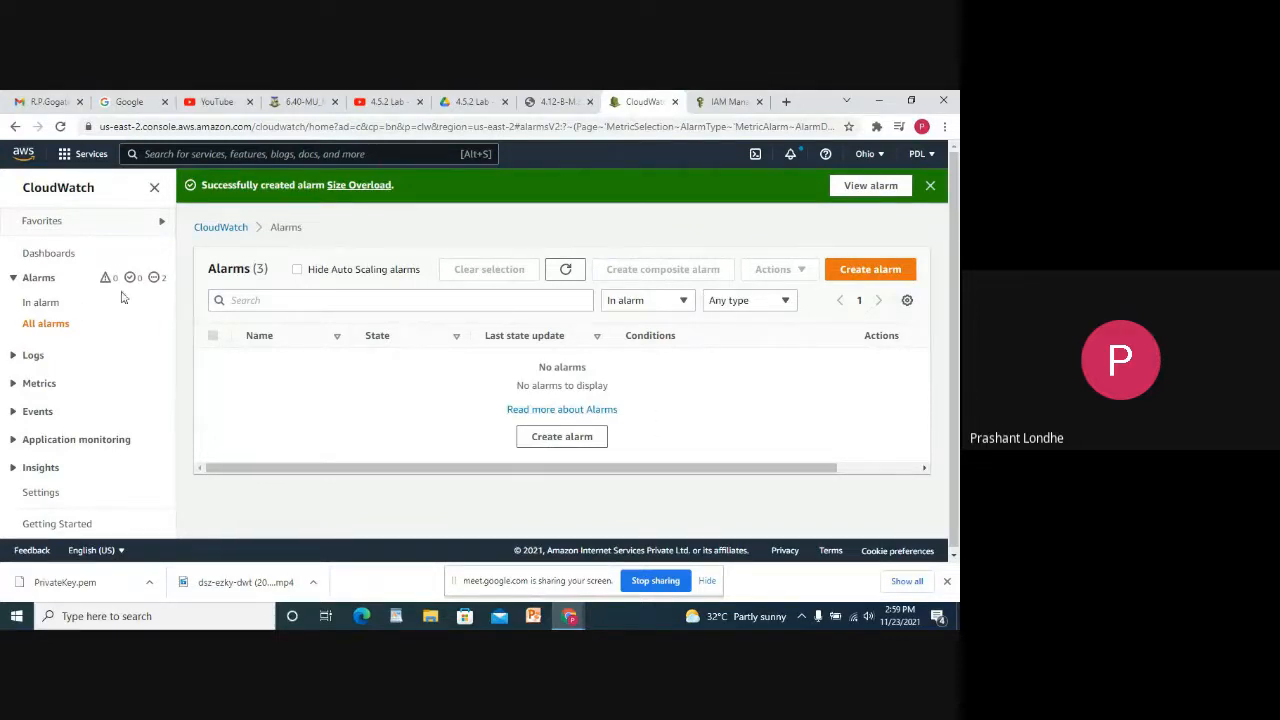
List all alarms, then expand Logs and go to the Log groups list.
left_click(45, 323)
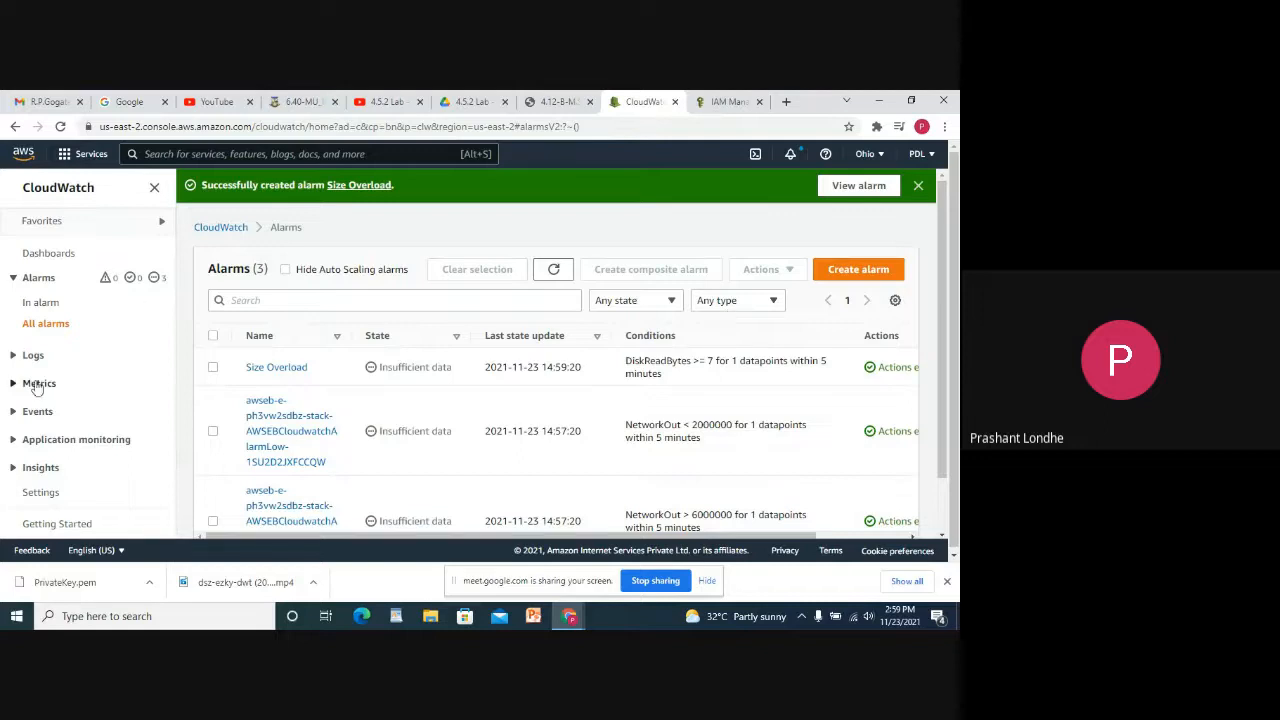
left_click(31, 357)
left_click(49, 381)
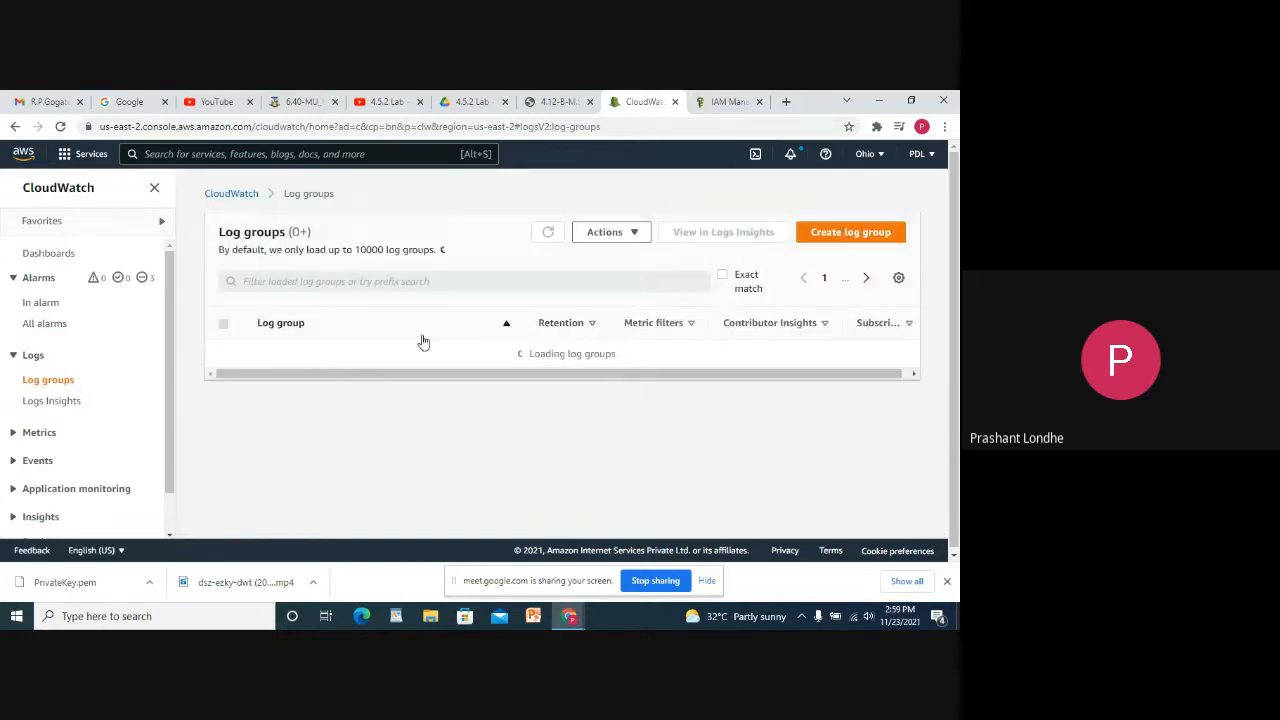
Draft a new log group named mylogdata, then leave it for Logs Insights.
left_click(597, 436)
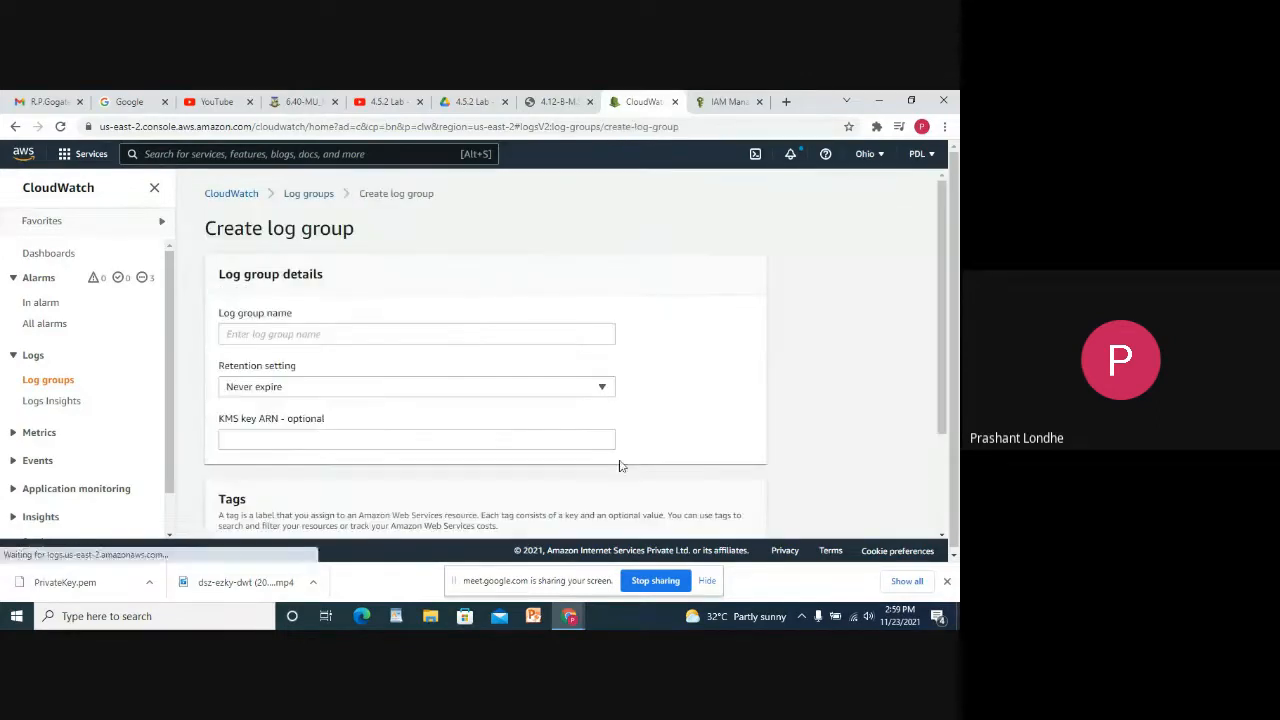
left_click(287, 336)
type("m")
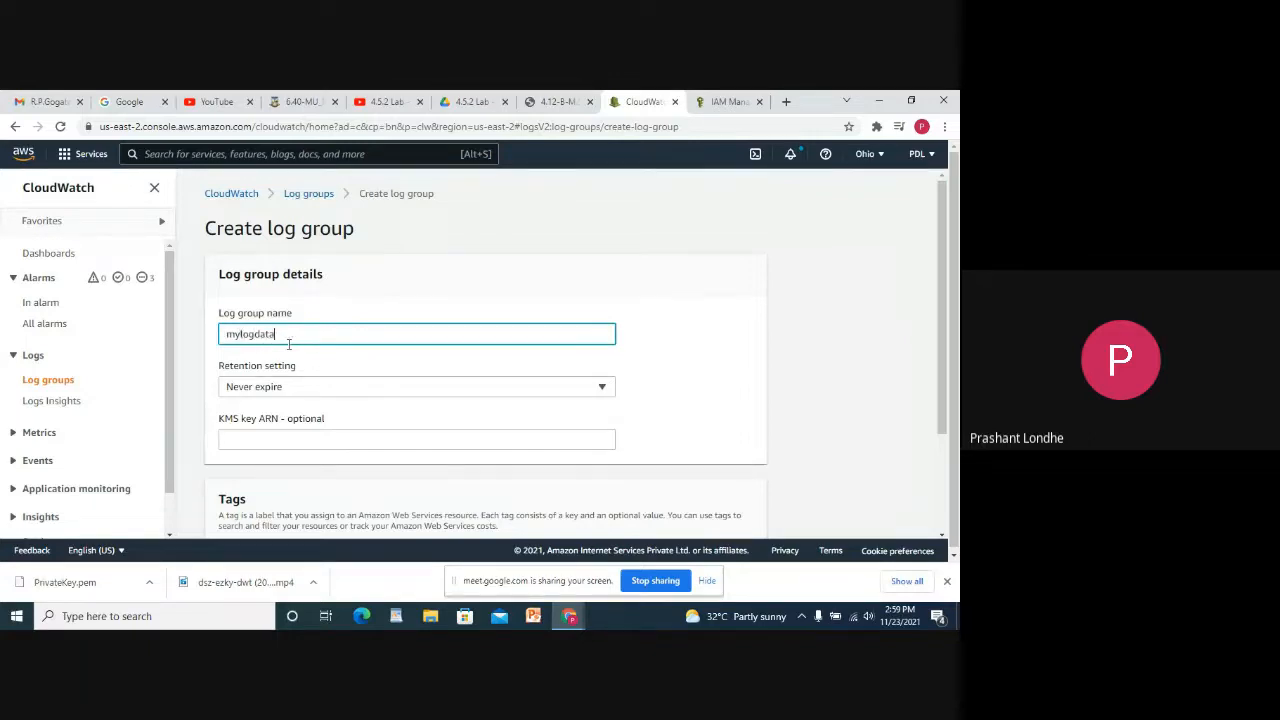
type("ylogdata")
scroll(289, 343, "down", 3)
left_click(331, 298)
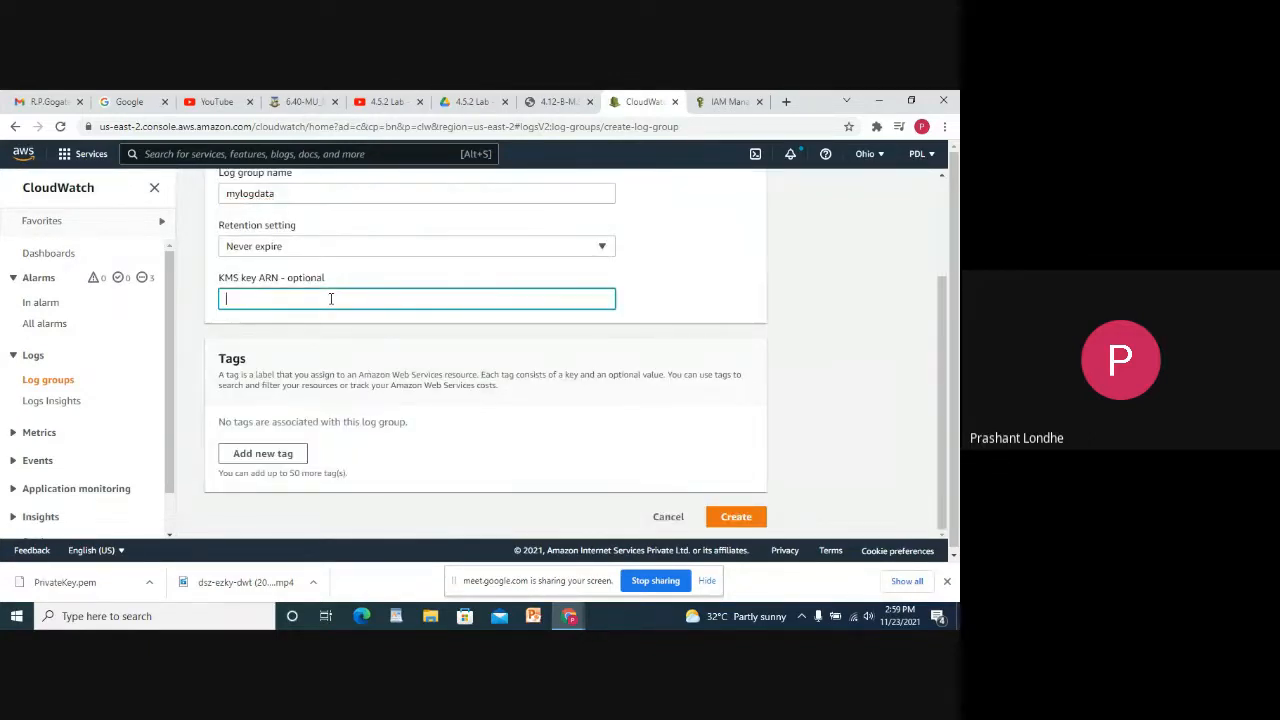
left_click(70, 401)
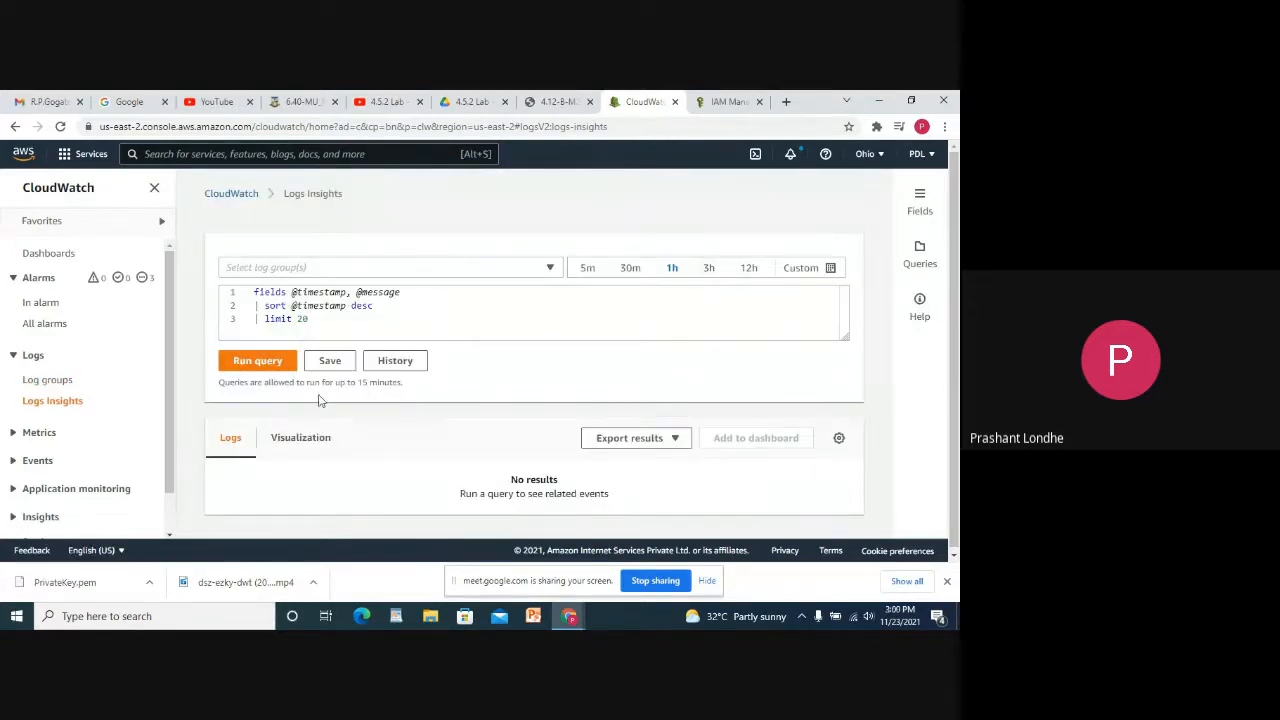
Run the default Logs Insights query and check which log groups can be selected.
left_click(265, 367)
scroll(768, 440, "down", 2)
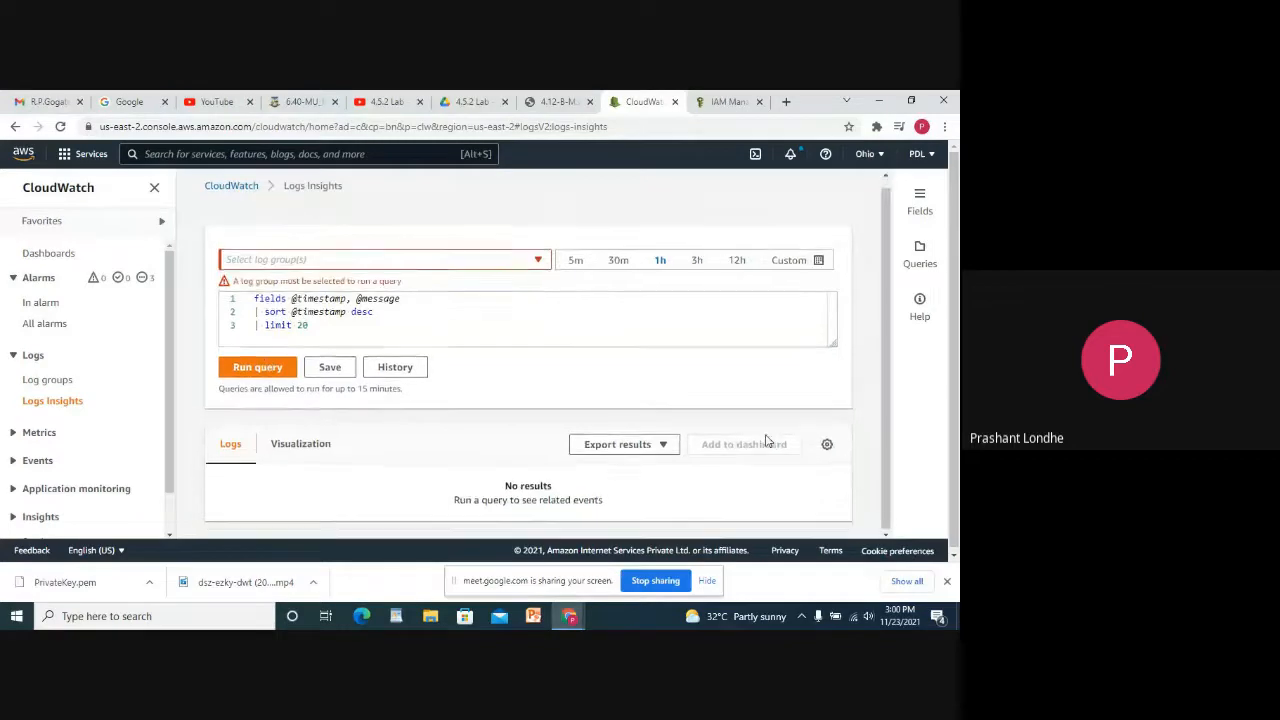
left_click(318, 260)
scroll(80, 420, "down", 1)
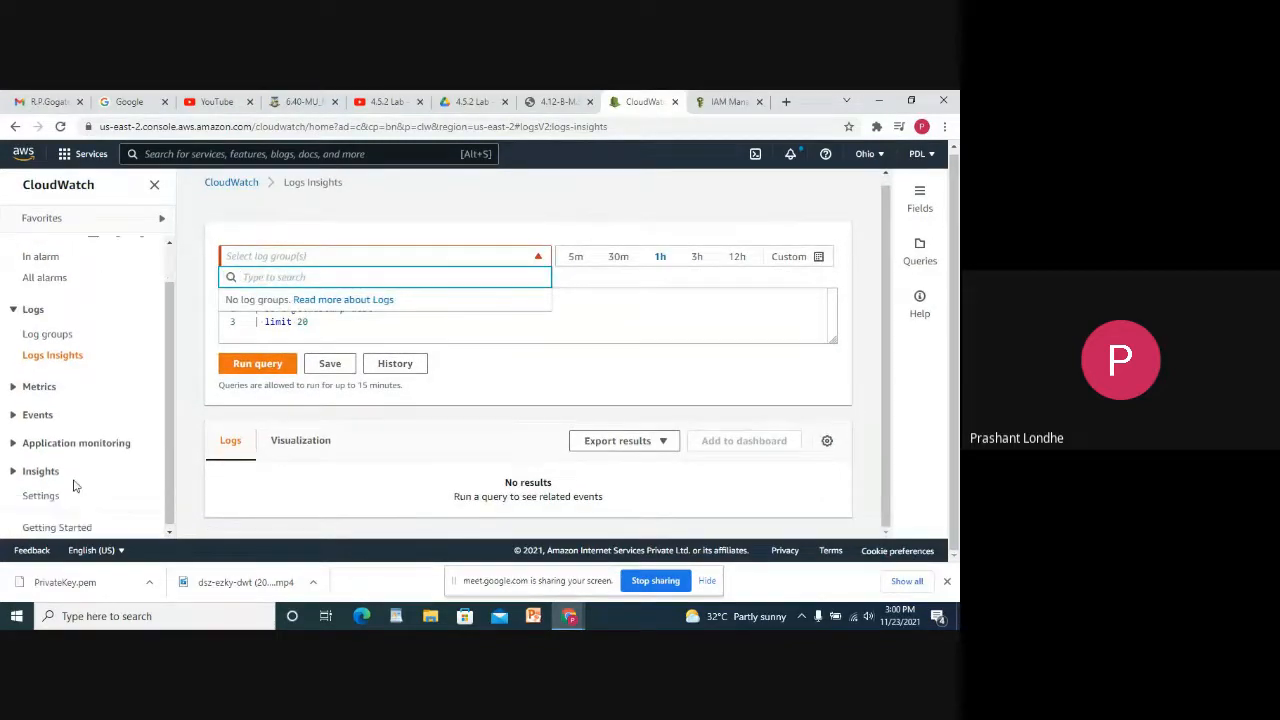
View All metrics (184 metrics across six namespaces), then expand Events and go to Rules.
left_click(40, 384)
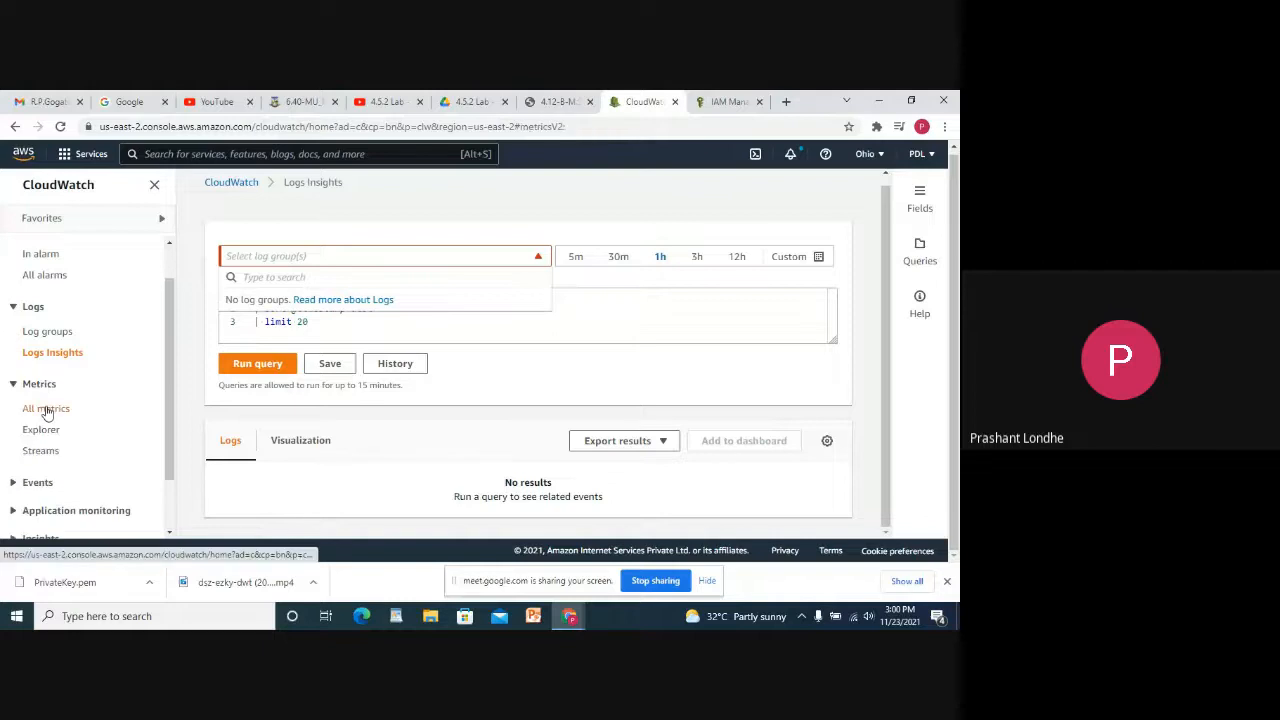
left_click(45, 408)
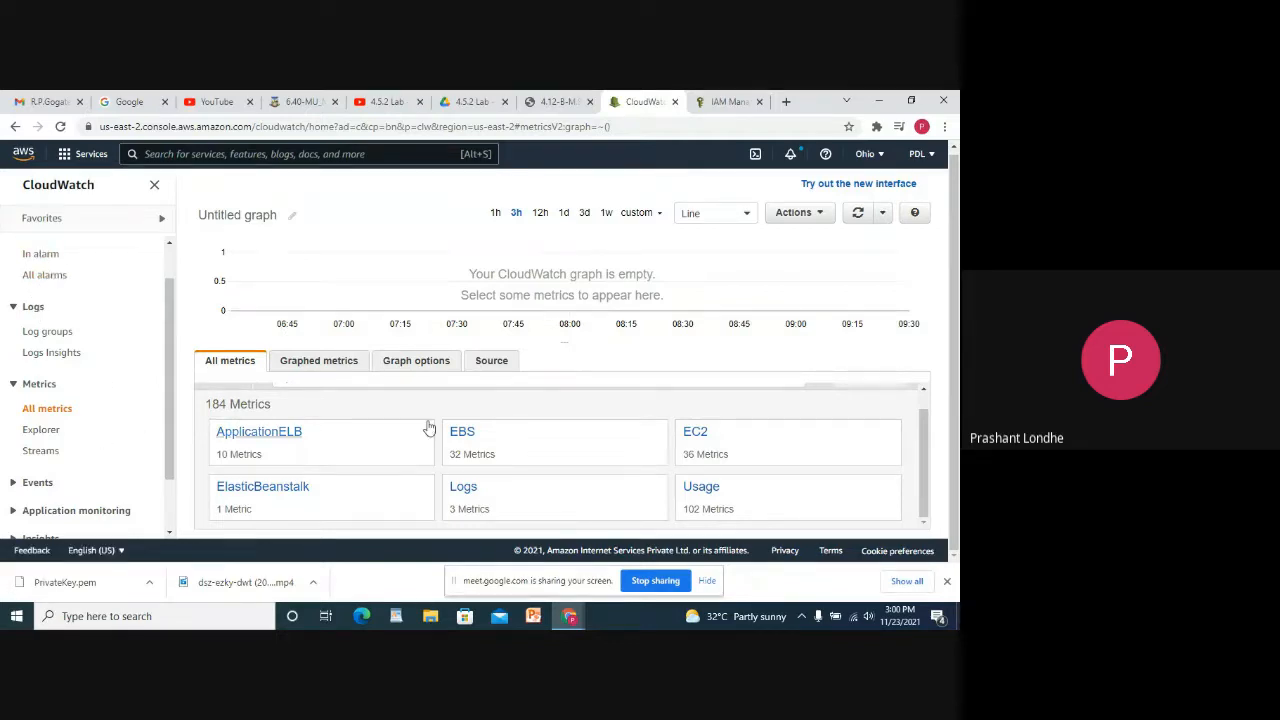
scroll(75, 470, "down", 2)
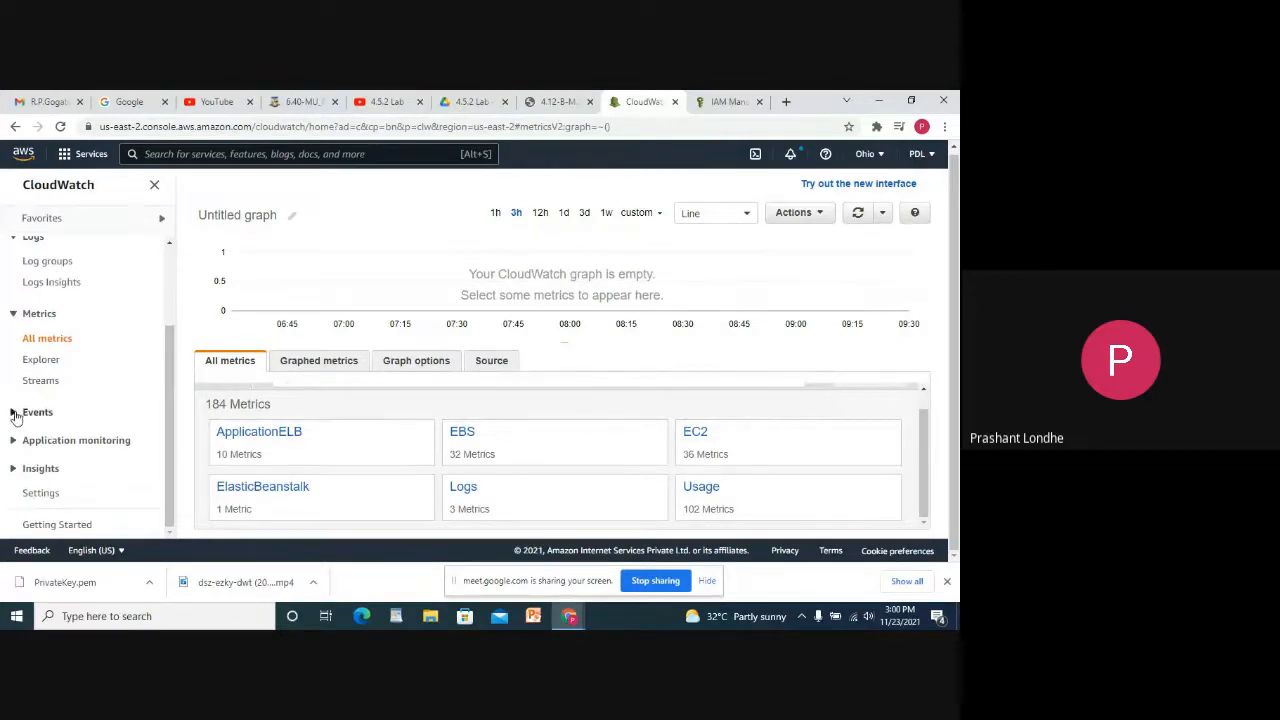
left_click(13, 412)
scroll(128, 392, "down", 1)
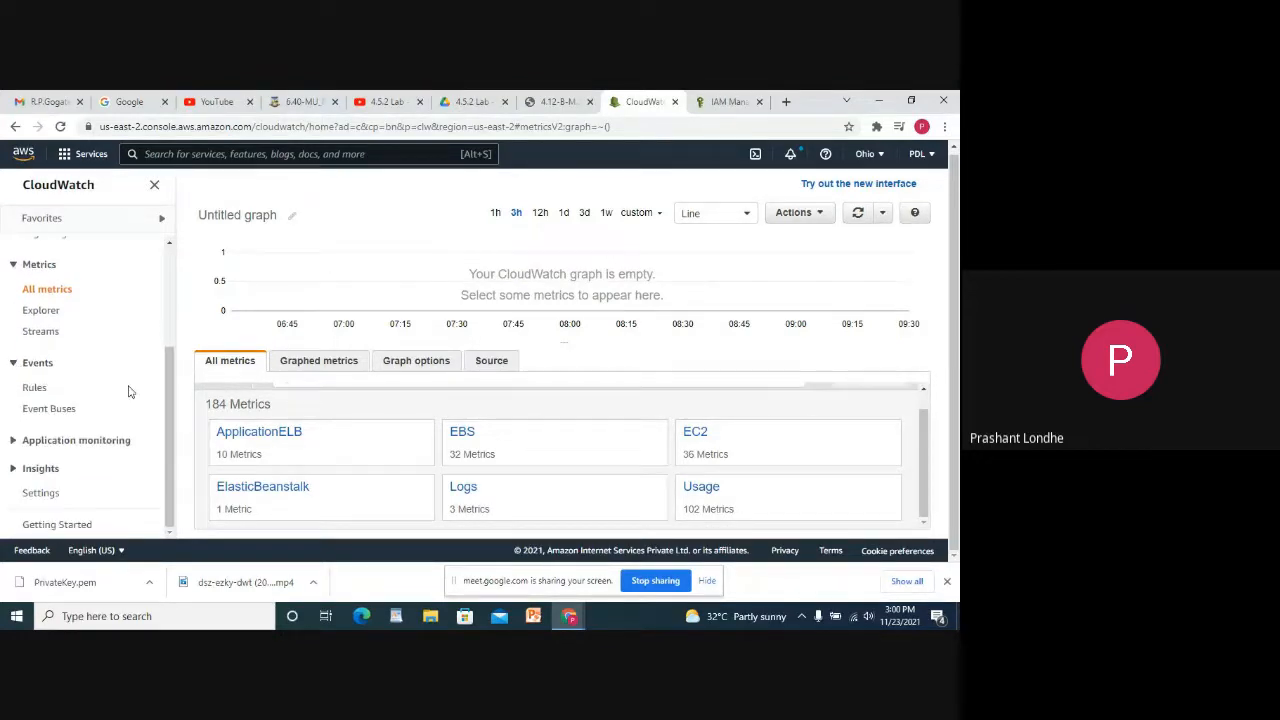
left_click(34, 388)
Expand Application monitoring and open Traces, which shows 0 traces for the 6h range.
scroll(495, 345, "down", 3)
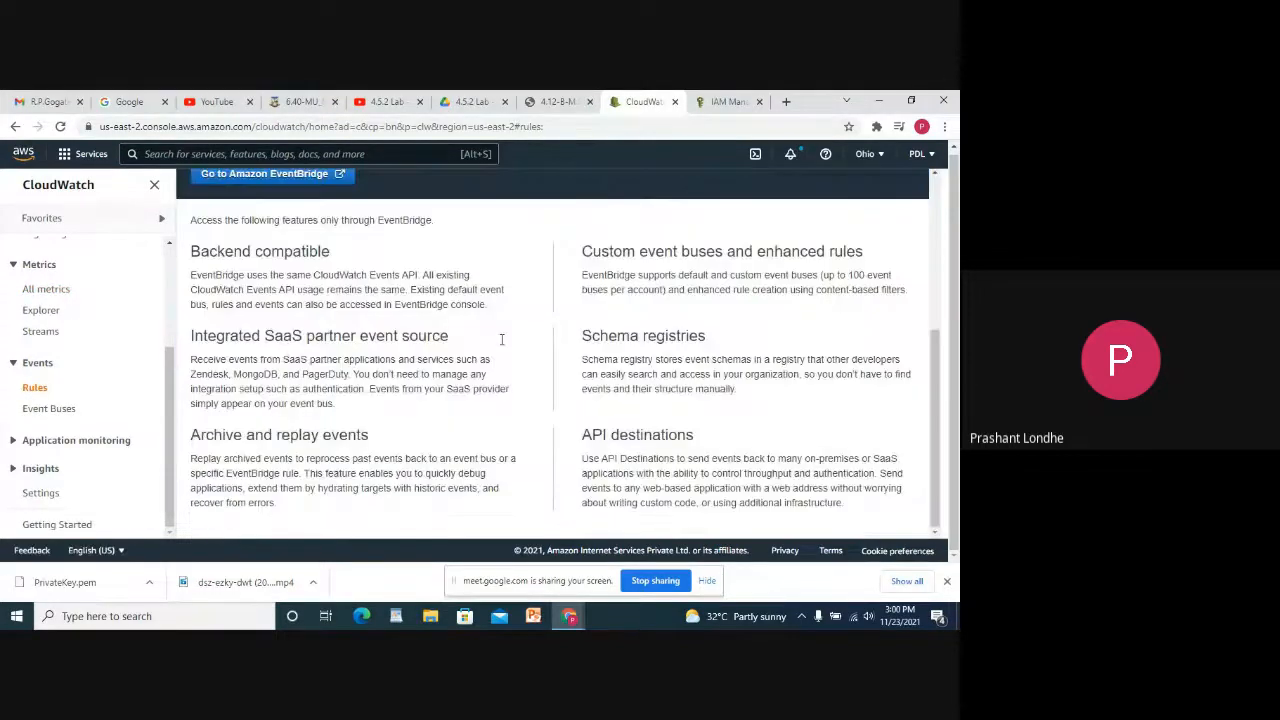
scroll(502, 340, "up", 3)
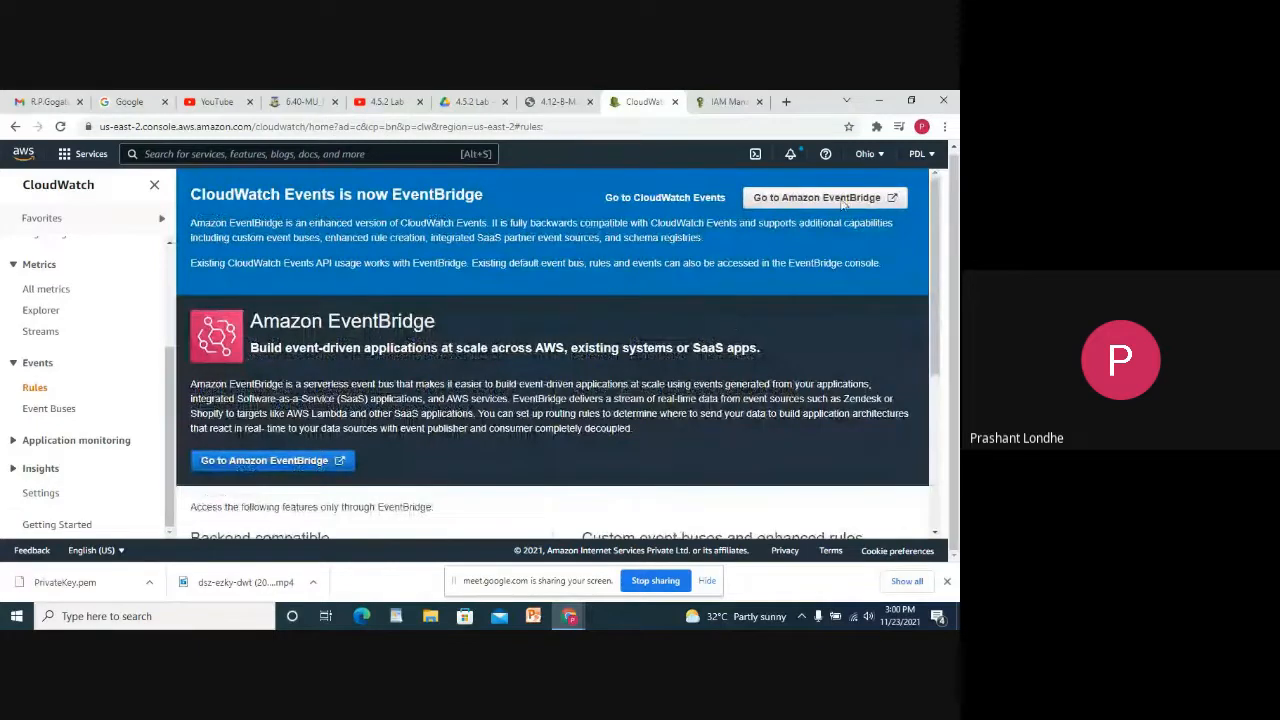
left_click(15, 441)
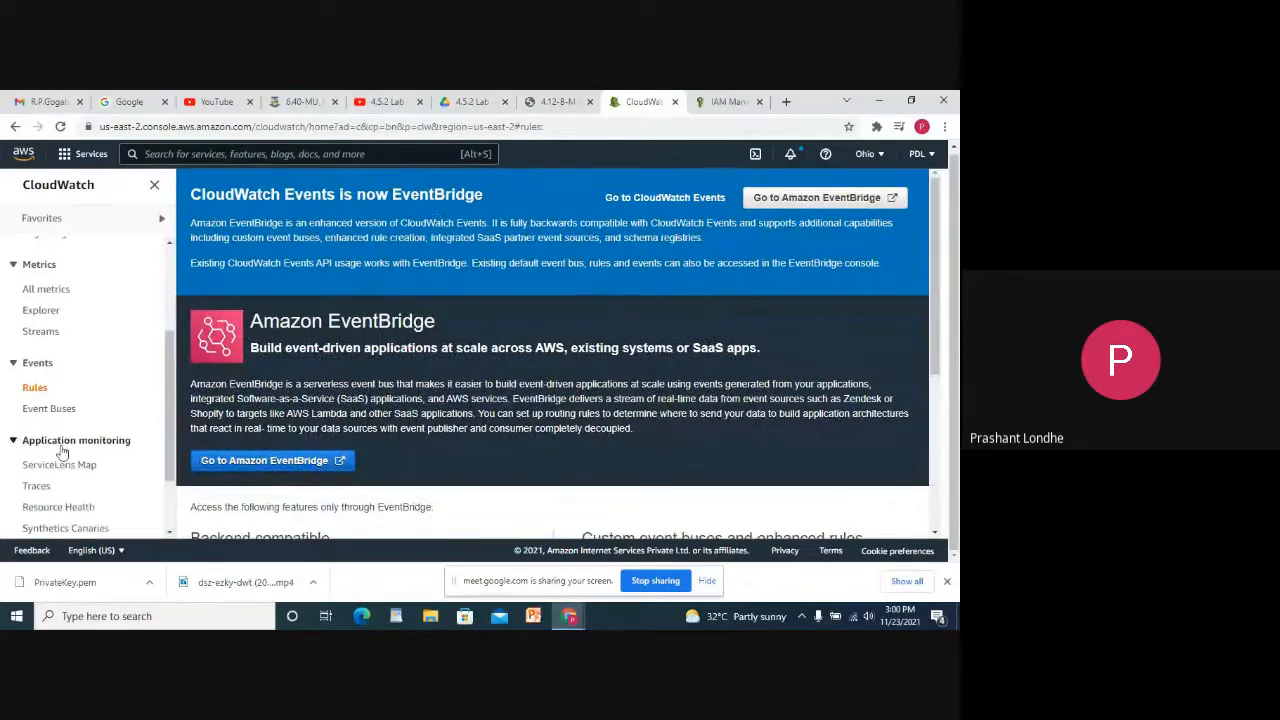
scroll(64, 392, "down", 1)
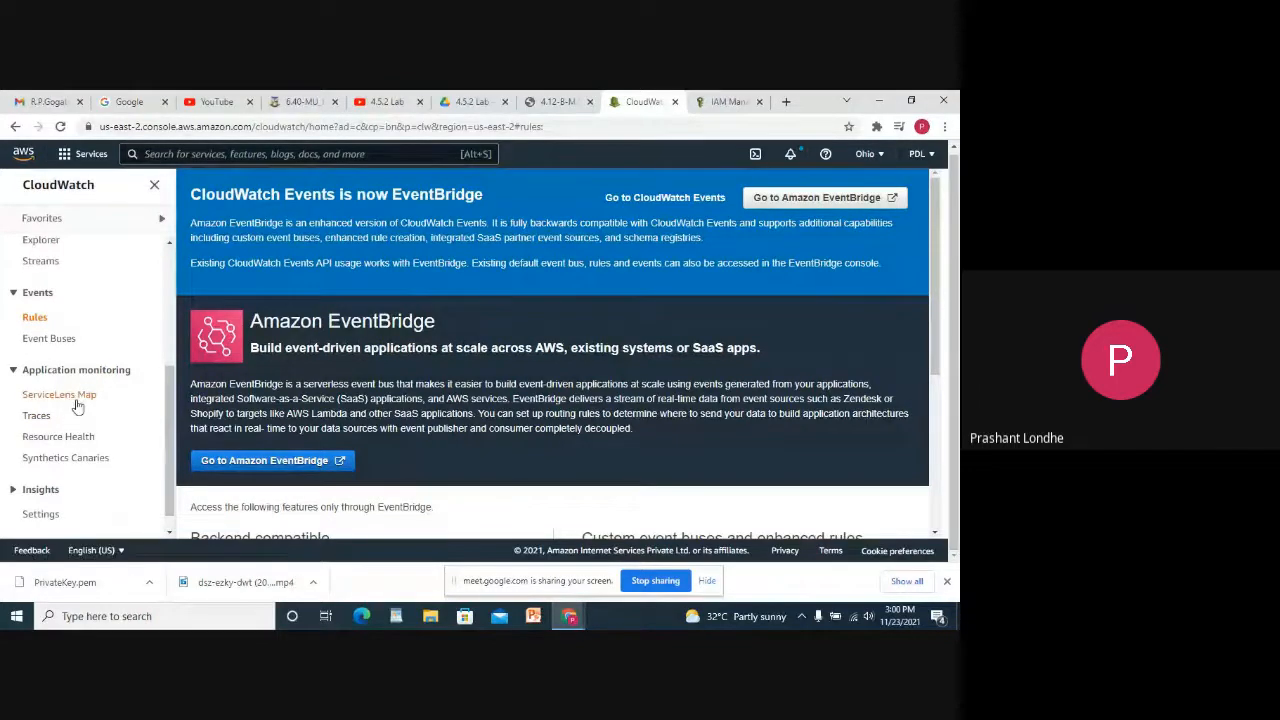
left_click(30, 416)
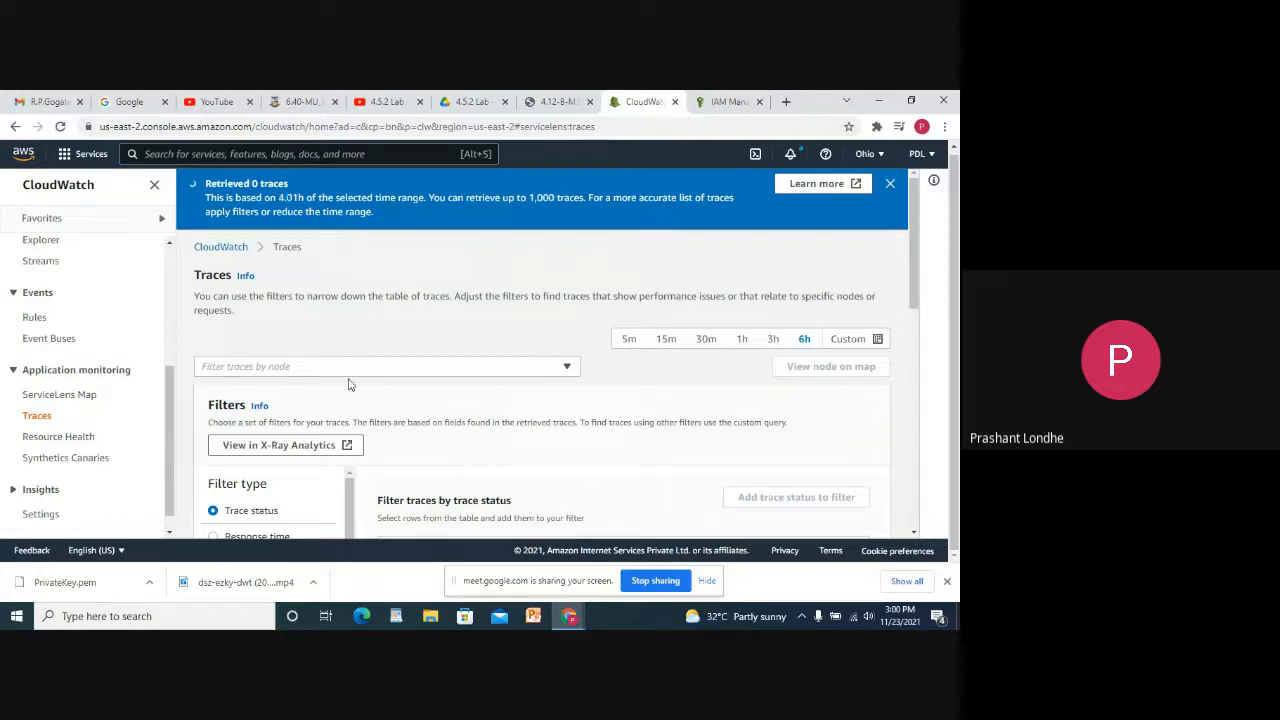
scroll(378, 364, "down", 3)
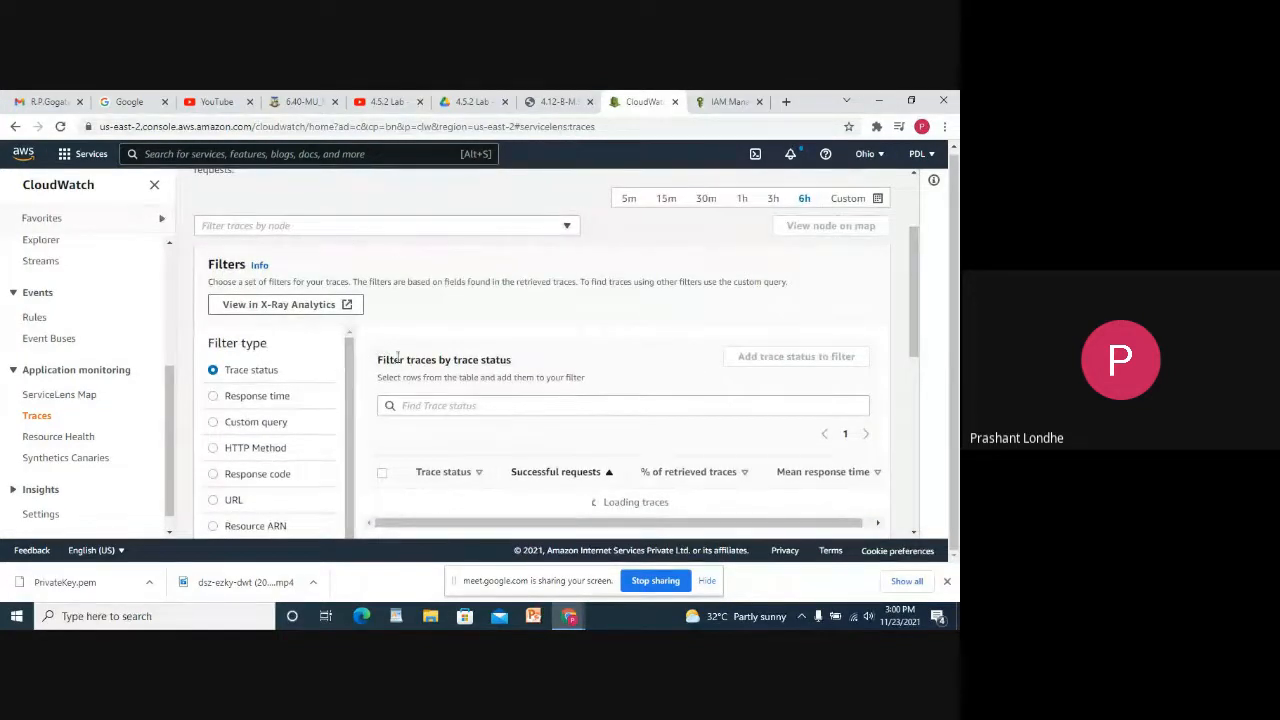
scroll(512, 362, "down", 5)
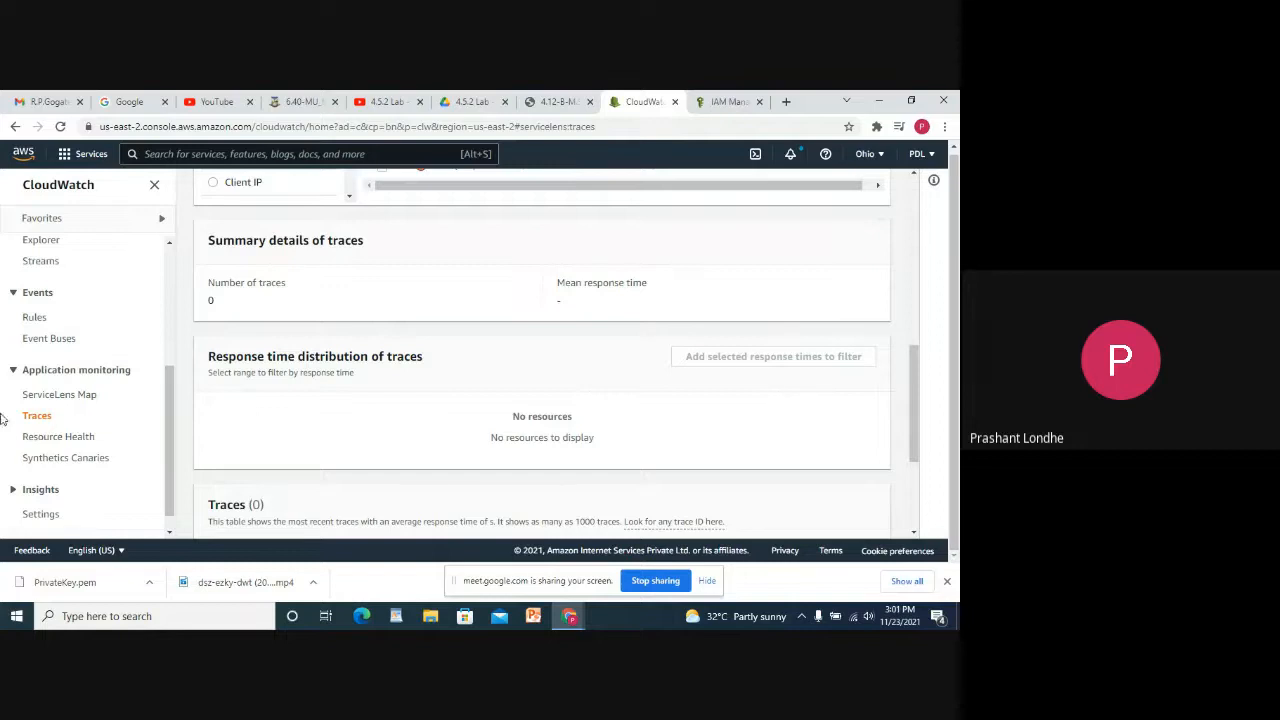
scroll(60, 470, "down", 1)
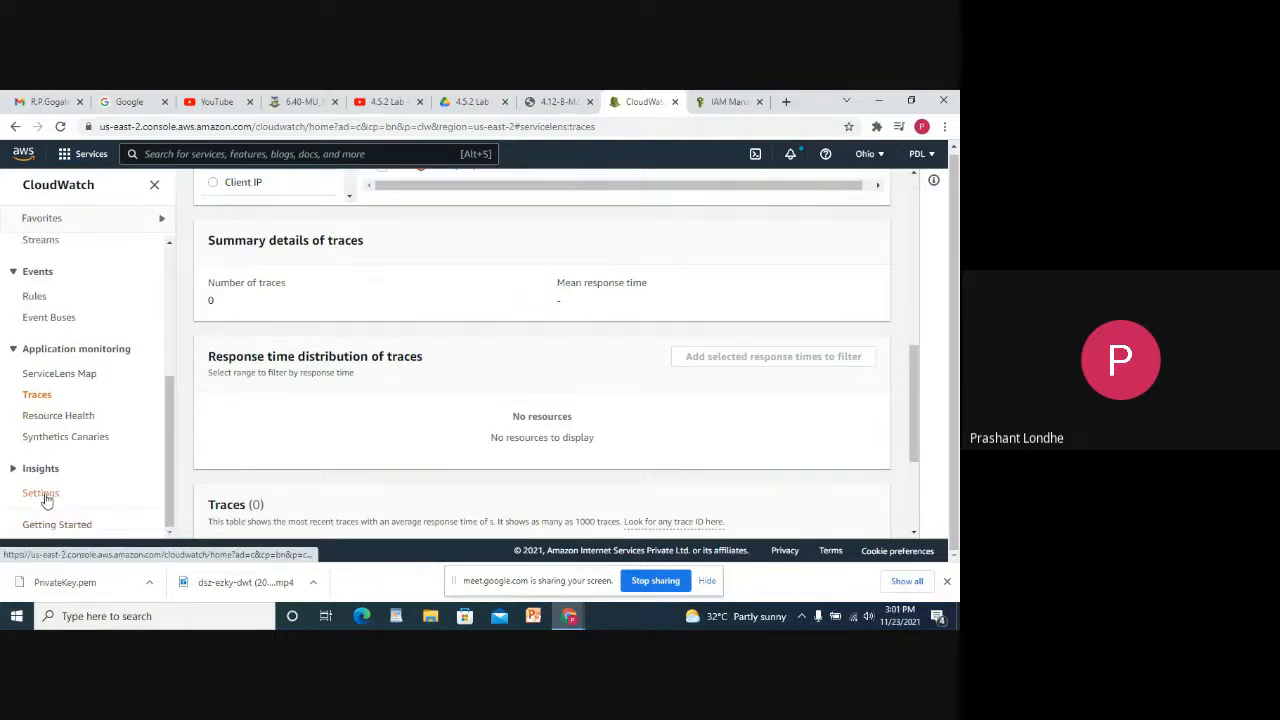
left_click(45, 500)
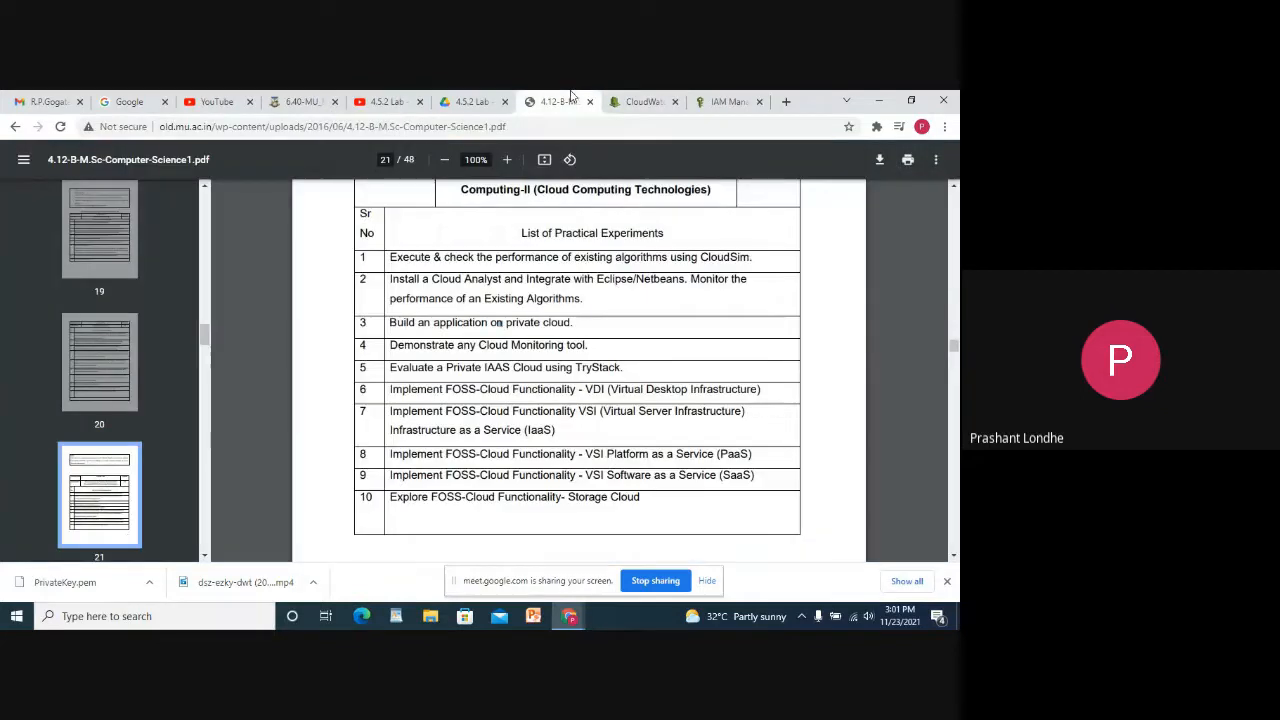
Switch back to the 4.12-B-M.Sc syllabus PDF tab listing the practical experiments.
left_click(568, 99)
Highlight TryStack and experiments 6–10 in the PDF, then stop presenting in Google Meet.
left_click_drag(625, 363, 586, 370)
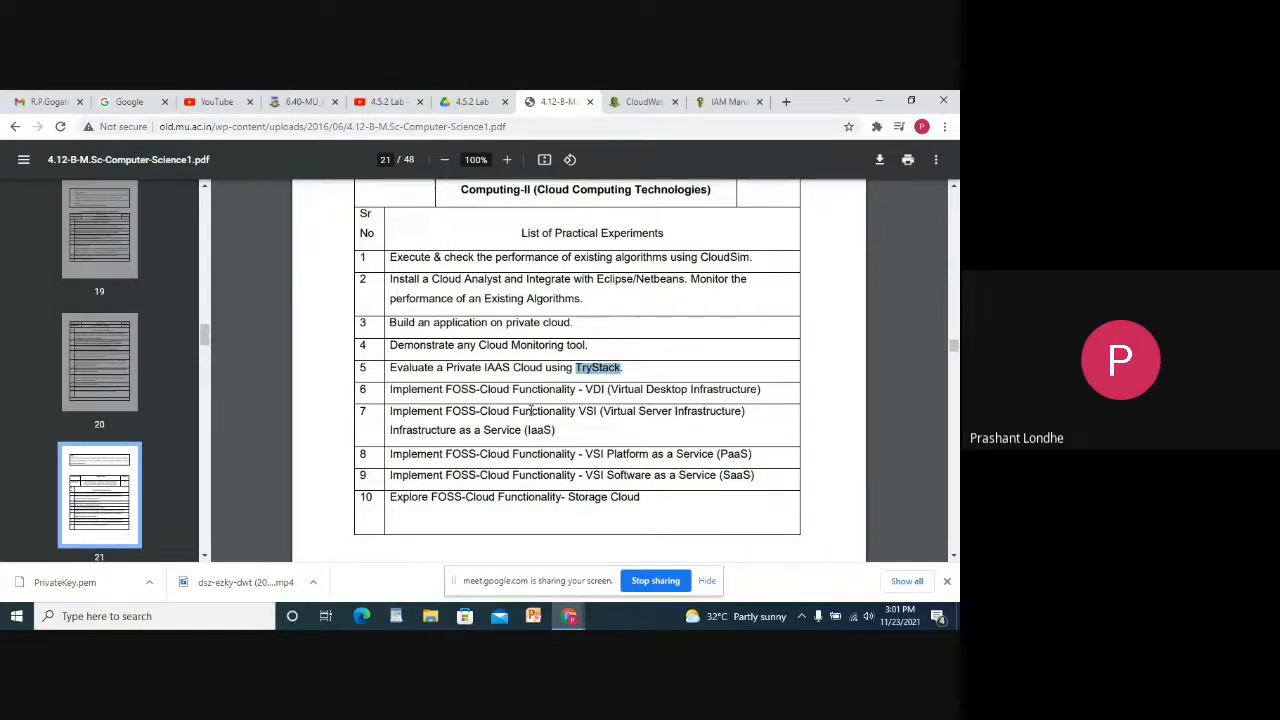
left_click_drag(386, 390, 642, 513)
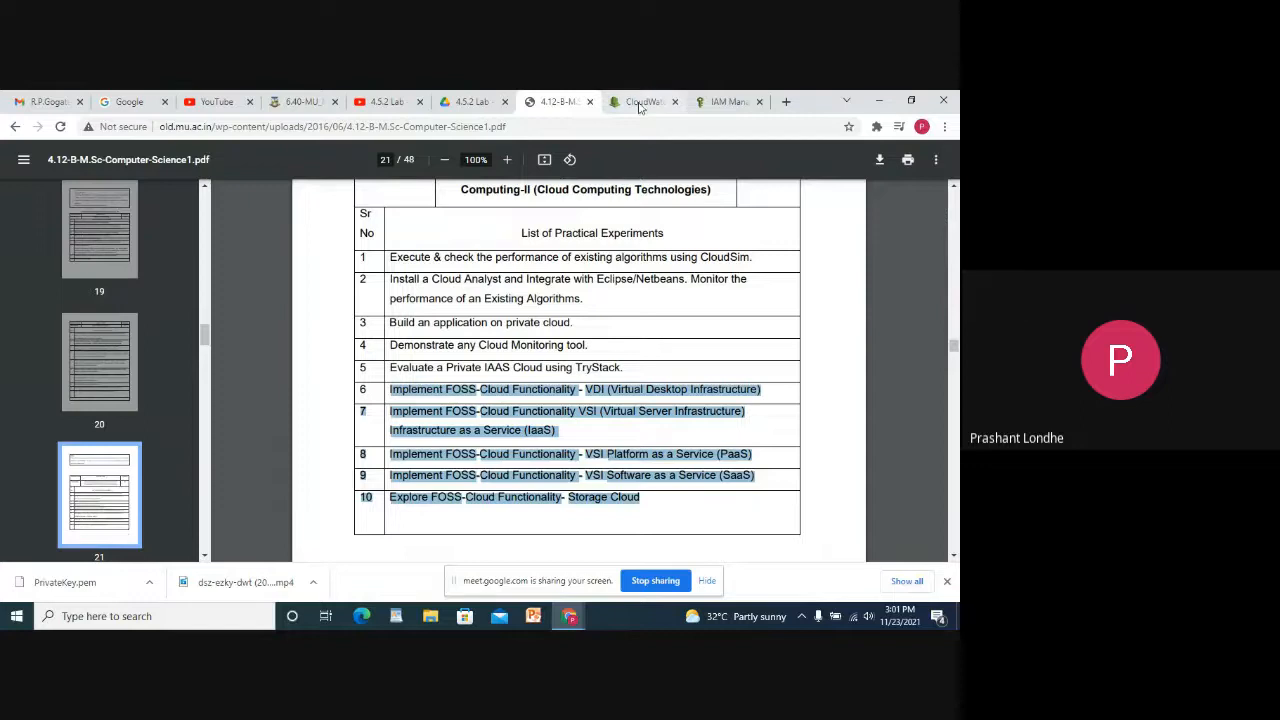
mouse_move(569, 616)
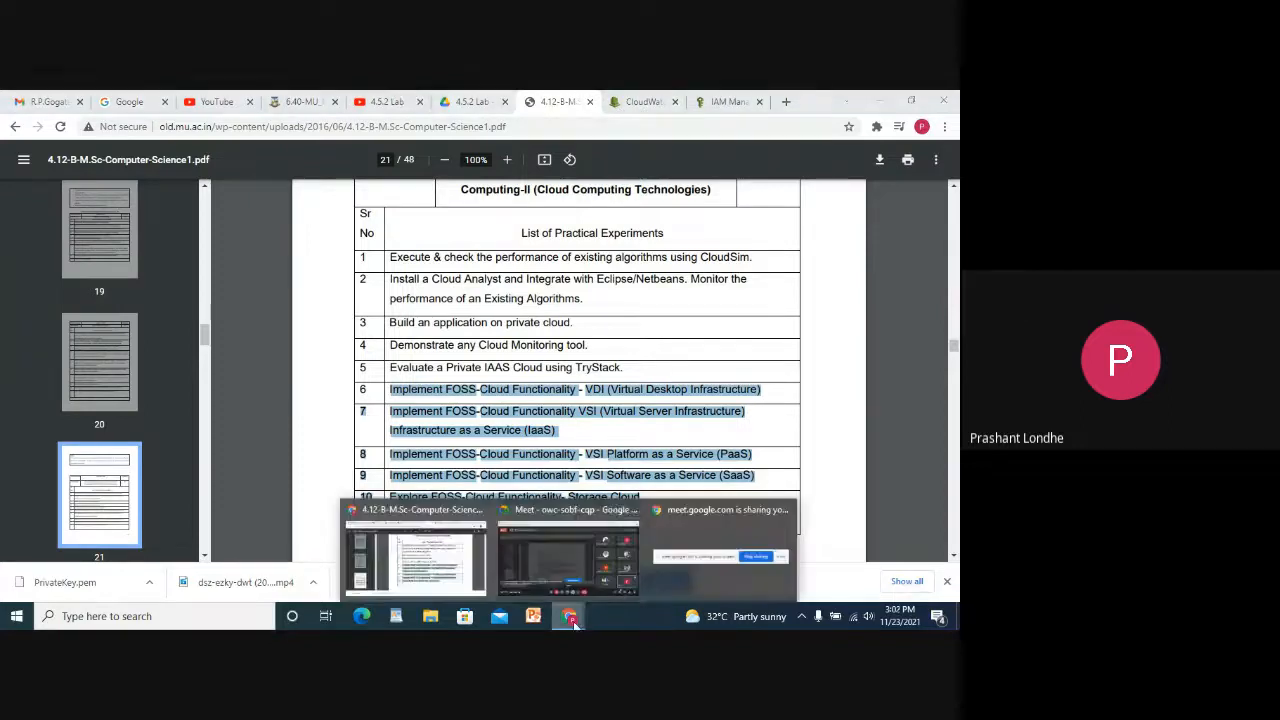
left_click(568, 566)
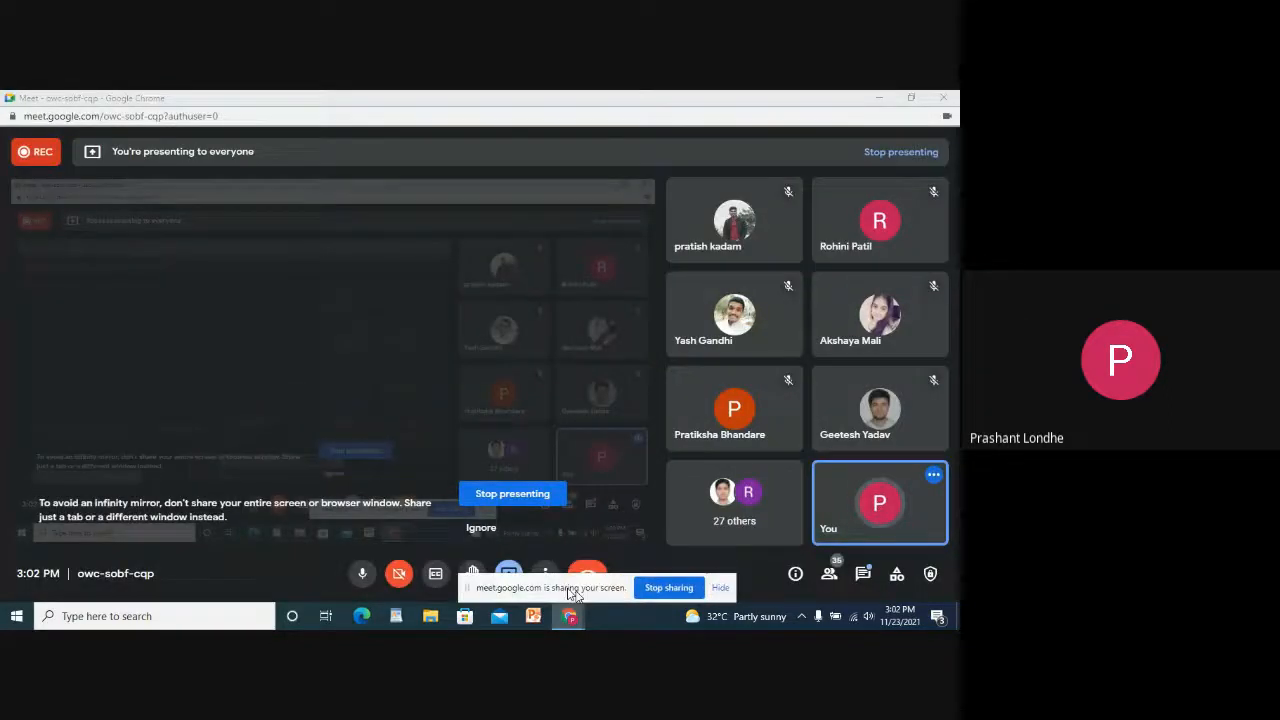
left_click(512, 493)
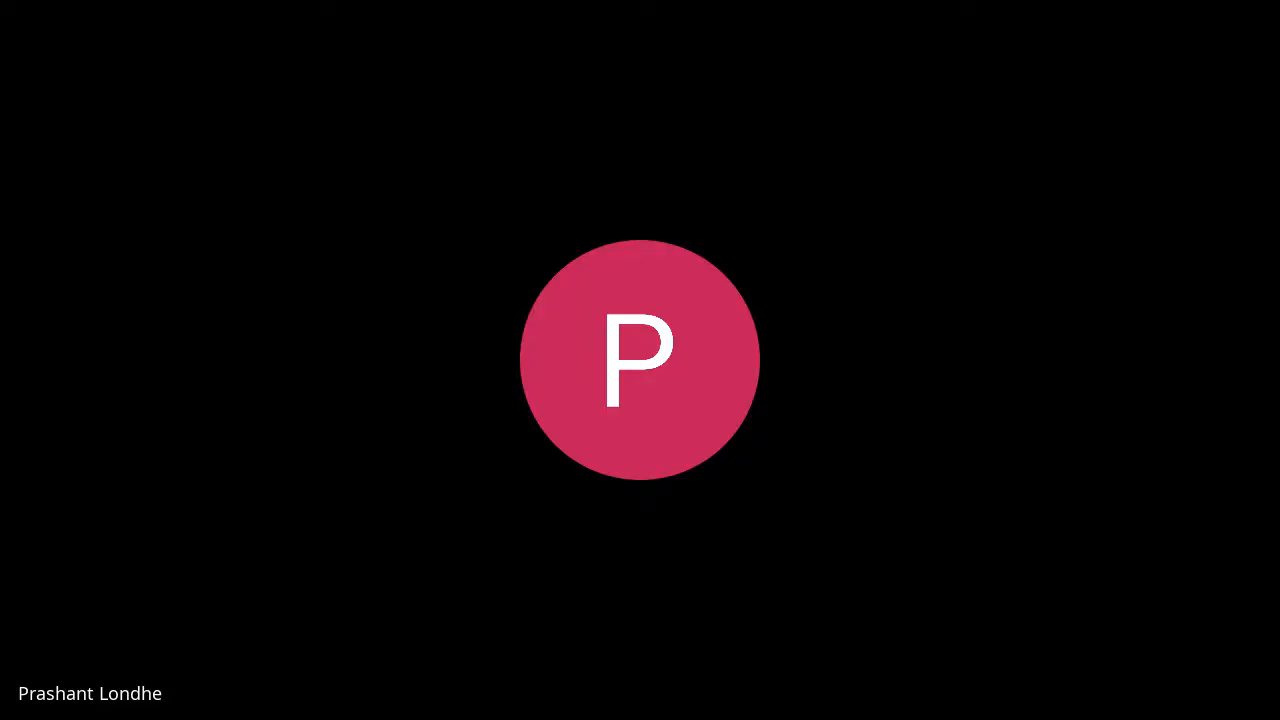